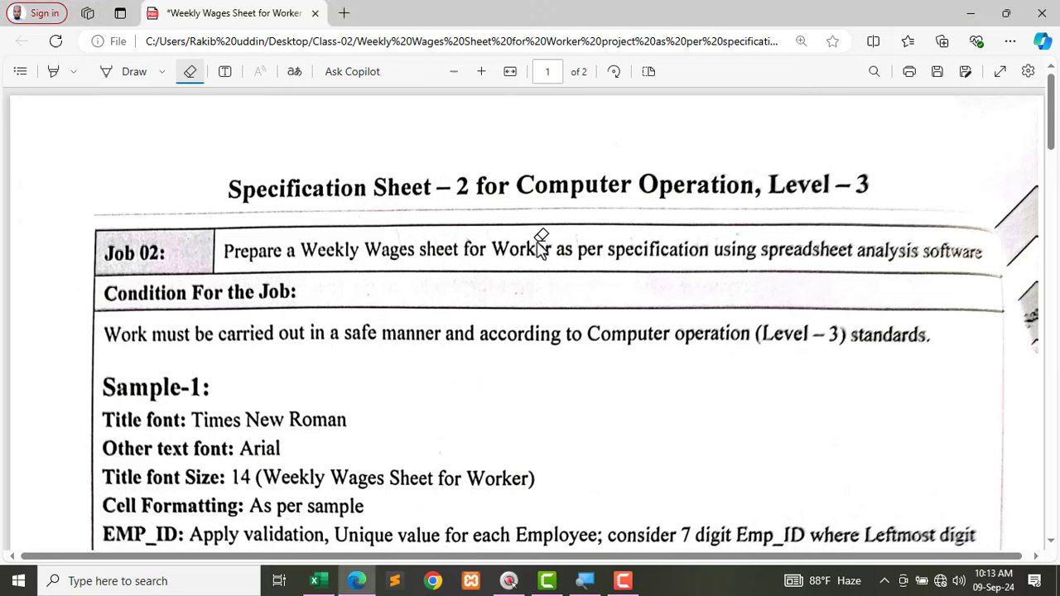
Step: Turn on the Draw pen and scroll through the specification to page 2's Sample-1 table
left_click(134, 72)
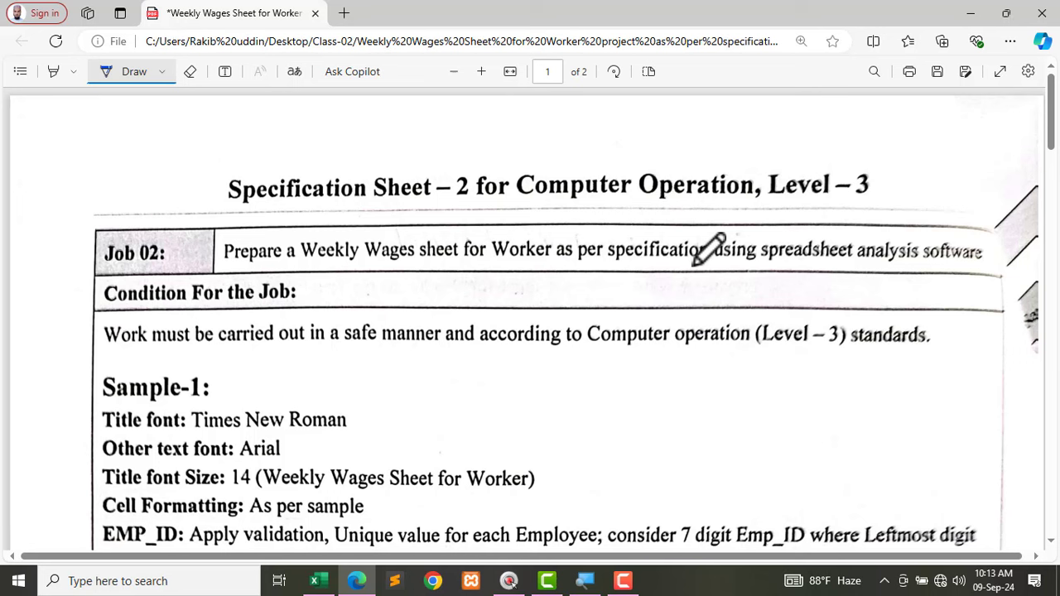
scroll(185, 177, "down", 2)
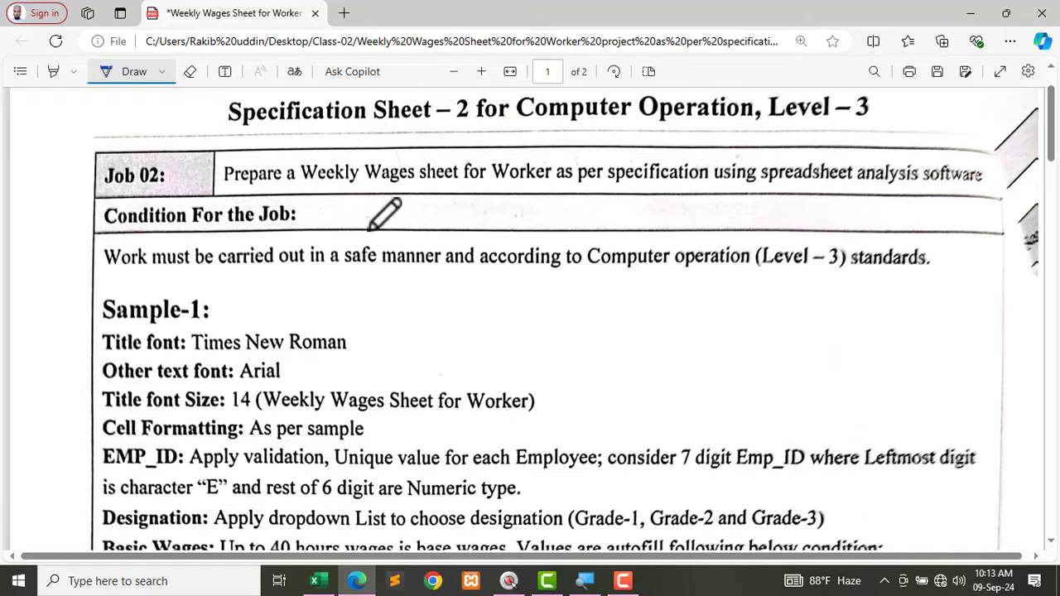
scroll(199, 345, "down", 2)
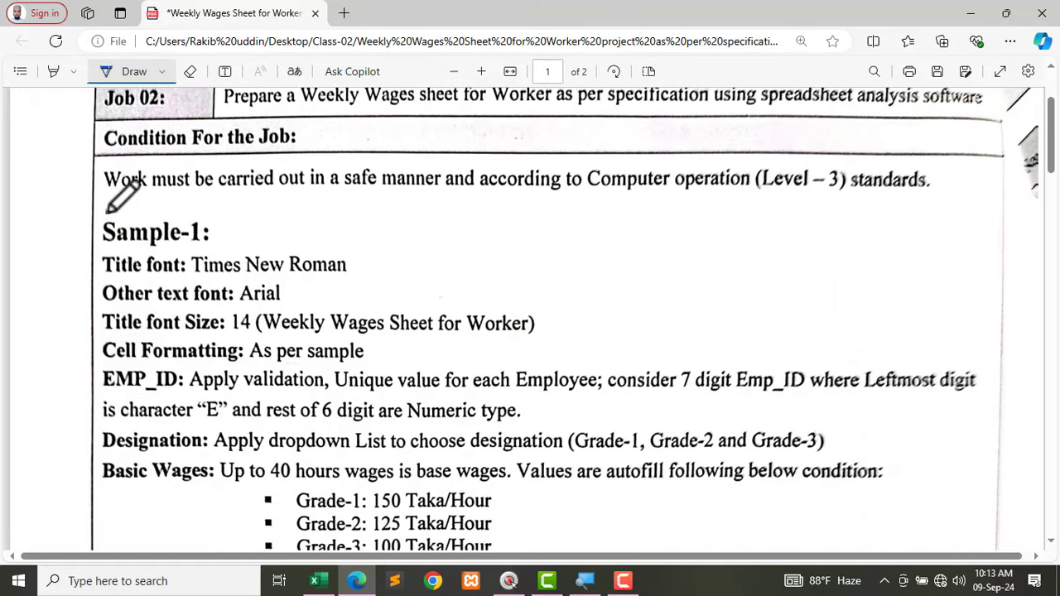
scroll(107, 211, "down", 1)
scroll(296, 208, "down", 5)
scroll(178, 279, "down", 2)
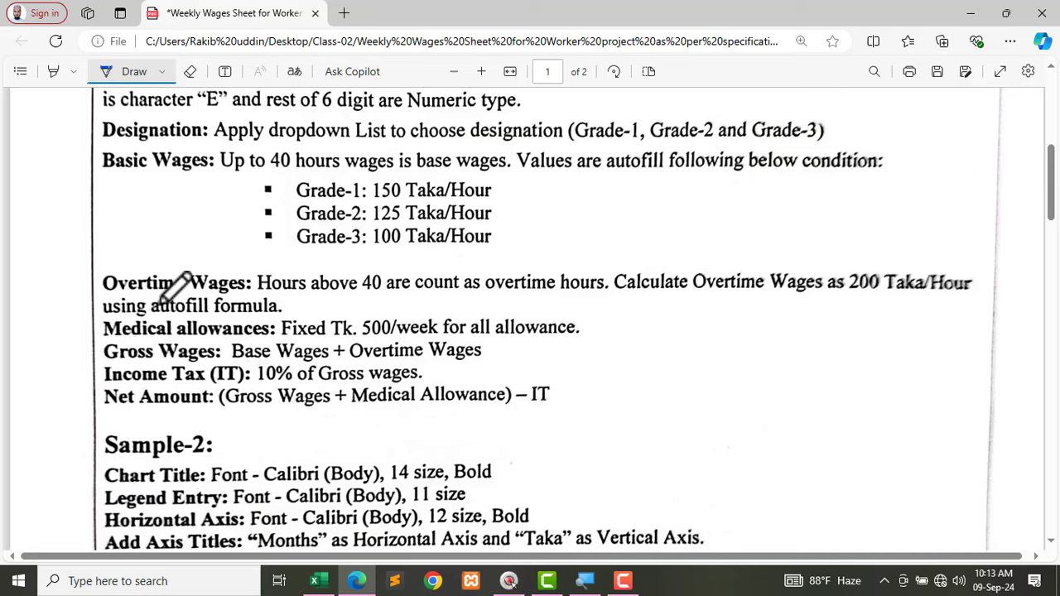
scroll(178, 279, "down", 5)
scroll(177, 289, "down", 8)
scroll(171, 284, "down", 10)
scroll(319, 290, "down", 3)
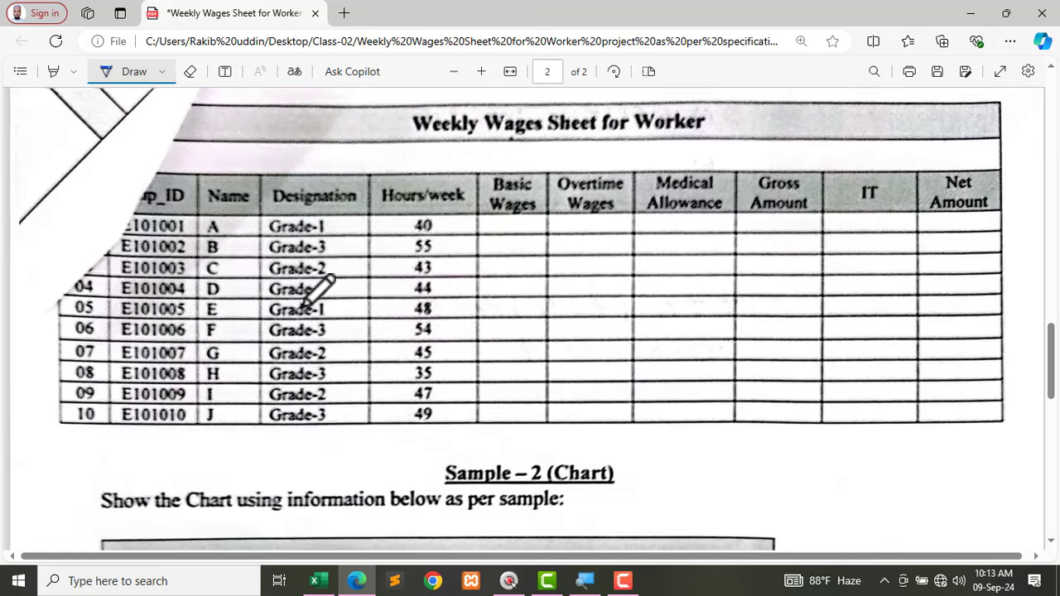
scroll(367, 207, "up", 2)
scroll(390, 237, "down", 6)
scroll(390, 260, "down", 5)
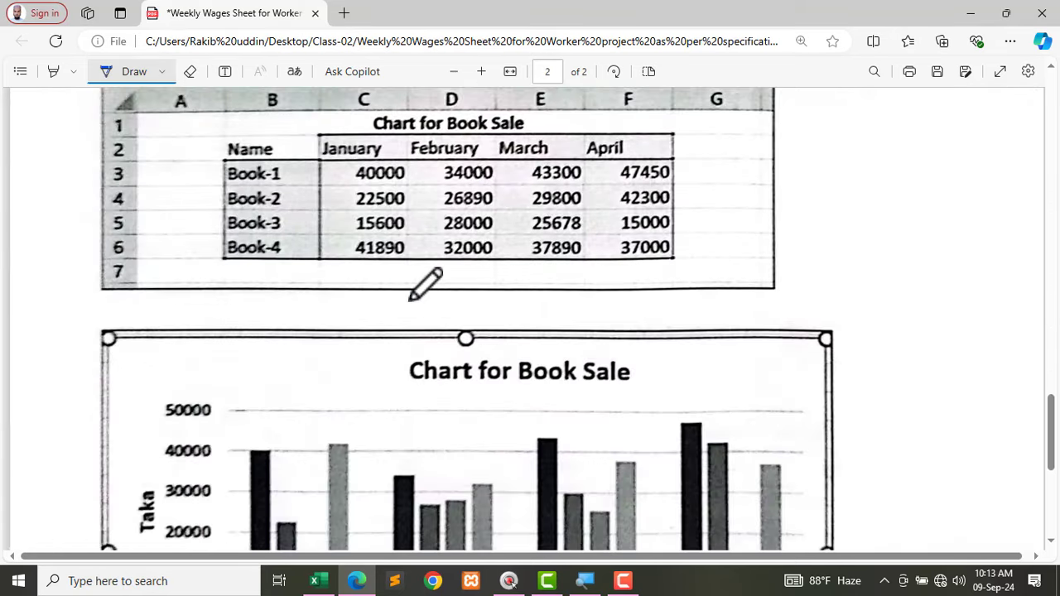
scroll(466, 332, "up", 10)
scroll(469, 344, "up", 10)
scroll(473, 332, "up", 8)
scroll(471, 331, "up", 1)
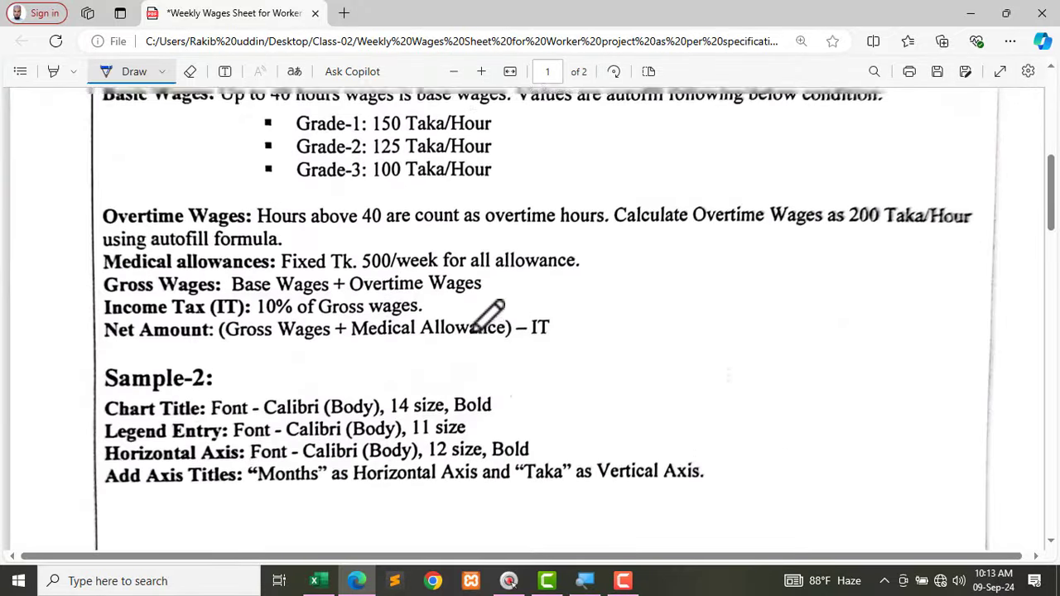
scroll(474, 328, "up", 5)
scroll(473, 328, "up", 1)
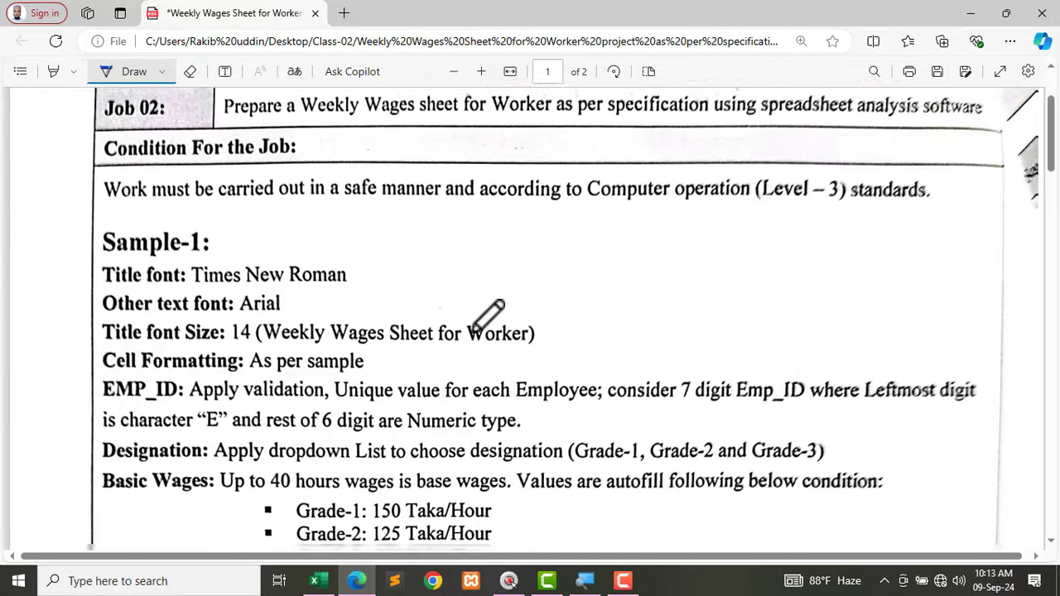
scroll(471, 330, "down", 1)
scroll(487, 317, "down", 5)
scroll(489, 315, "down", 5)
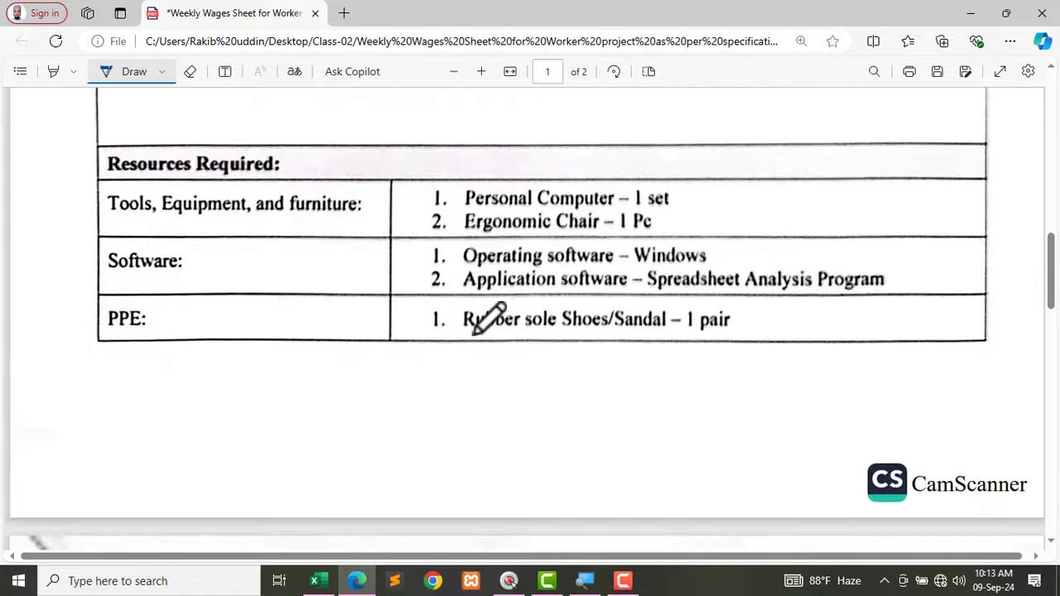
scroll(485, 319, "down", 5)
scroll(472, 313, "down", 1)
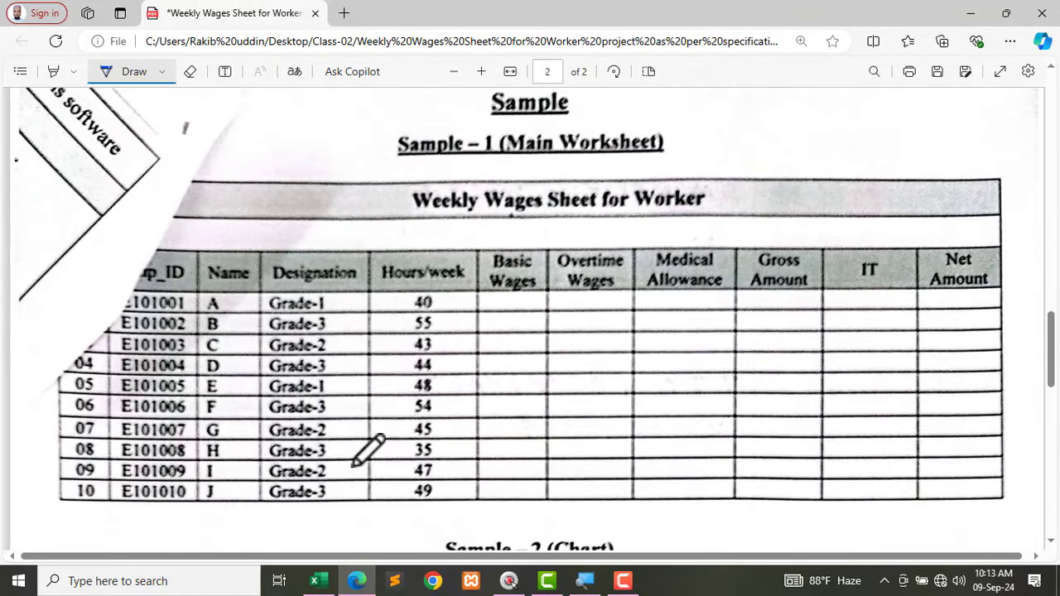
left_click(320, 584)
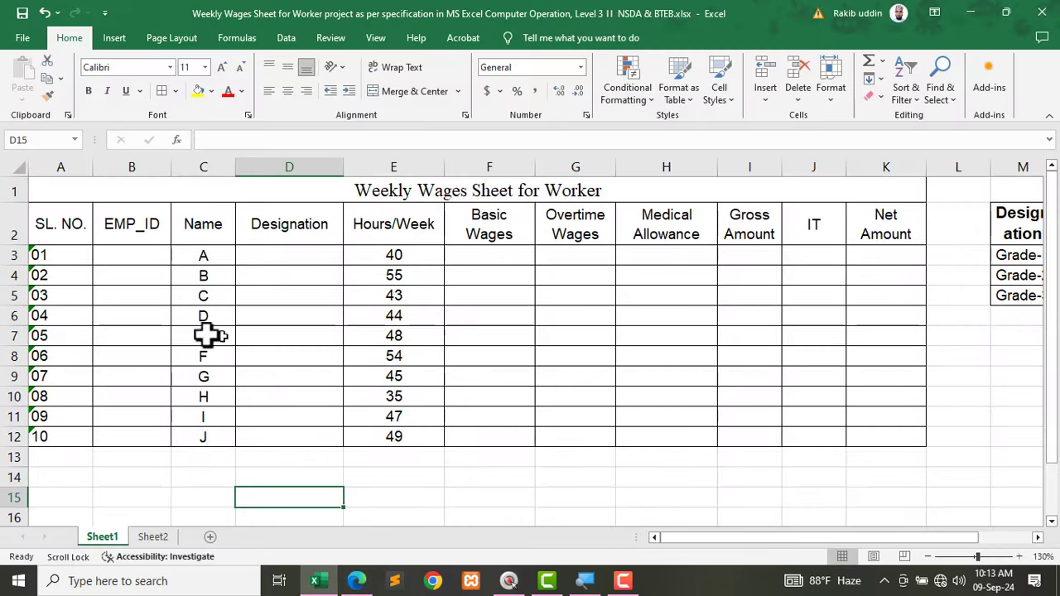
left_click(154, 483)
left_click(288, 477)
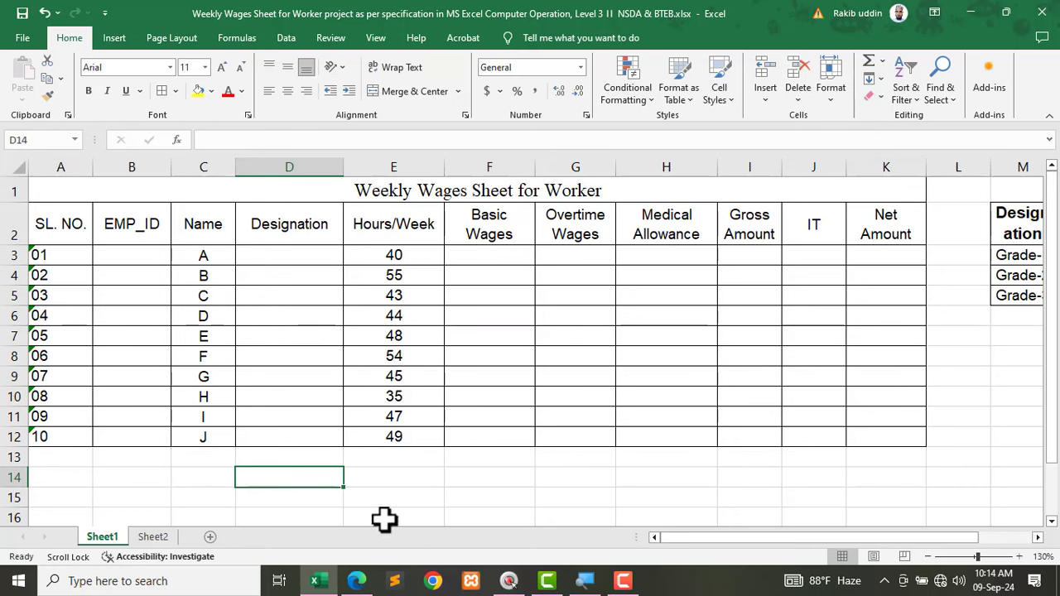
left_click(358, 580)
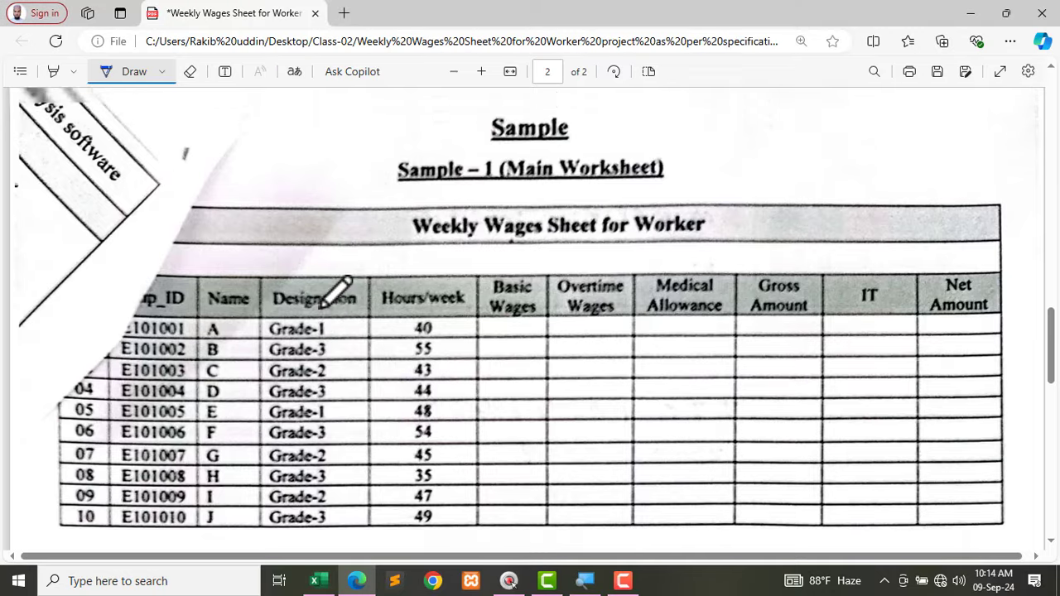
Step: Ink-underline Sample-1, Times New Roman, Other text font: Arial and Title font Size: 14 on page 1
scroll(325, 304, "up", 5)
scroll(327, 306, "up", 3)
scroll(329, 310, "up", 3)
scroll(331, 314, "up", 2)
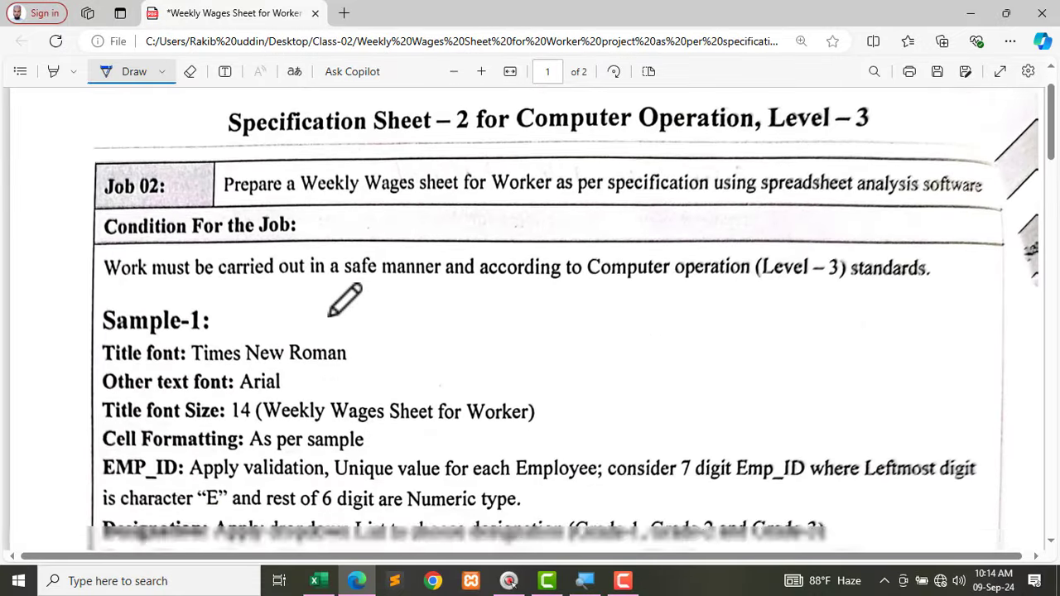
scroll(331, 313, "down", 2)
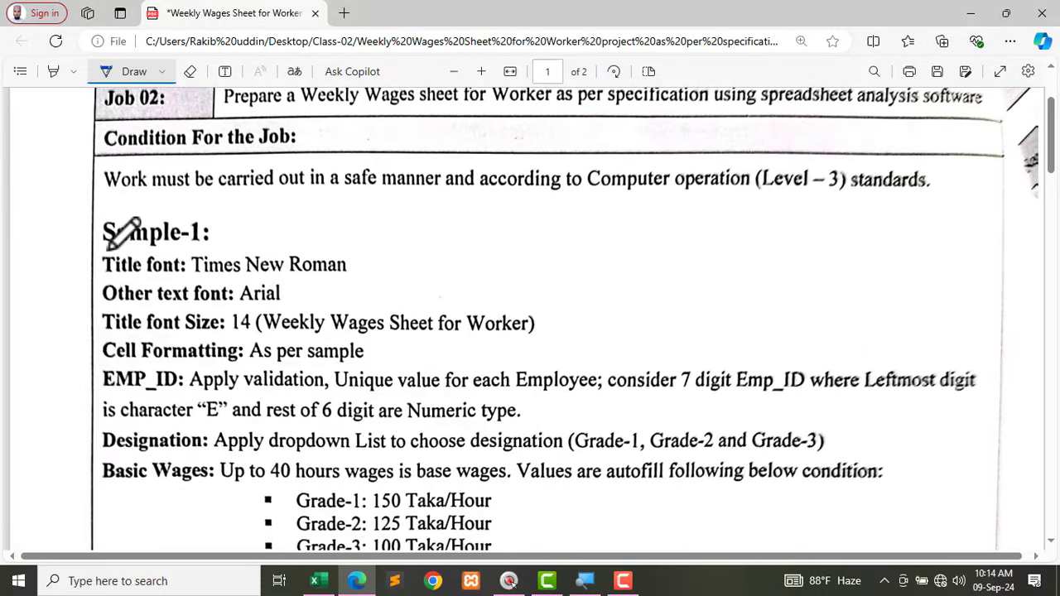
left_click_drag(102, 245, 203, 249)
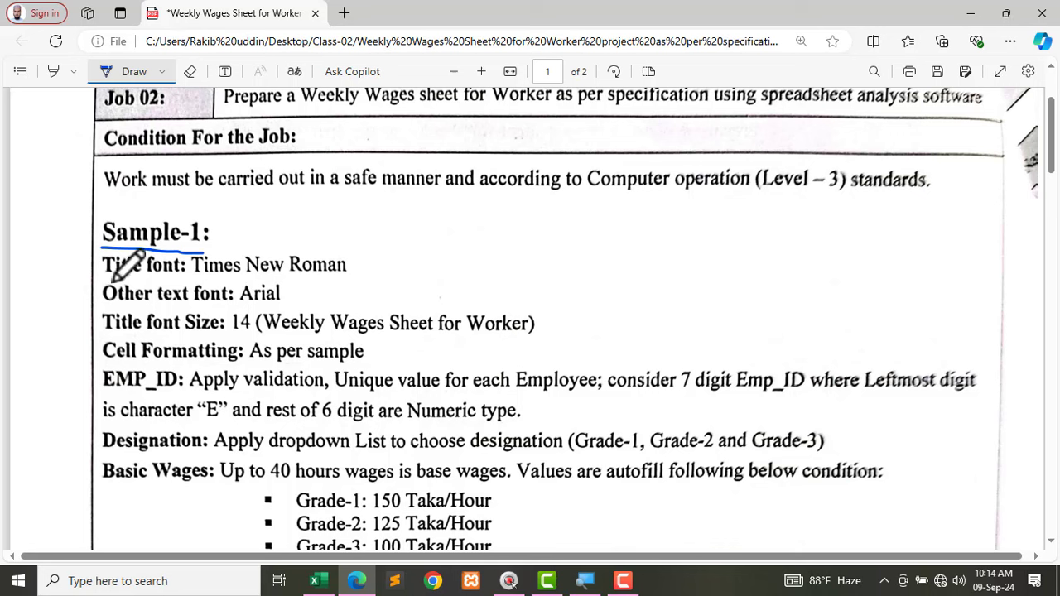
left_click_drag(196, 275, 348, 274)
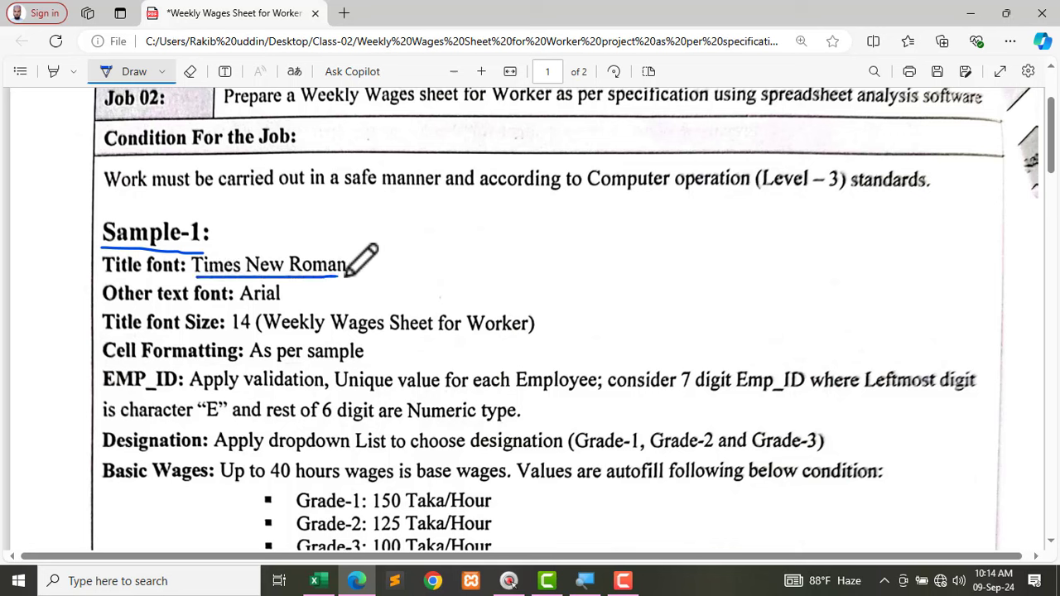
left_click_drag(105, 307, 275, 306)
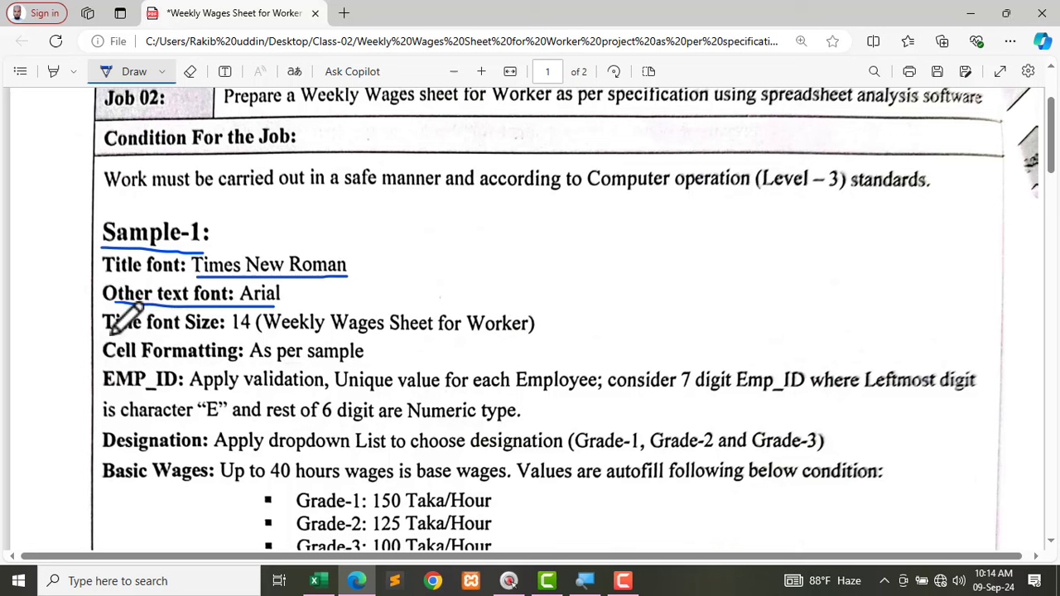
left_click_drag(104, 334, 250, 335)
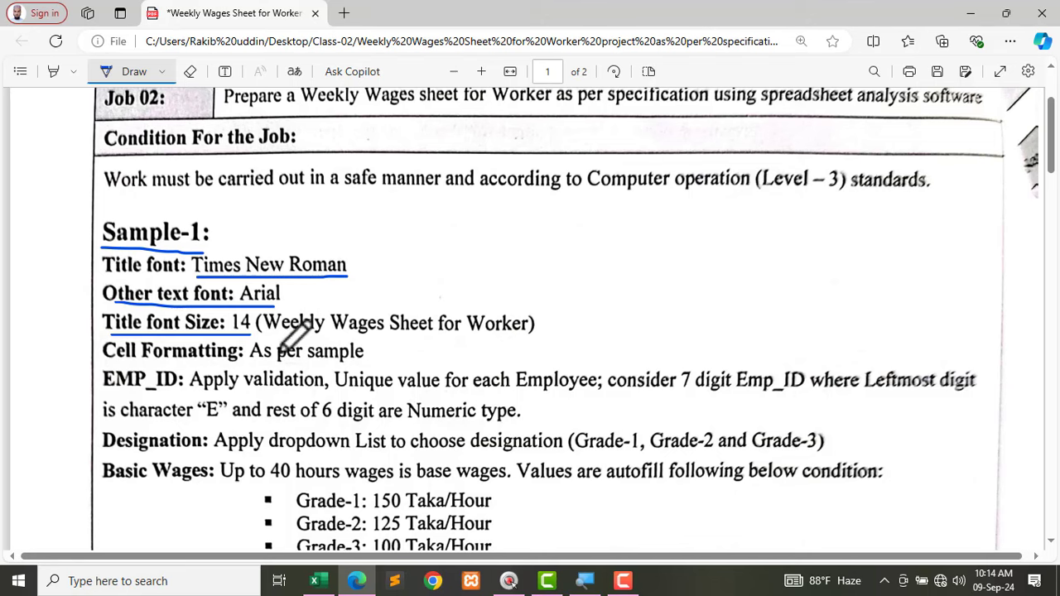
left_click(319, 583)
left_click(393, 188)
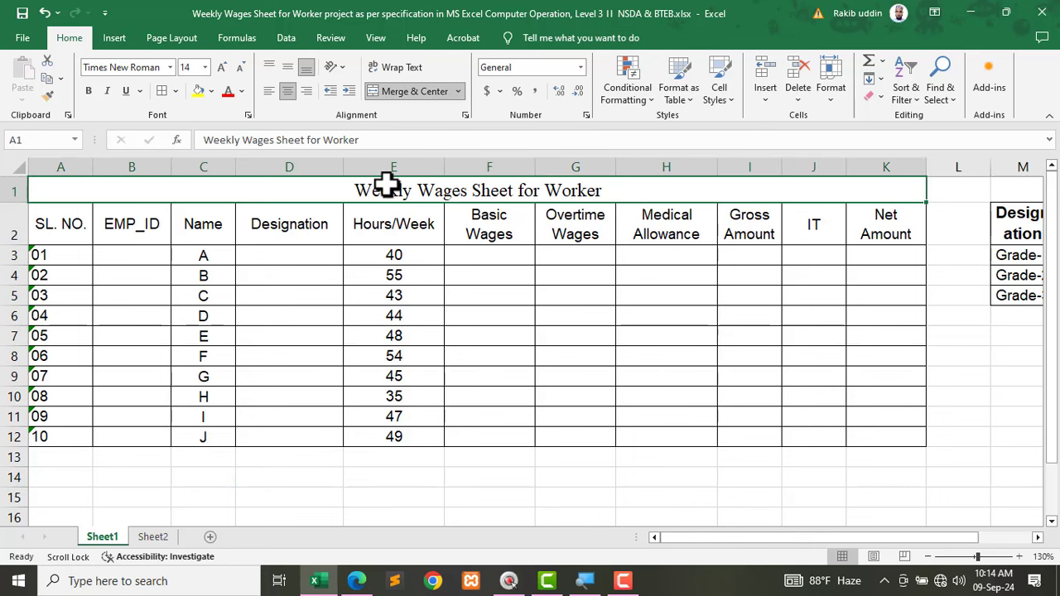
left_click_drag(342, 189, 616, 189)
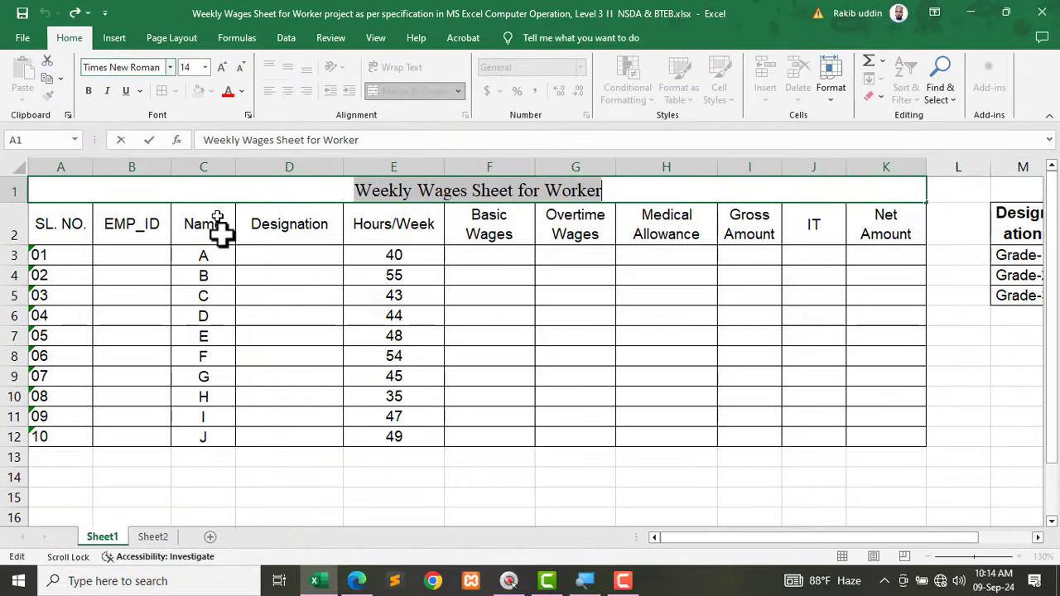
left_click(220, 234)
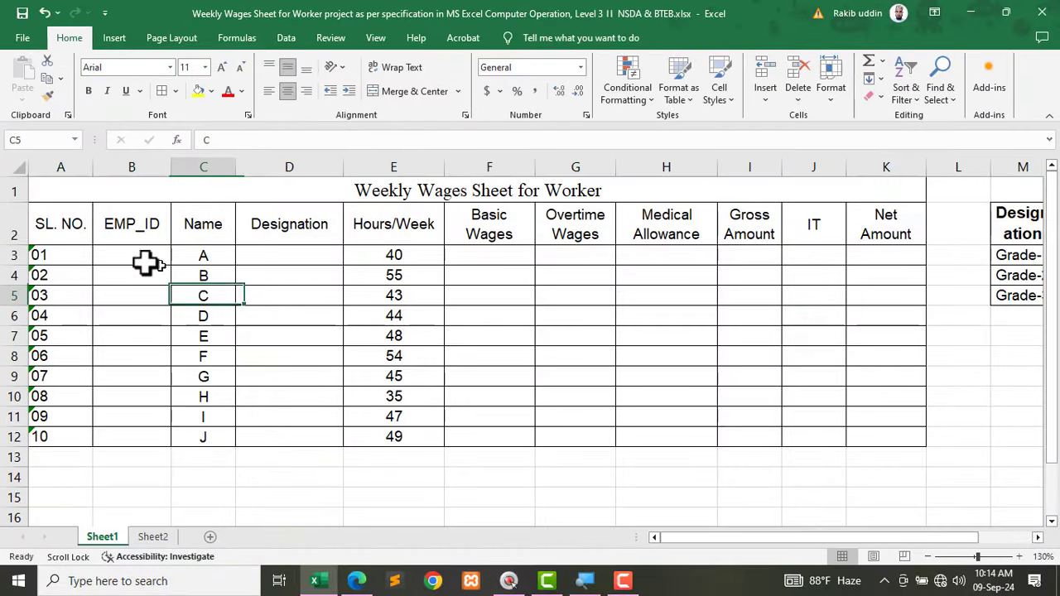
mouse_move(38, 220)
left_mouse_down()
mouse_move(779, 375)
mouse_move(1002, 439)
left_mouse_up()
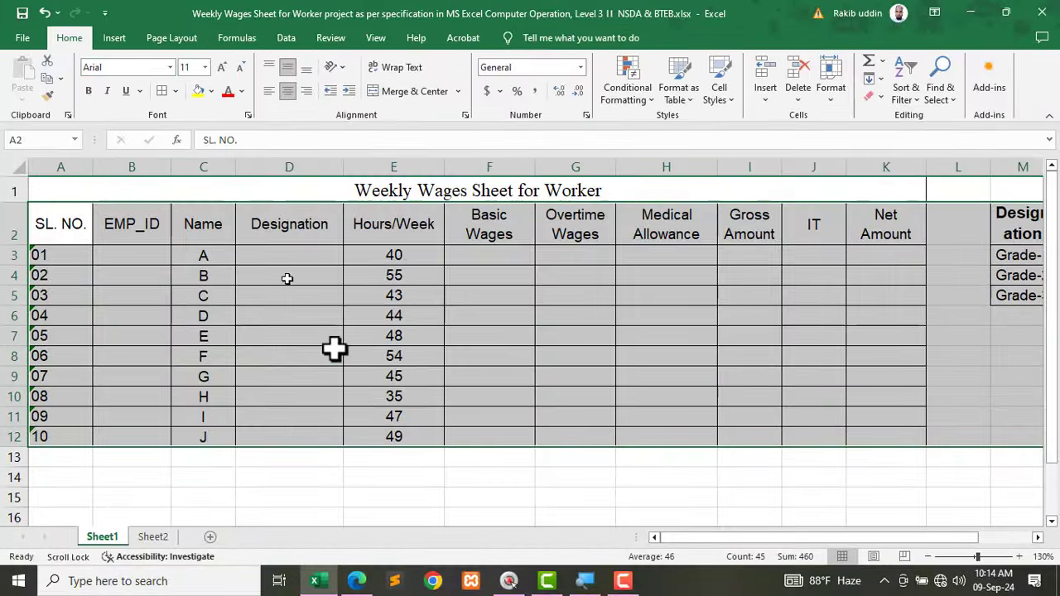
left_click(374, 473)
Step: Underline 'Cell Formatting: As per sample' in ink, then bring the Excel workbook back
left_click(357, 581)
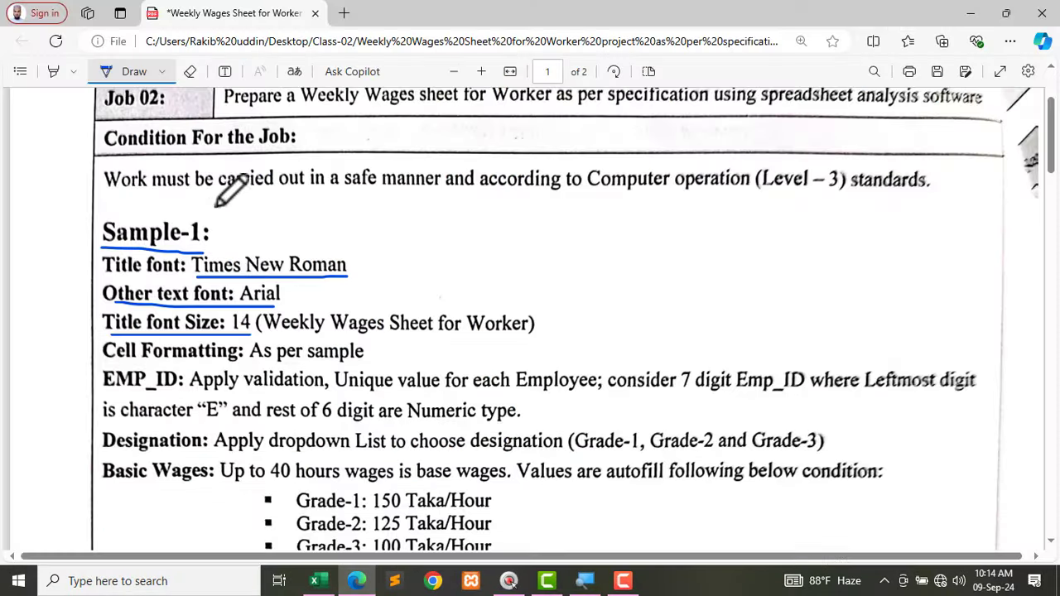
scroll(214, 199, "down", 1)
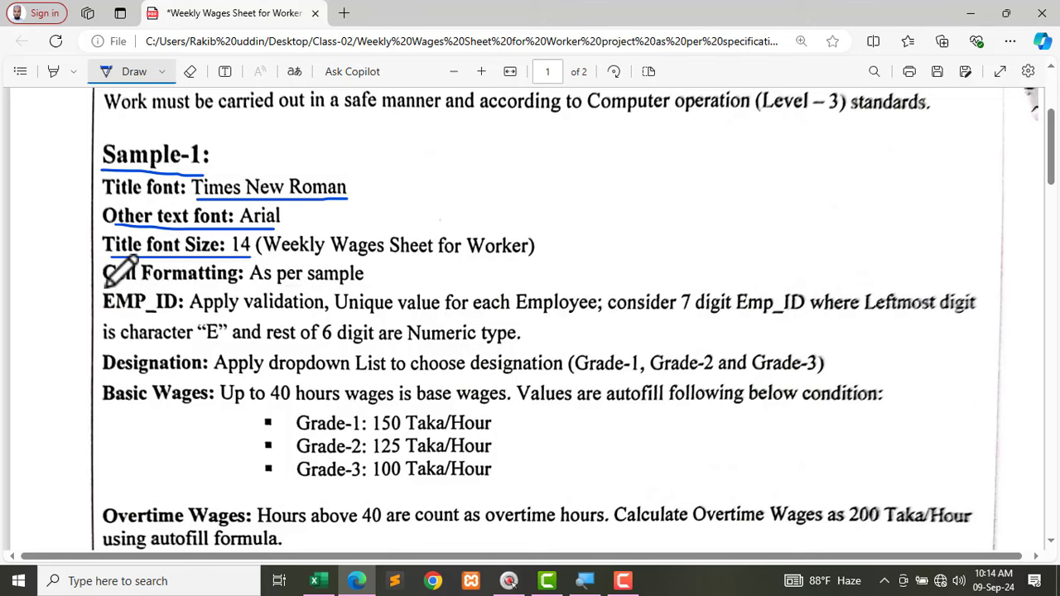
left_click_drag(102, 286, 363, 289)
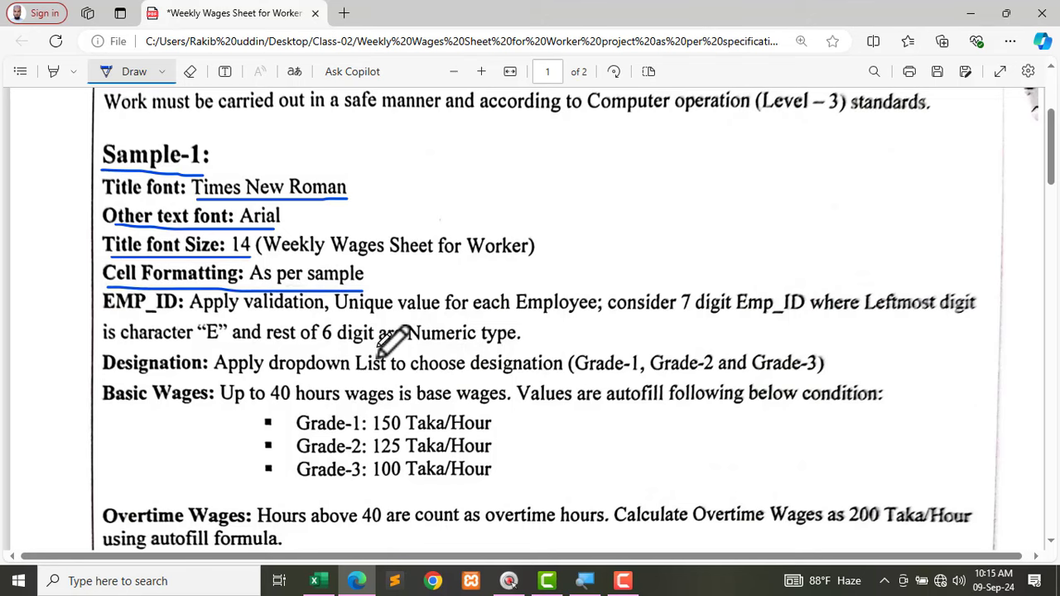
left_click(315, 581)
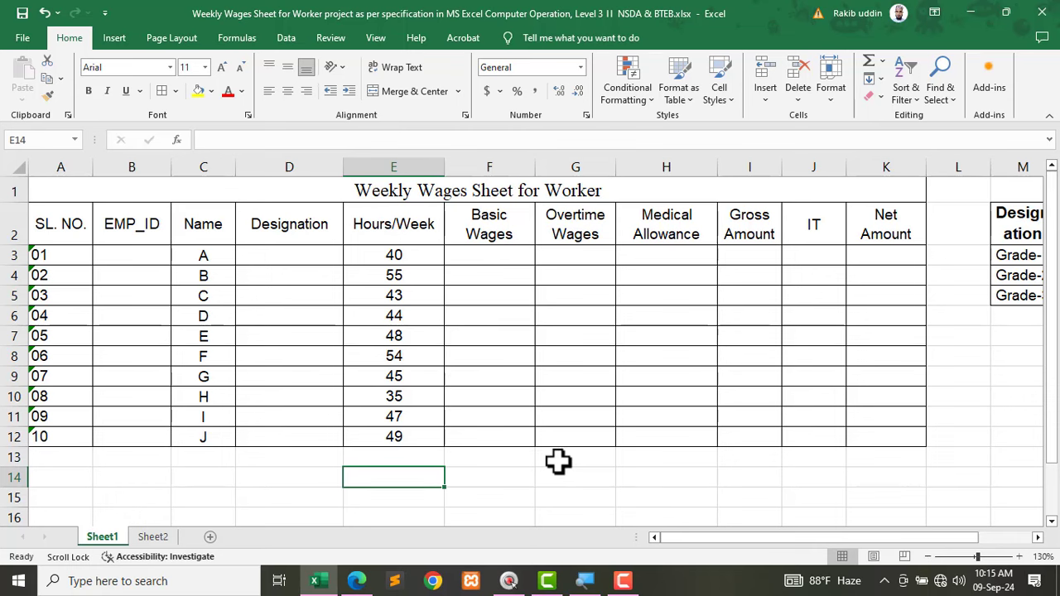
left_click(356, 580)
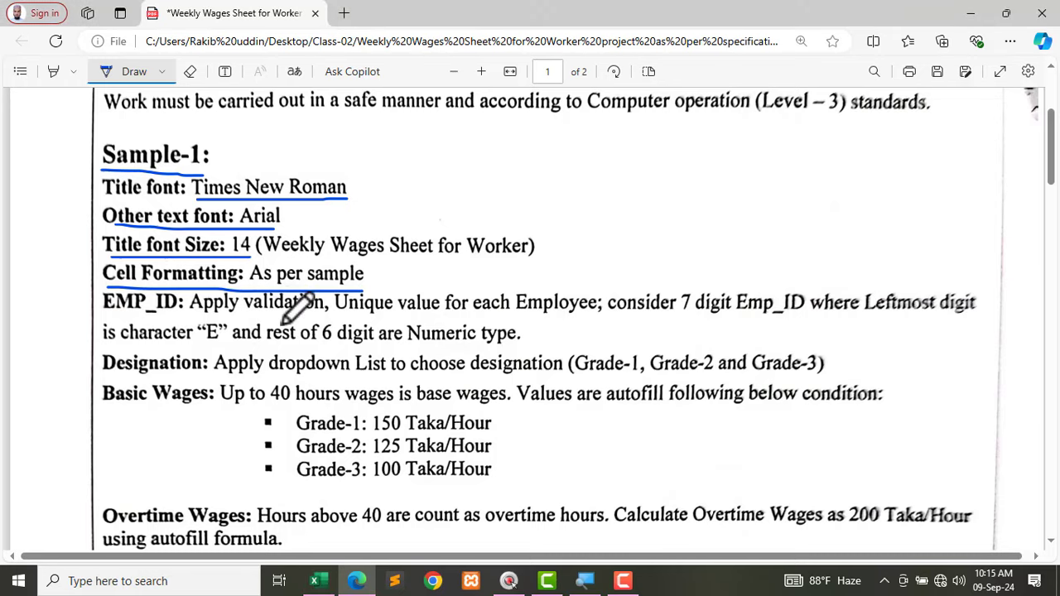
scroll(223, 294, "down", 2)
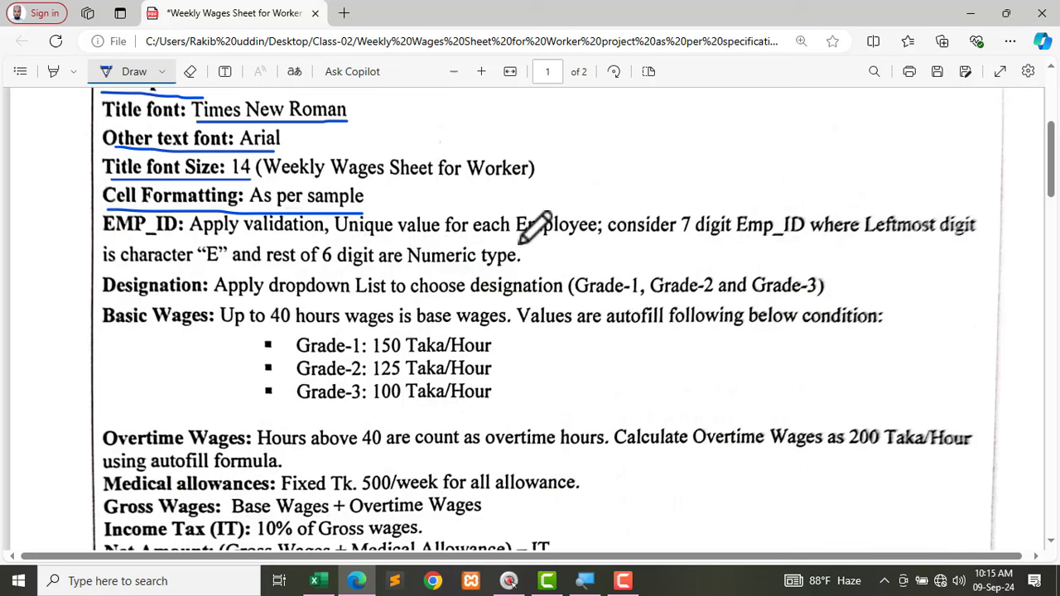
left_click(317, 582)
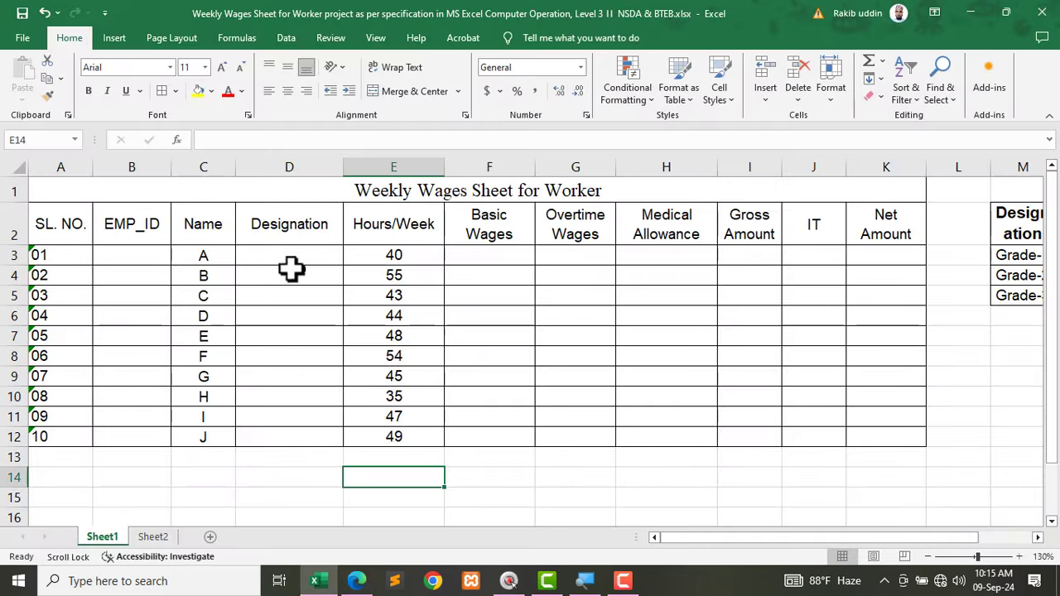
Step: Select EMP_ID cells B3:B12 and open the Number Format dropdown
scroll(118, 262, "up", 2, "ctrl")
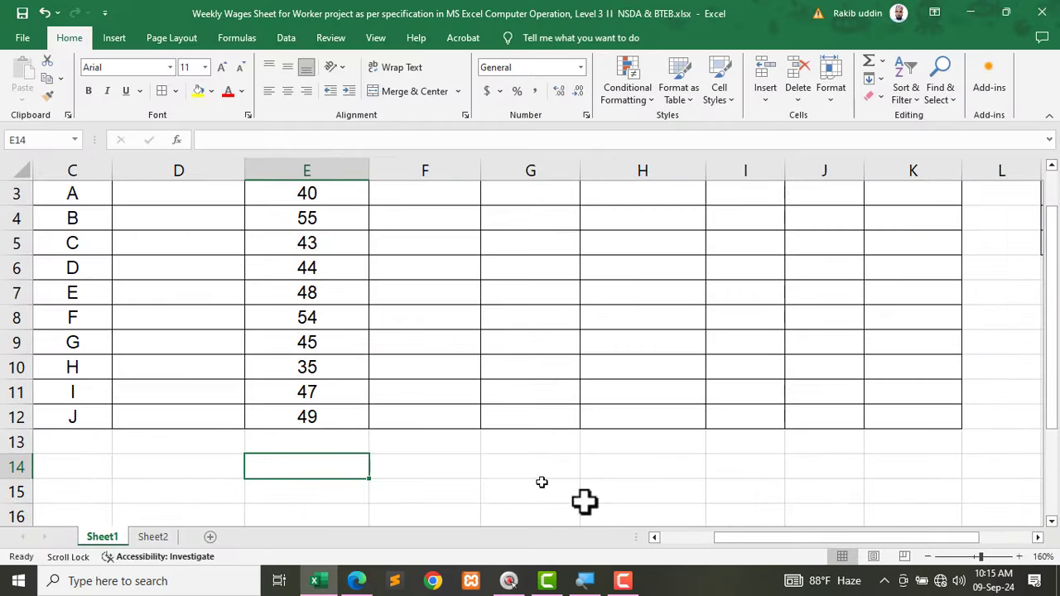
left_click_drag(762, 537, 421, 536)
scroll(254, 306, "up", 1)
scroll(255, 306, "up", 1)
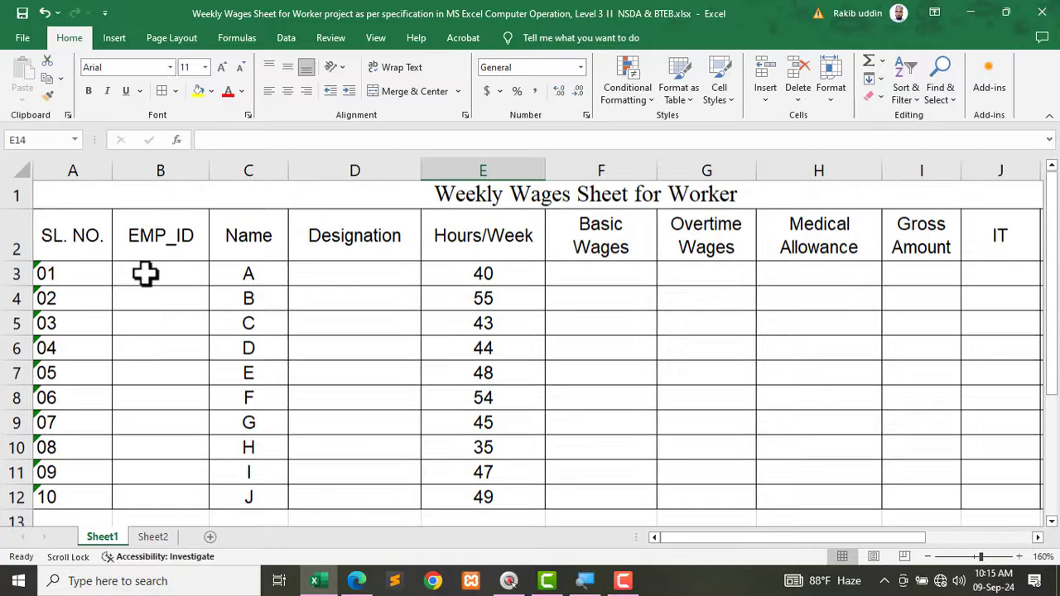
left_click(146, 272)
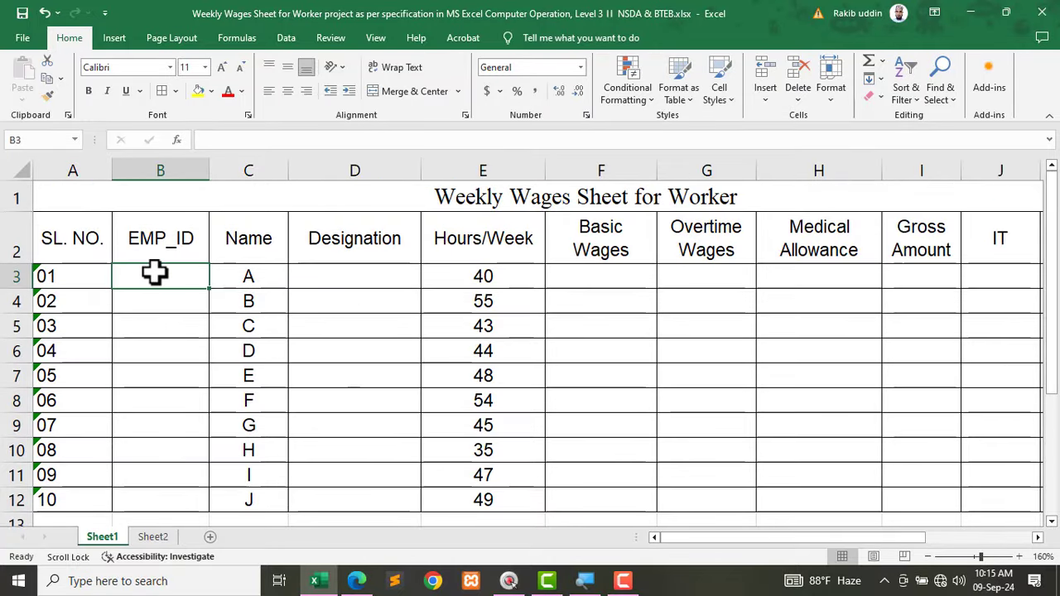
scroll(161, 298, "down", 1, "ctrl")
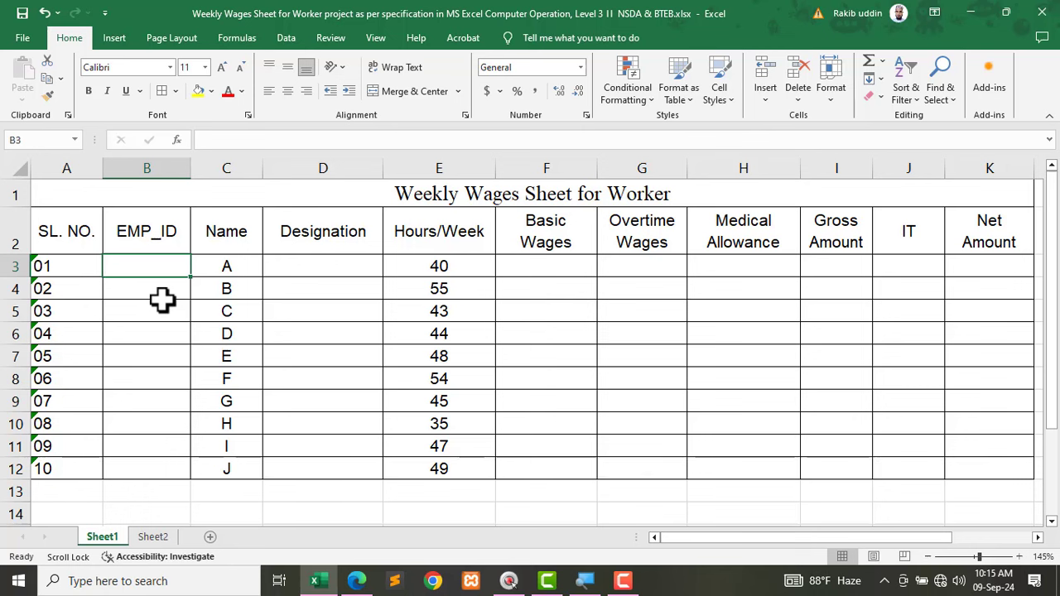
left_click_drag(144, 262, 135, 472)
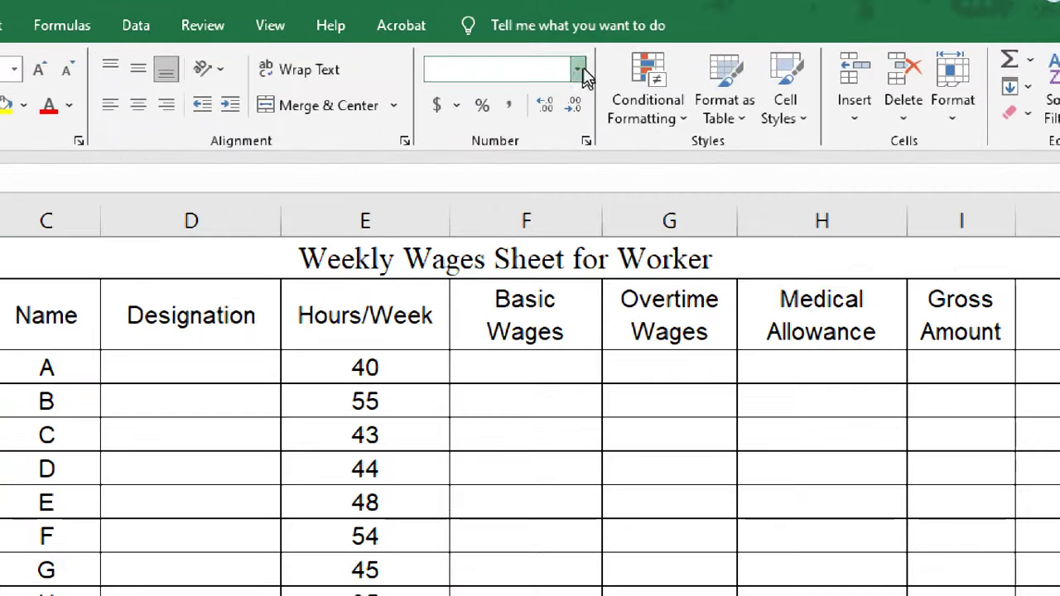
left_click(580, 71)
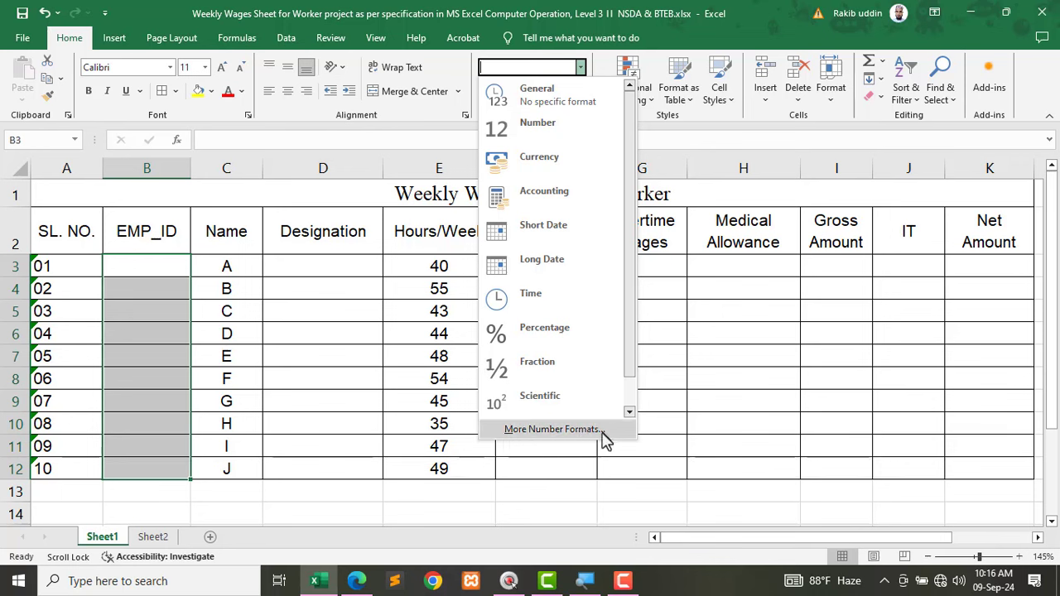
Step: Begin a Custom number format for B3:B12 from General, adding an E prefix
left_click(554, 430)
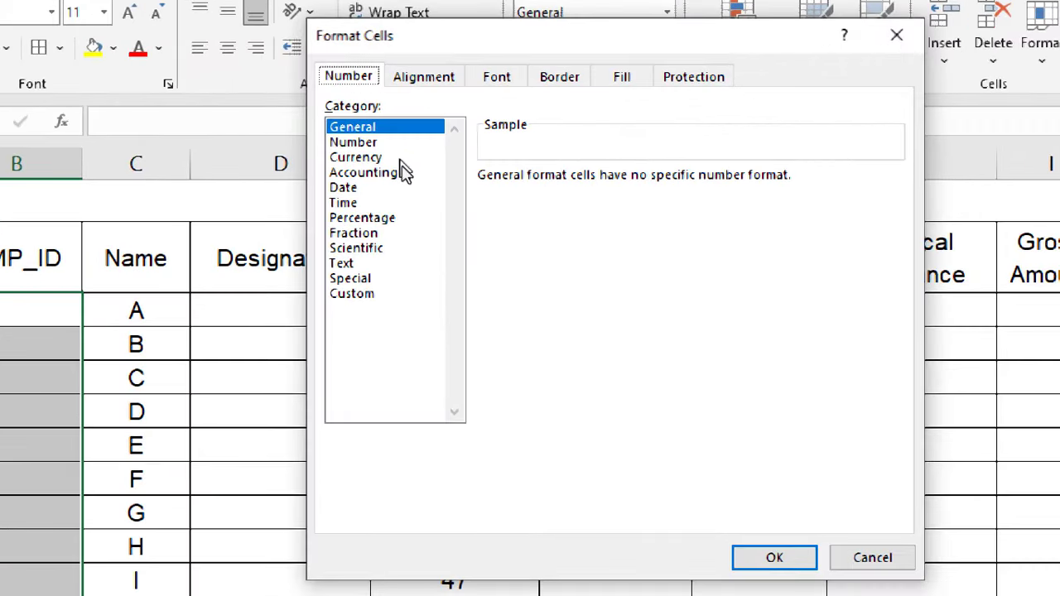
left_click(354, 295)
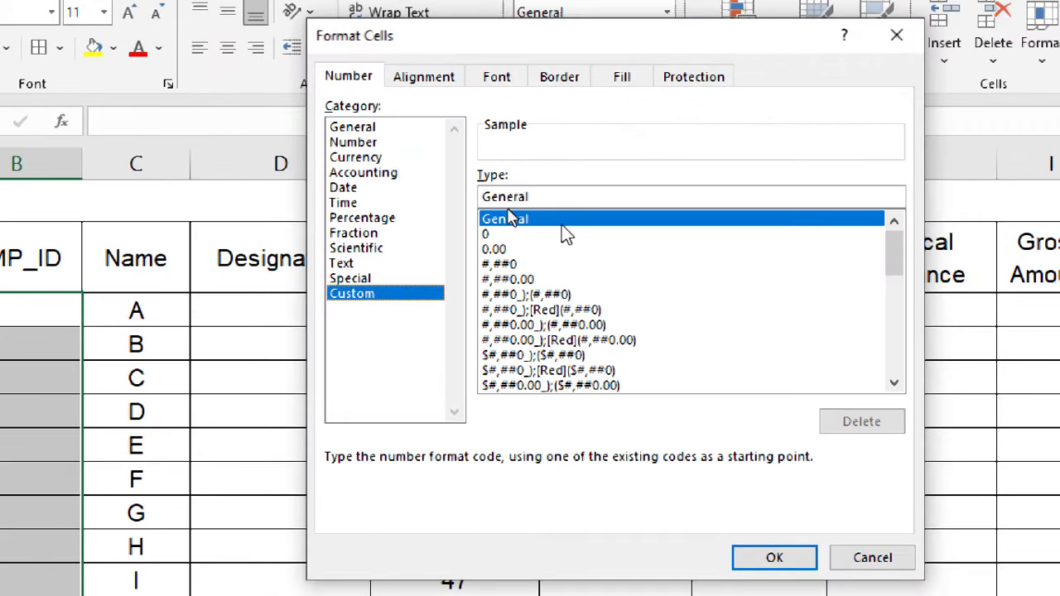
left_click(530, 220)
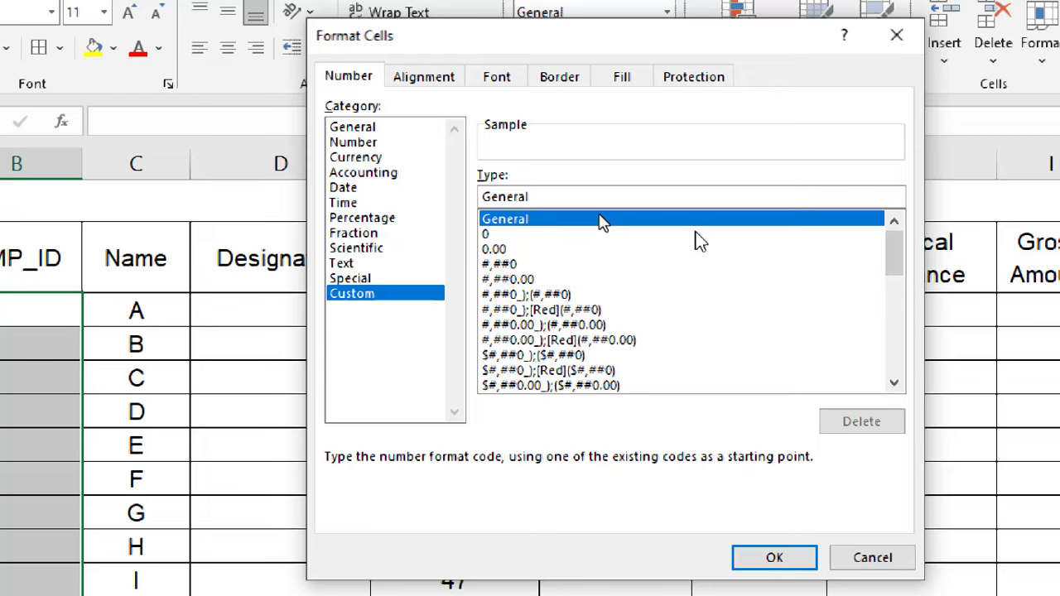
type("\"")
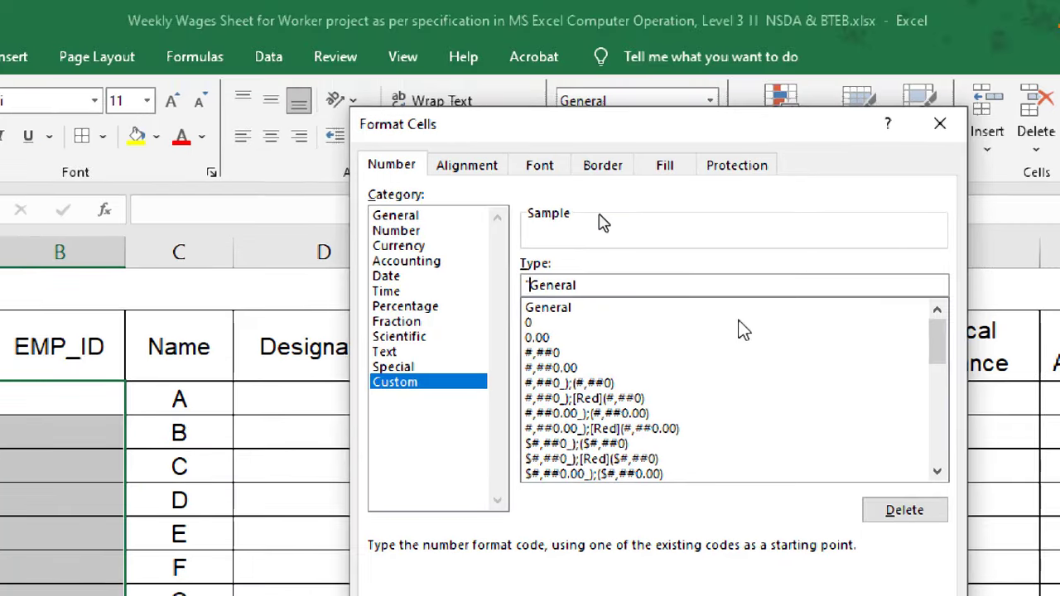
type("E\"")
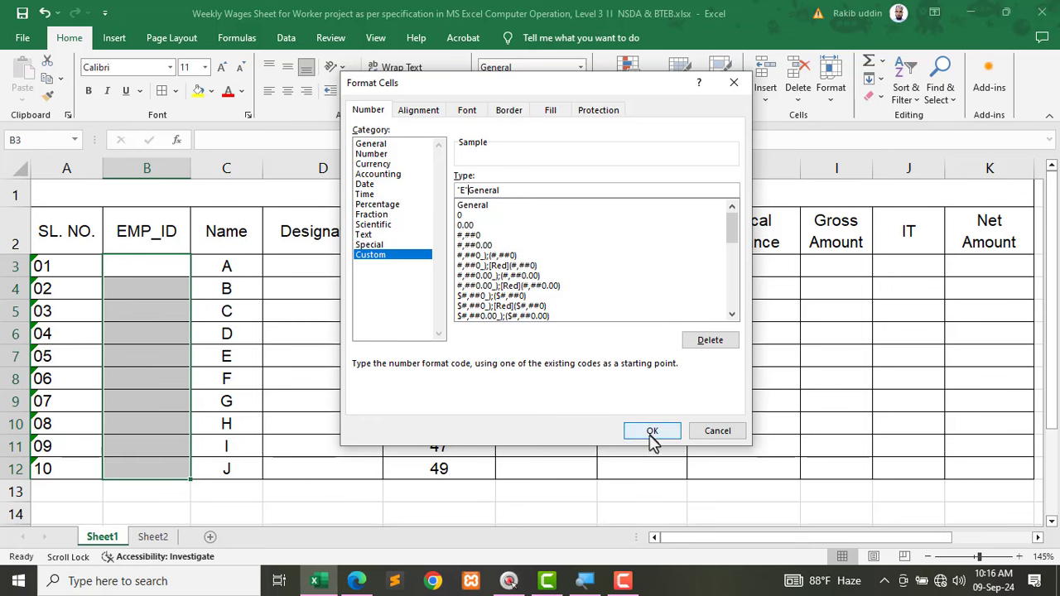
left_click(652, 431)
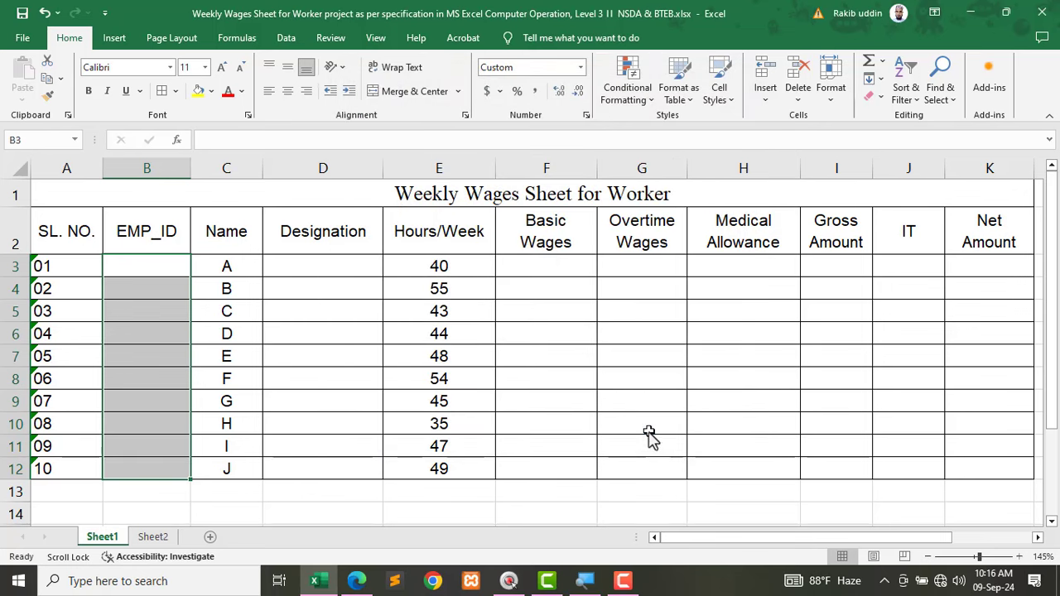
left_click(157, 265)
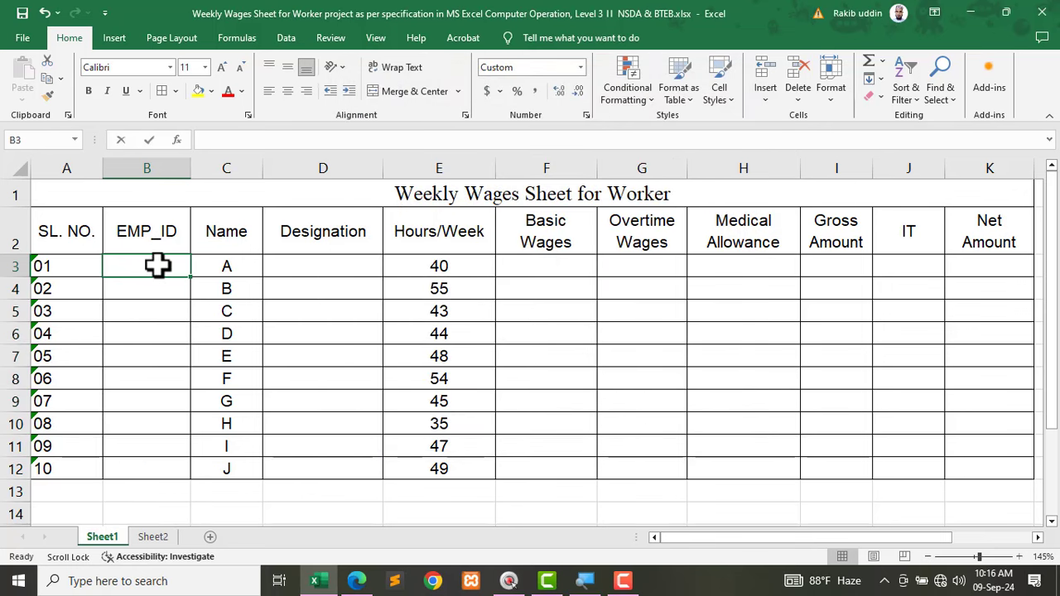
type("1000")
key("Return")
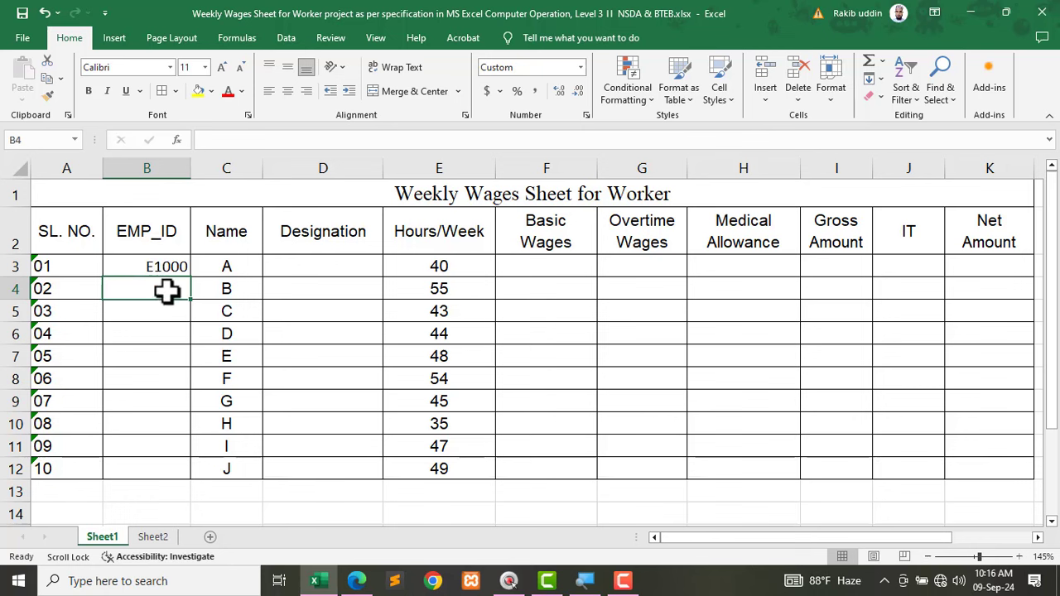
left_click(157, 267)
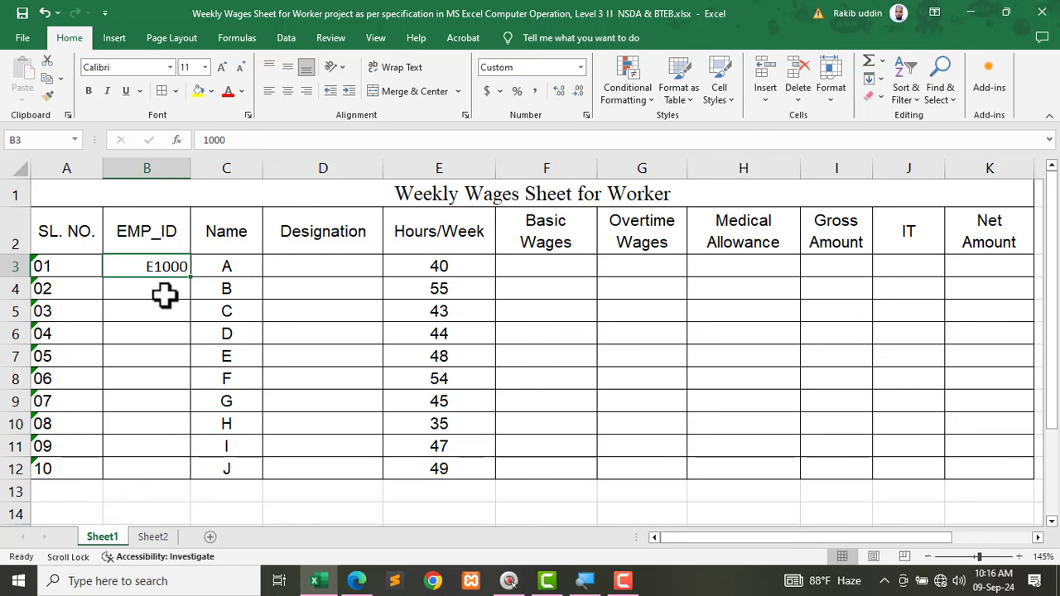
left_click(155, 287)
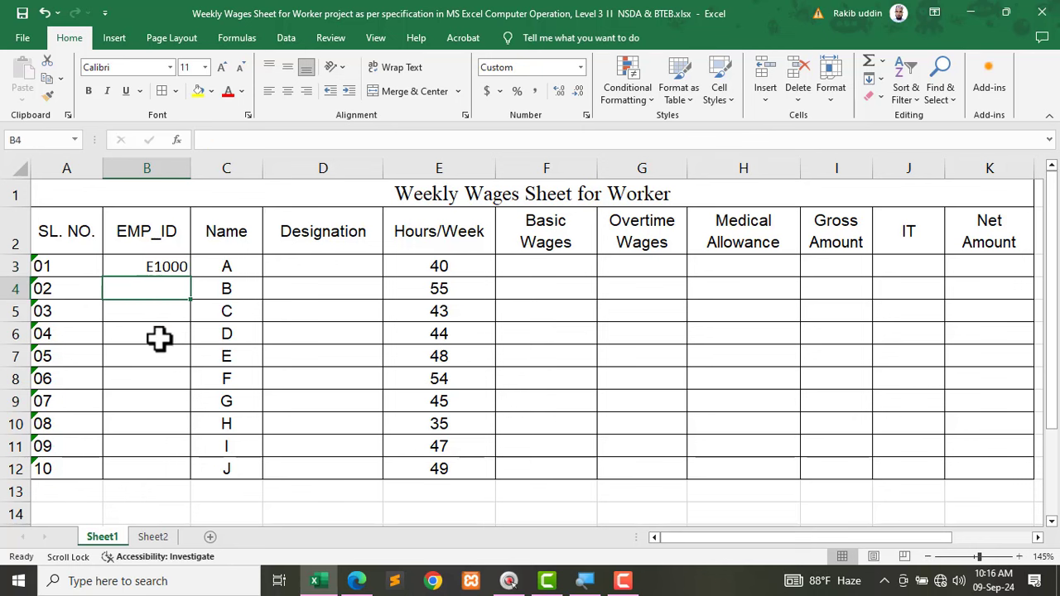
type("115")
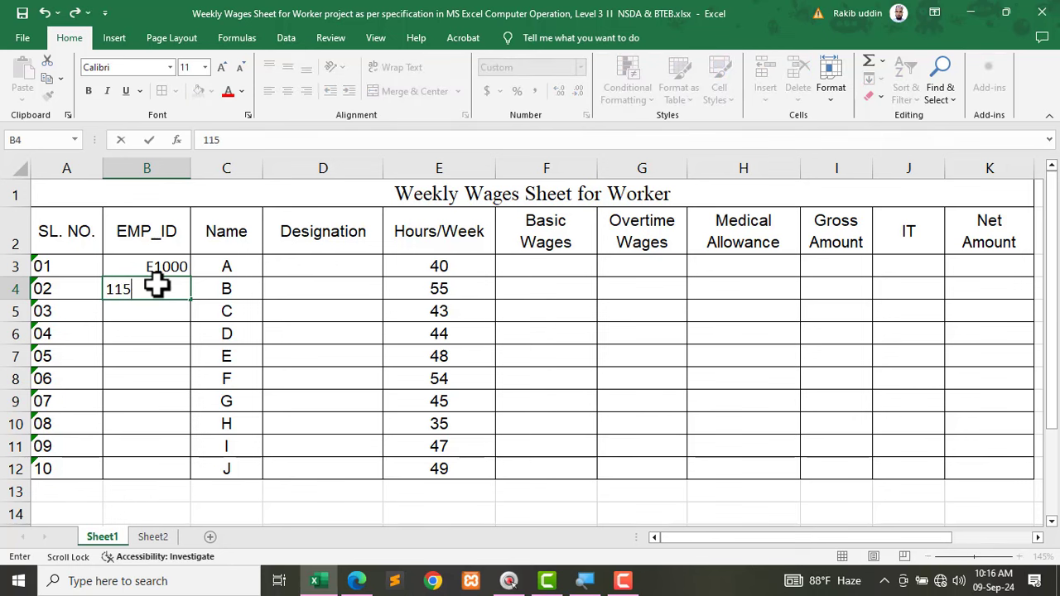
left_click(193, 378)
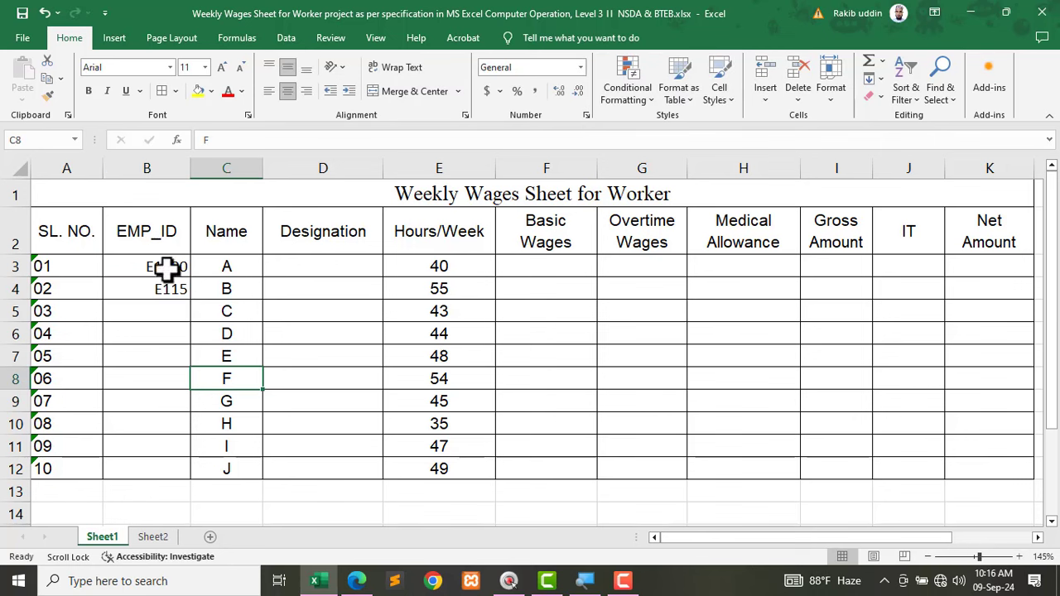
left_click_drag(158, 265, 163, 300)
key("Delete")
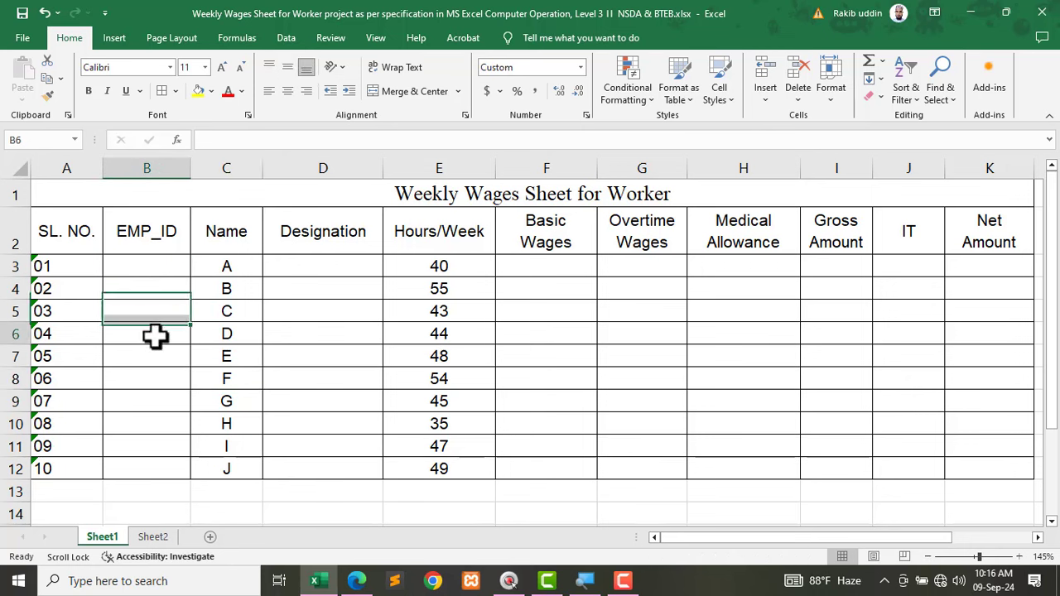
left_click(163, 266)
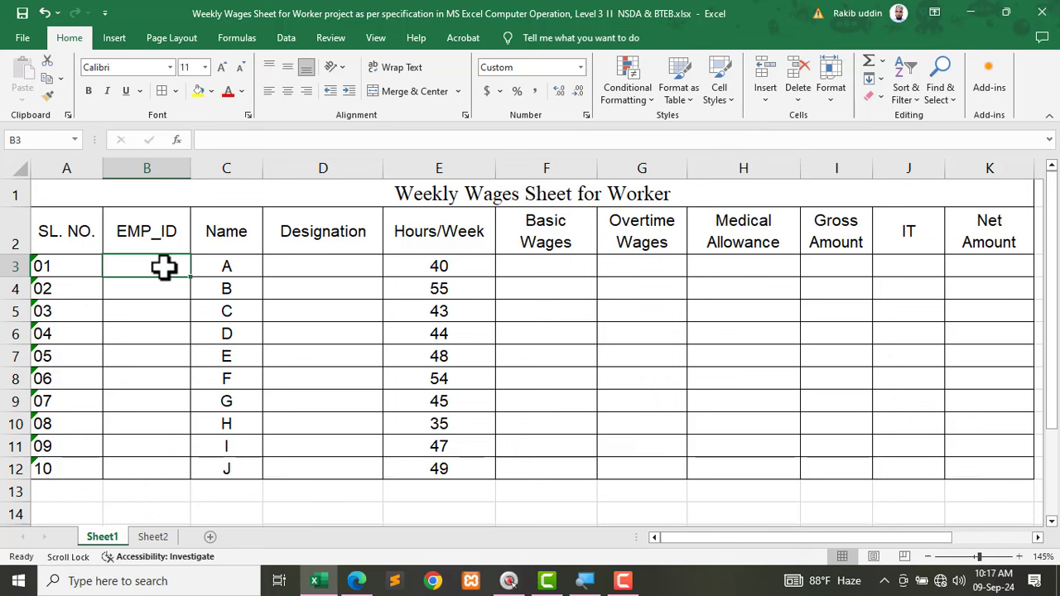
Step: Enter 101001 in B3 and fill a series down to B12, giving E101001–E101010
type("101001")
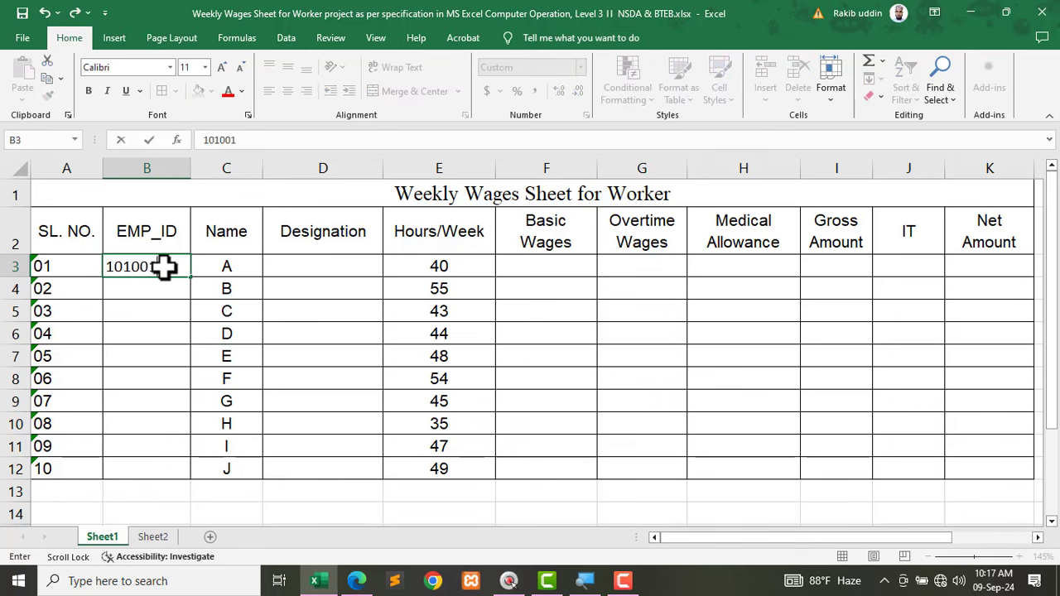
key("Return")
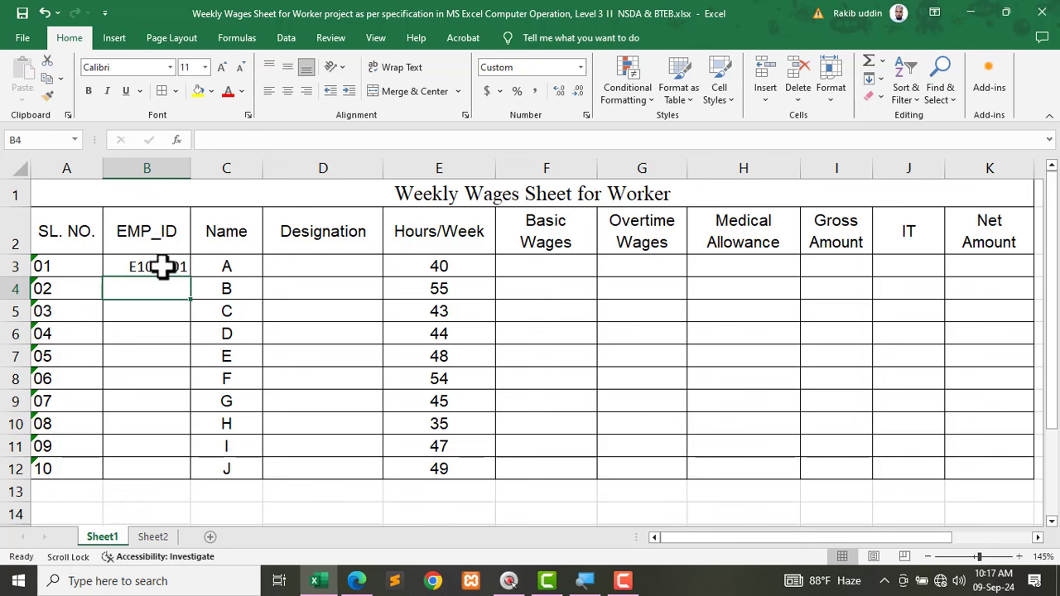
left_click(162, 266)
left_click_drag(190, 278, 189, 474)
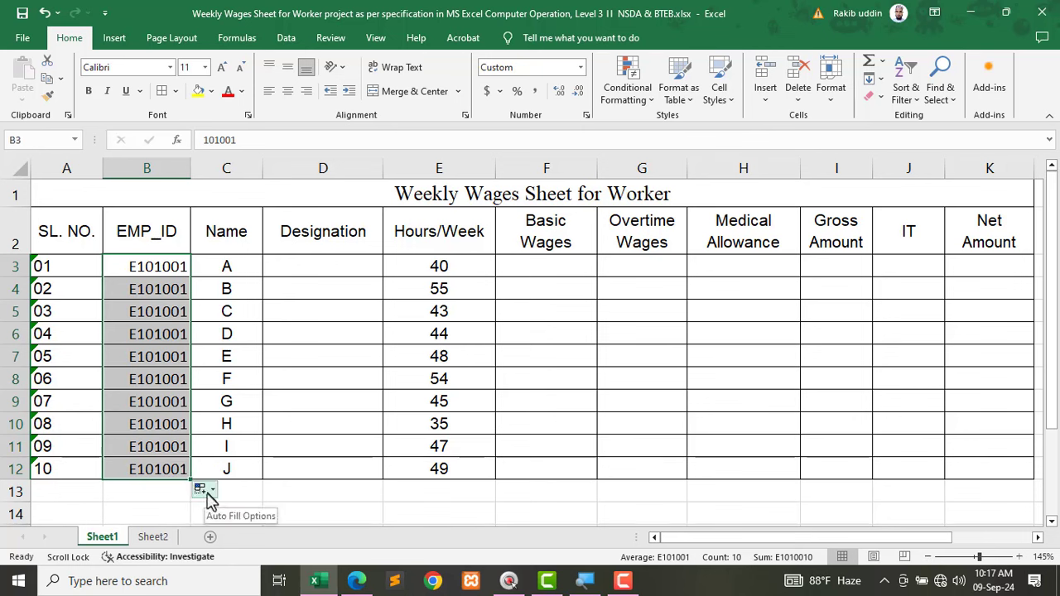
left_click(212, 494)
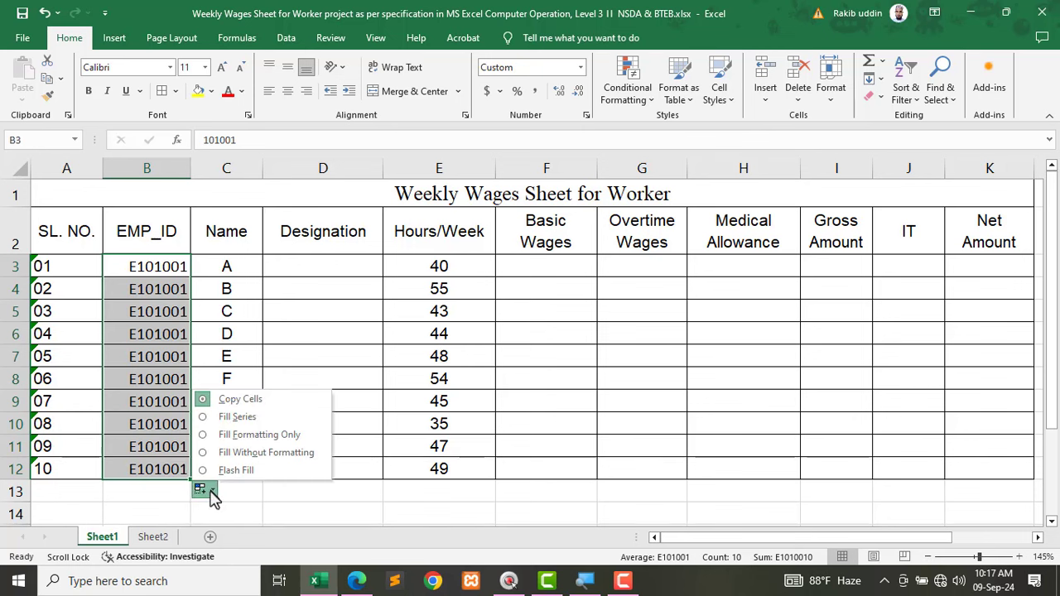
left_click(238, 417)
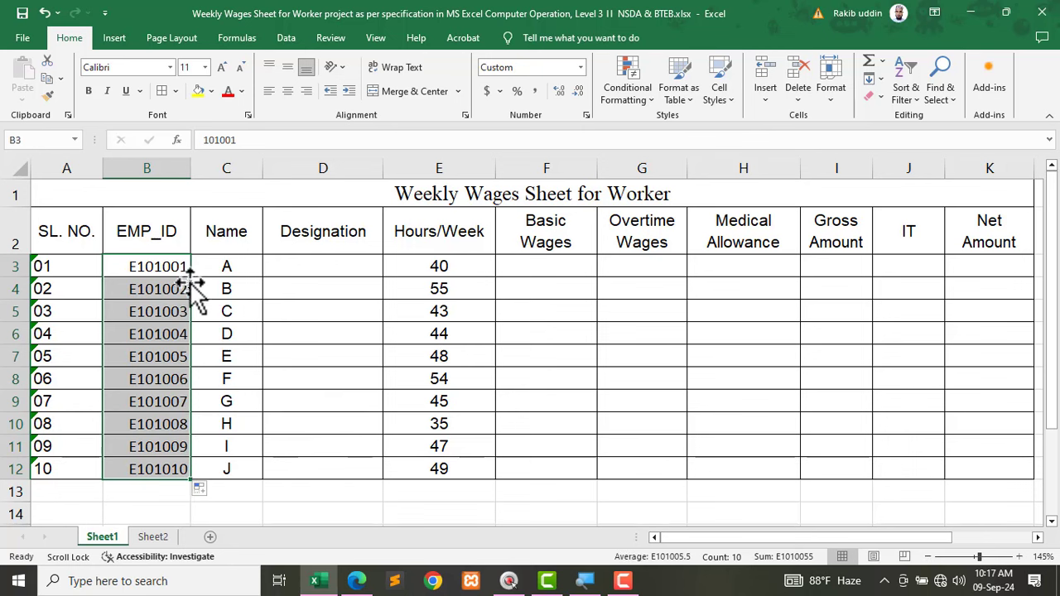
left_click(269, 495)
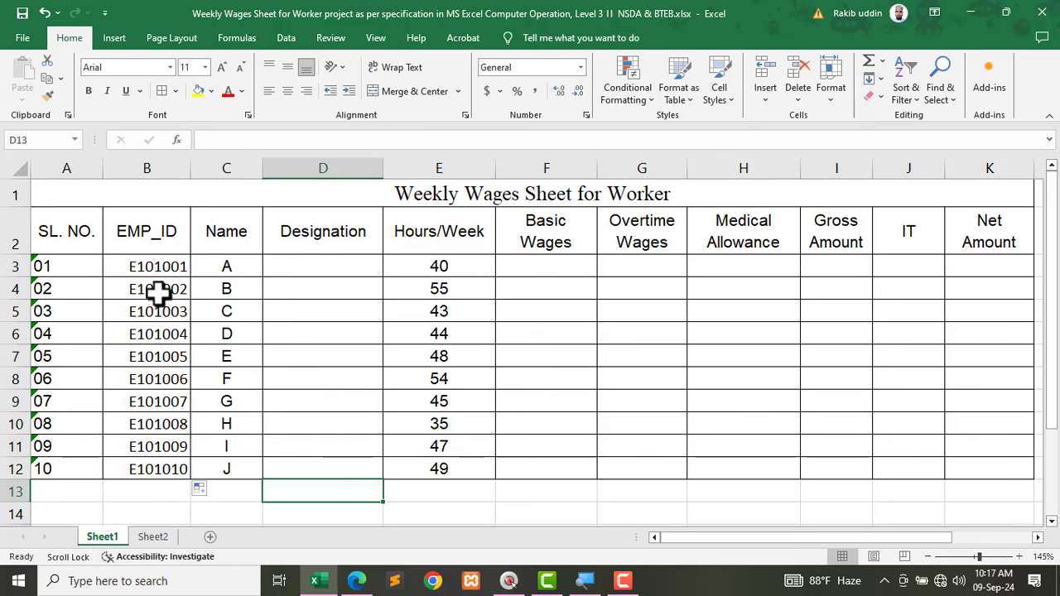
left_click(168, 260)
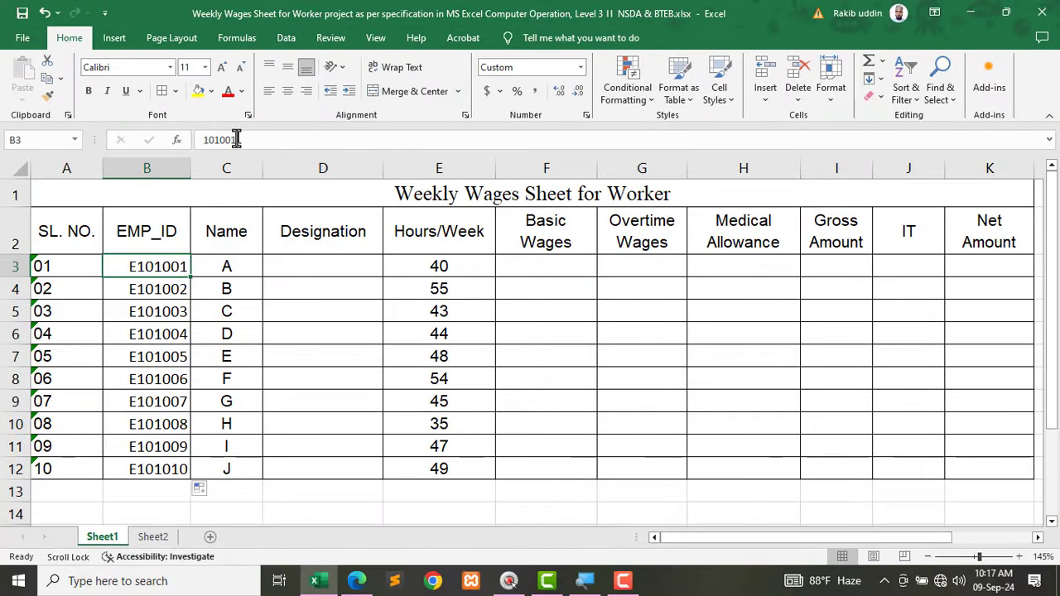
left_click_drag(236, 139, 187, 139)
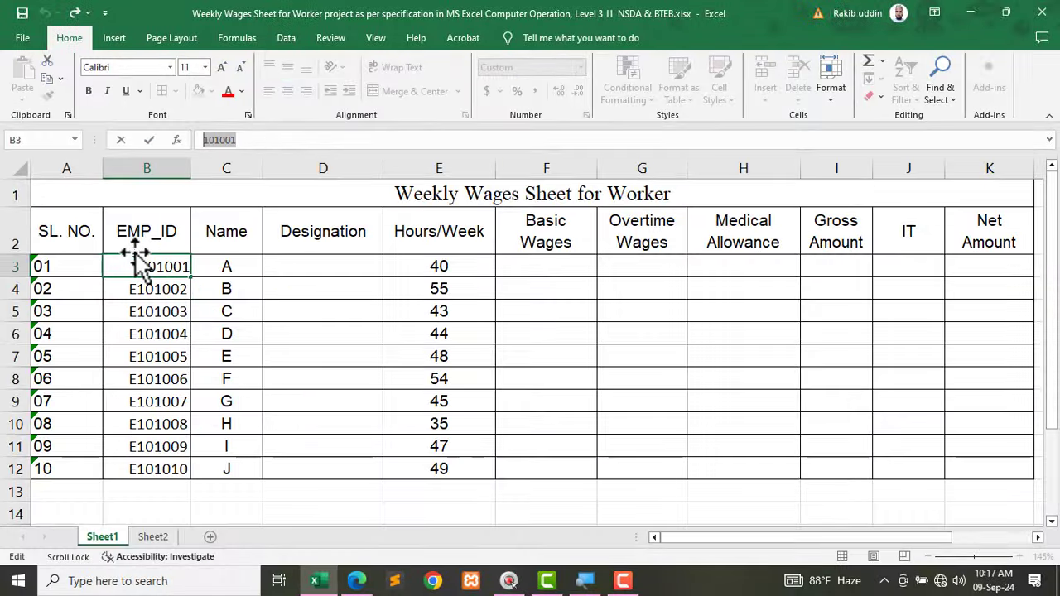
key("Return")
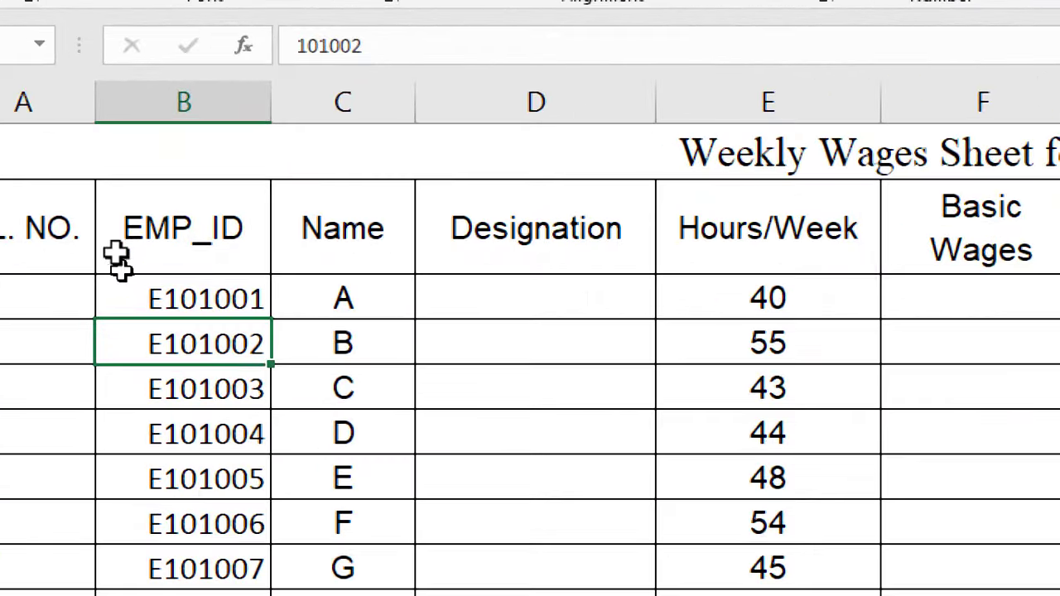
double_click(262, 342)
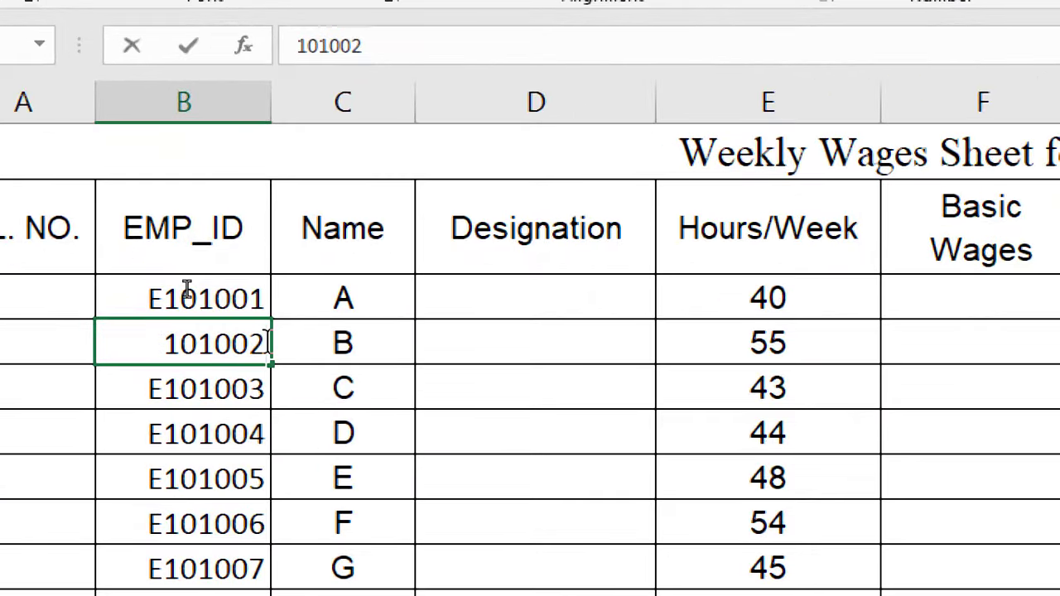
key("BackSpace")
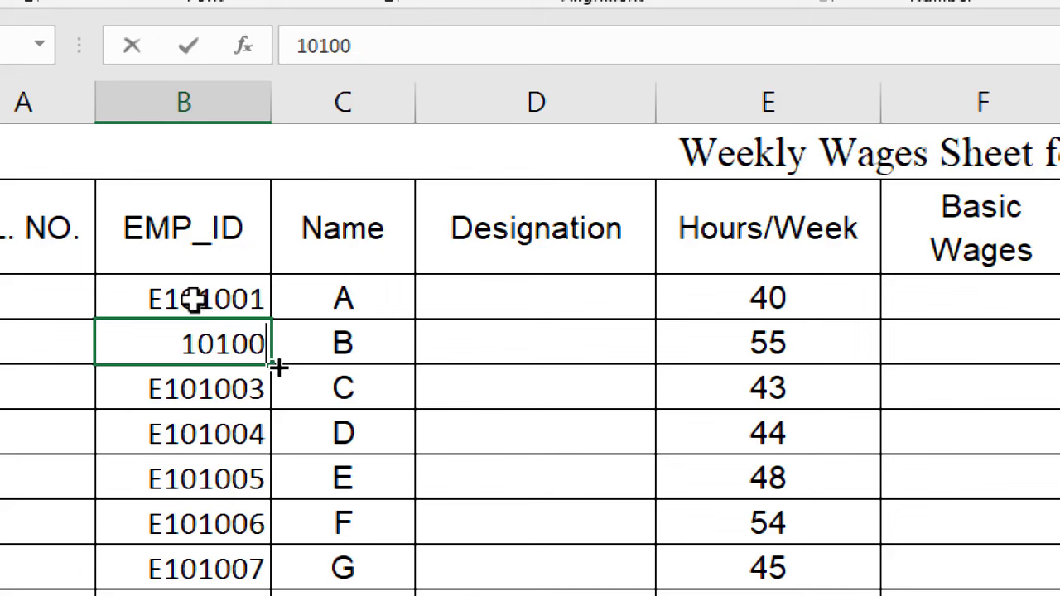
type("1")
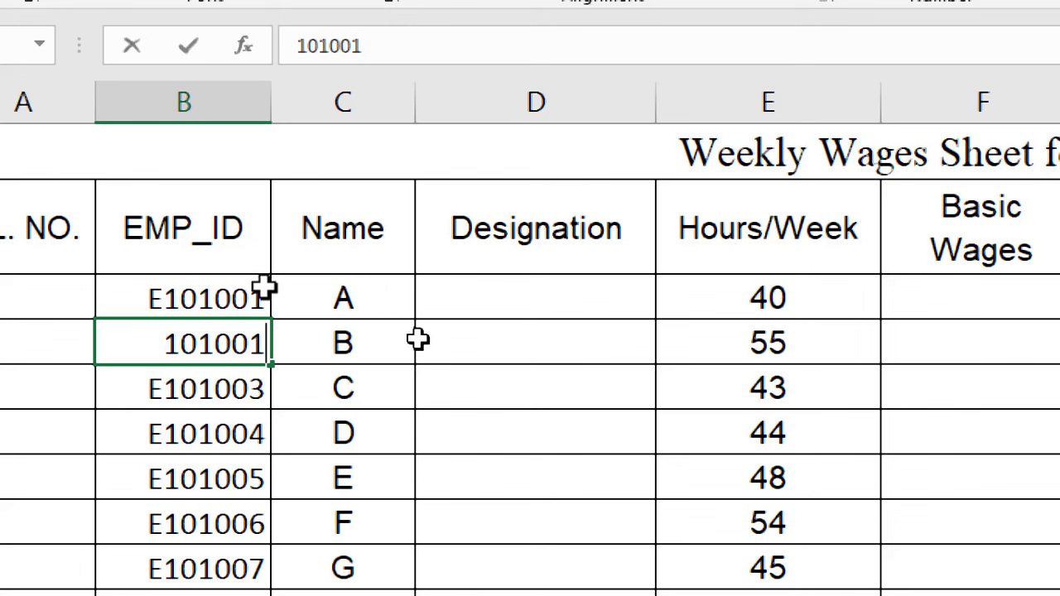
left_click(461, 338)
left_click_drag(229, 303, 227, 338)
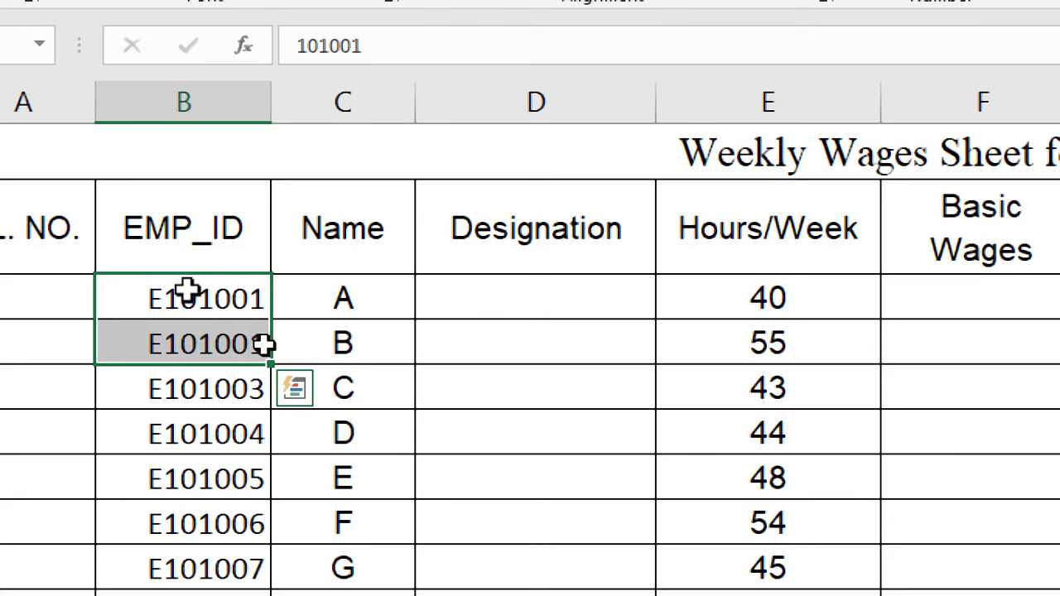
left_click(263, 345)
key("F2")
key("BackSpace")
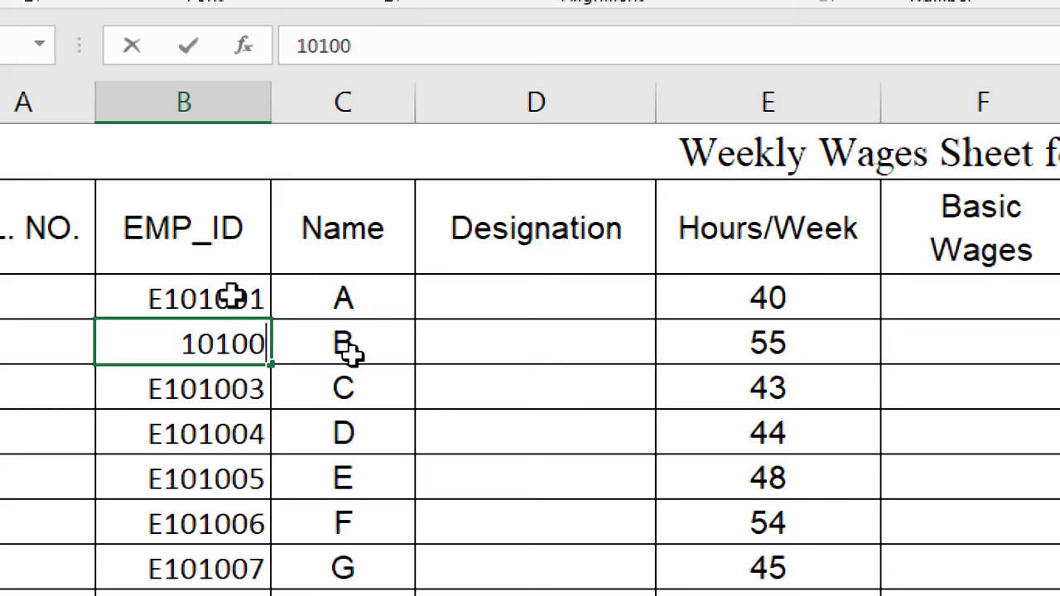
type("2")
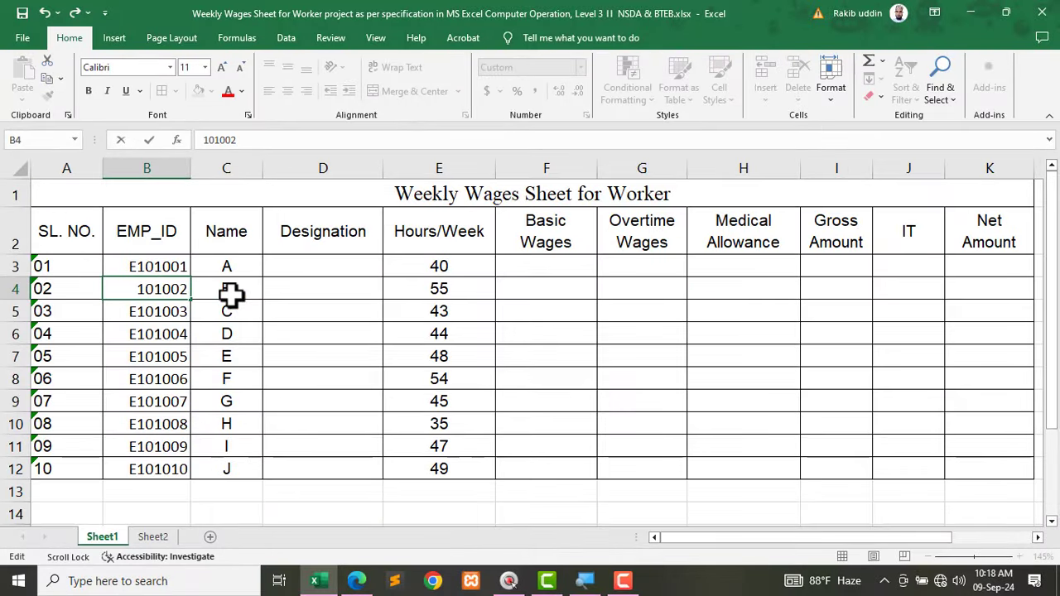
key("Return")
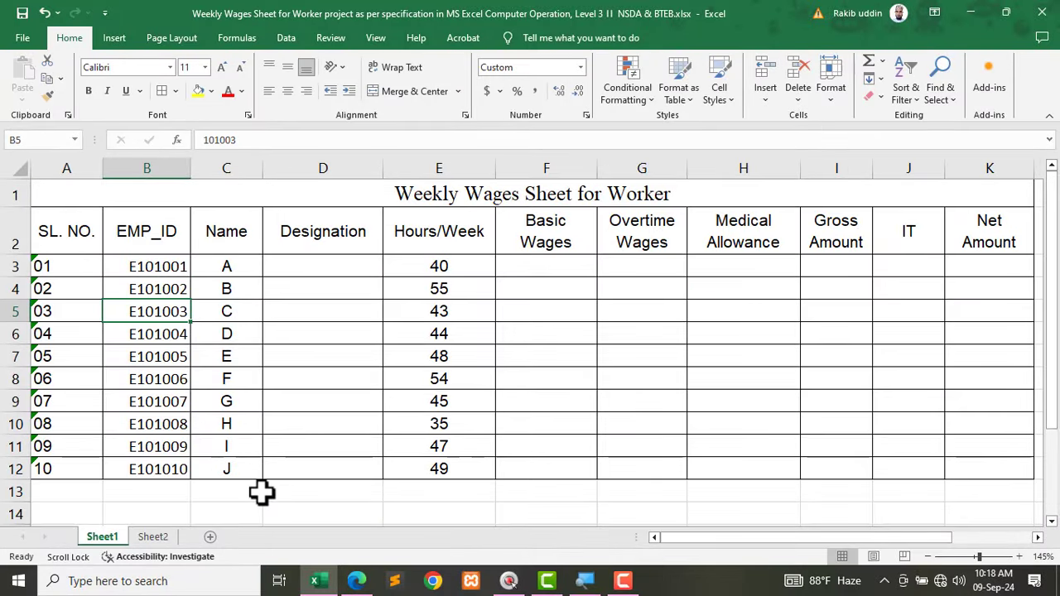
Step: Start a COUNTIF formula in C14, clearing the stray A2 reference
scroll(262, 492, "down", 1, "ctrl")
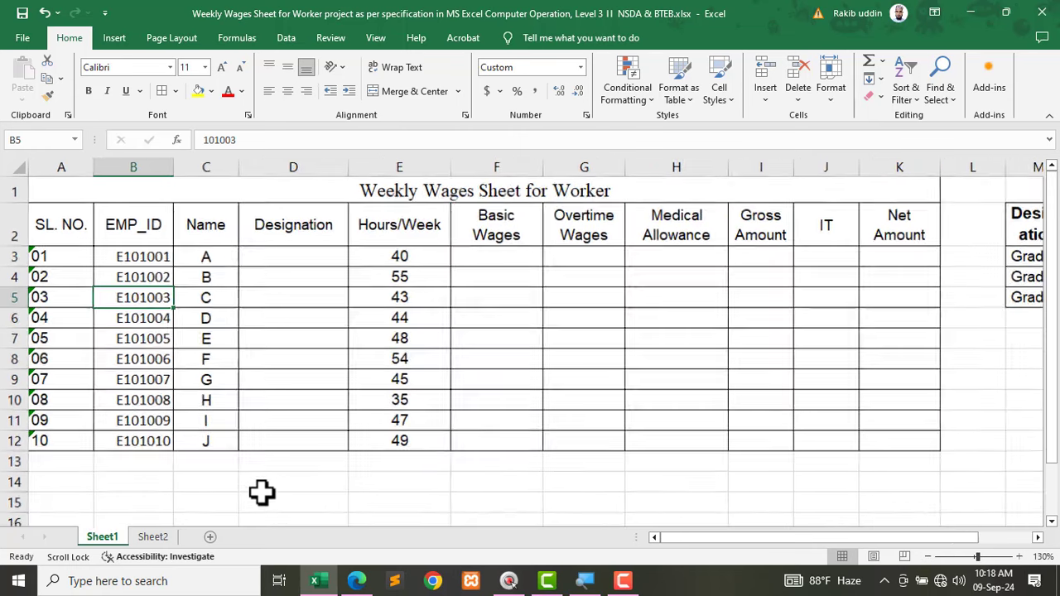
scroll(251, 488, "up", 1, "ctrl")
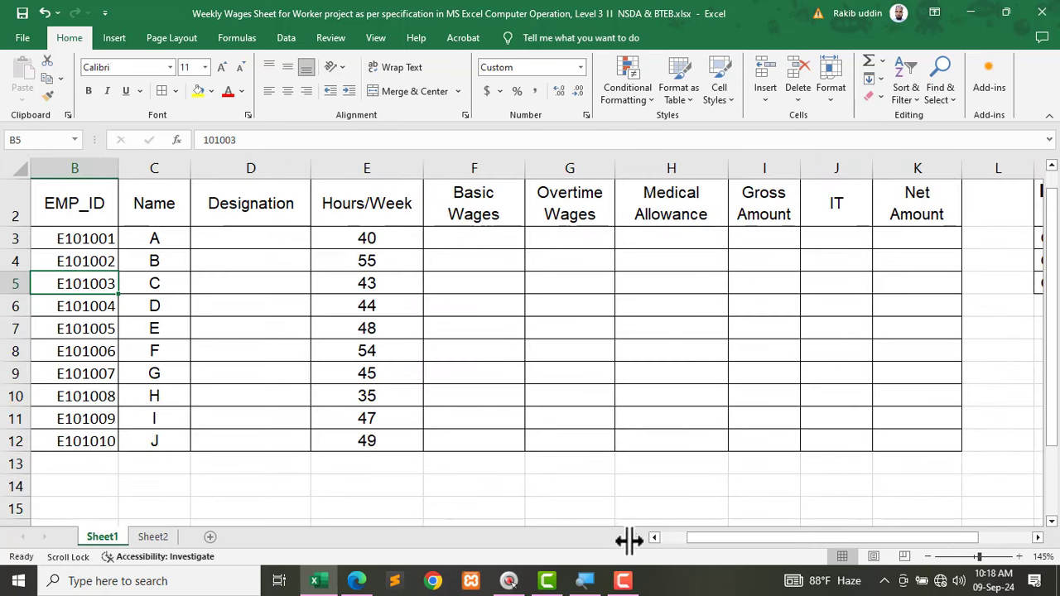
left_click_drag(746, 537, 734, 537)
left_click(214, 487)
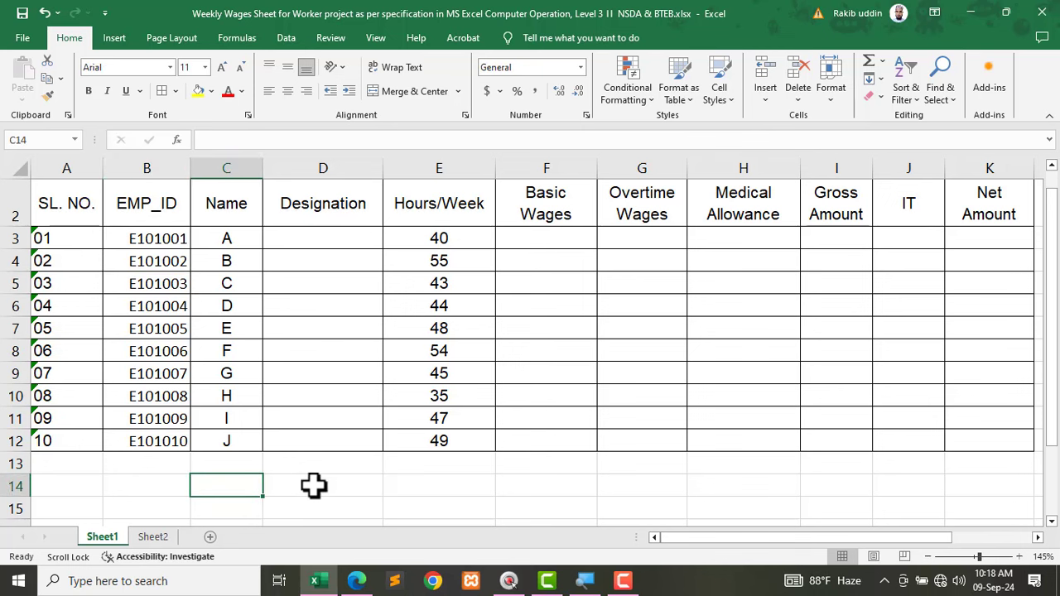
type("=")
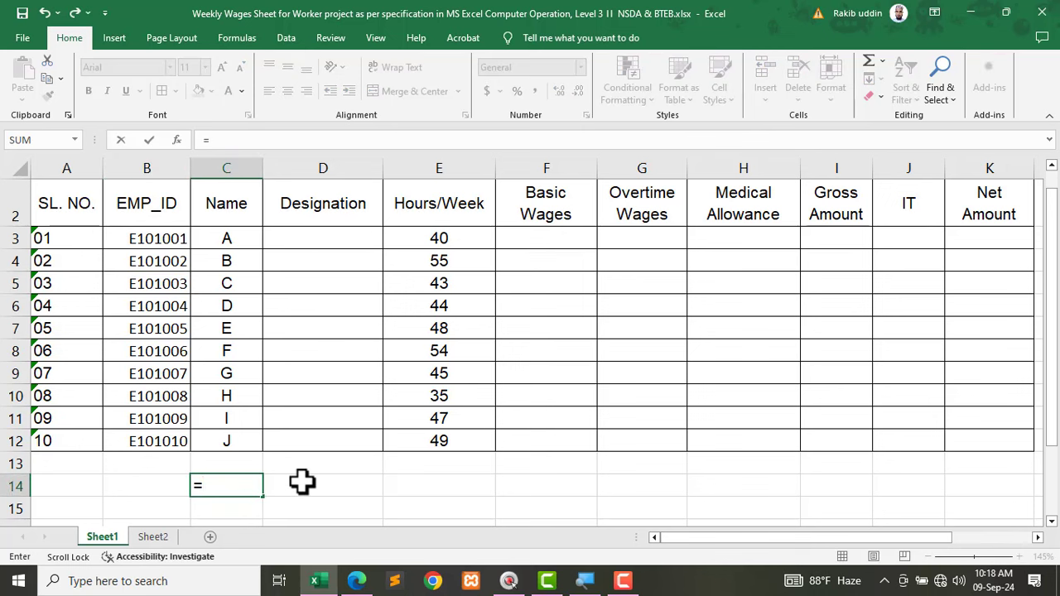
type("coun")
key("Down")
key("Down")
key("Down")
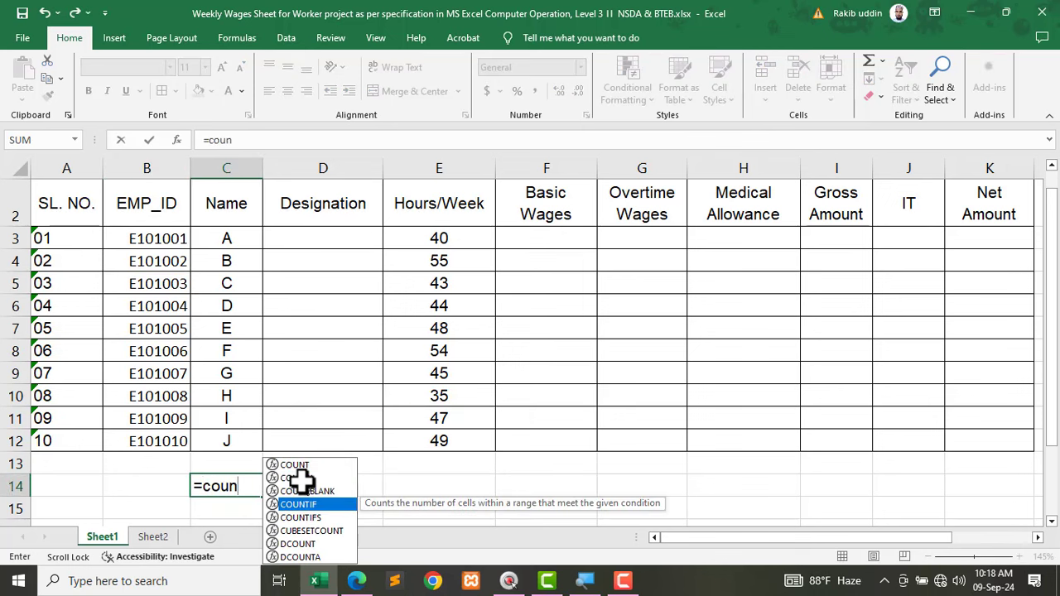
key("Tab")
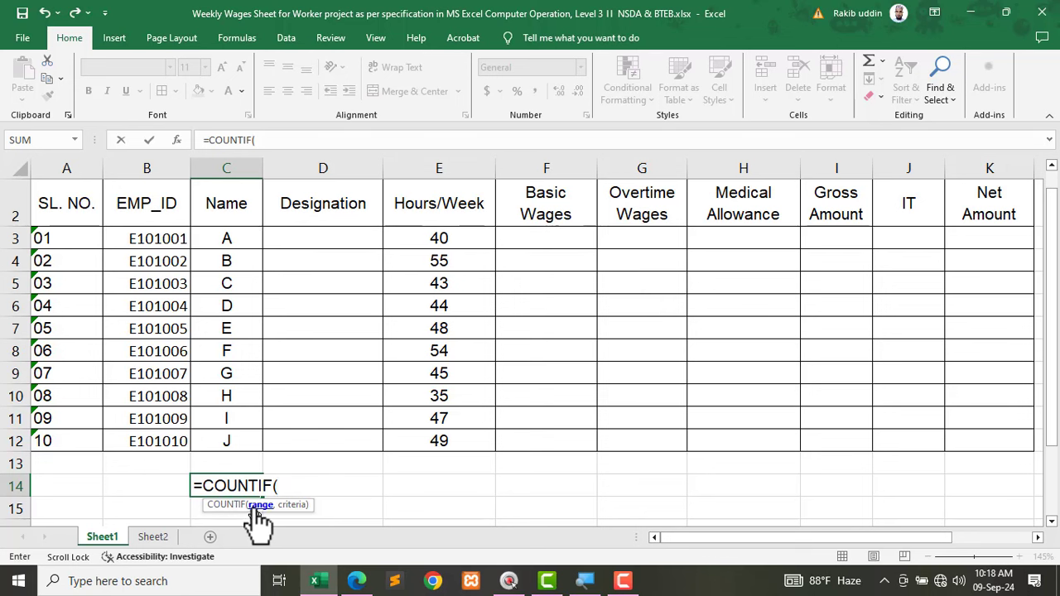
key("ctrl+Up")
key("ctrl+Up")
key("Left")
key("Left")
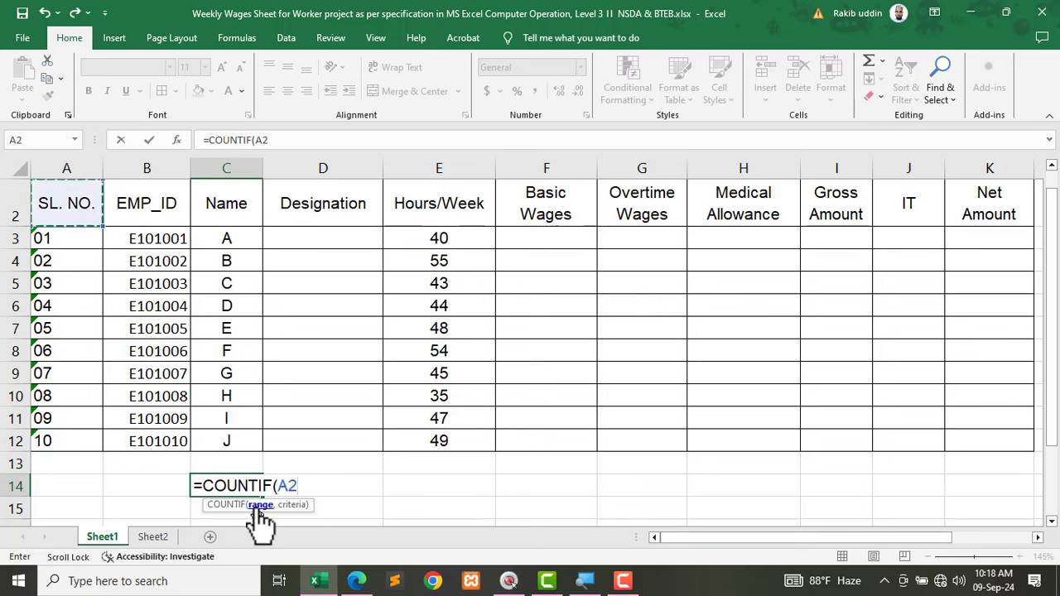
key("BackSpace")
key("BackSpace")
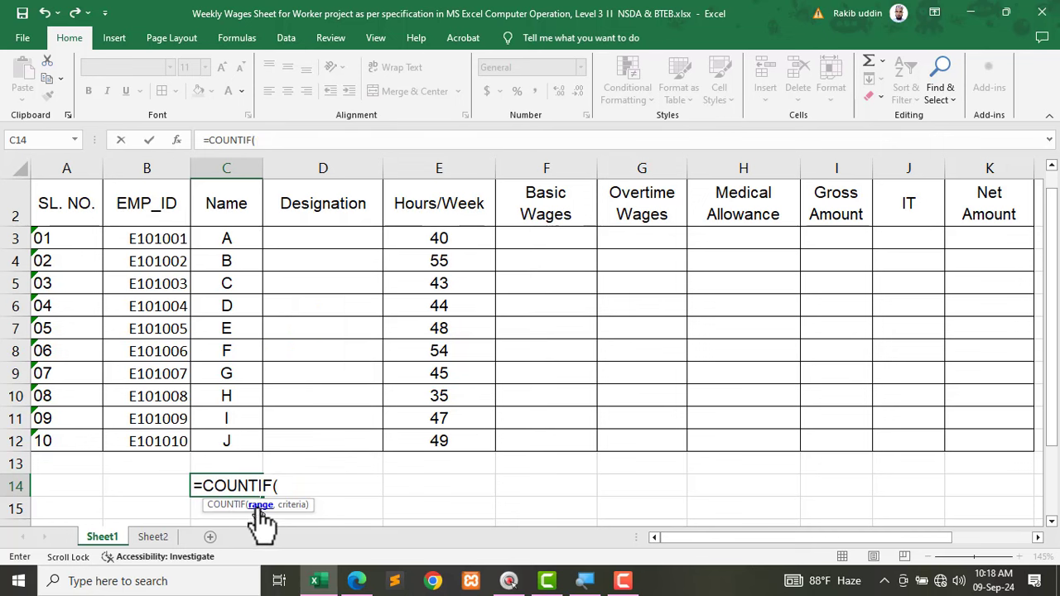
Step: Complete and enter =COUNTIF($B$3:$B$12,B3) in C14, which returns 1
left_click_drag(151, 239, 121, 444)
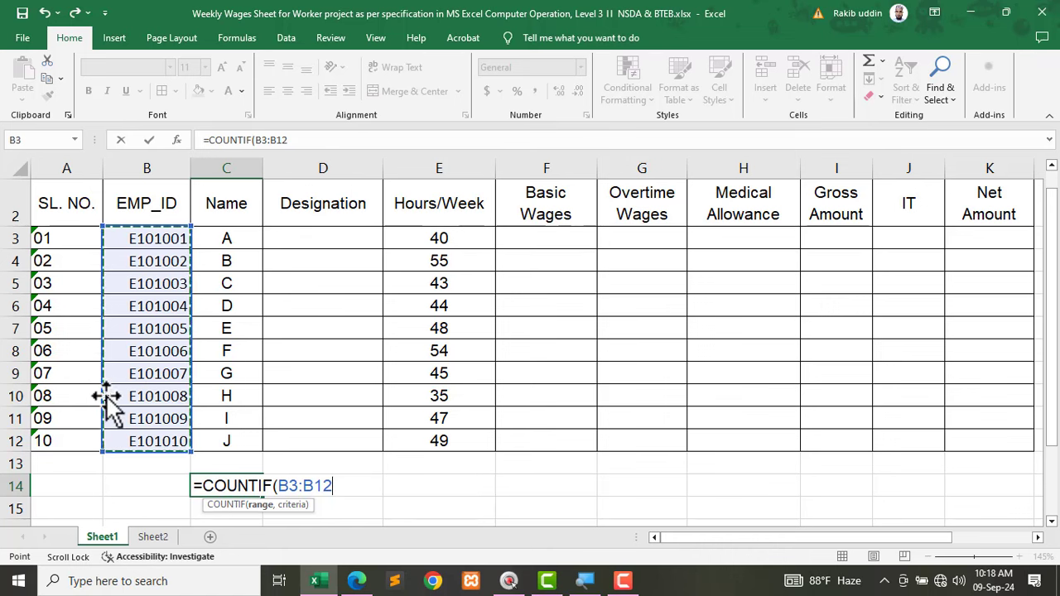
key("F4")
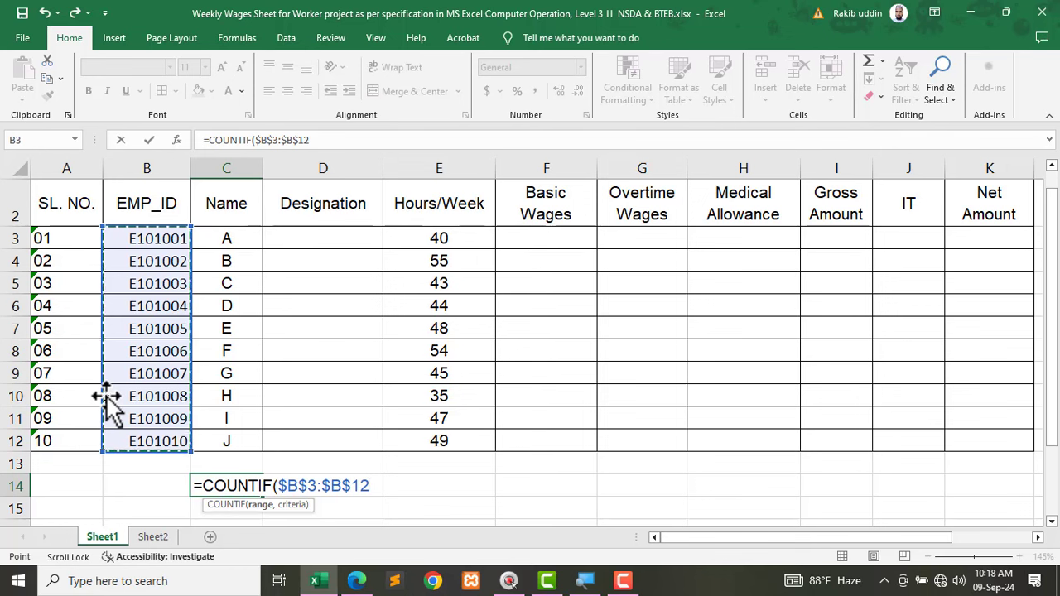
type(",")
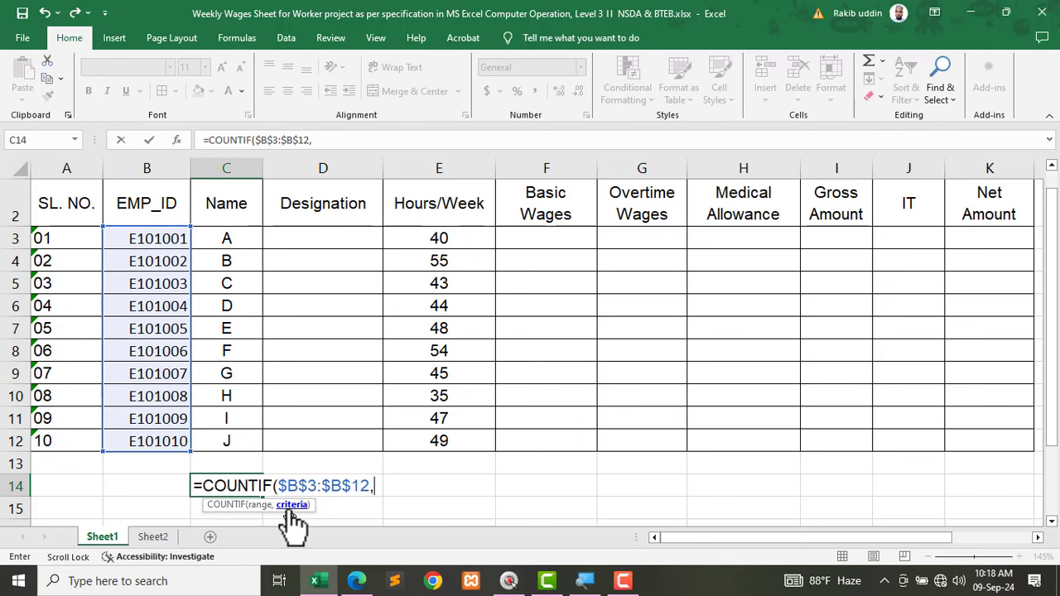
left_click(149, 239)
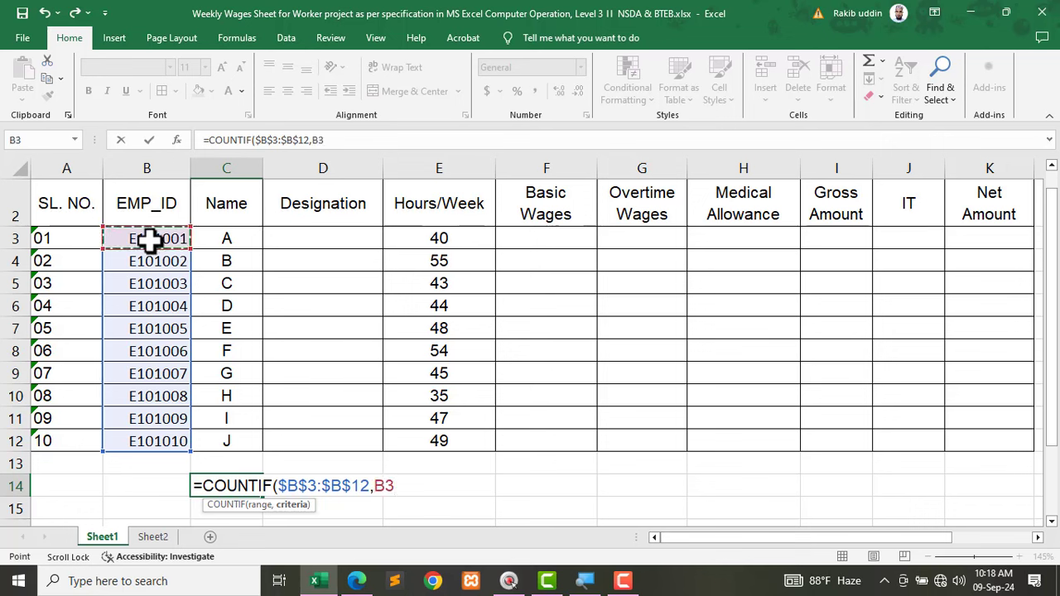
type(")")
key("Return")
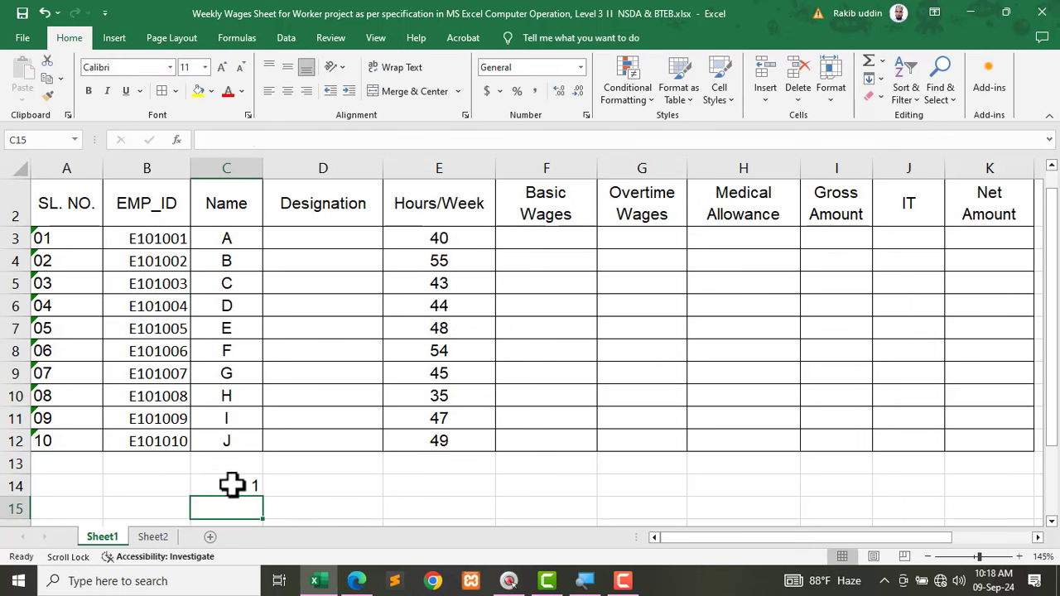
left_click(235, 487)
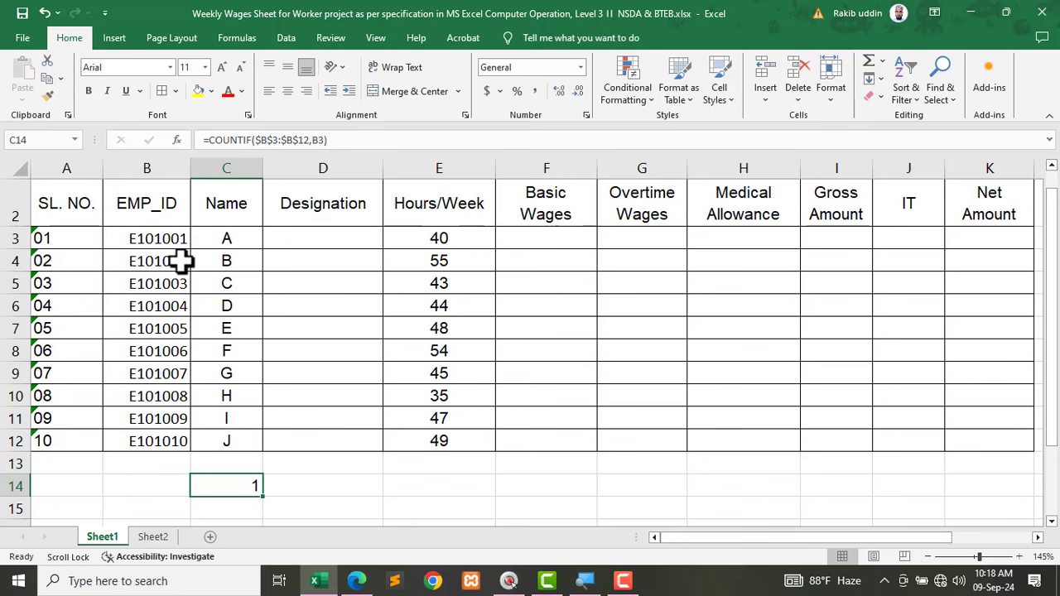
left_click(125, 261)
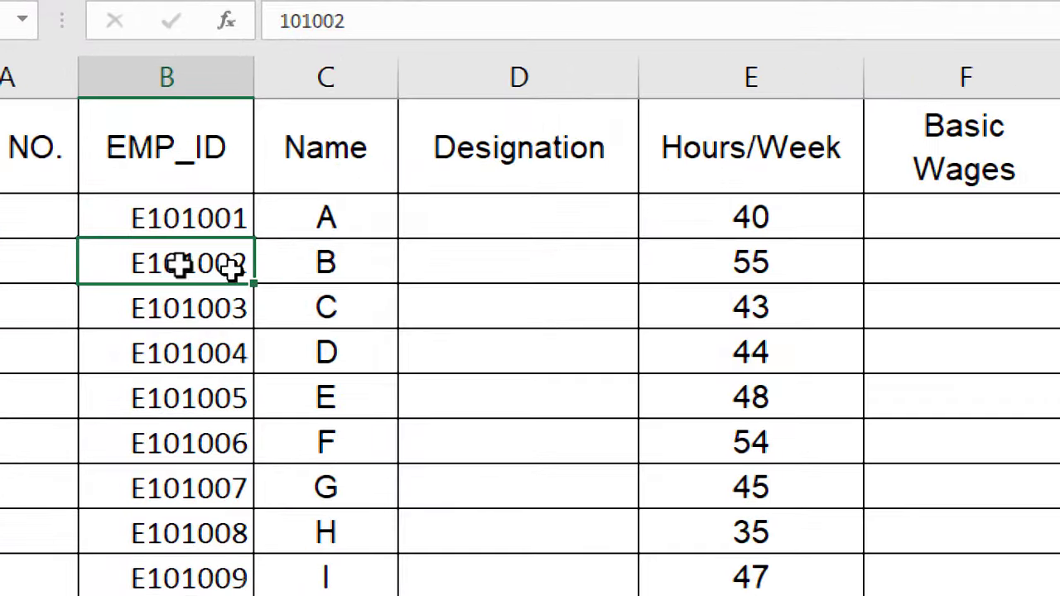
key("Right")
double_click(185, 260)
key("Home")
key("Delete")
key("End")
key("BackSpace")
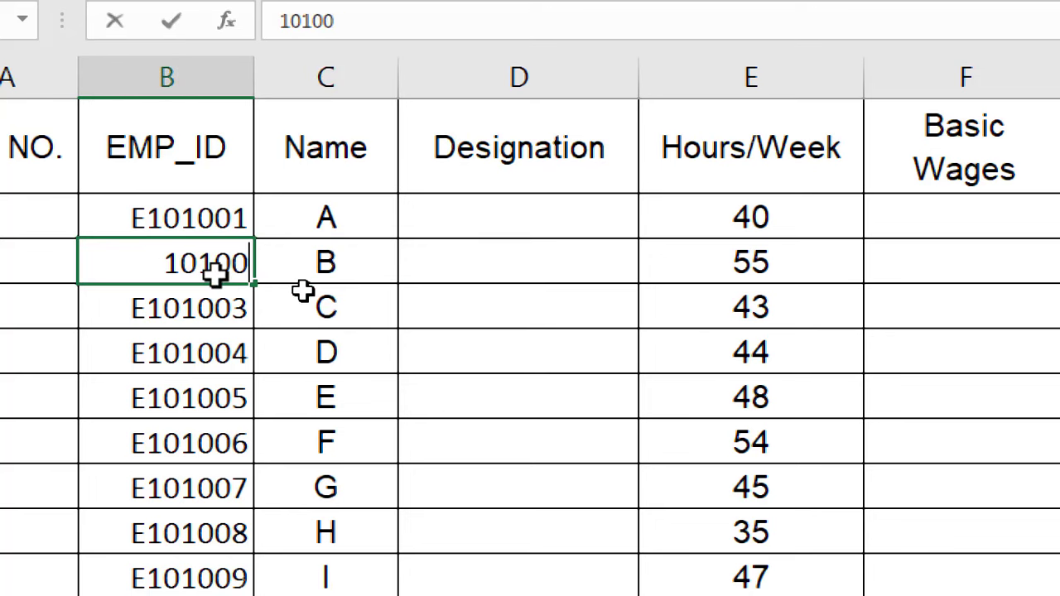
type("1")
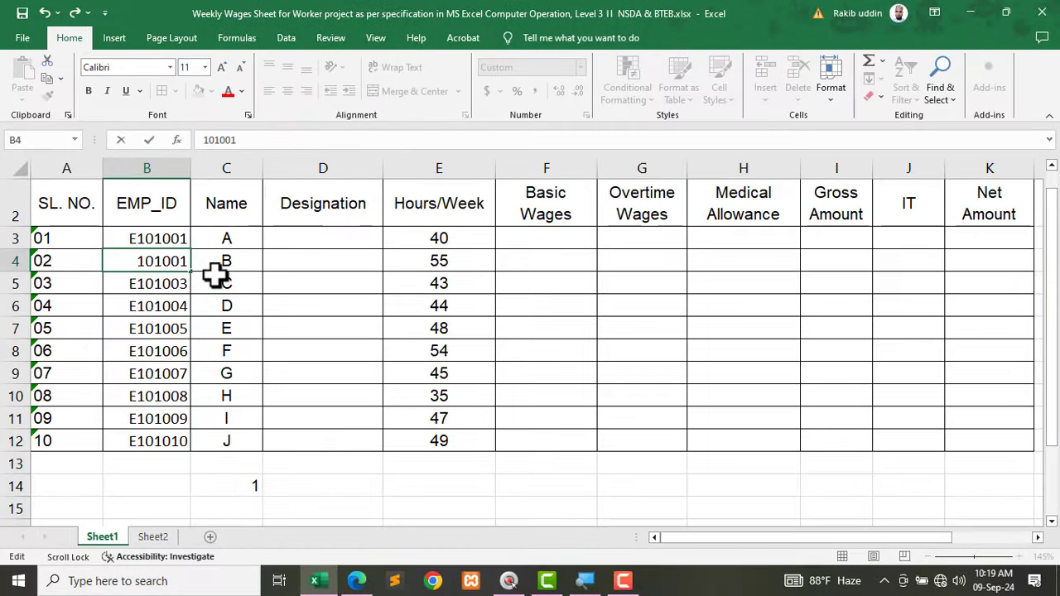
key("Return")
left_click(249, 487)
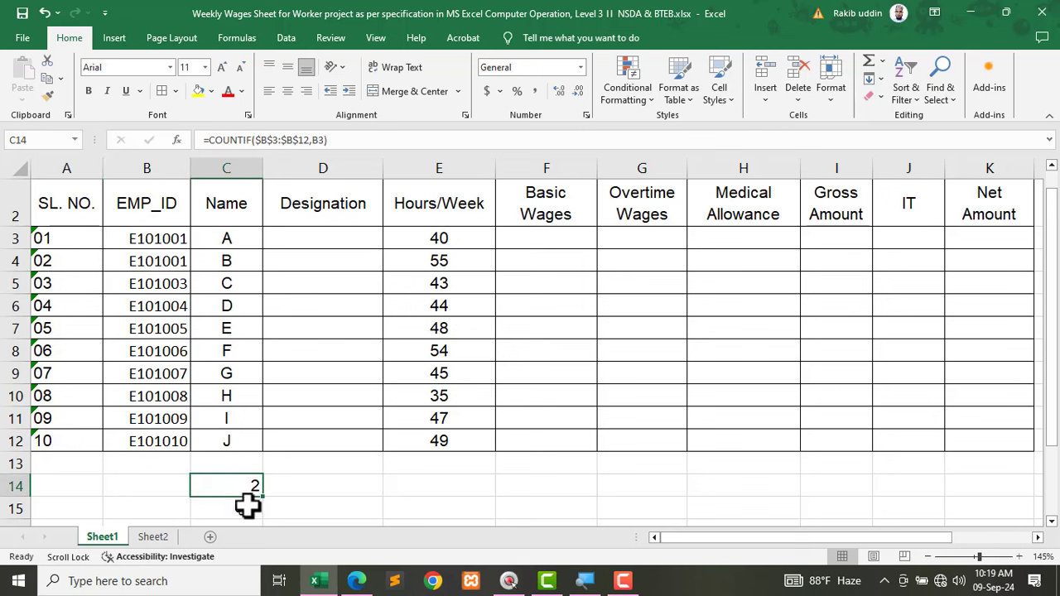
double_click(172, 260)
key("Home")
key("Delete")
key("End")
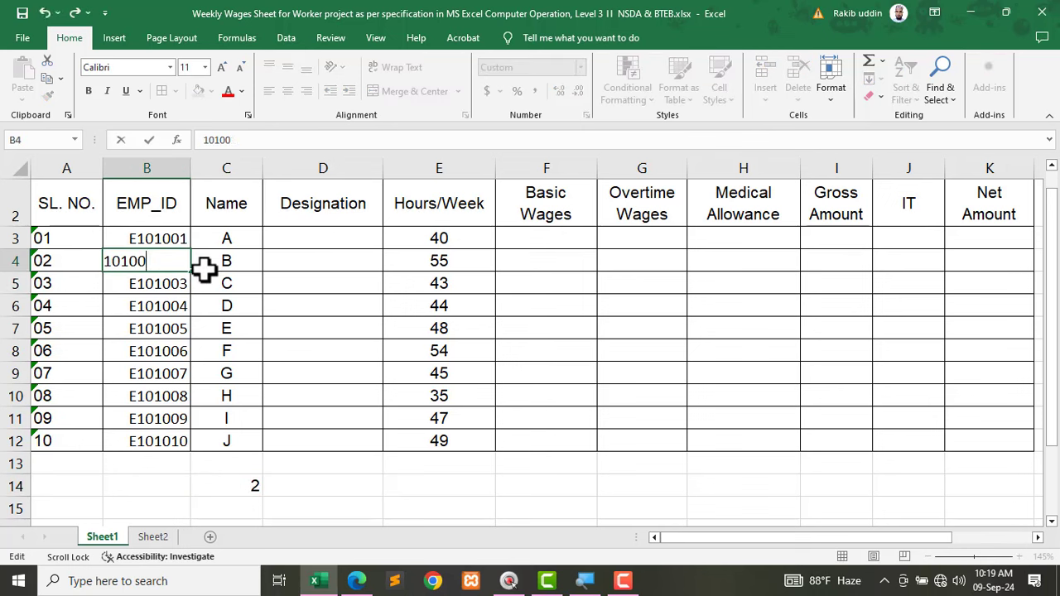
key("Home")
type("E")
key("Return")
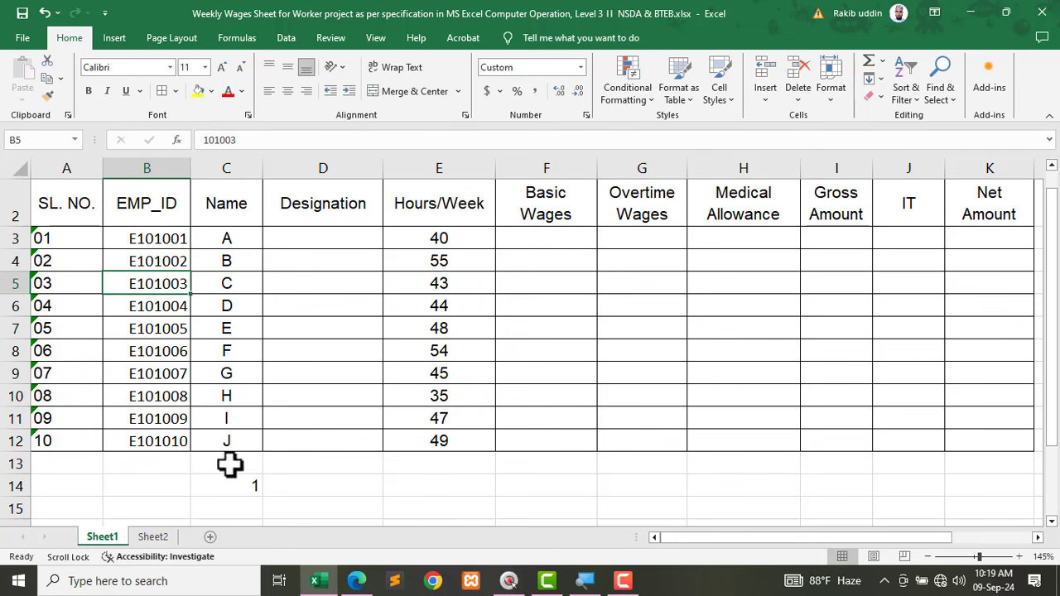
left_click(239, 484)
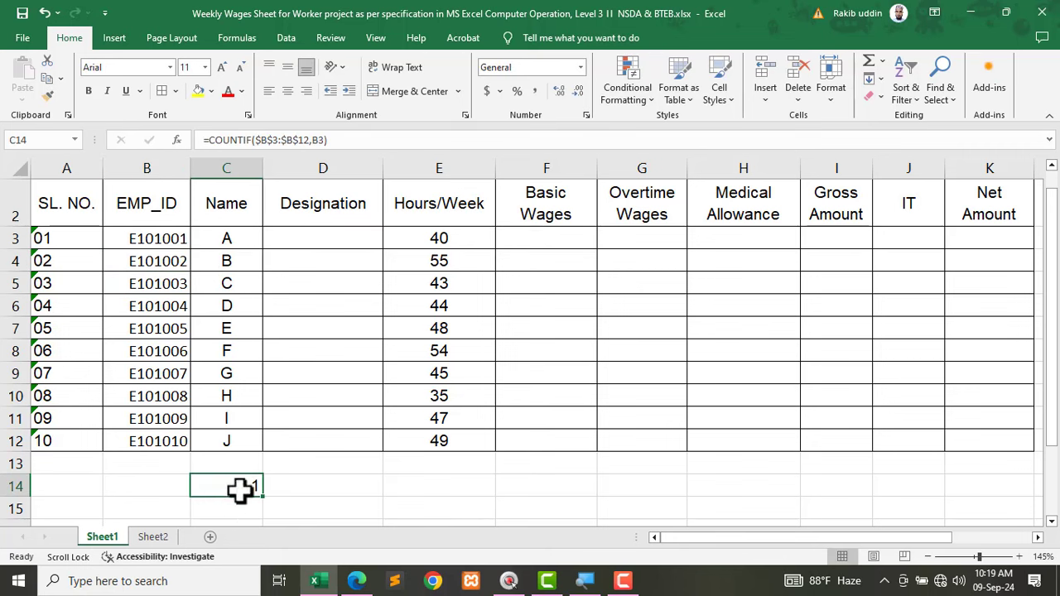
Step: Extend C14's formula to =COUNTIF($B$3:$B$12,B3)=1 so it returns TRUE
double_click(237, 487)
key("End")
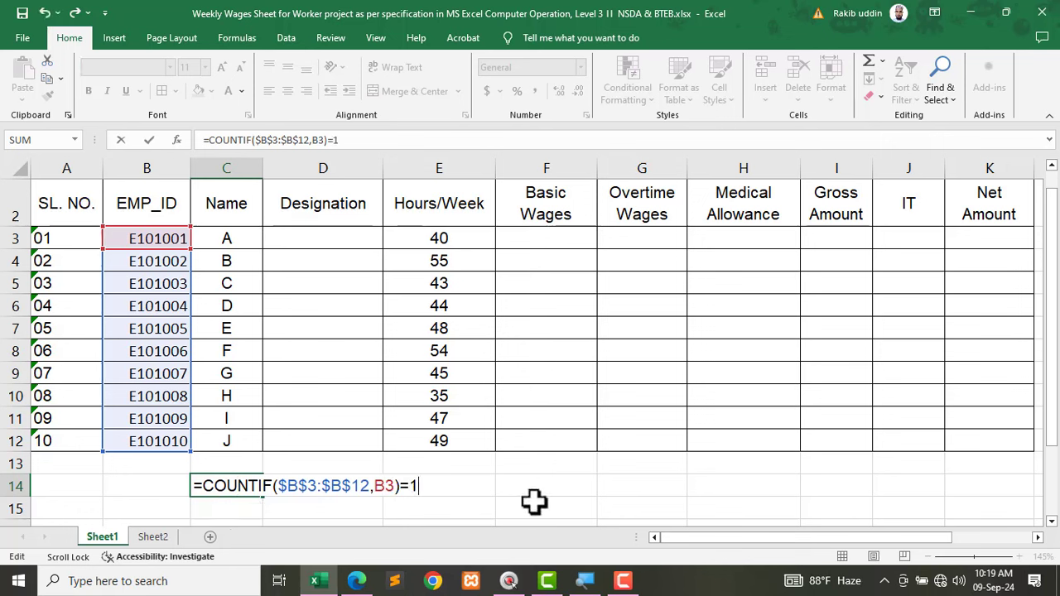
key("Return")
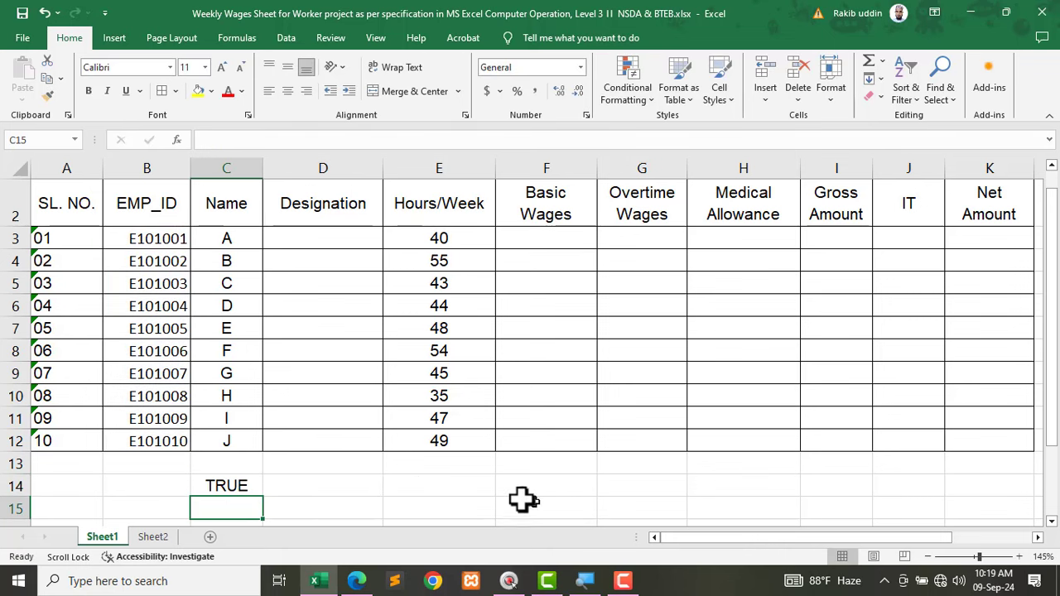
left_click(232, 487)
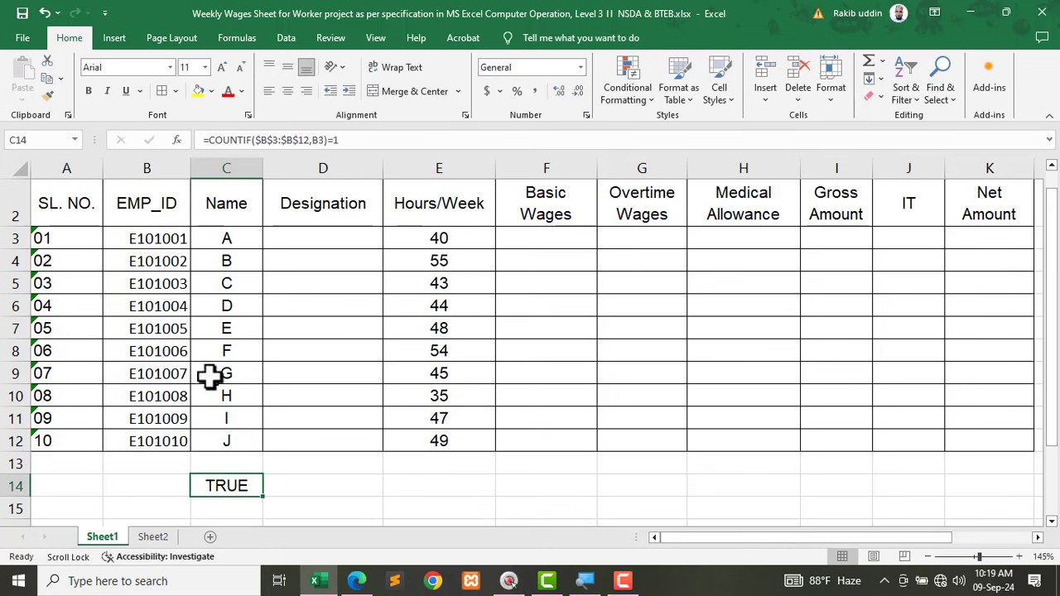
Step: Change B4 to duplicate B3's ID and confirm C14 now shows FALSE
double_click(182, 261)
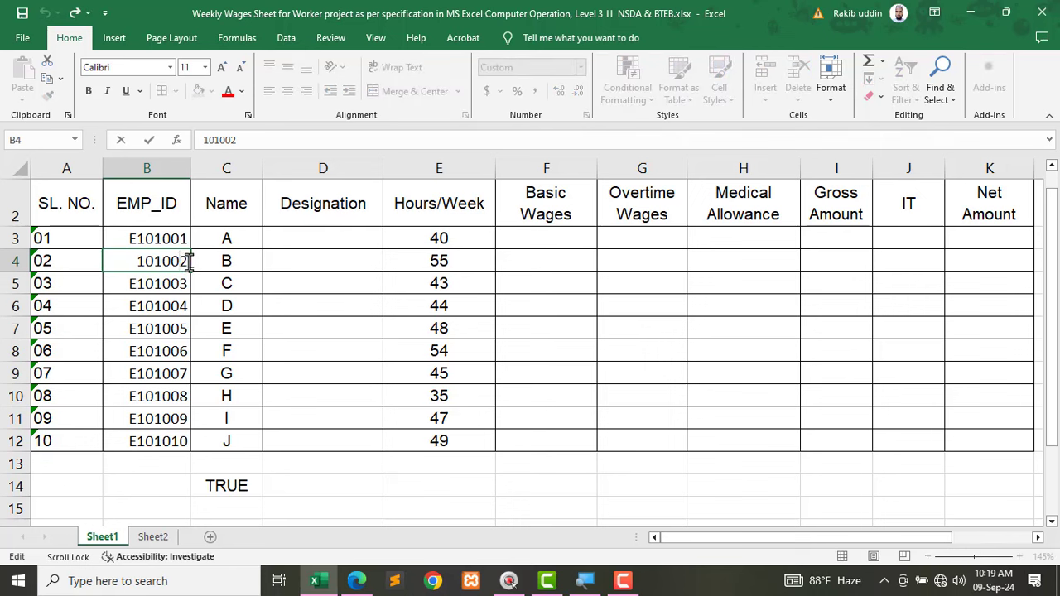
left_click_drag(182, 262, 193, 262)
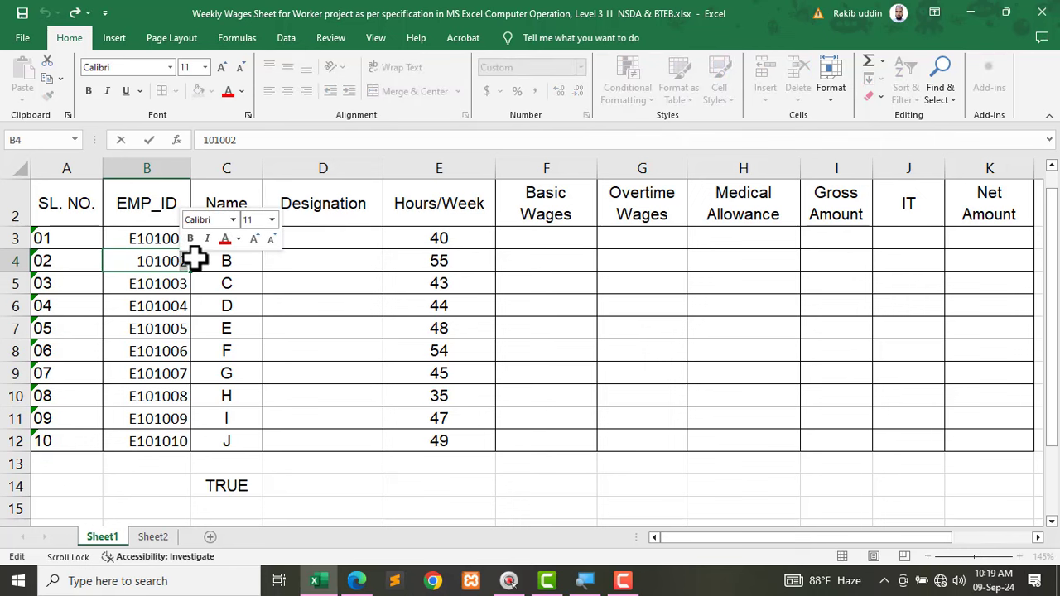
type("1")
key("Return")
left_click(135, 244)
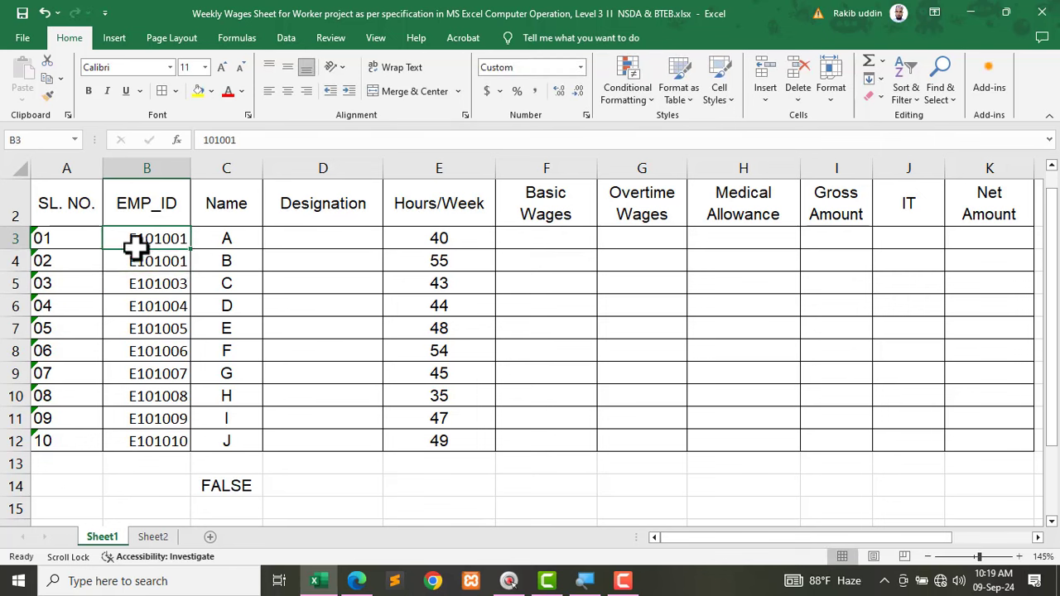
left_click_drag(135, 245, 136, 259)
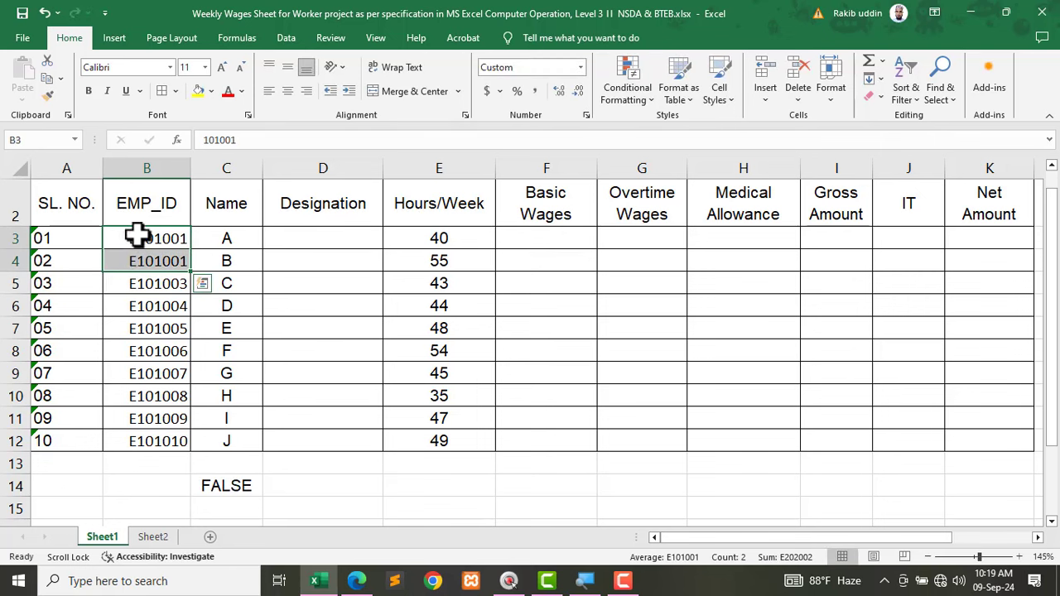
left_click(214, 488)
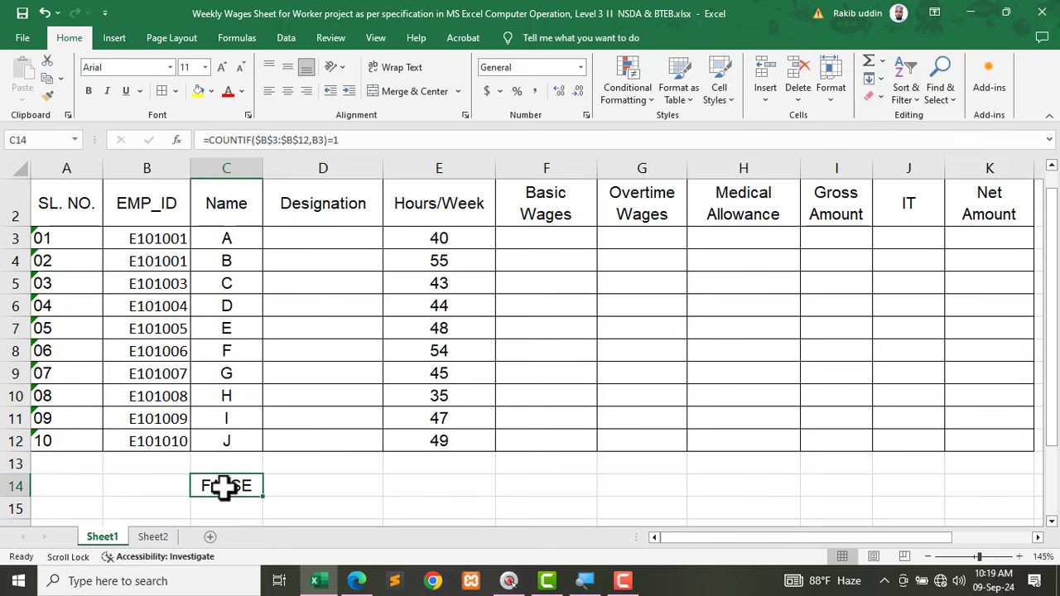
double_click(222, 488)
key("Return")
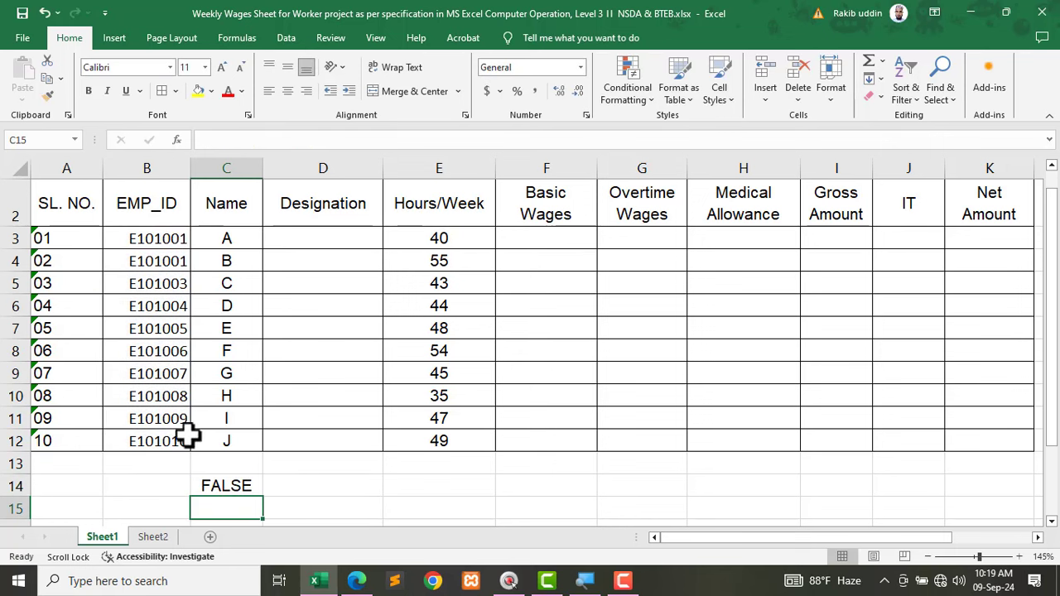
Step: Restore B4 to E101002 so C14 returns TRUE again
left_click(204, 482)
double_click(177, 262)
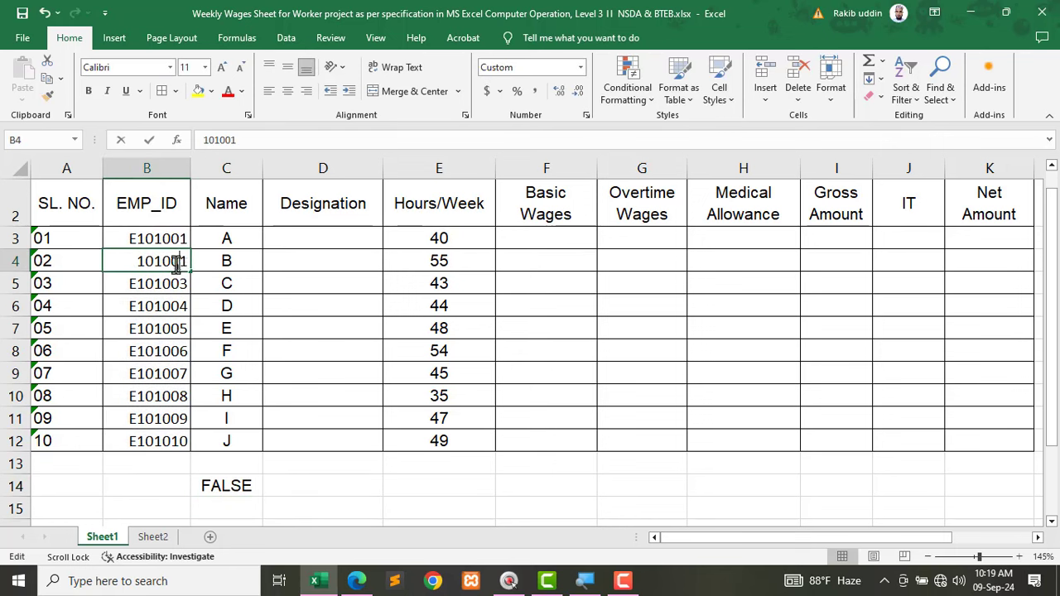
key("BackSpace")
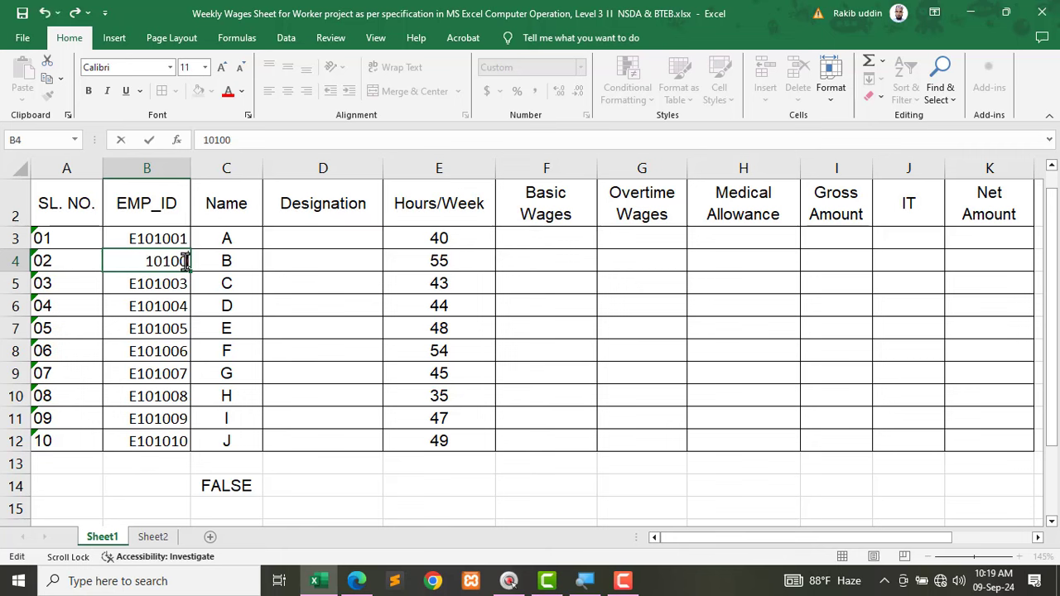
type("2E")
key("Return")
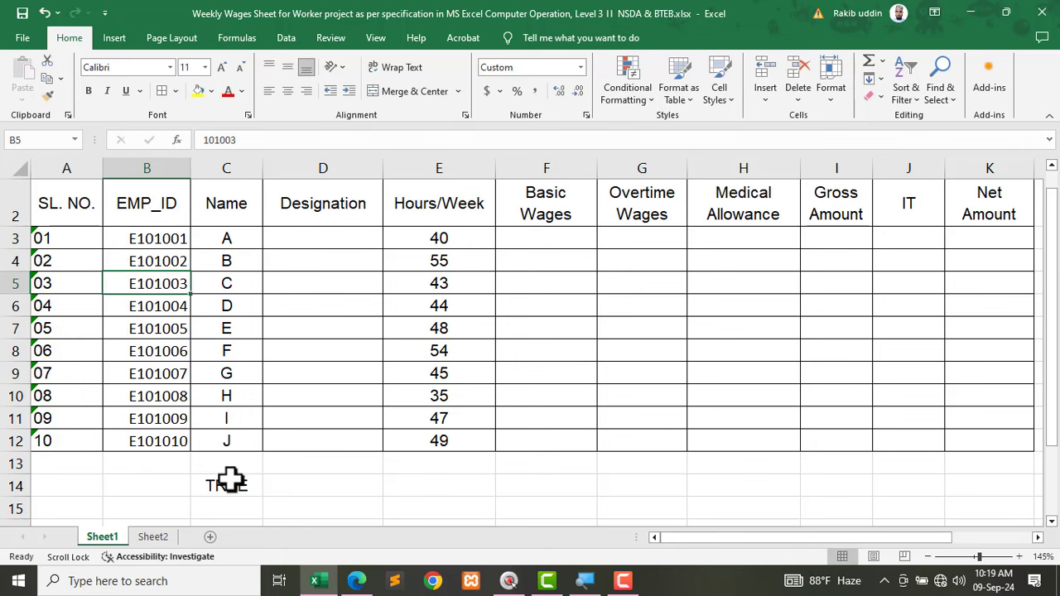
left_click(230, 480)
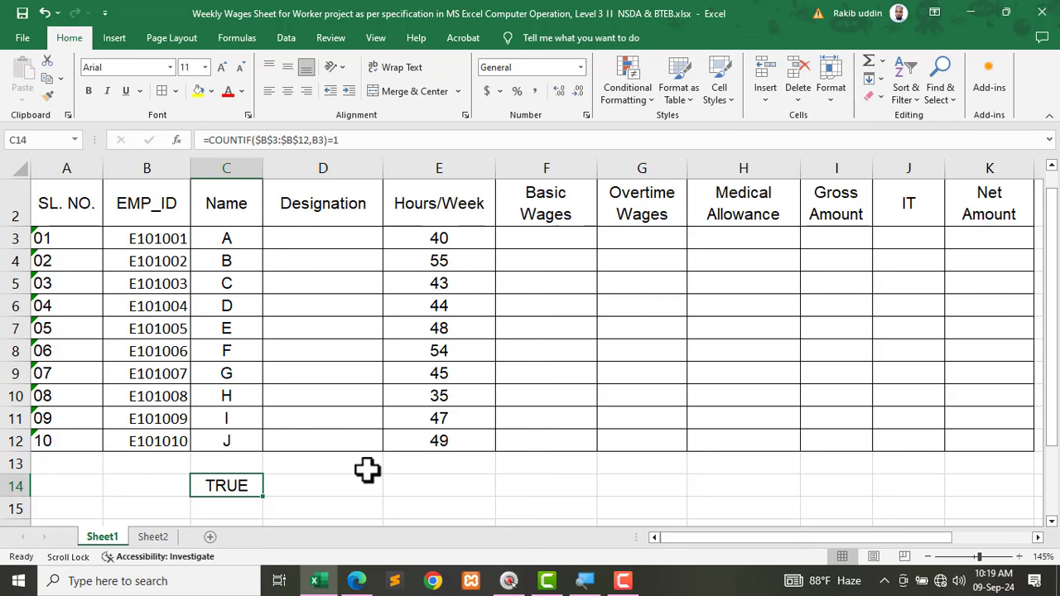
Step: Enter the length check =LEN(B3)=6 in D14
left_click(320, 490)
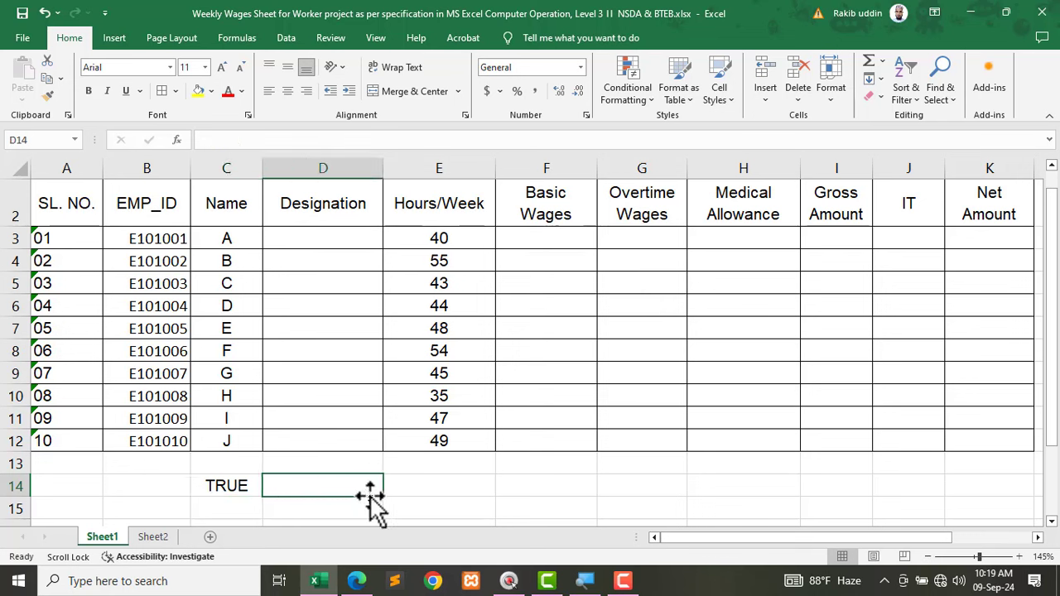
type("=")
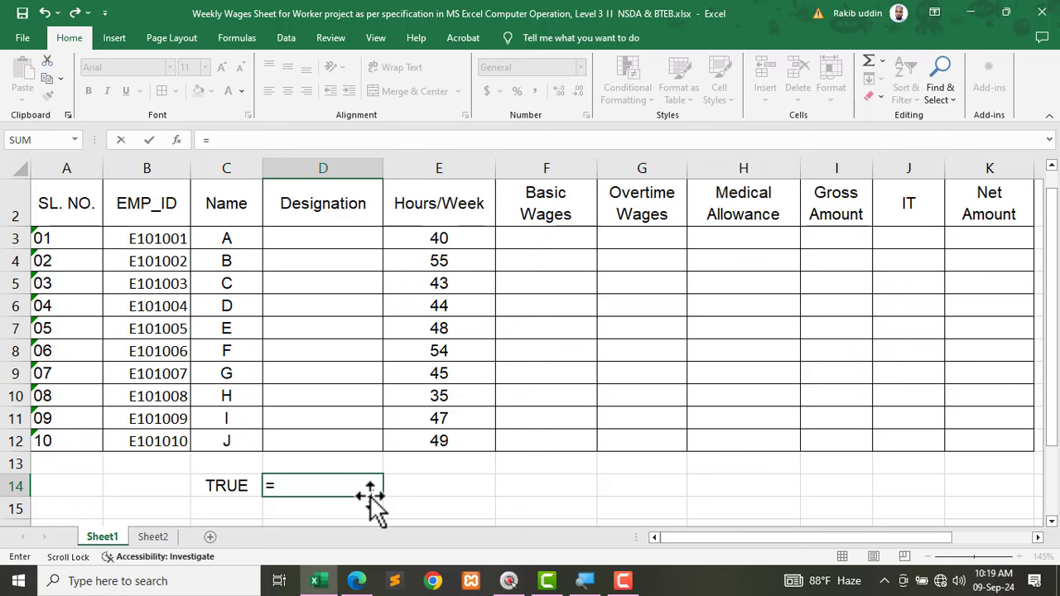
type("le")
key("Down")
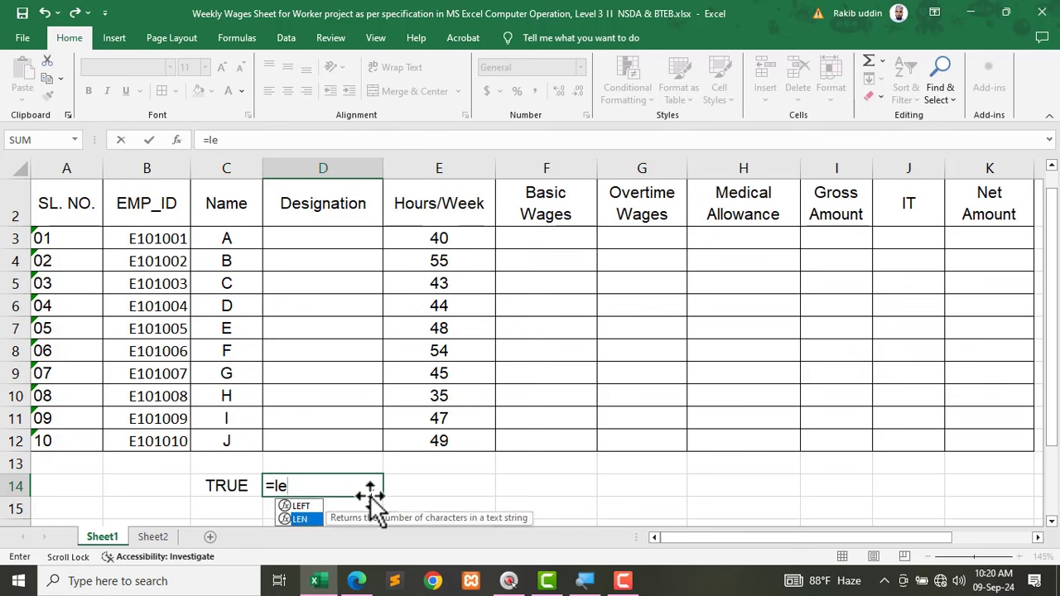
key("Tab")
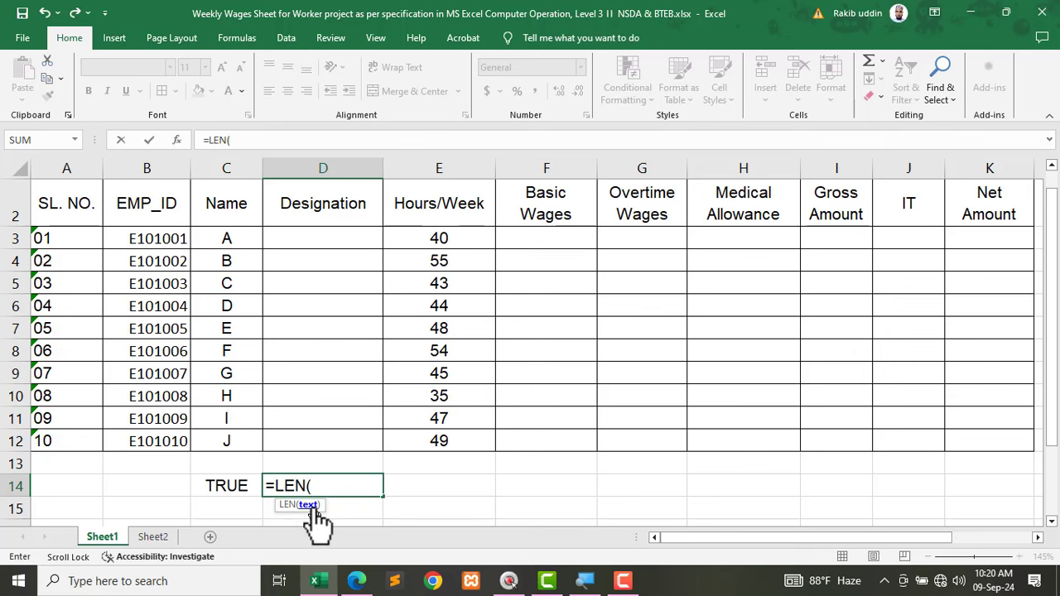
left_click(153, 239)
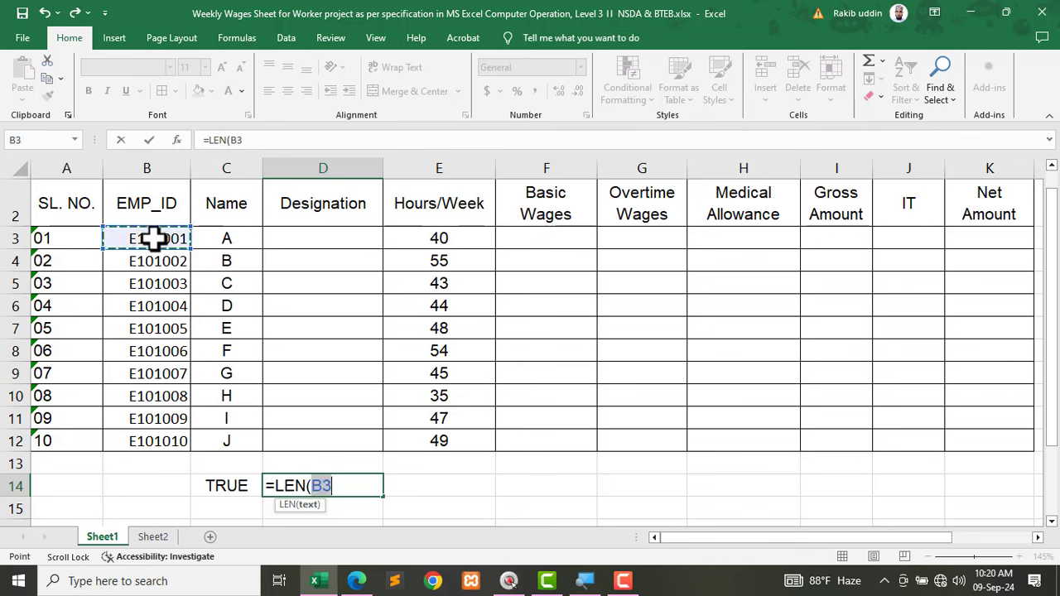
type(")")
key("Return")
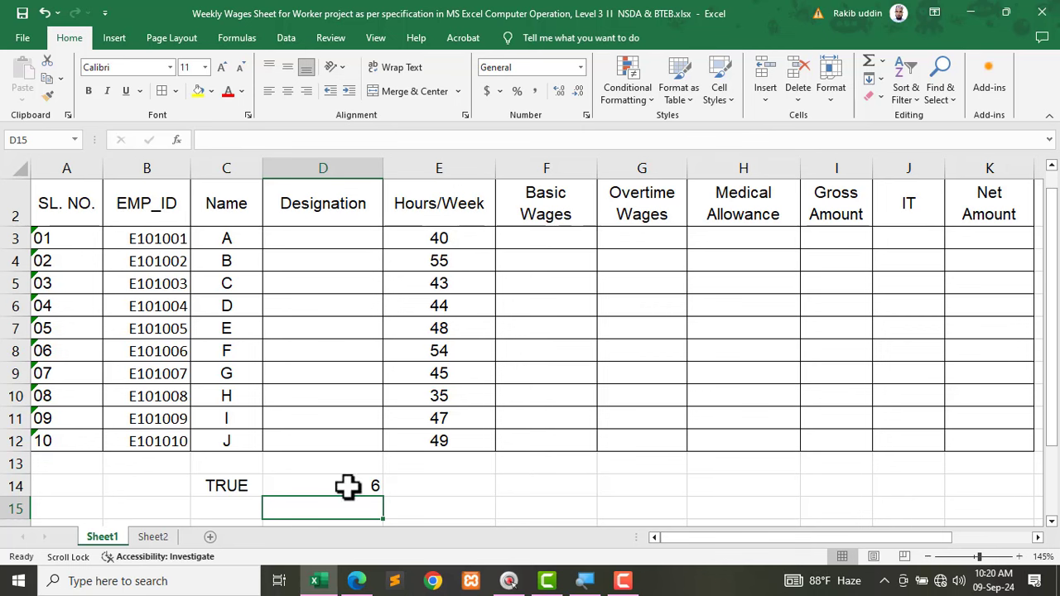
left_click(350, 485)
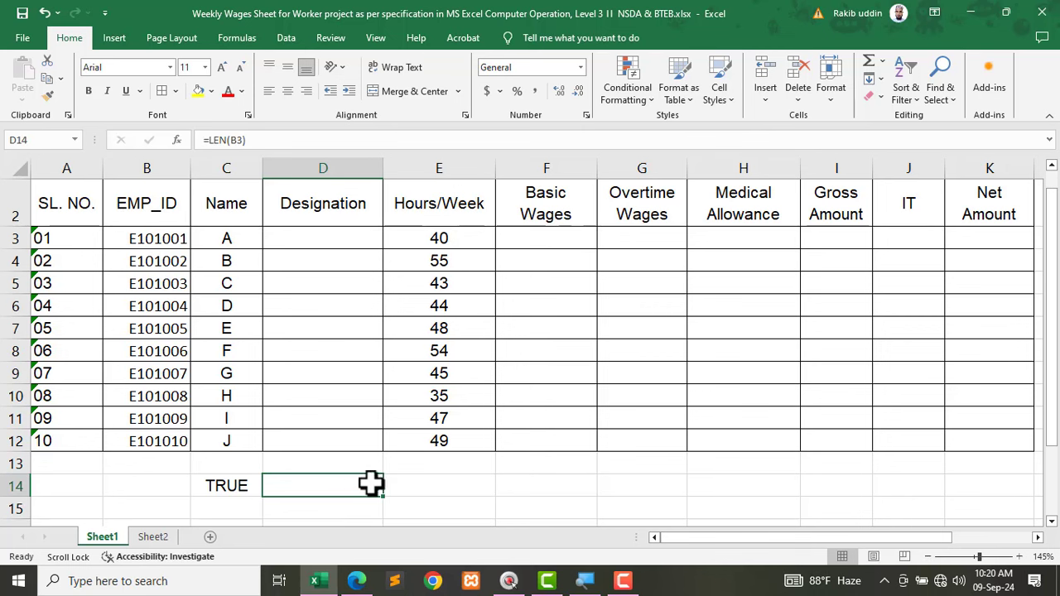
left_click(156, 240)
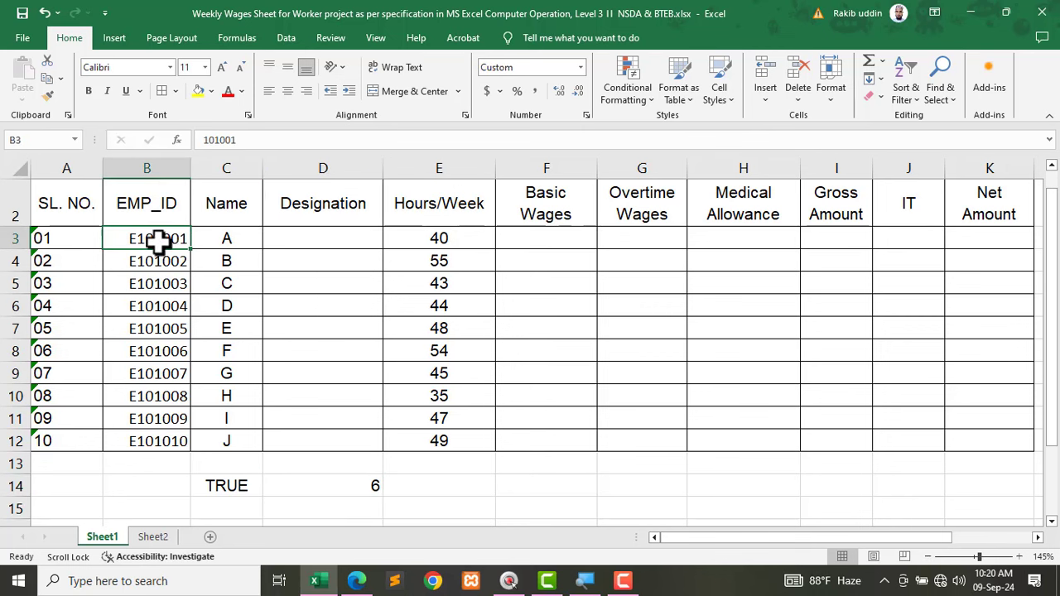
double_click(354, 486)
type("=LEN(B3)=")
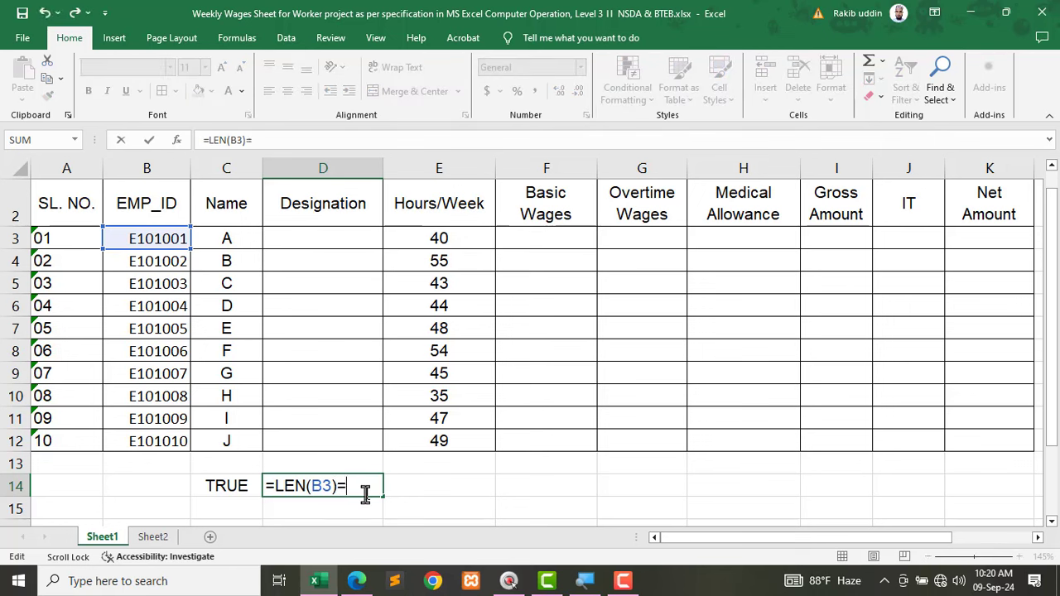
key("Return")
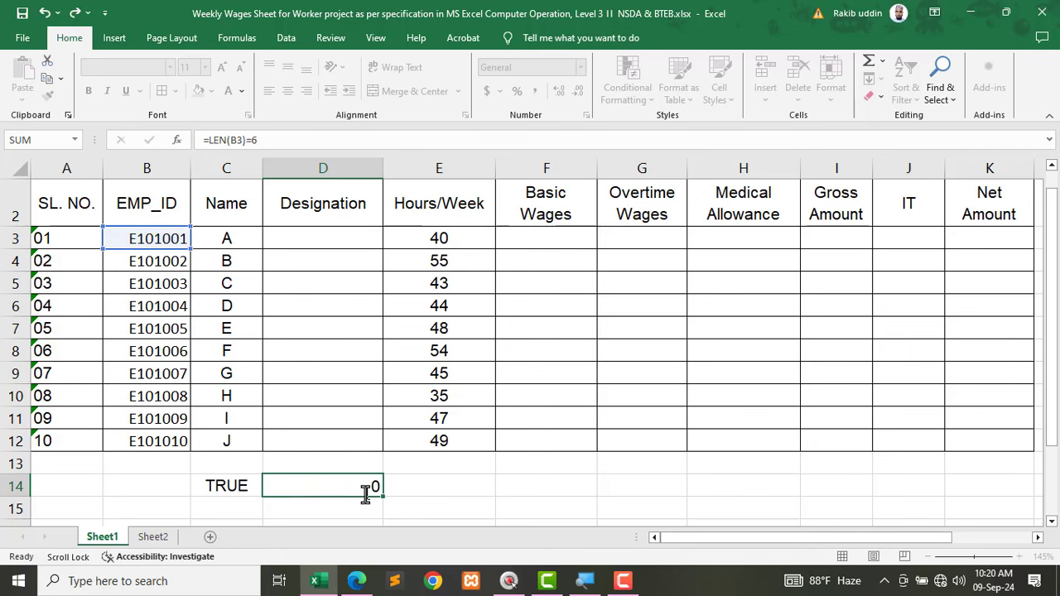
left_click(312, 487)
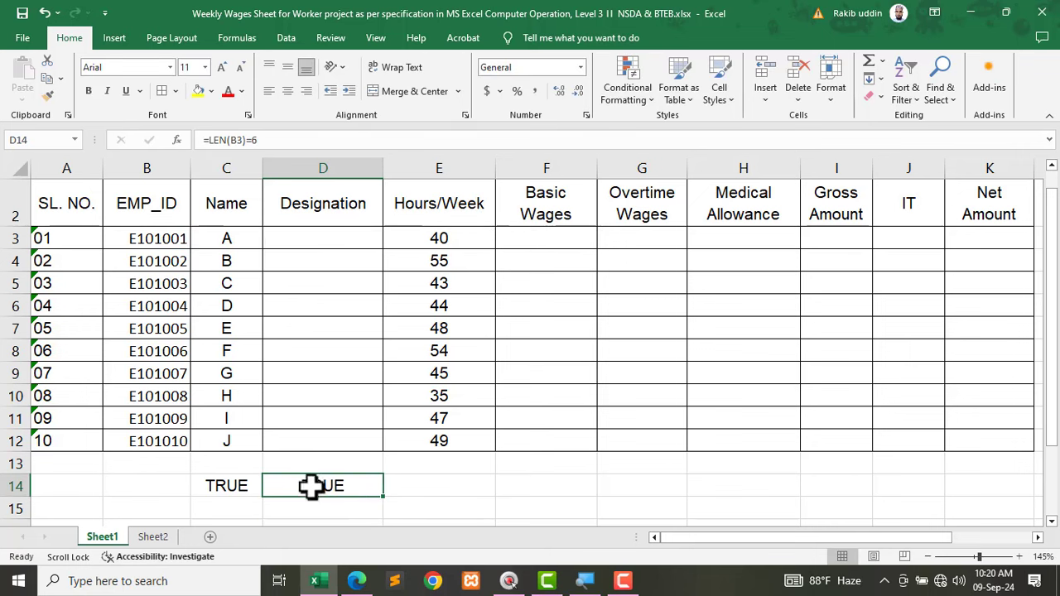
Step: Test D14 by adding a digit to B3, then undo it and reconfirm TRUE
double_click(171, 239)
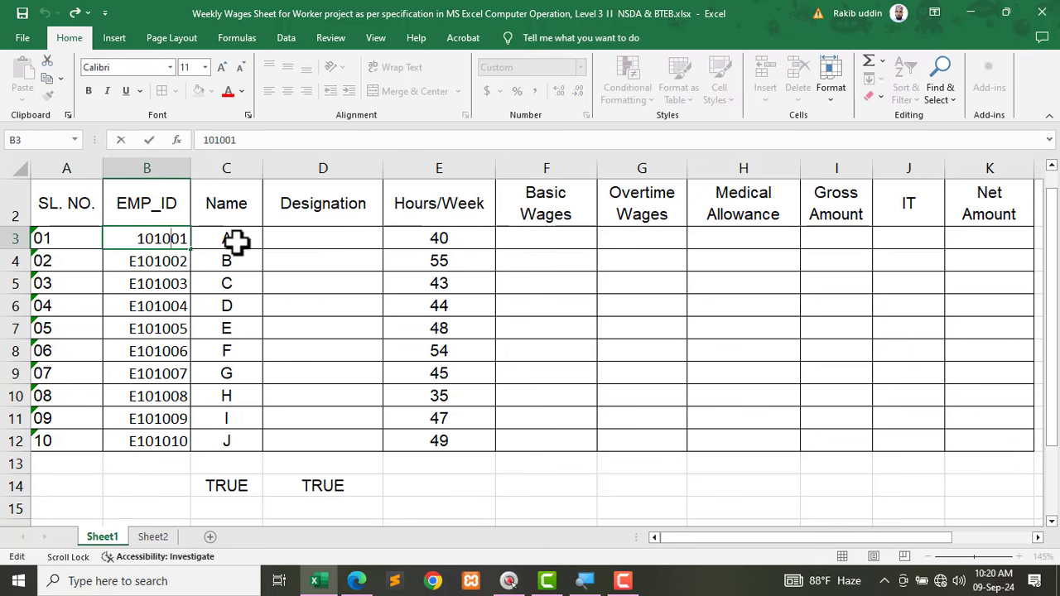
type("1")
key("Return")
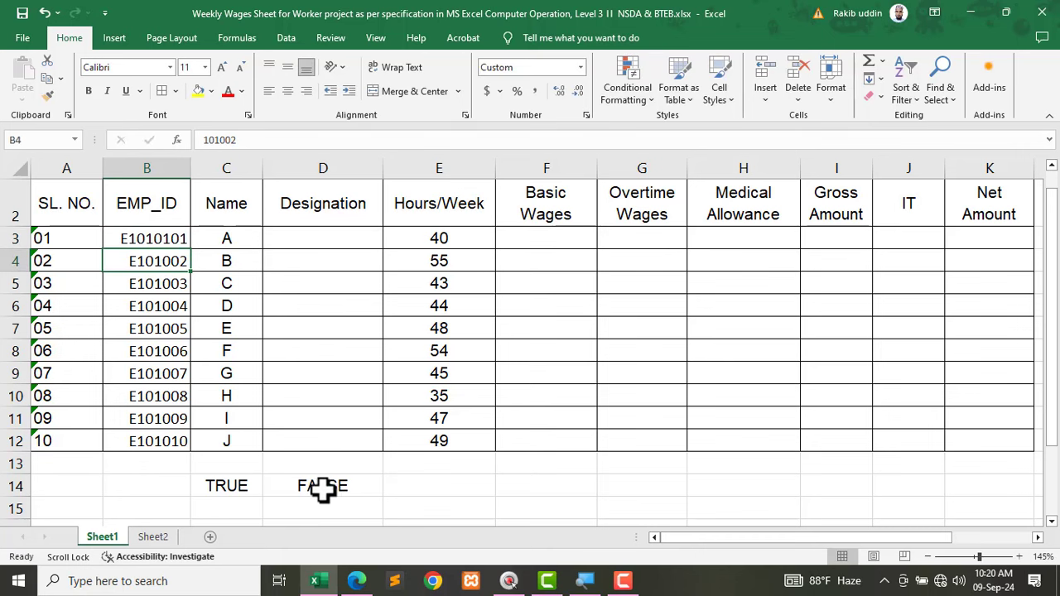
left_click(323, 489)
left_click(176, 239)
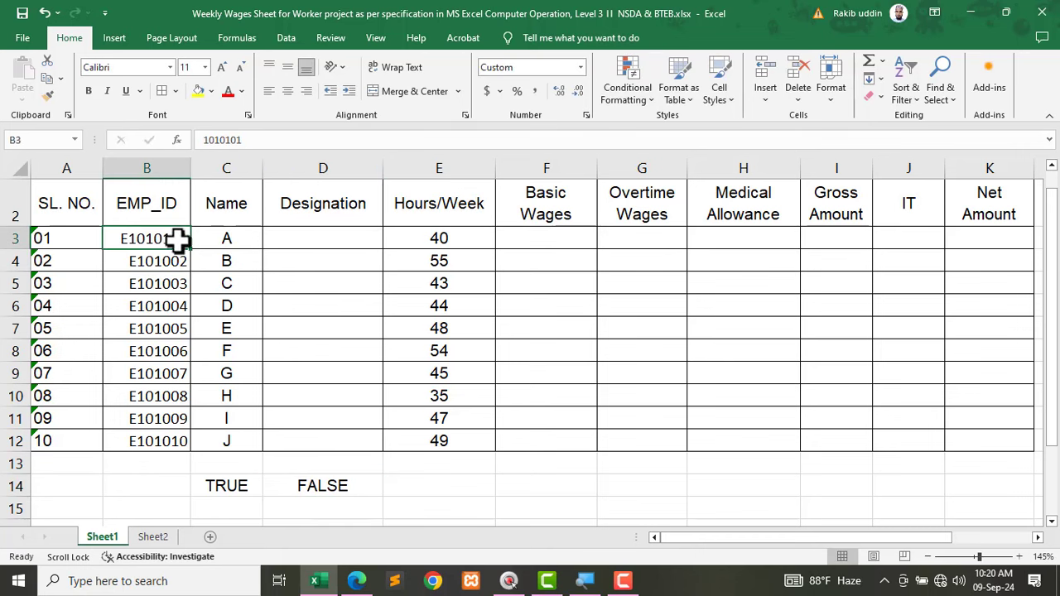
left_click(325, 487)
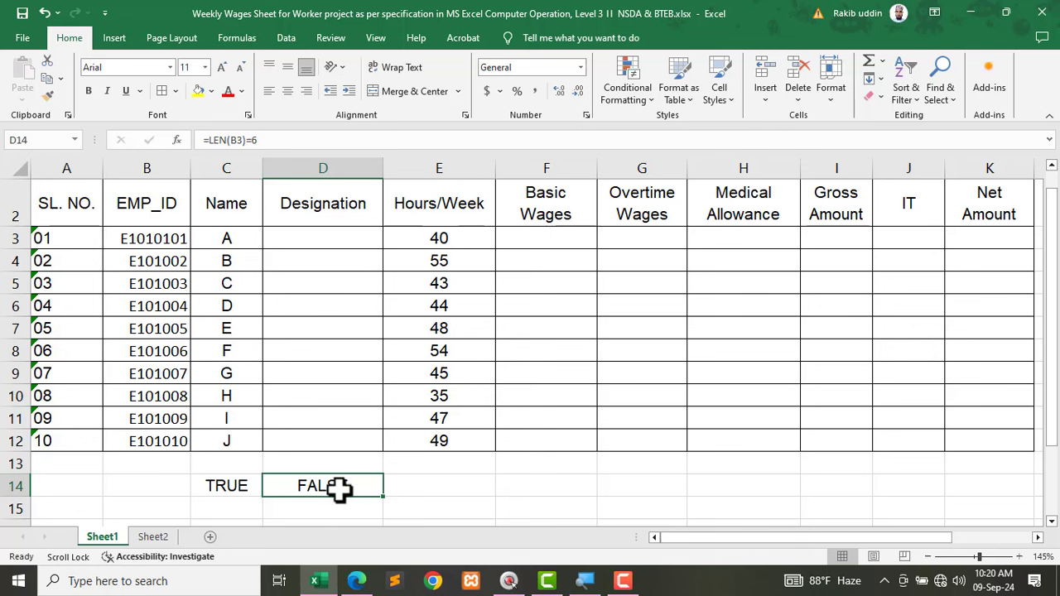
key("ctrl+z")
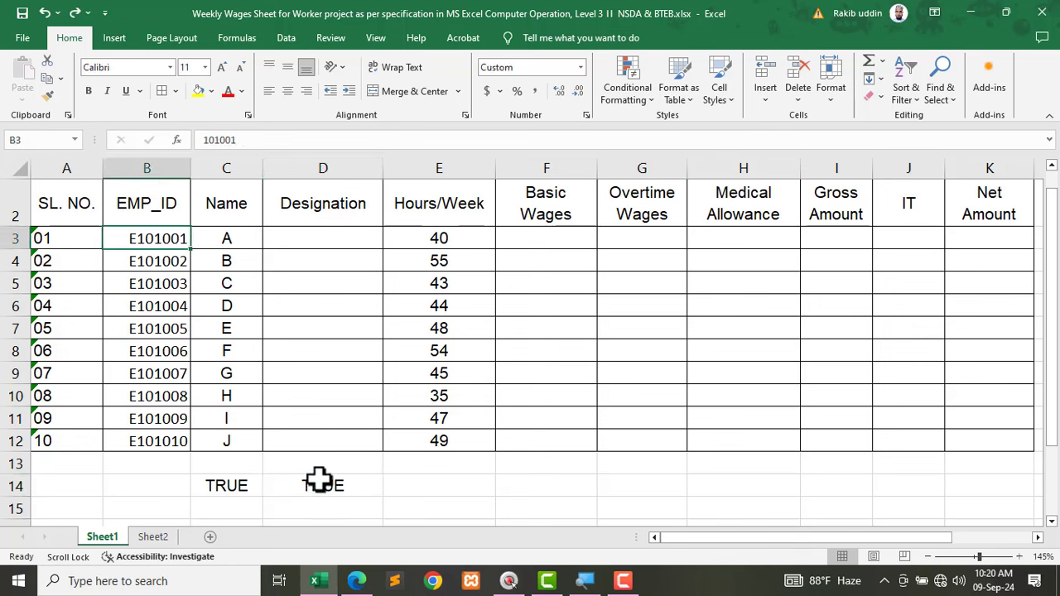
double_click(321, 486)
left_click(351, 487)
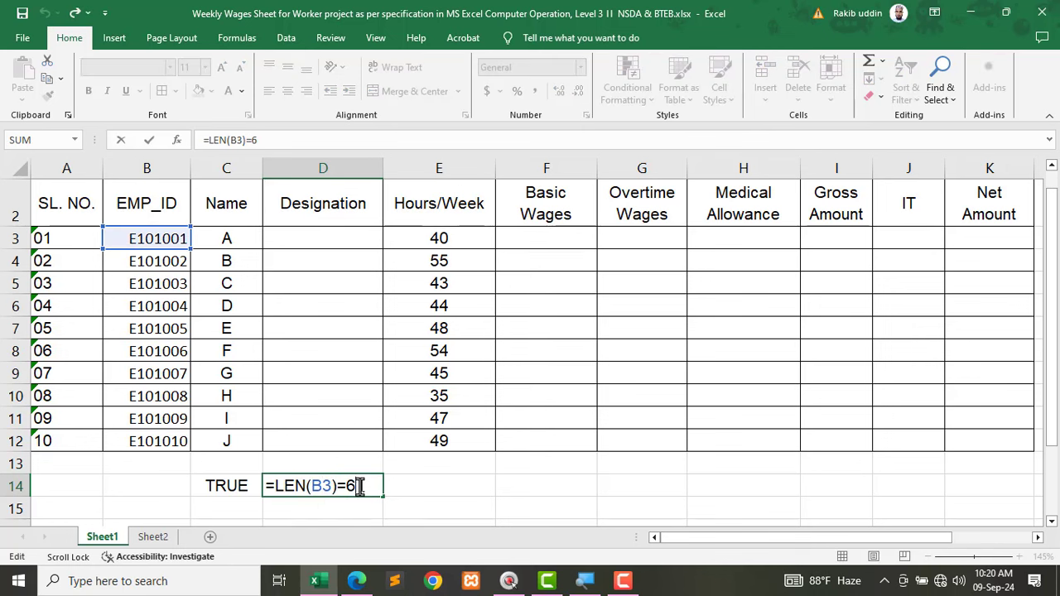
key("Return")
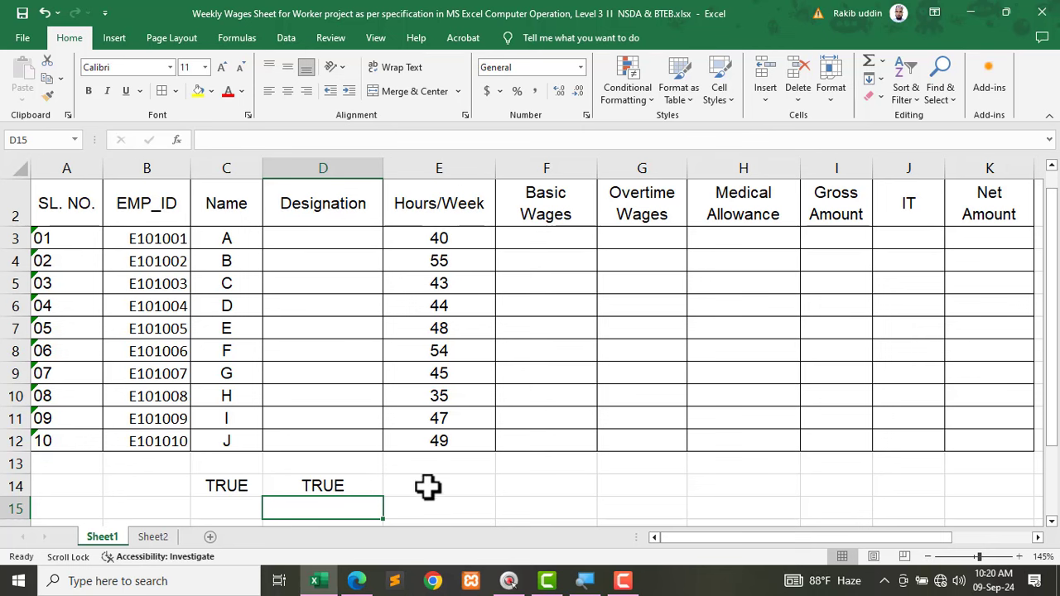
Step: Enter =ISNUMBER(B3) in E14, showing TRUE, and inspect B3's value
left_click(430, 486)
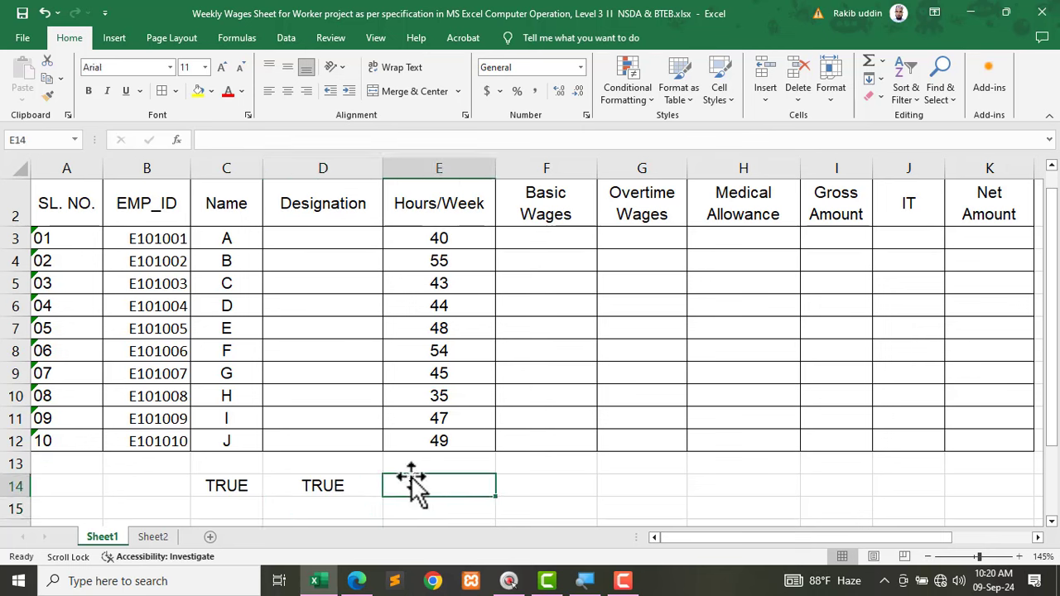
type("=")
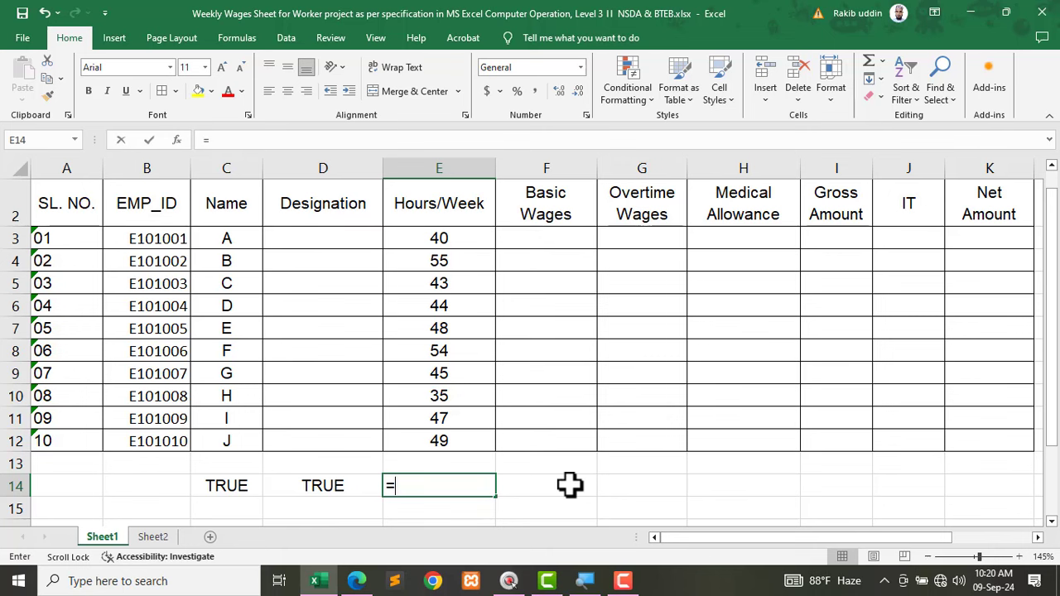
type("in")
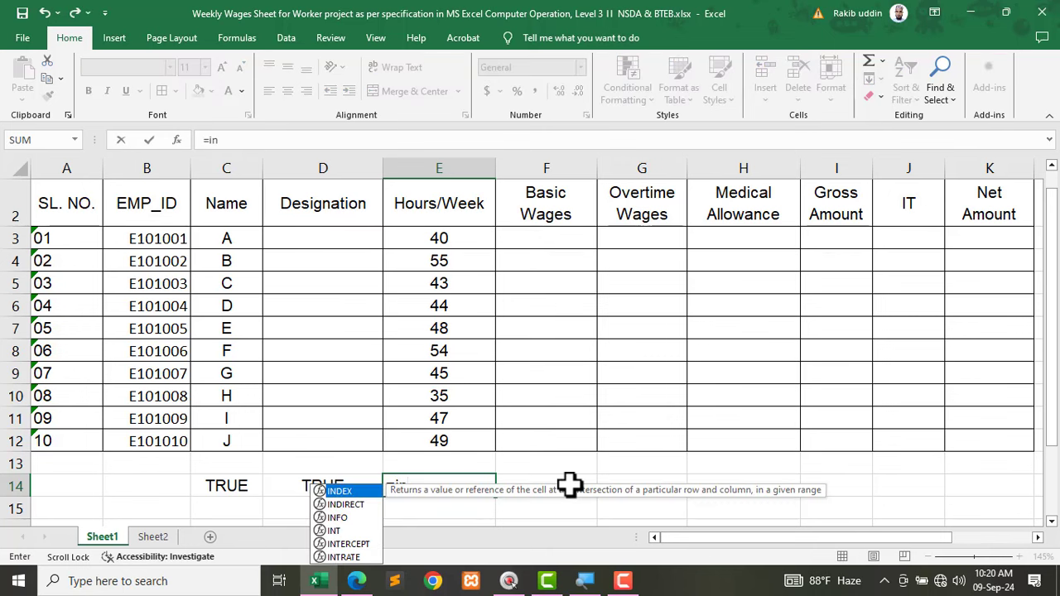
type("n")
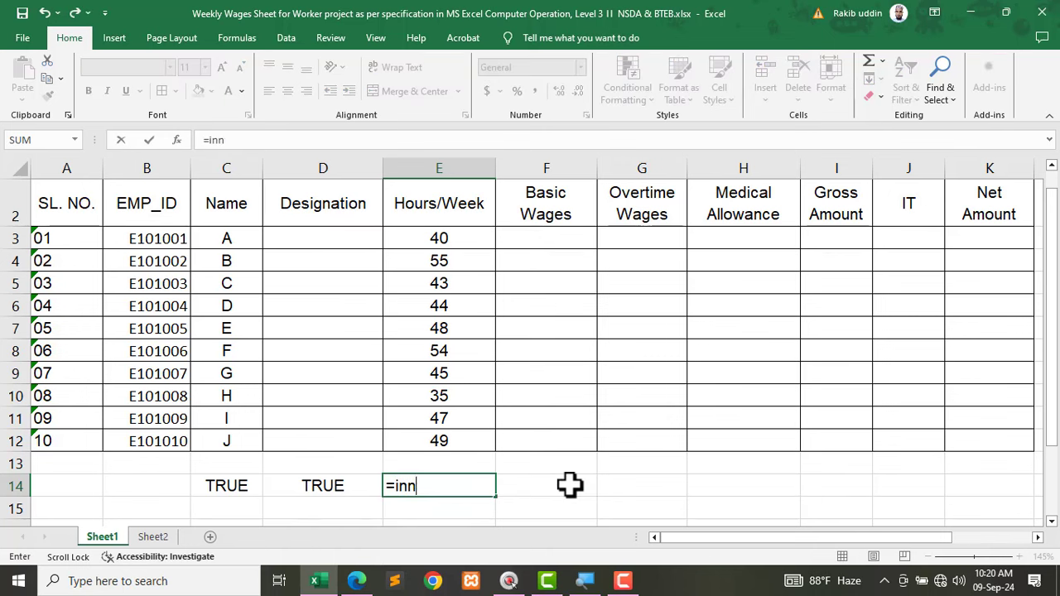
key("BackSpace")
key("BackSpace")
type("snu")
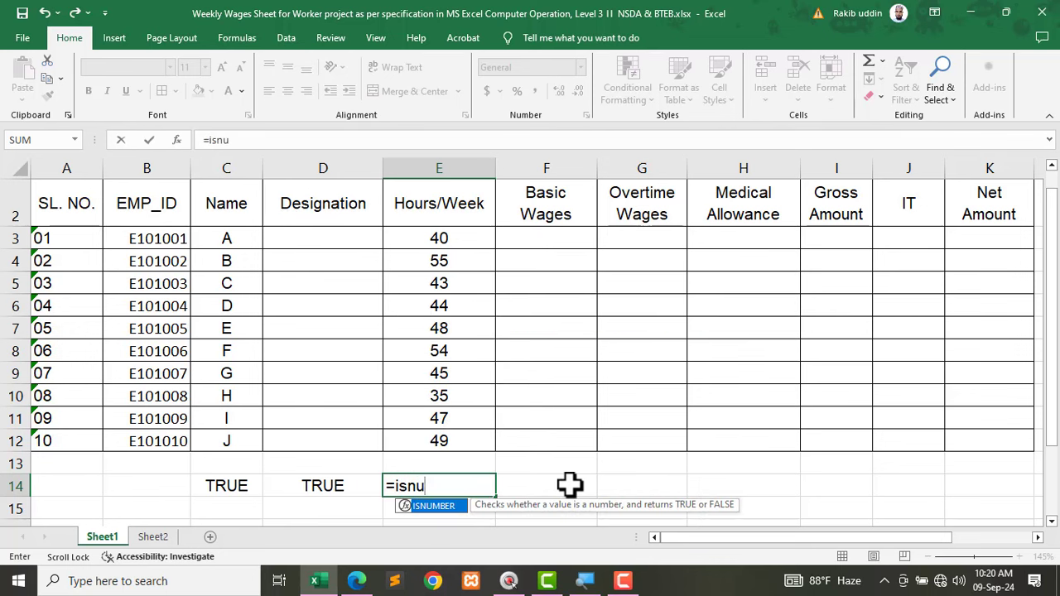
key("Tab")
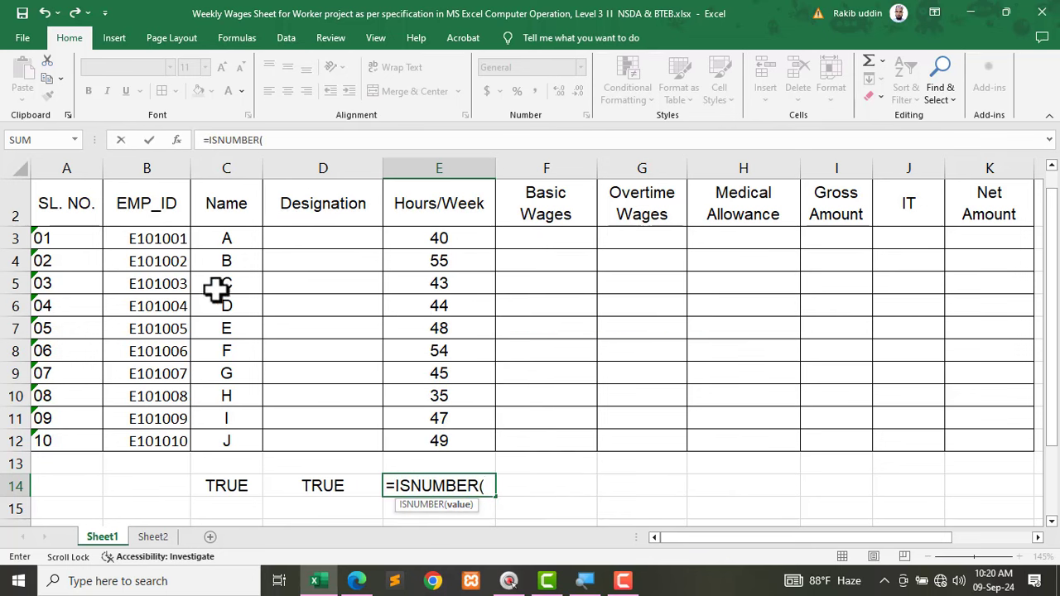
left_click(147, 238)
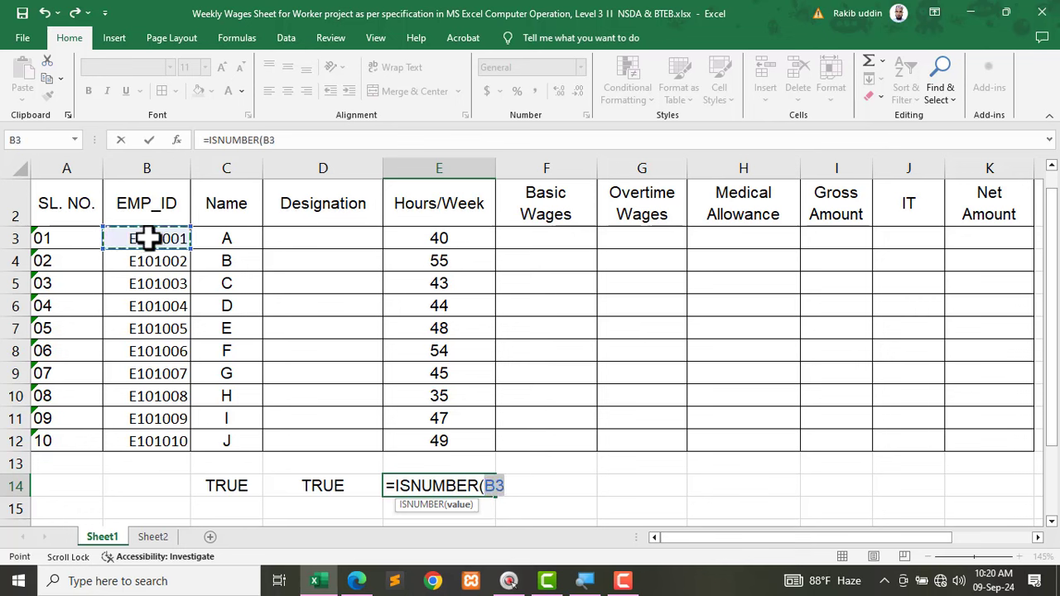
key("Return")
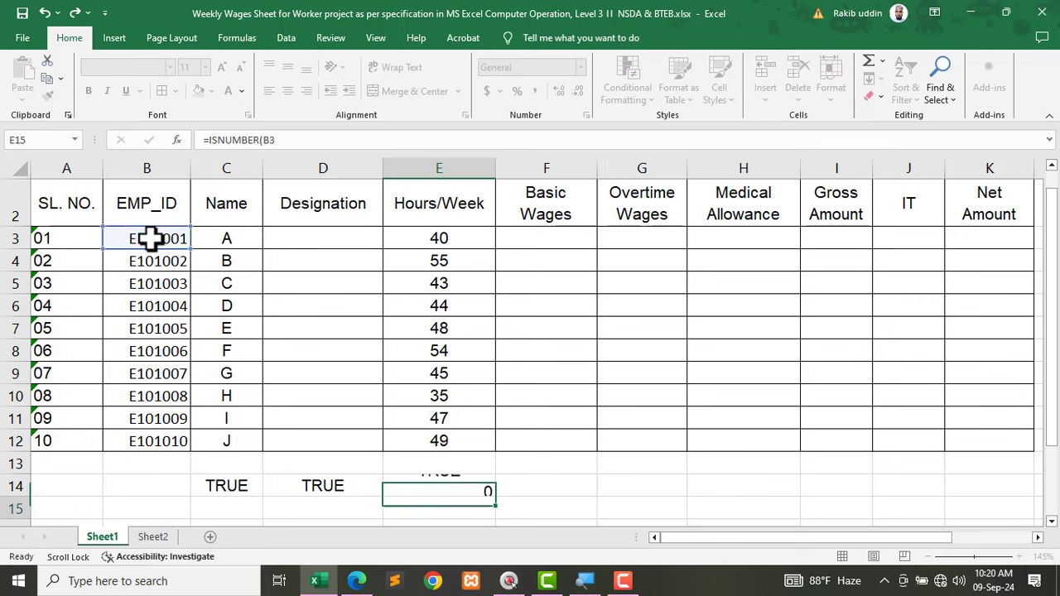
left_click(445, 487)
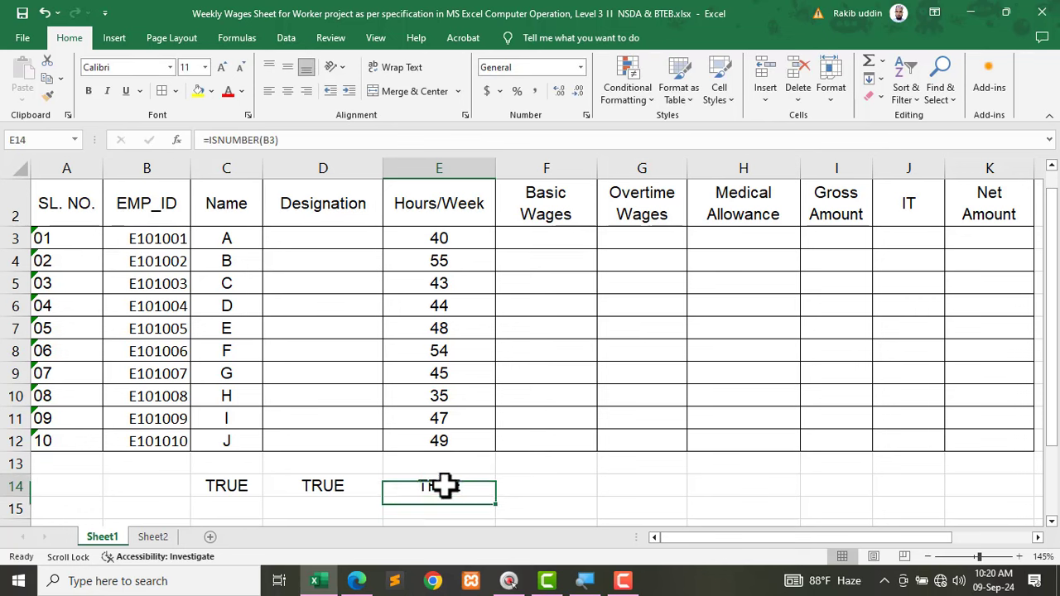
left_click(136, 239)
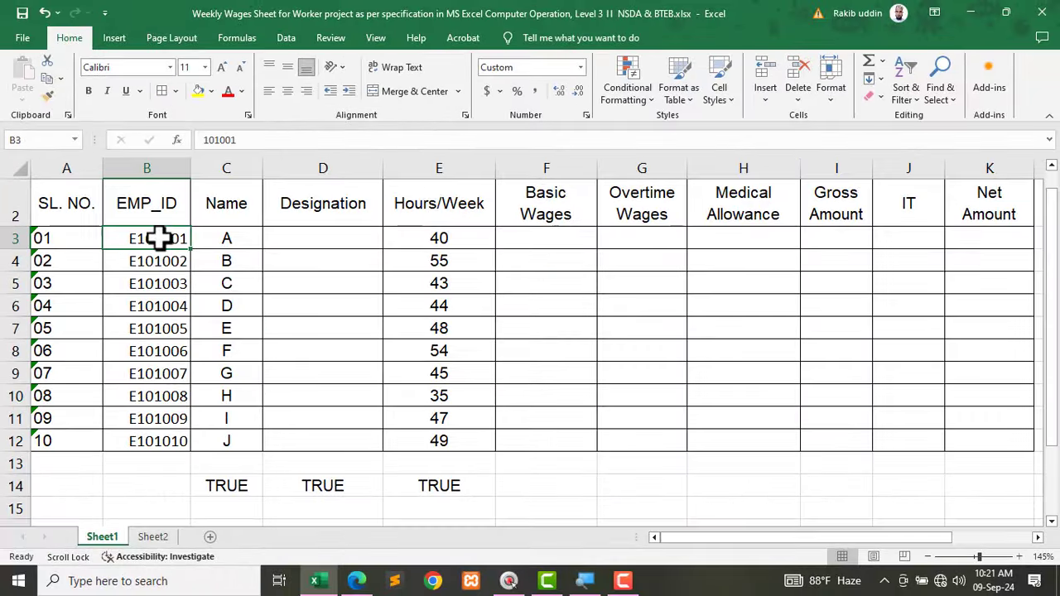
double_click(160, 238)
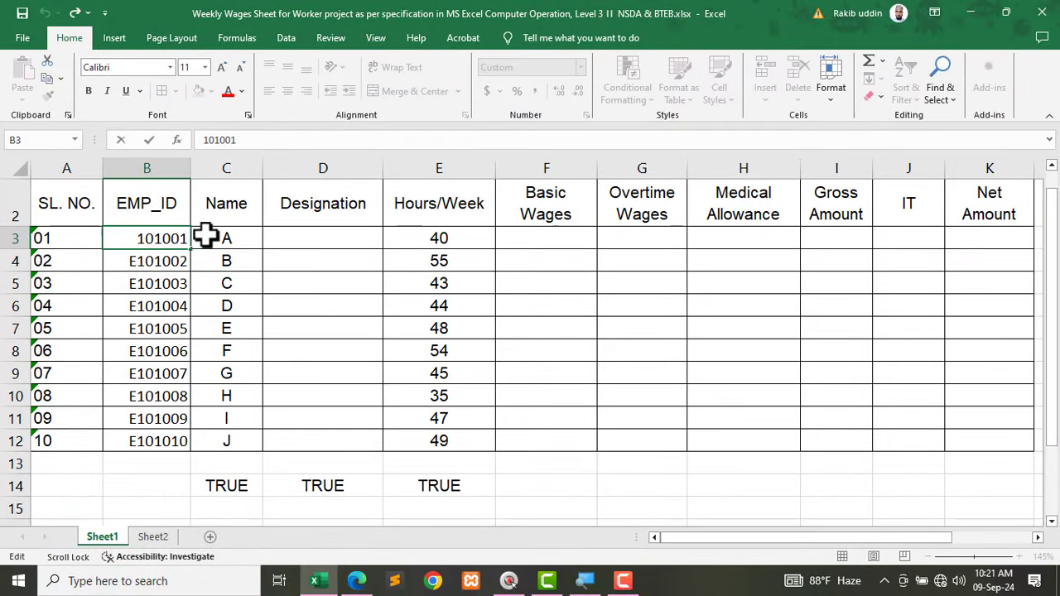
type("A")
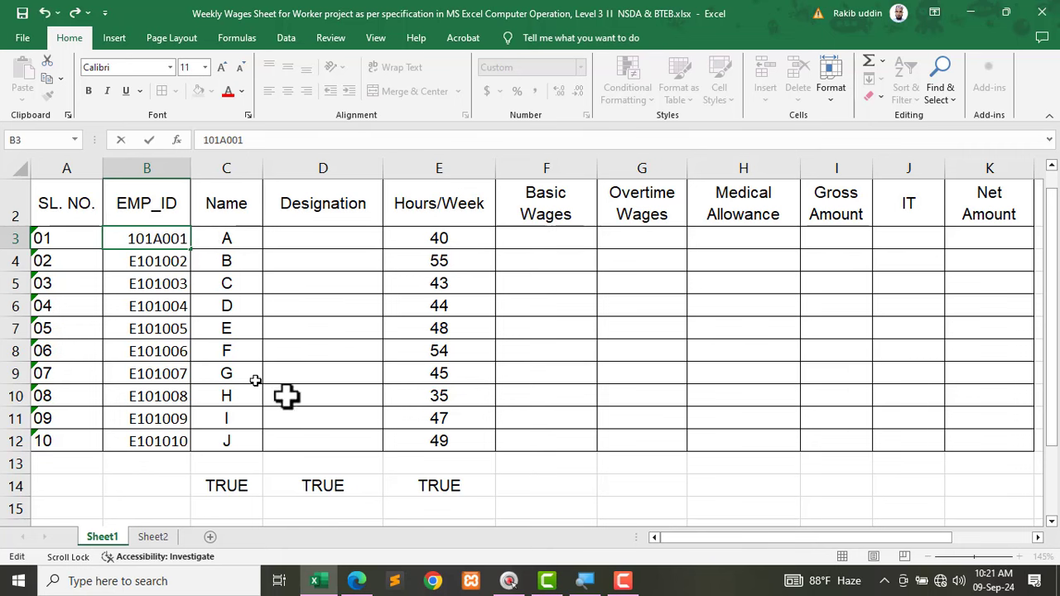
left_click(652, 497)
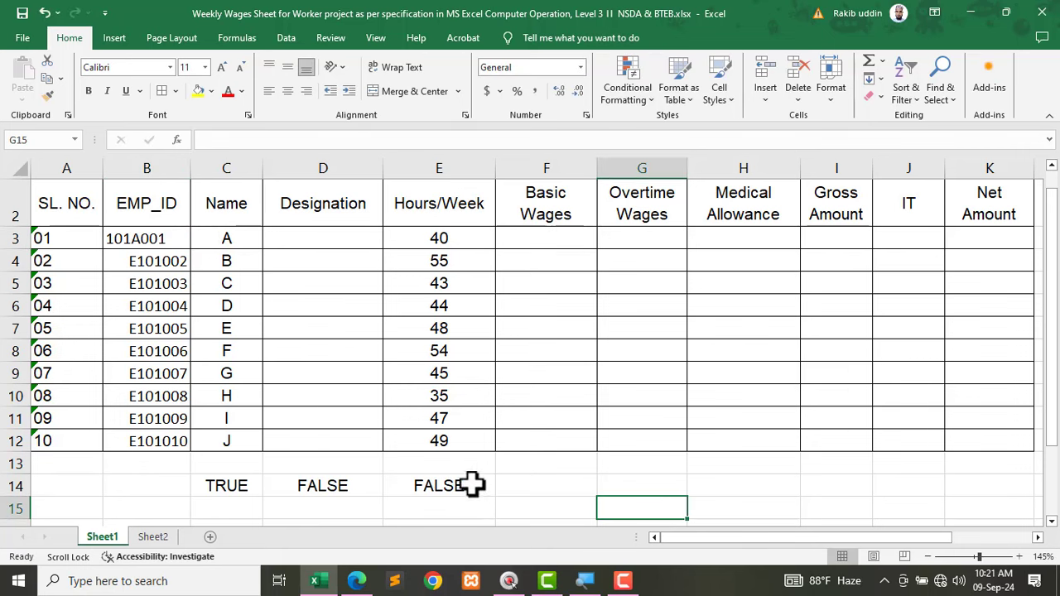
left_click(439, 484)
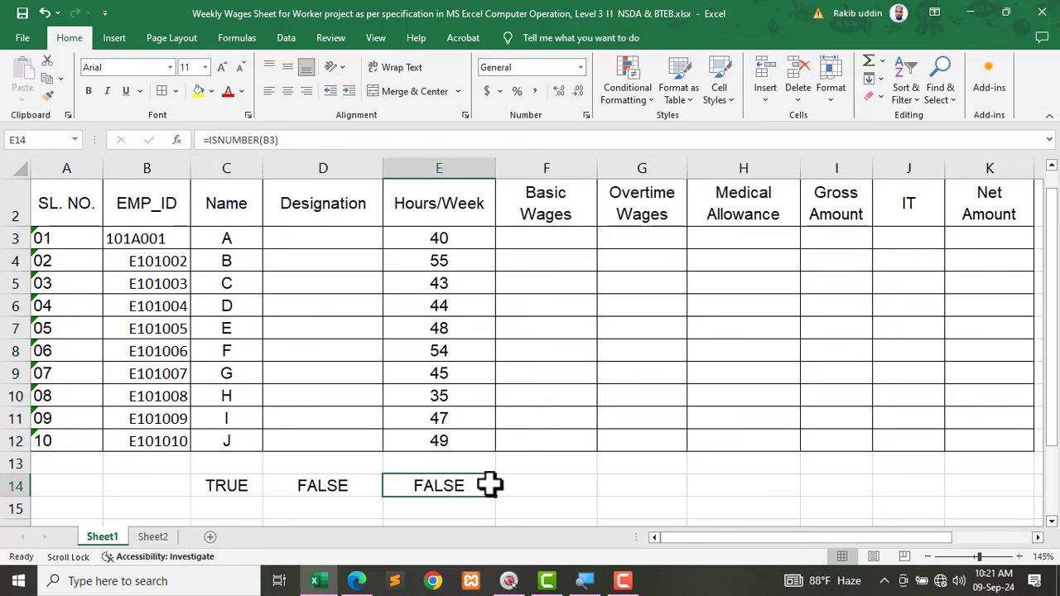
key("Down")
key("ctrl+z")
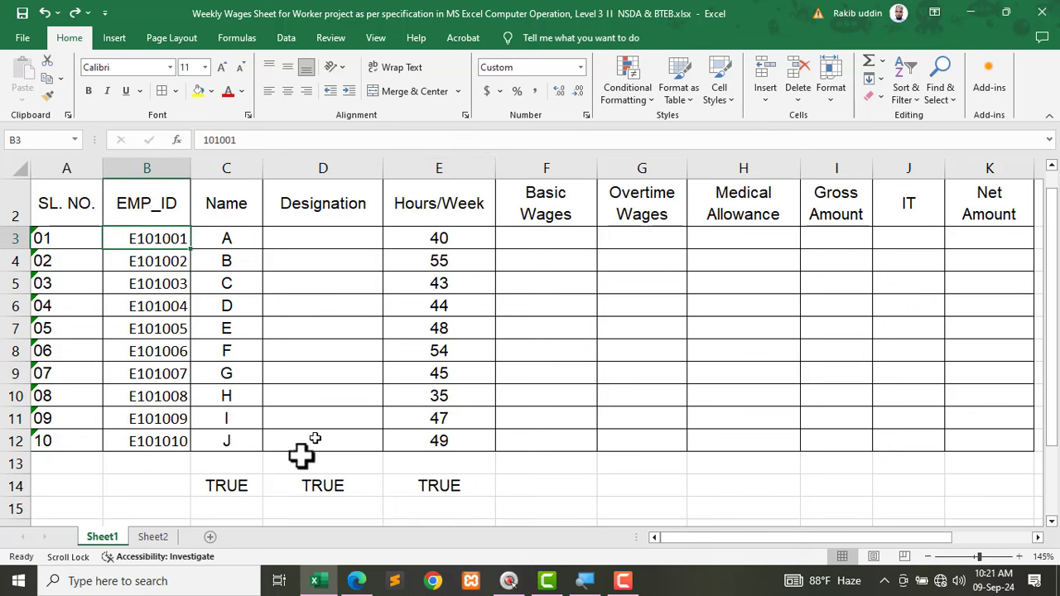
left_click(222, 484)
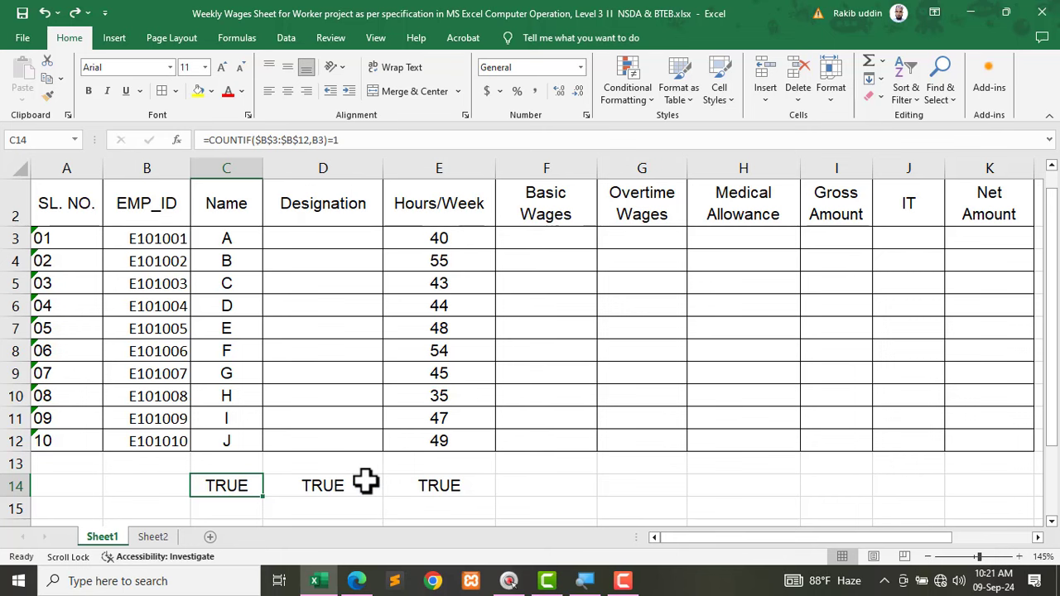
key("ctrl+grave")
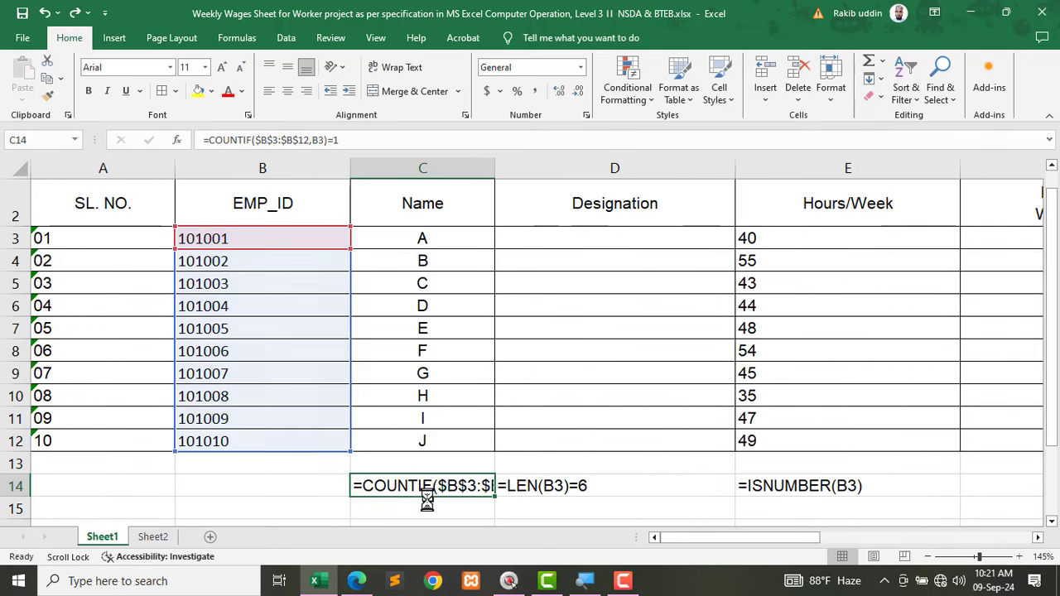
key("ctrl+grave")
left_click(522, 488)
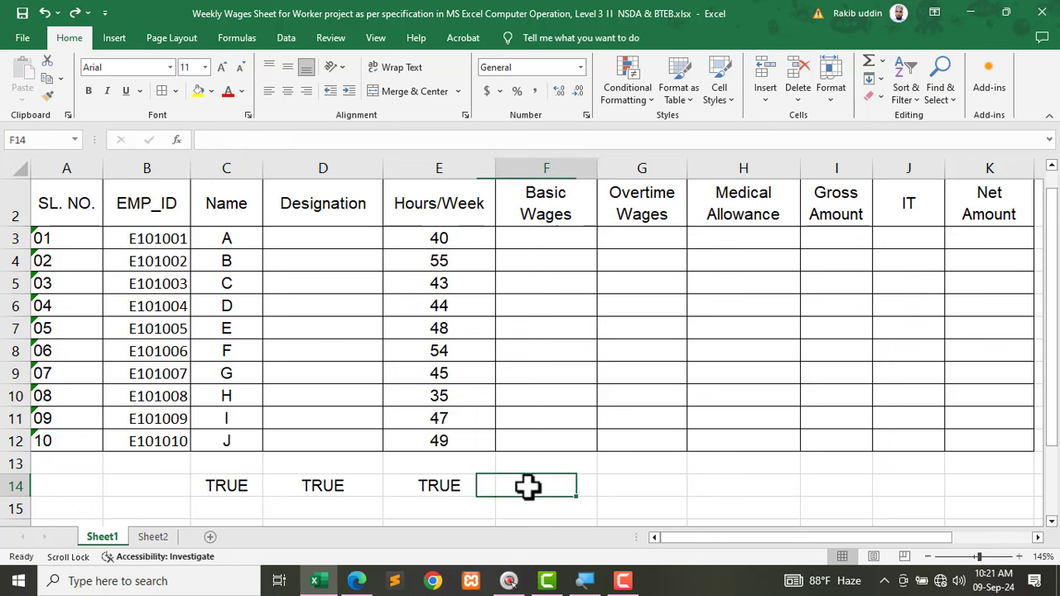
left_click(214, 481)
left_click_drag(288, 479, 412, 480)
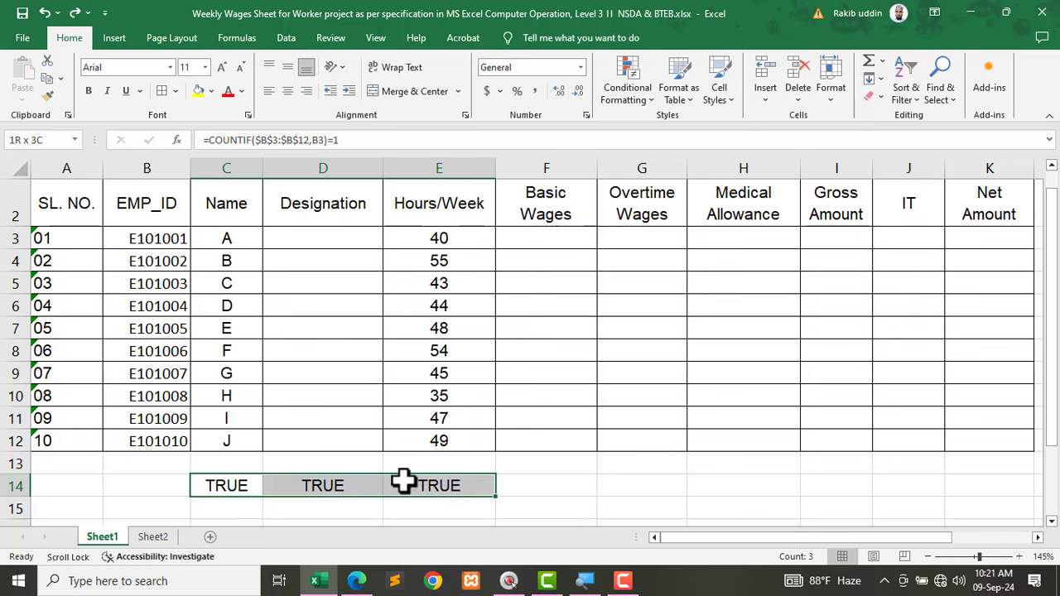
Step: In G14, start =AND with COUNTIF($B$3:$B$12,B3)=1 as the uniqueness condition
left_click(638, 484)
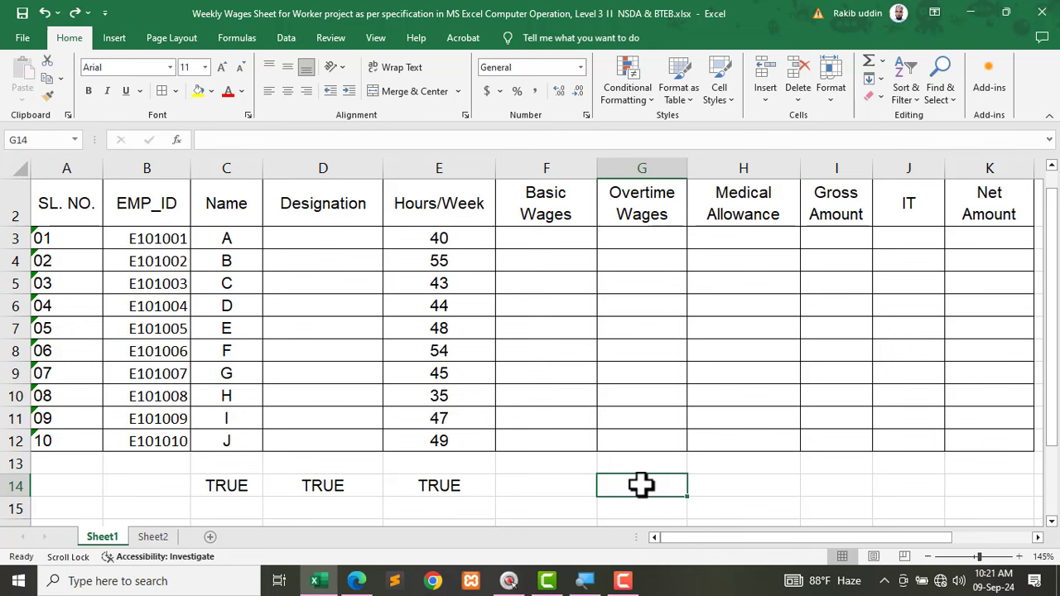
type("=a")
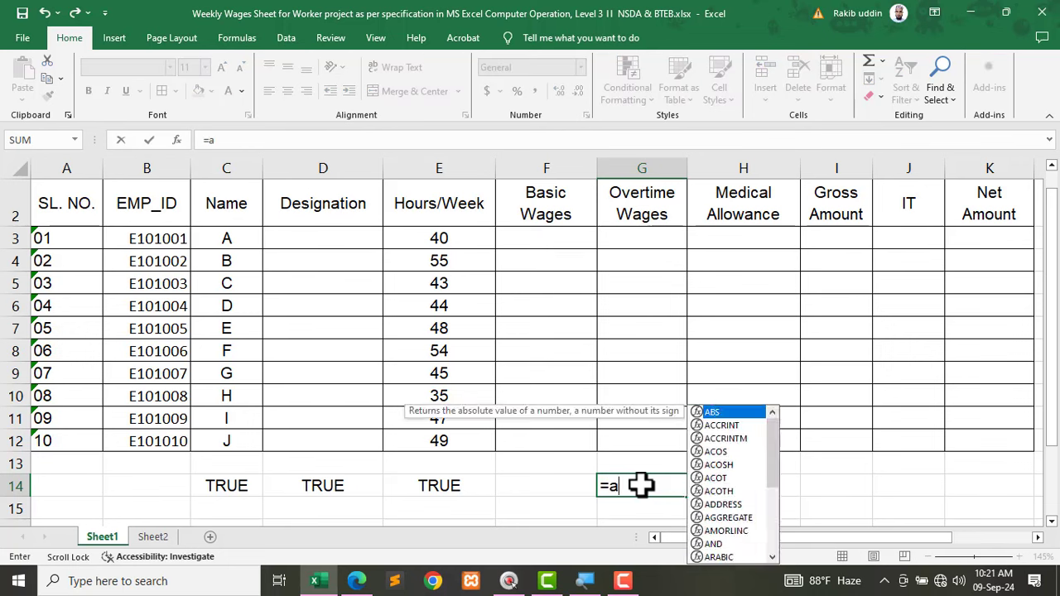
type("n")
key("Tab")
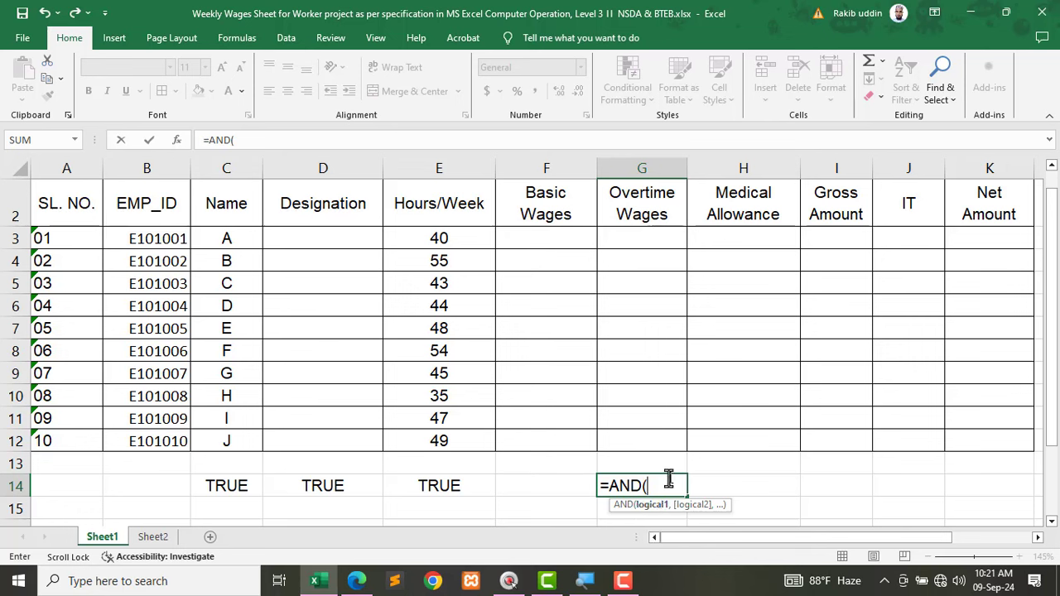
type("coun")
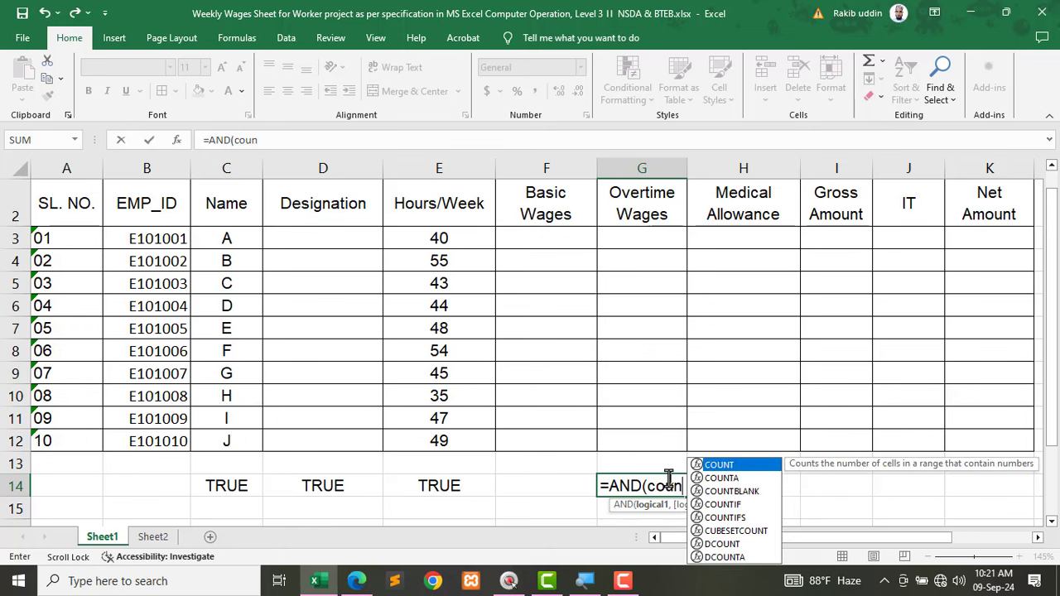
key("Down")
key("Down")
key("Down")
key("Tab")
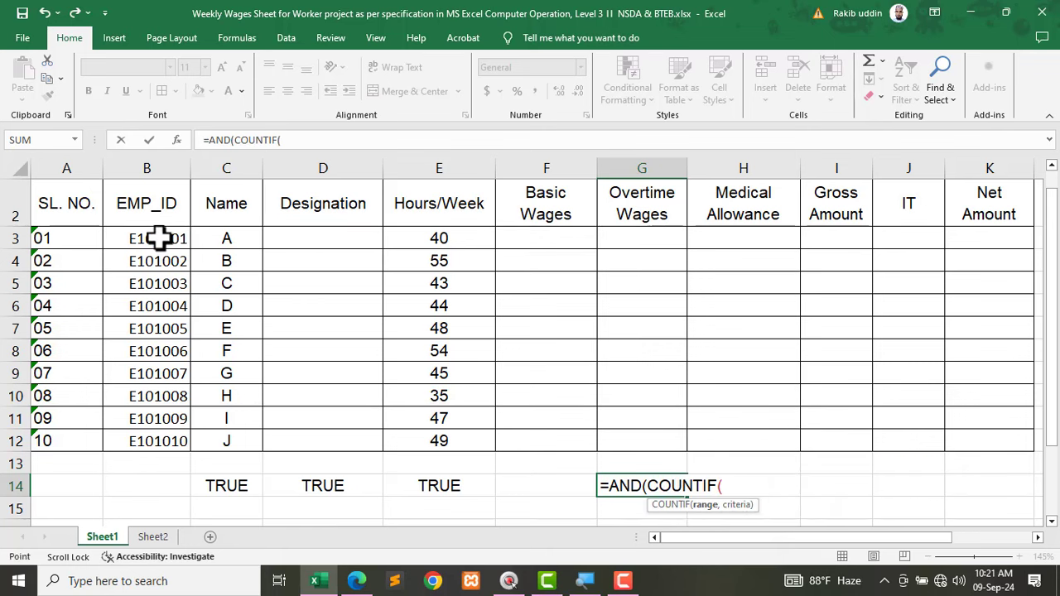
left_click_drag(159, 239, 158, 440)
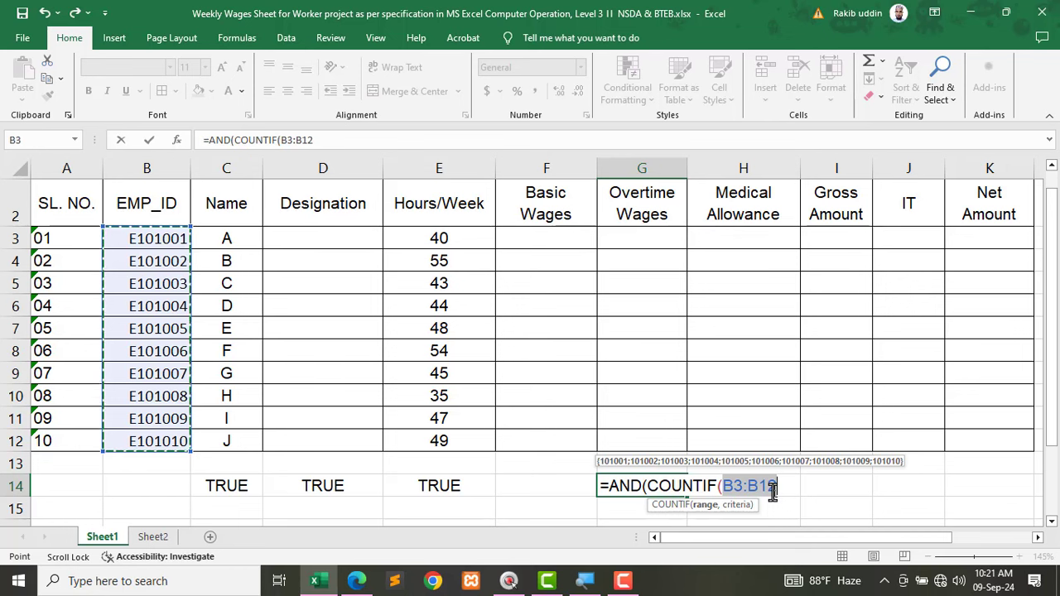
key("F4")
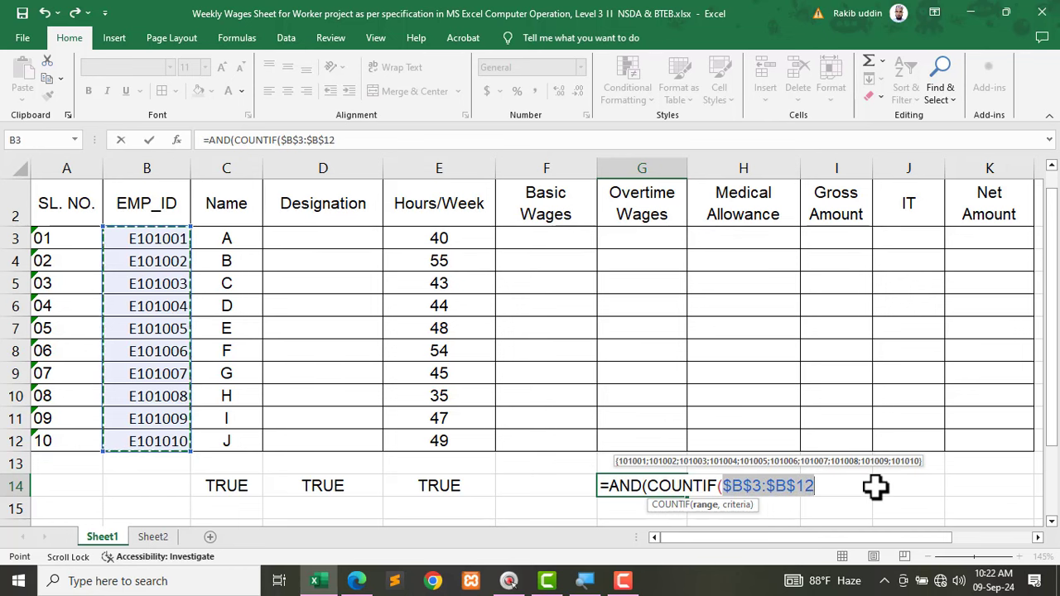
type(",")
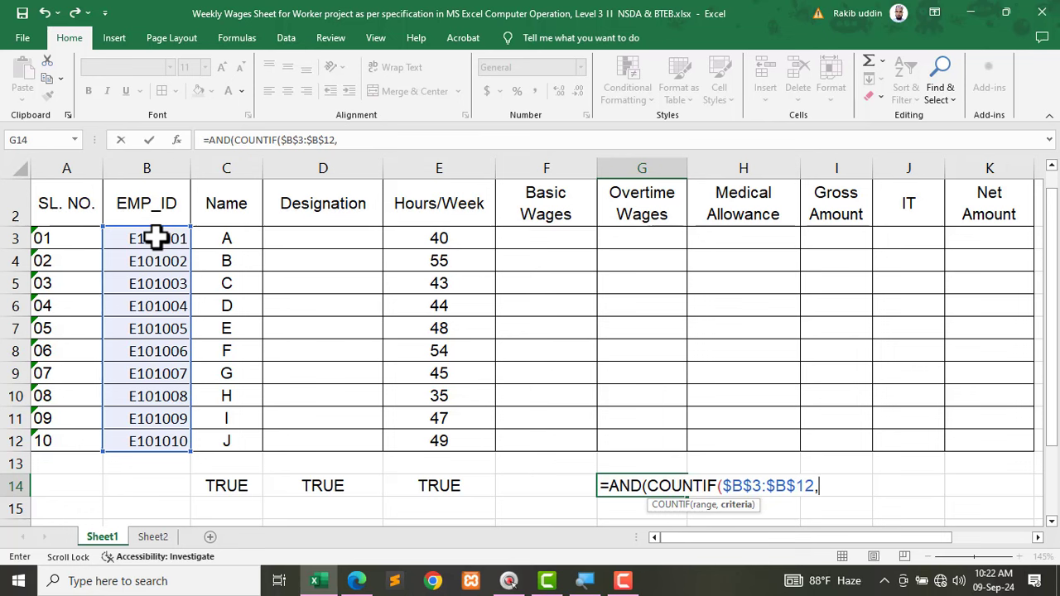
left_click(157, 238)
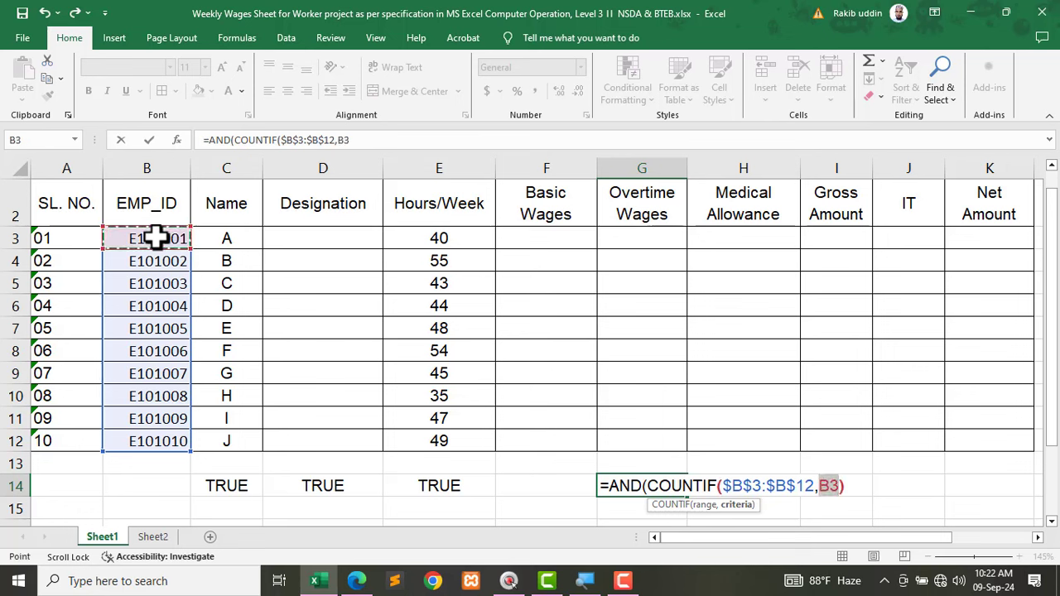
type(")=")
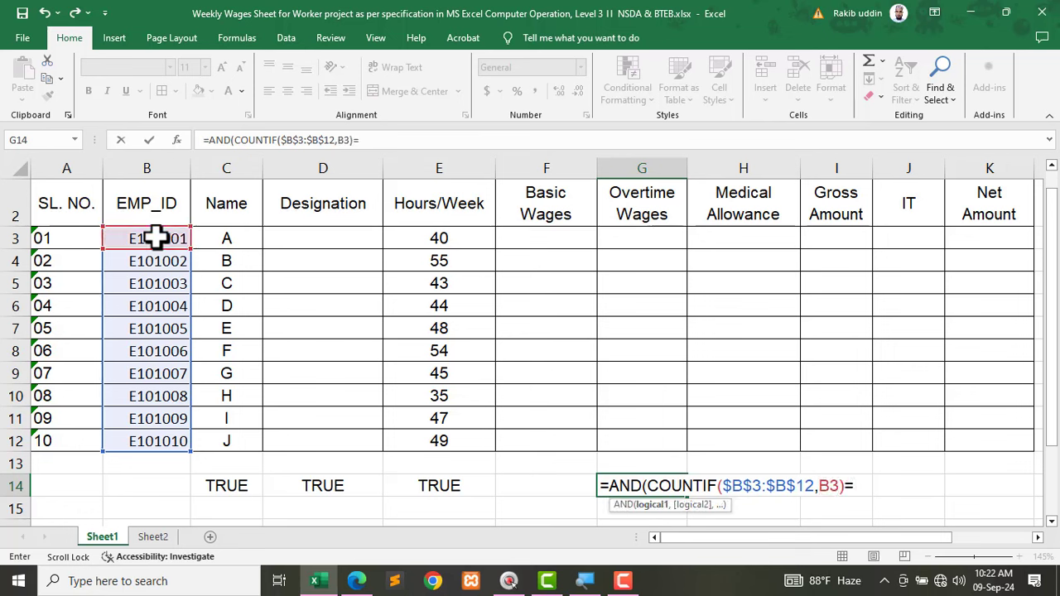
type("1")
type(",")
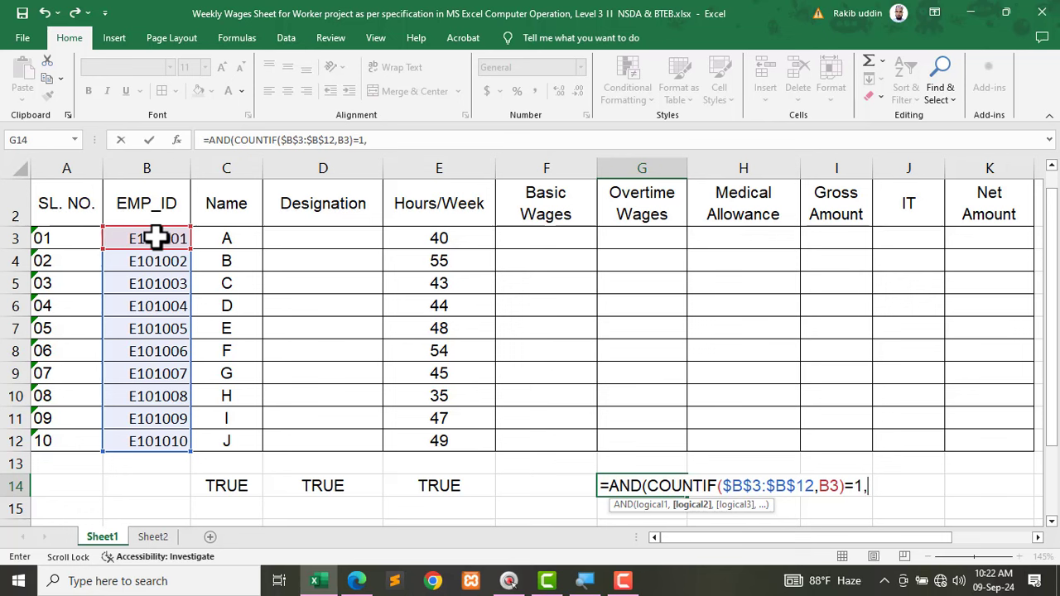
Step: Add the LEN(B3) six-character check and the ISNUMBER(B3) numeric check to the AND
type("le")
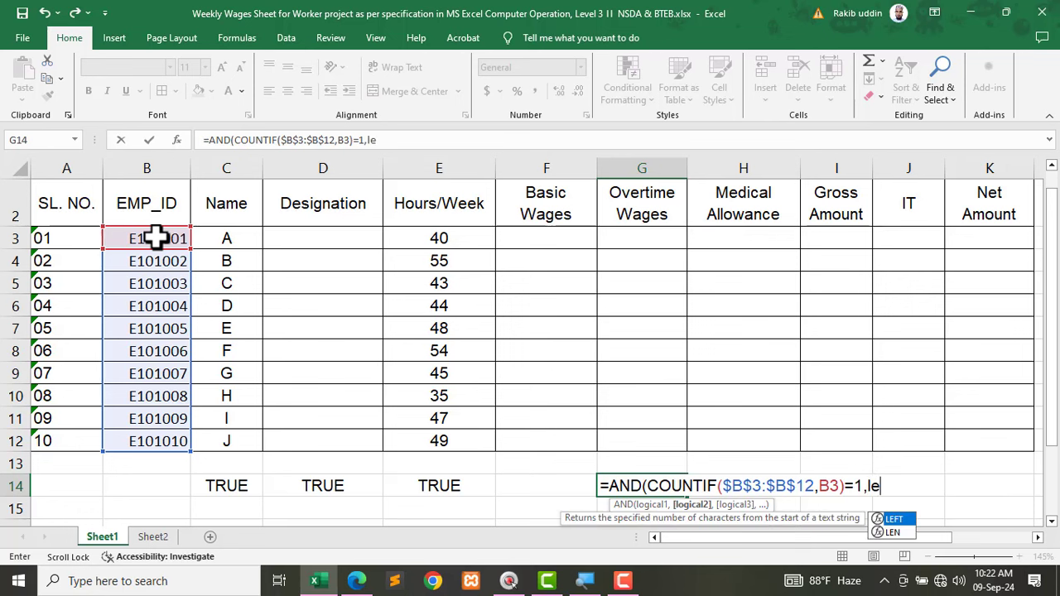
key("Down")
key("Tab")
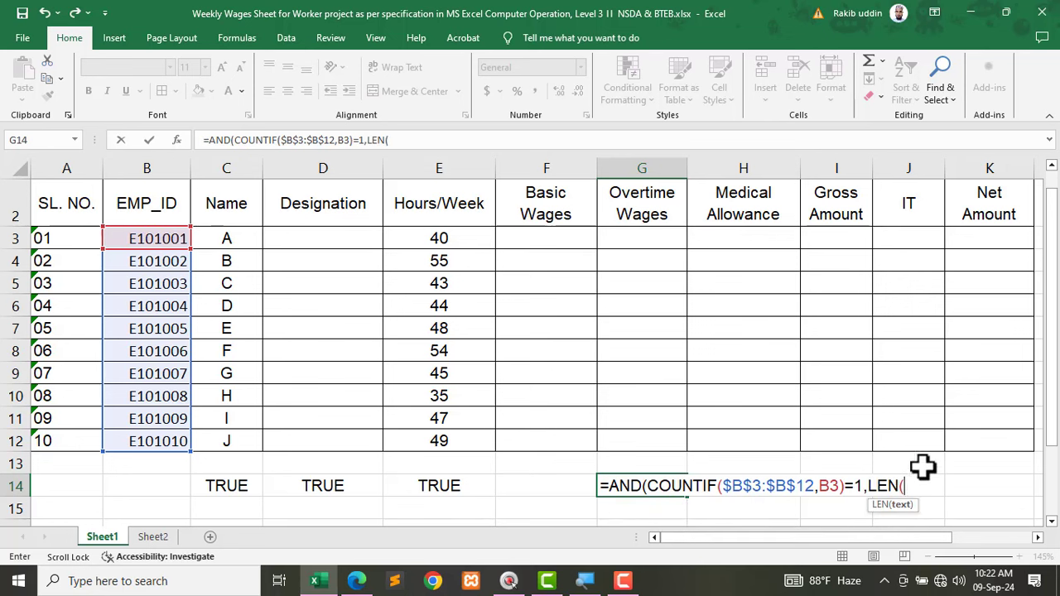
left_click(133, 239)
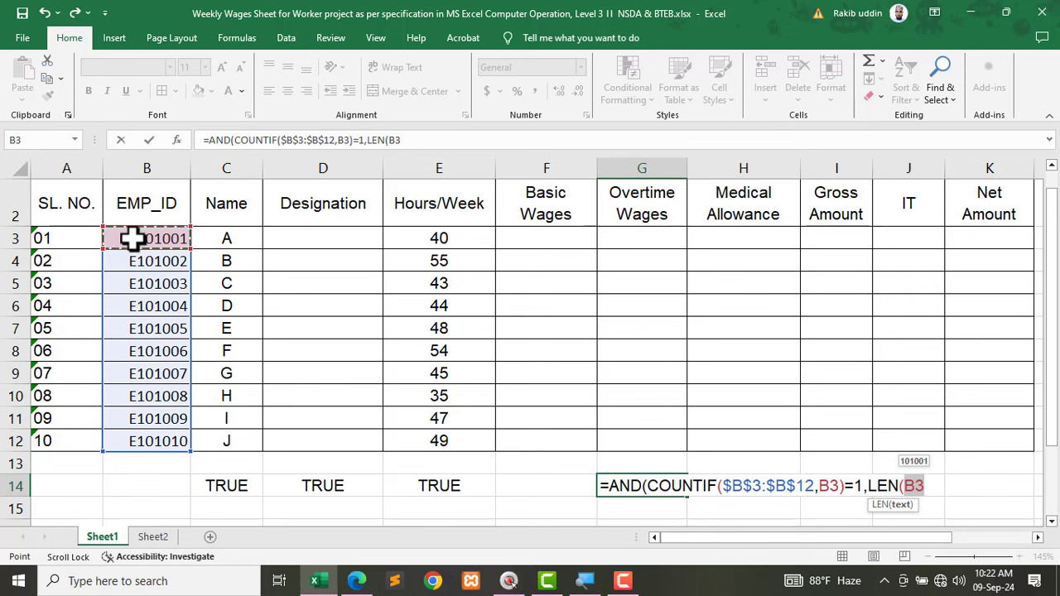
type(")=")
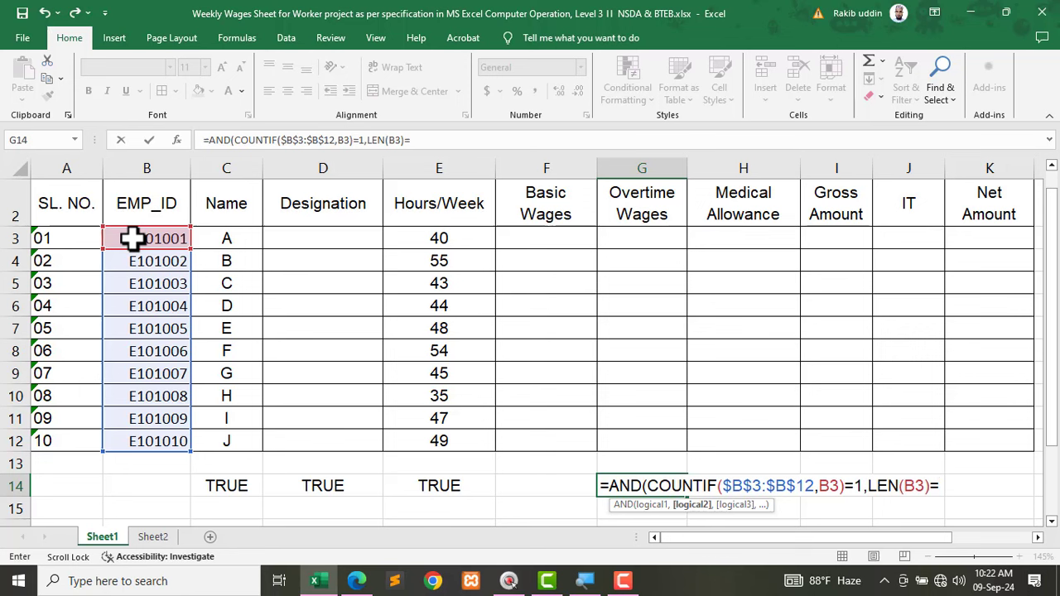
type("6,")
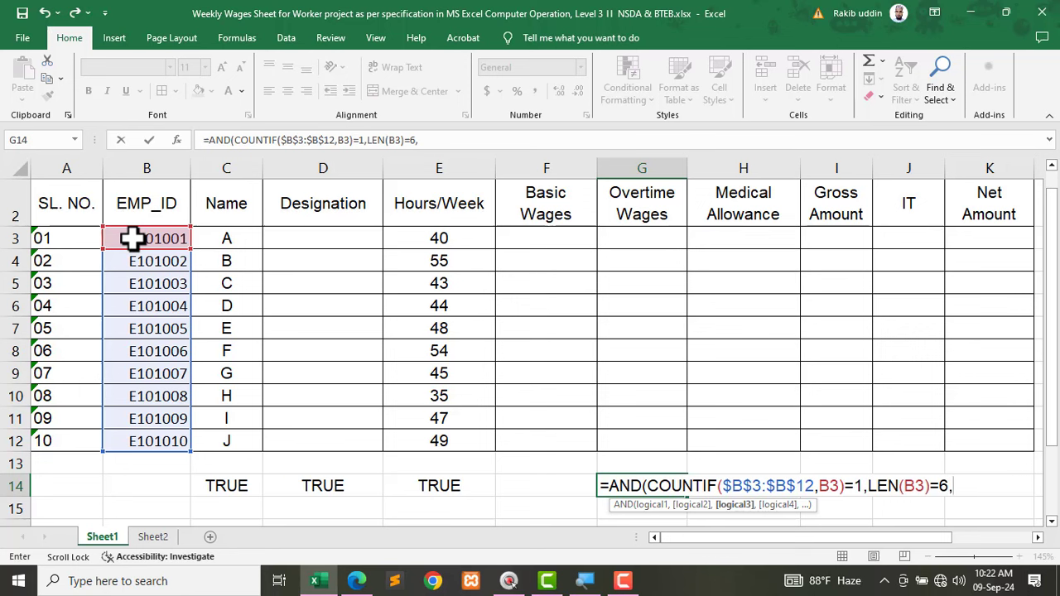
type("isnu")
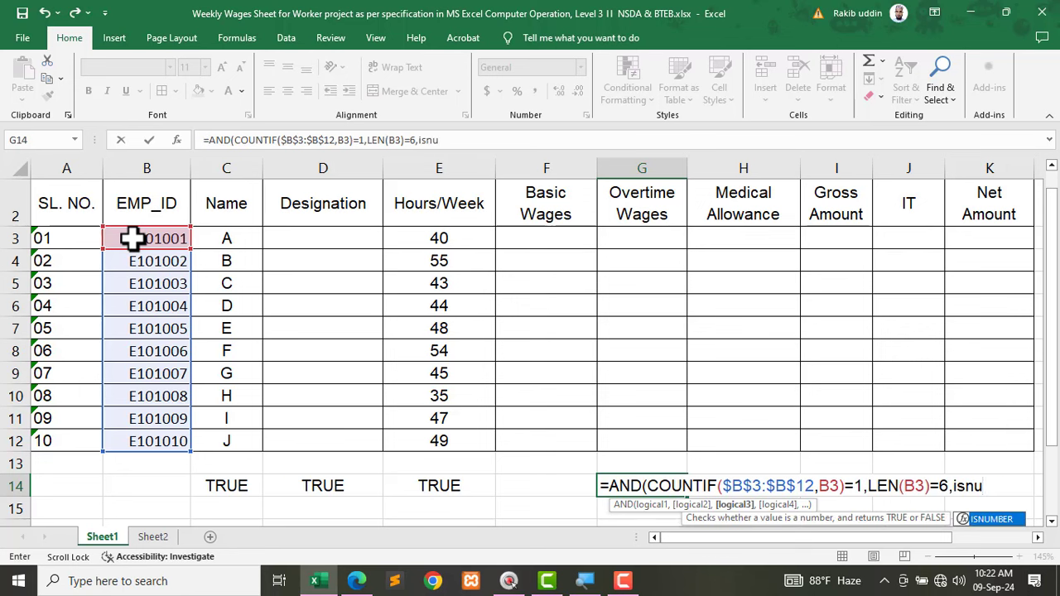
key("Tab")
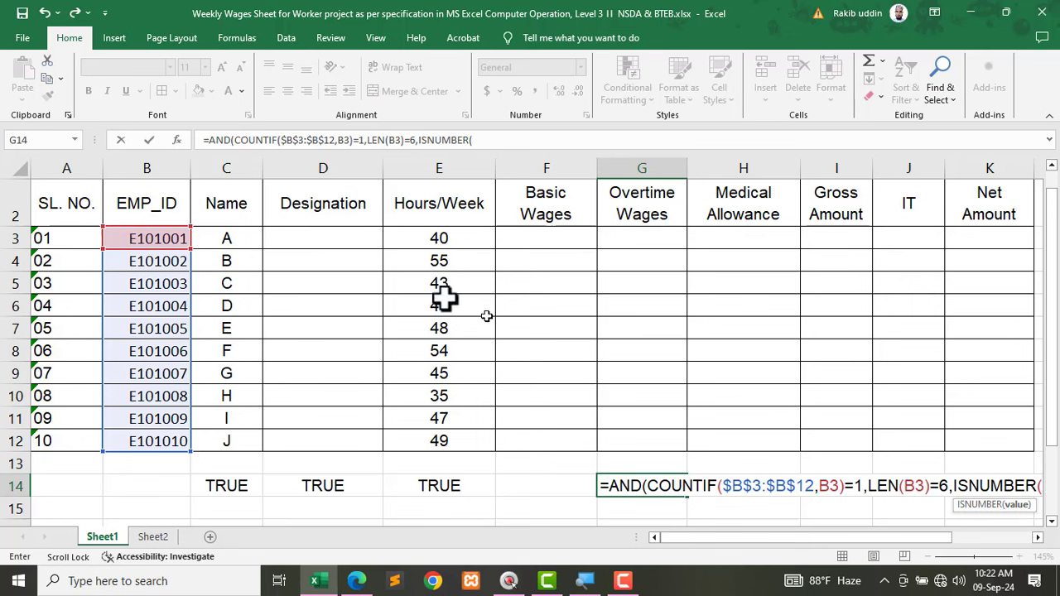
left_click(146, 238)
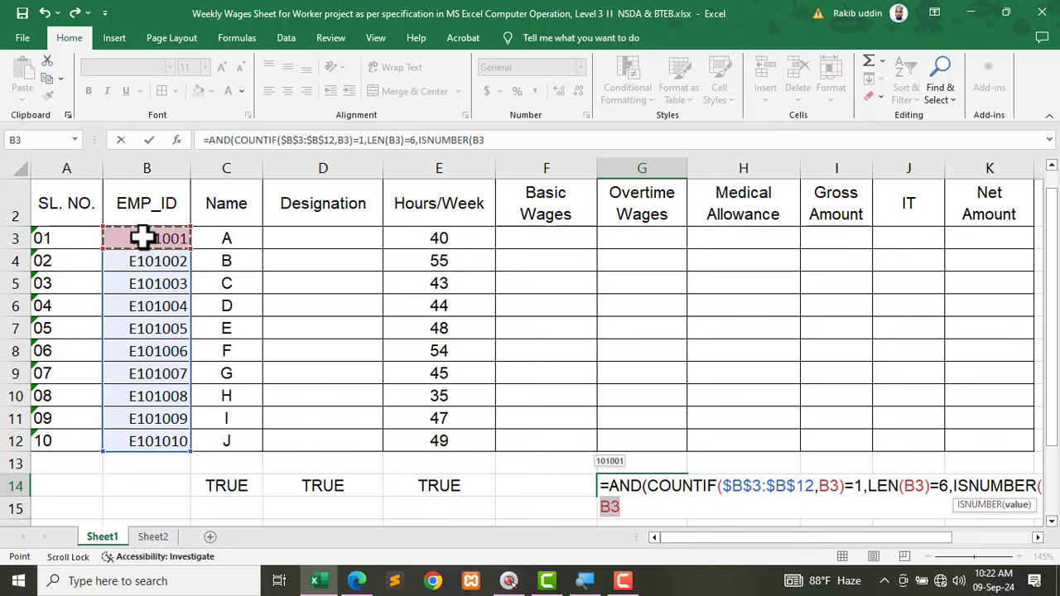
Step: Enter G14's formula, accept Excel's suggested correction, and clear the old TRUE results in C14:E14
type(")")
key("Return")
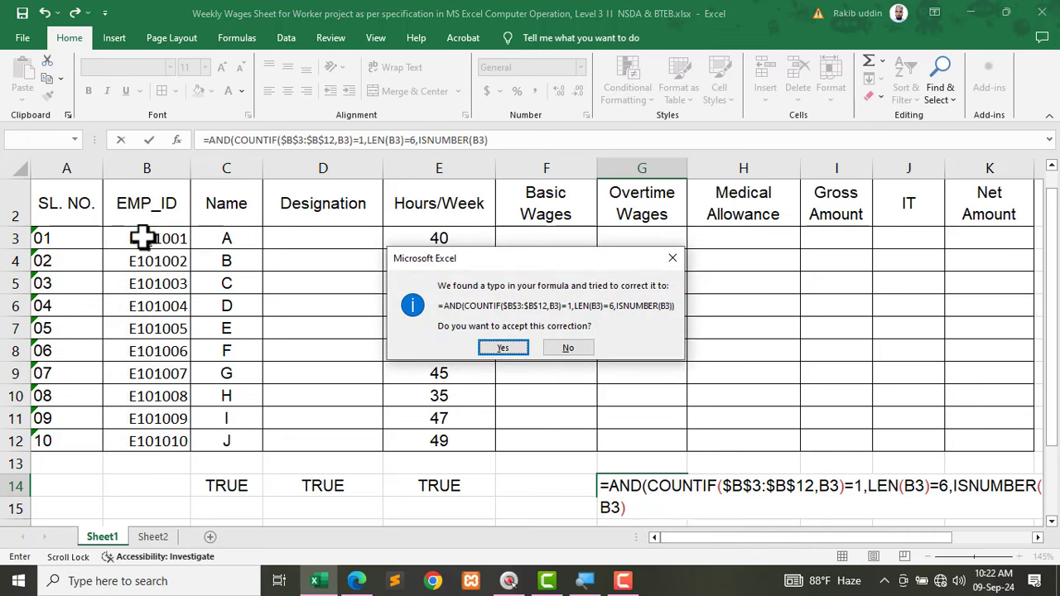
key("Return")
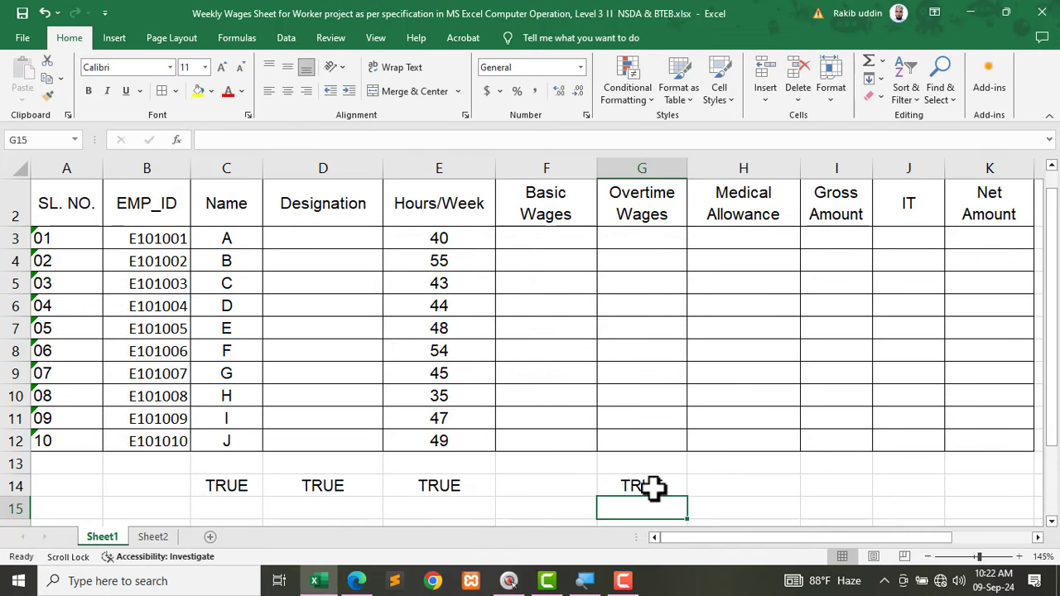
left_click(615, 485)
left_click_drag(218, 481, 425, 495)
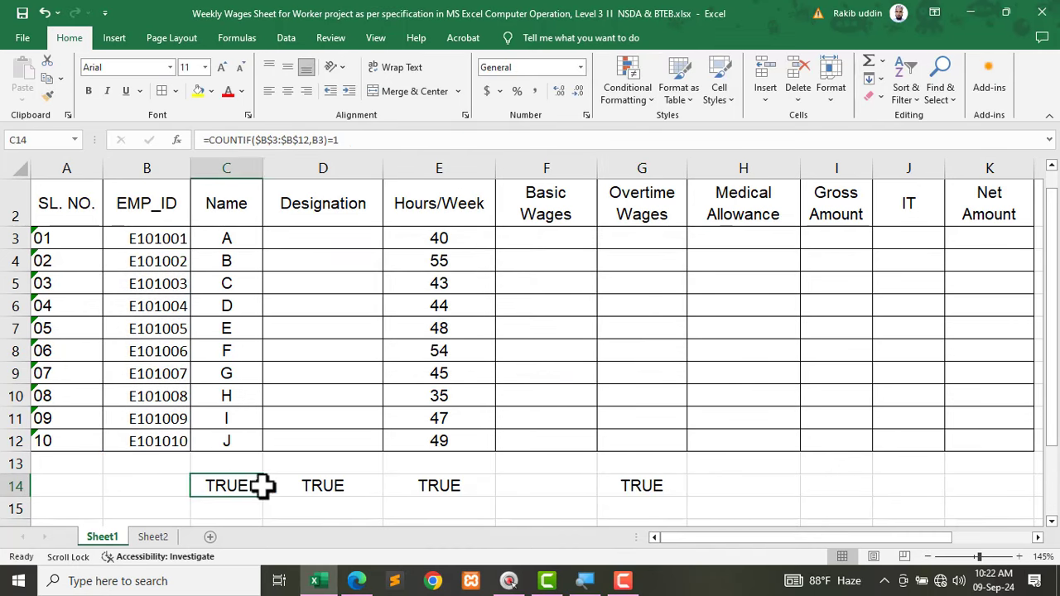
key("Delete")
left_click(640, 480)
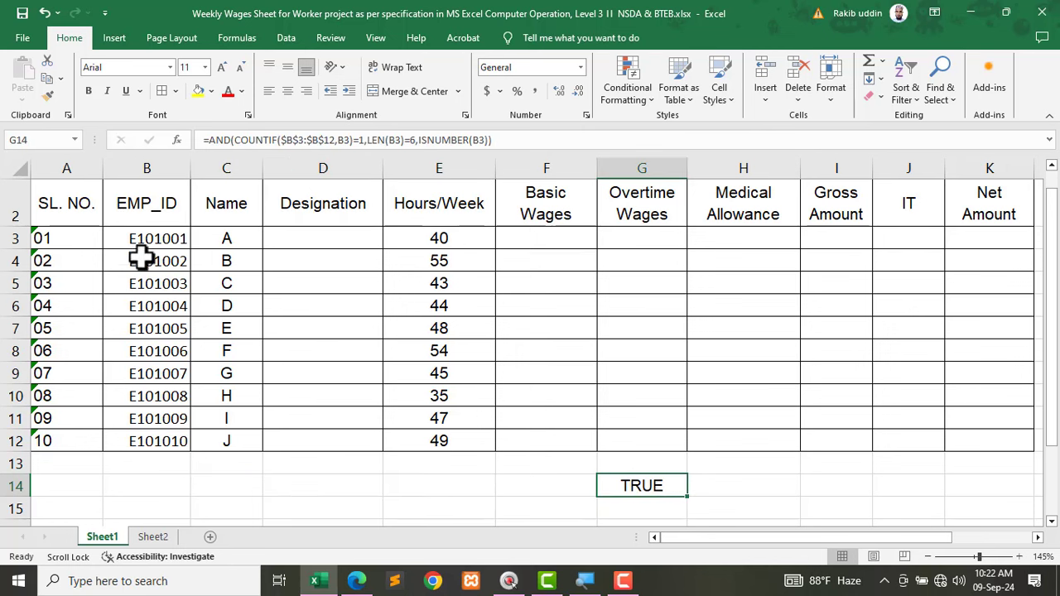
Step: Test G14 with a duplicate ID and a seven-digit ID in B4, undoing each
double_click(179, 257)
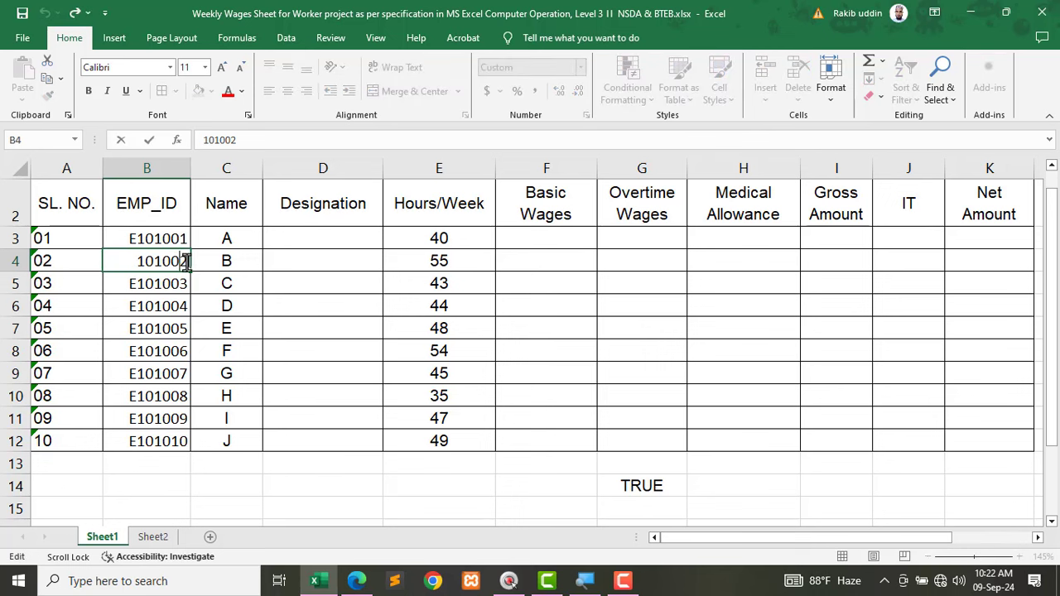
left_click_drag(184, 260, 190, 261)
key("Return")
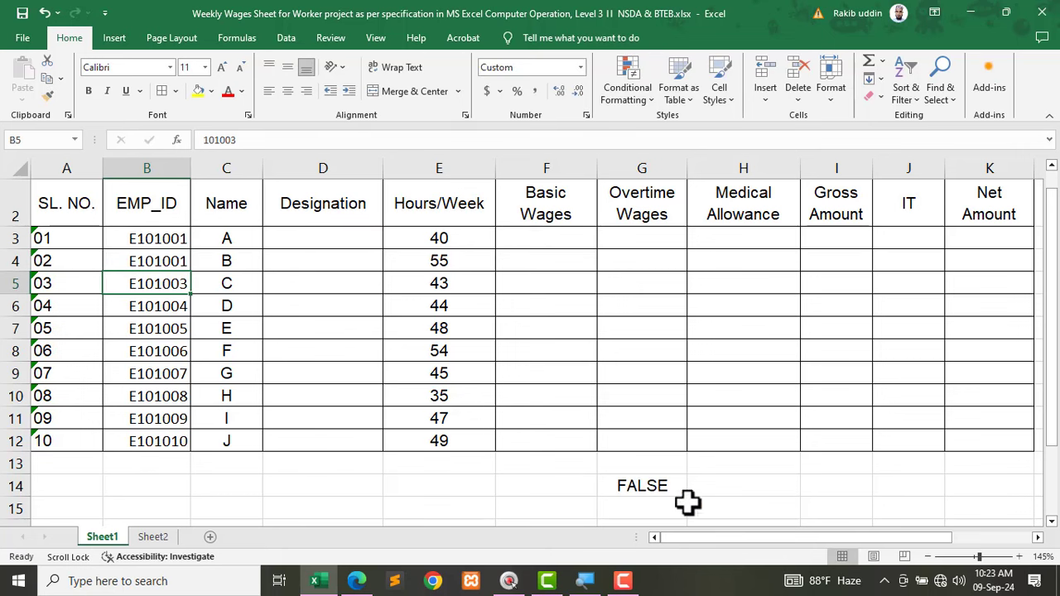
left_click(624, 486)
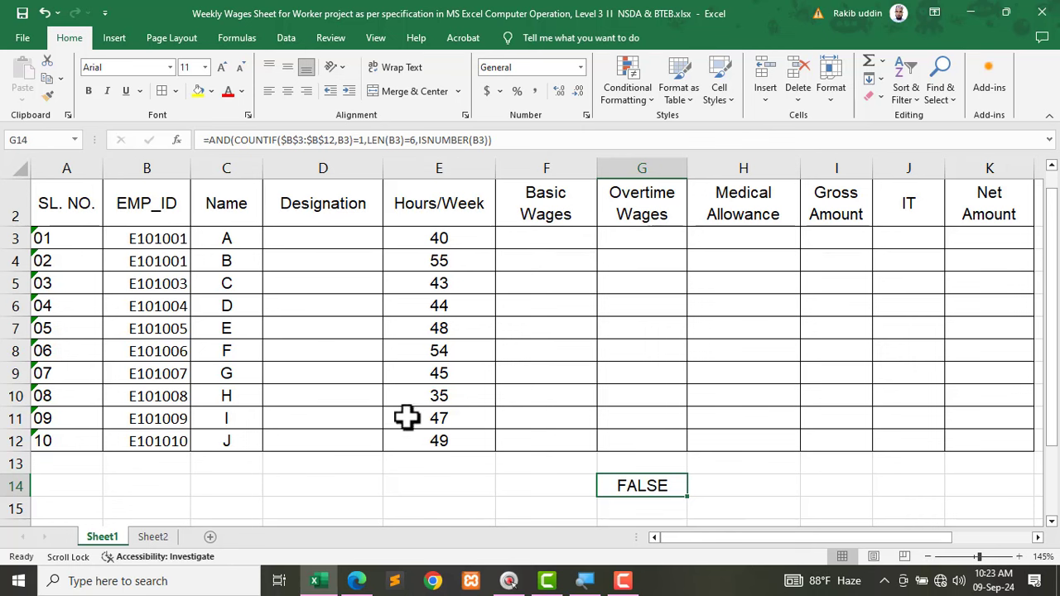
key("ctrl+z")
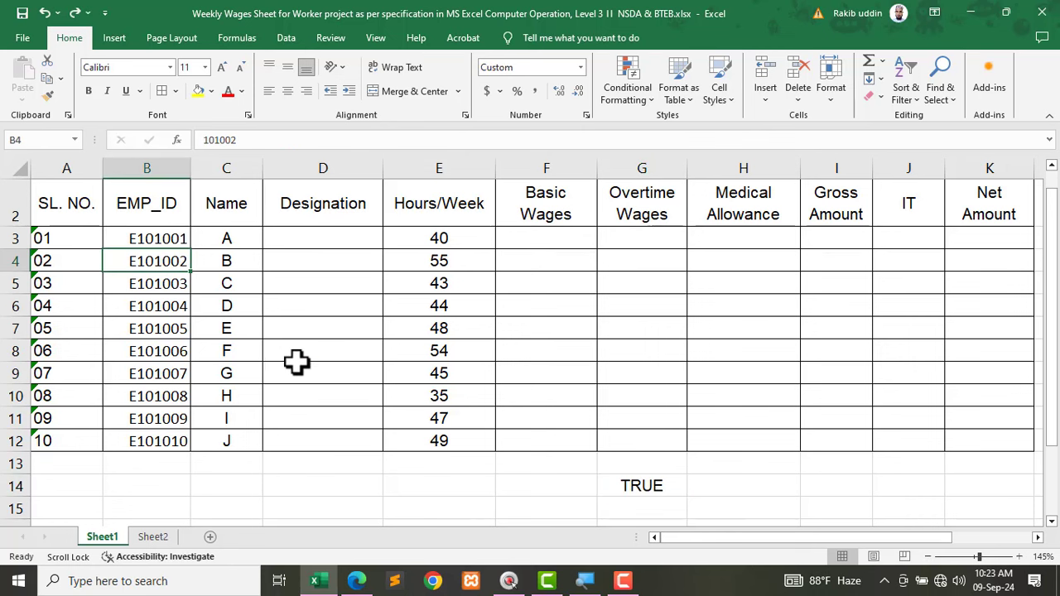
double_click(181, 261)
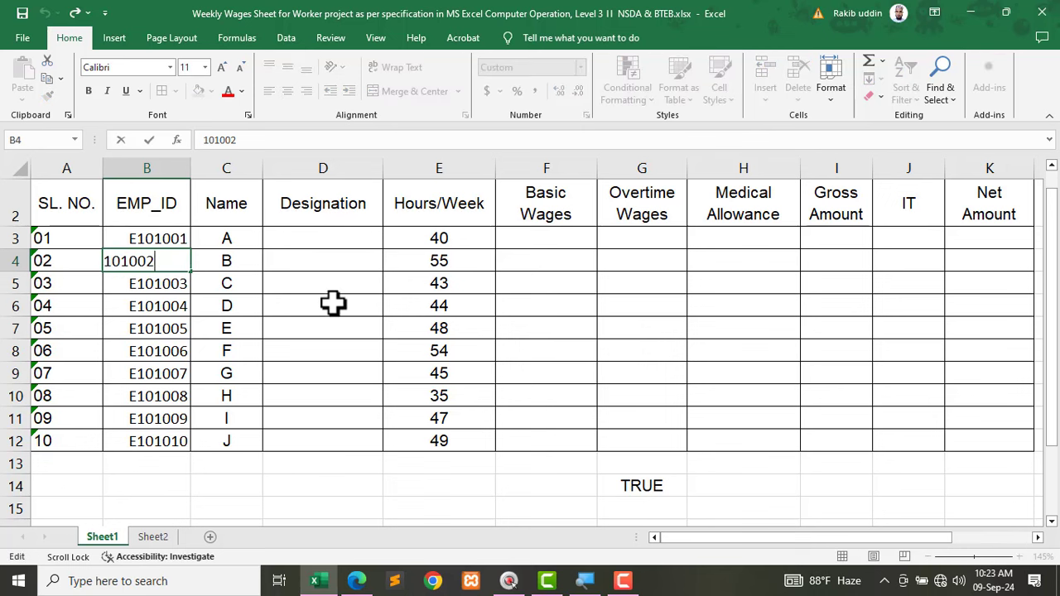
type("1")
key("Return")
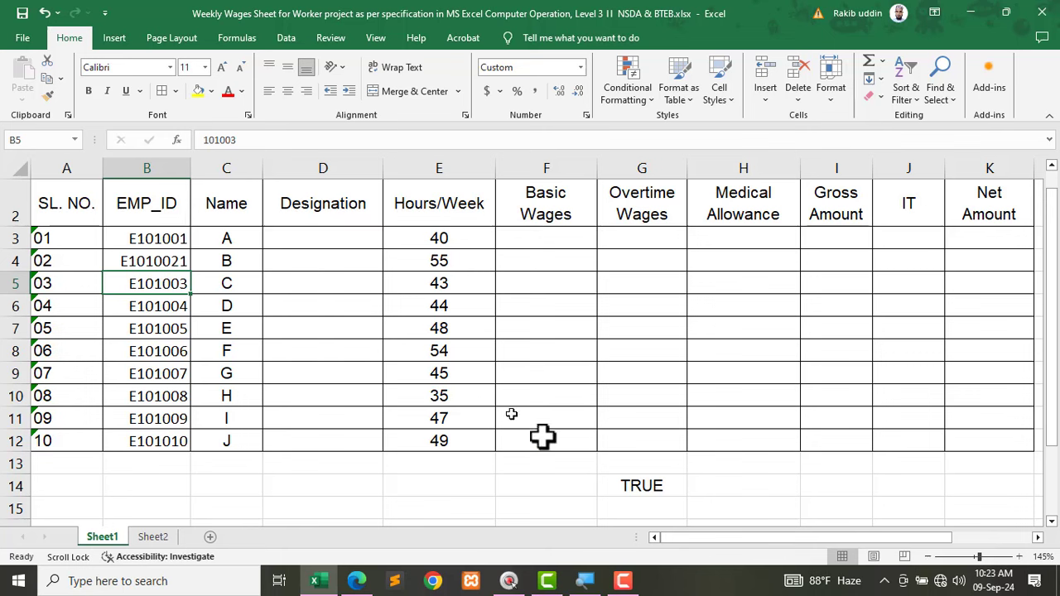
key("ctrl+z")
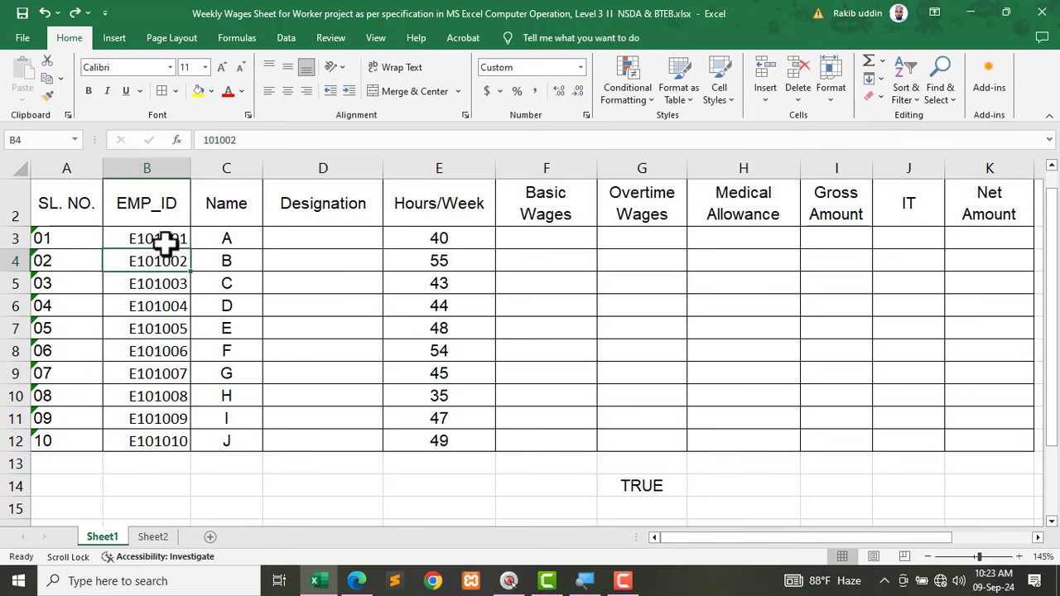
Step: Test G14 with a seven-digit ID in B3, then undo it
left_click(182, 239)
double_click(184, 240)
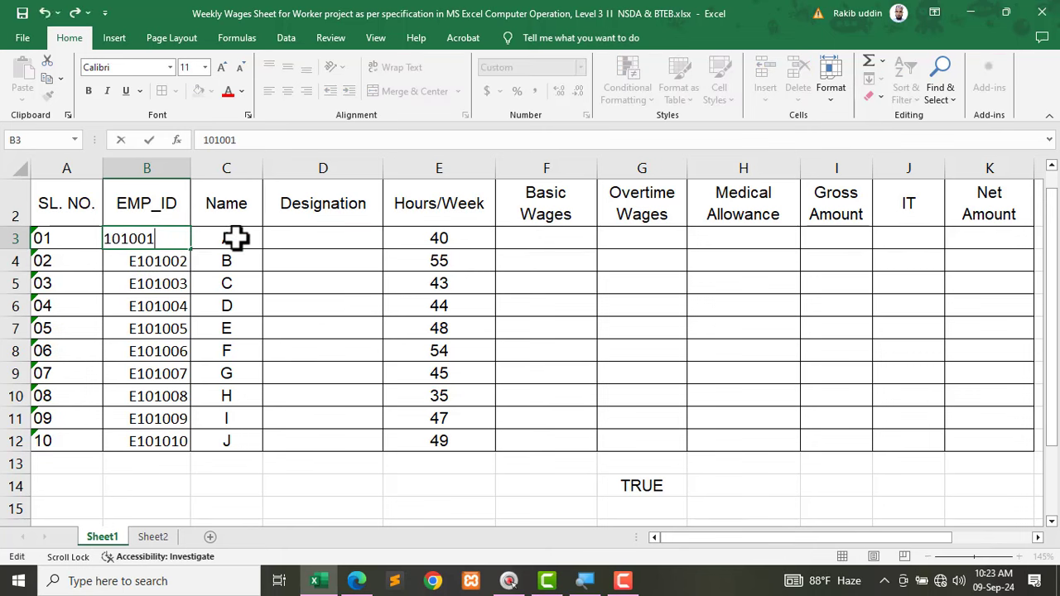
key("Return")
left_click(636, 486)
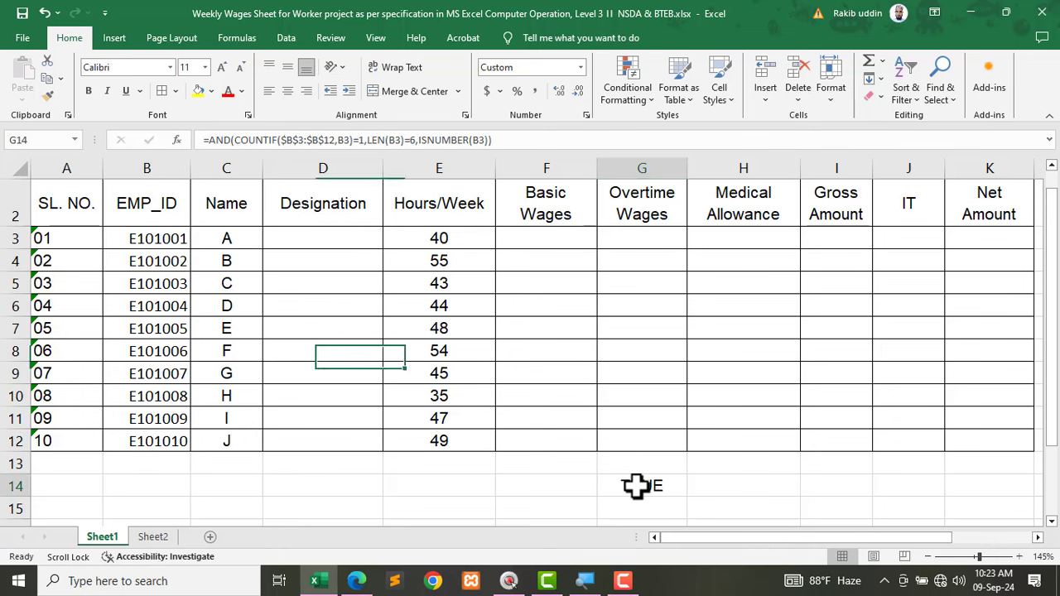
left_click(170, 238)
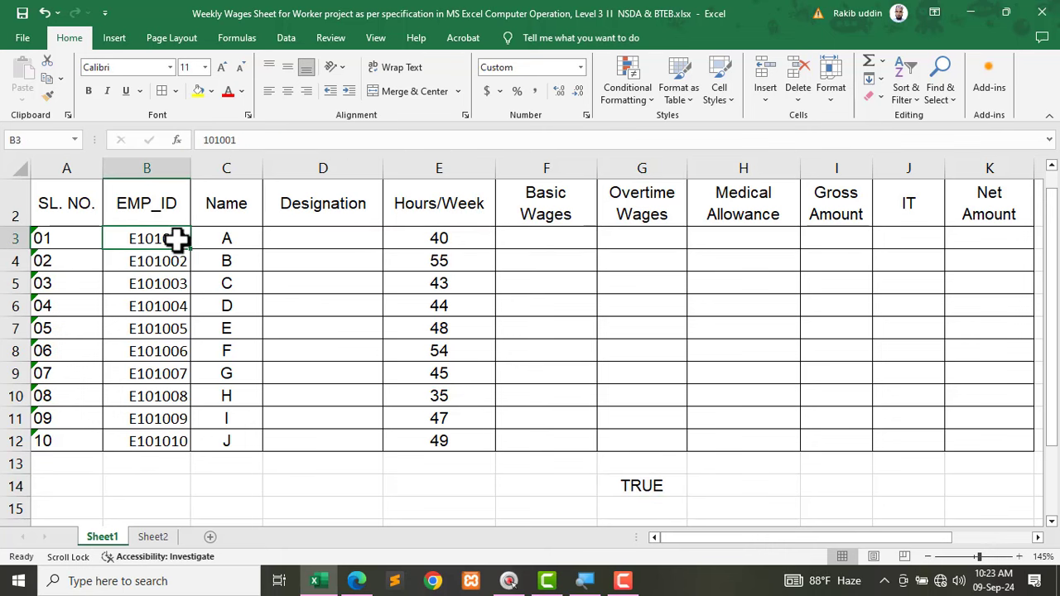
double_click(176, 240)
type("2")
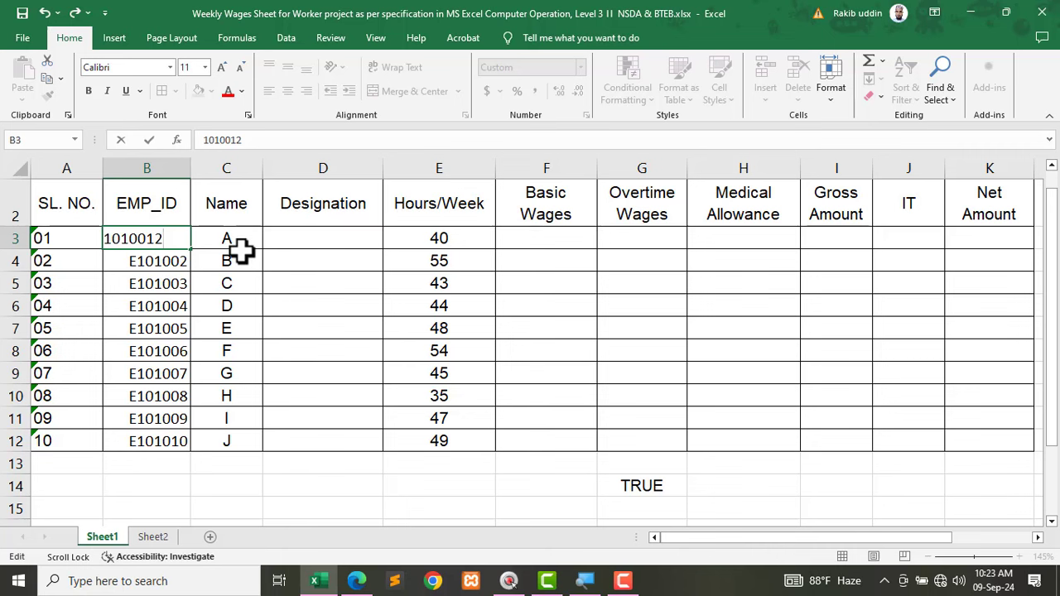
left_click(505, 470)
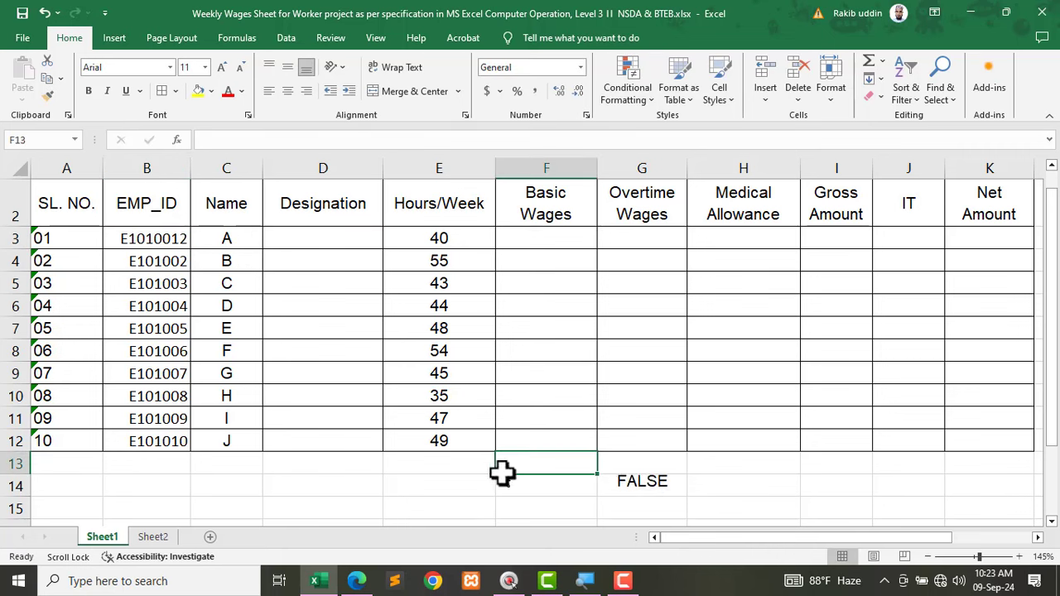
left_click(180, 240)
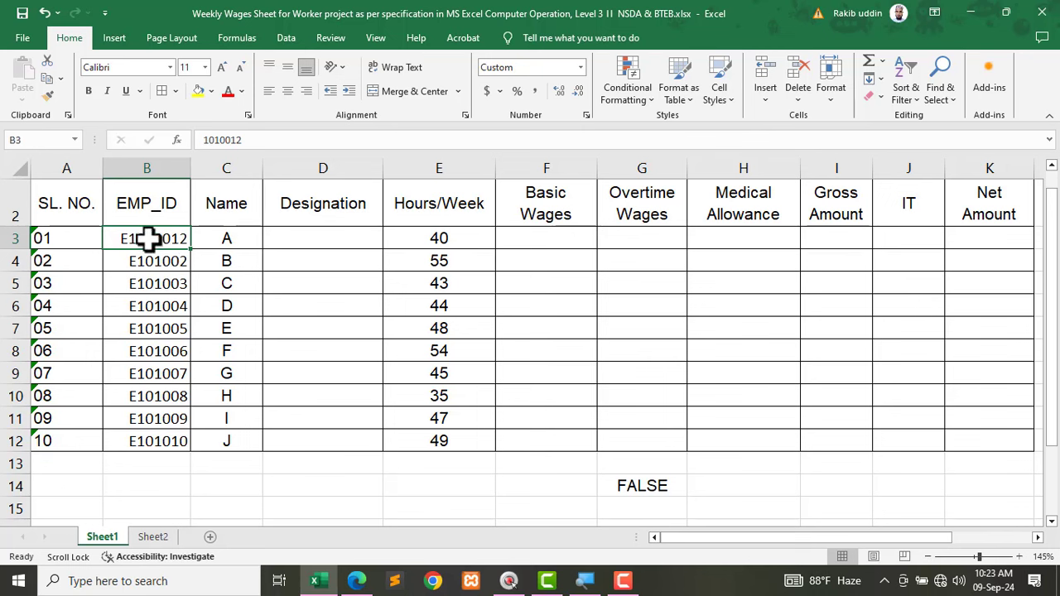
left_click(631, 487)
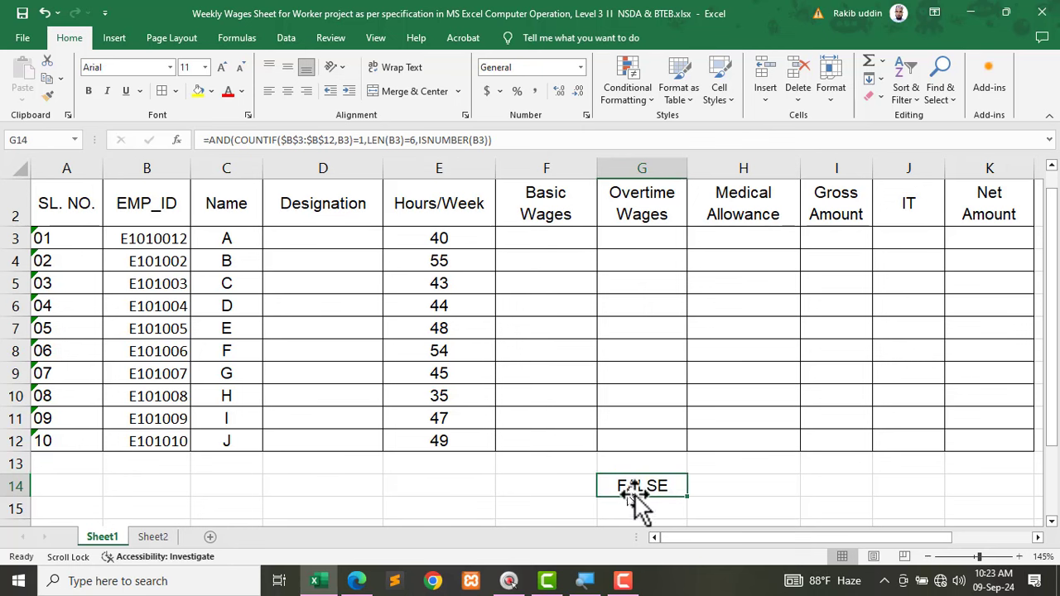
key("ctrl+z")
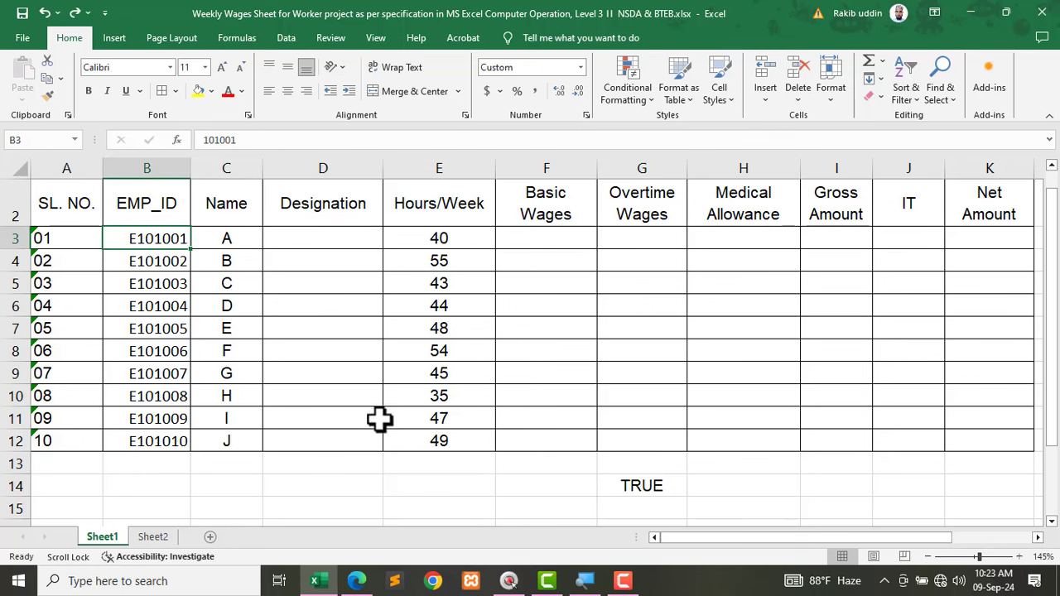
Step: Test the non-numeric ID 10100A in B3, undo it, and confirm G14 shows TRUE
double_click(190, 242)
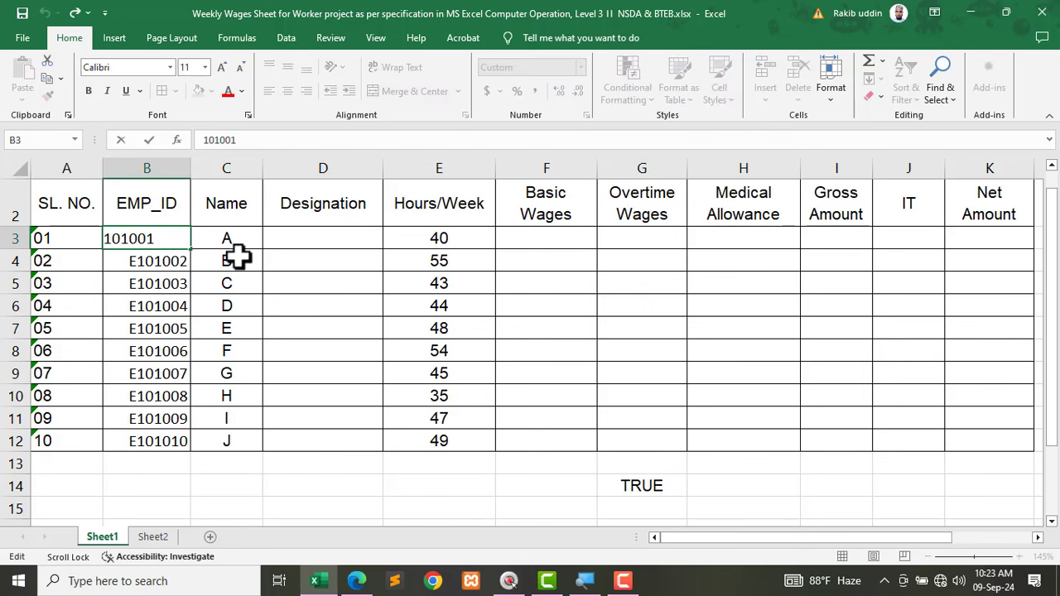
key("BackSpace")
type("A")
key("Return")
left_click(639, 492)
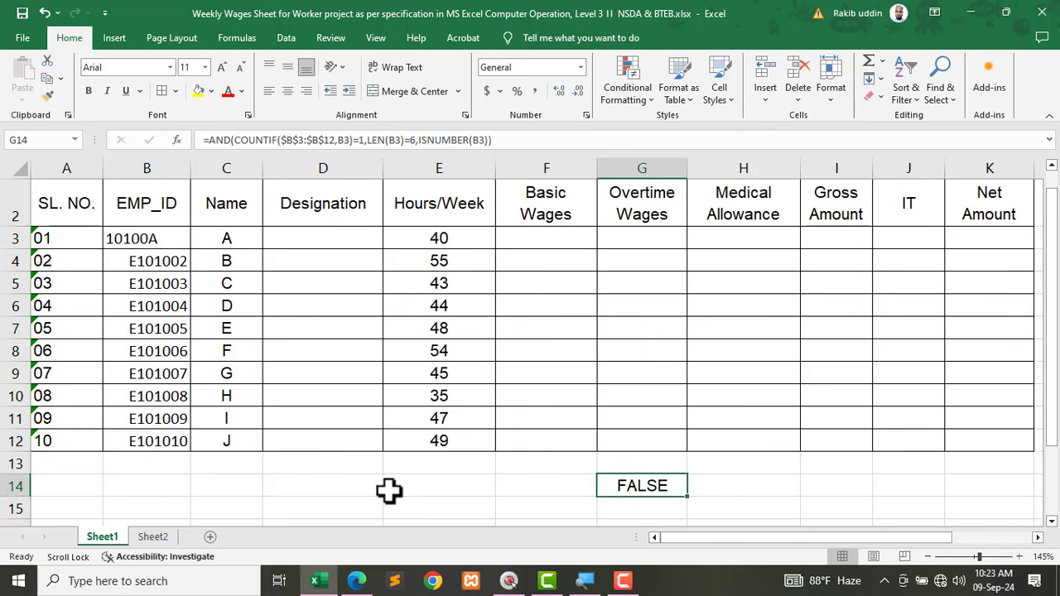
key("ctrl+z")
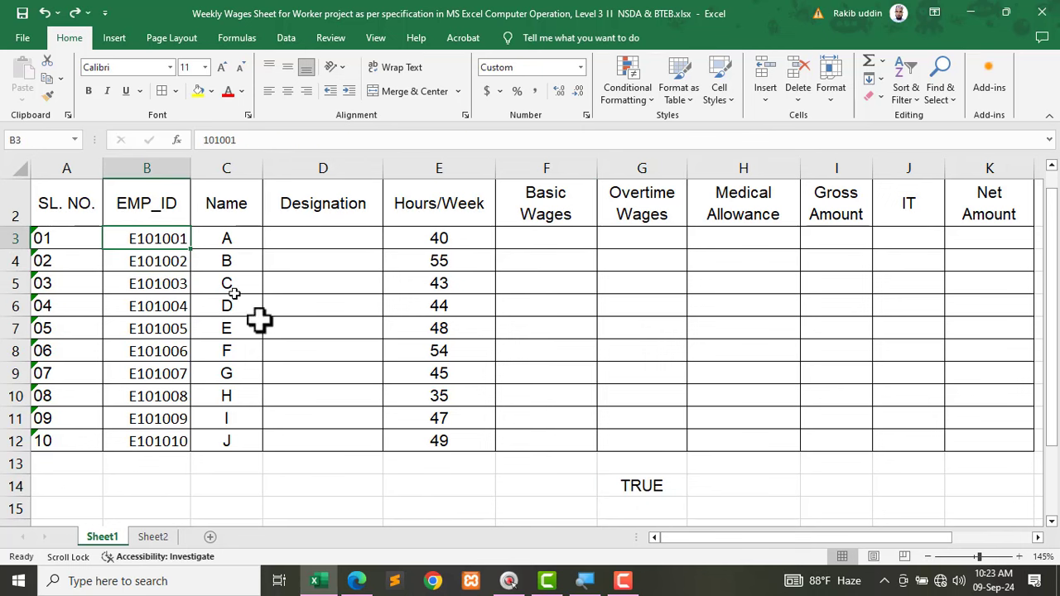
left_click(623, 486)
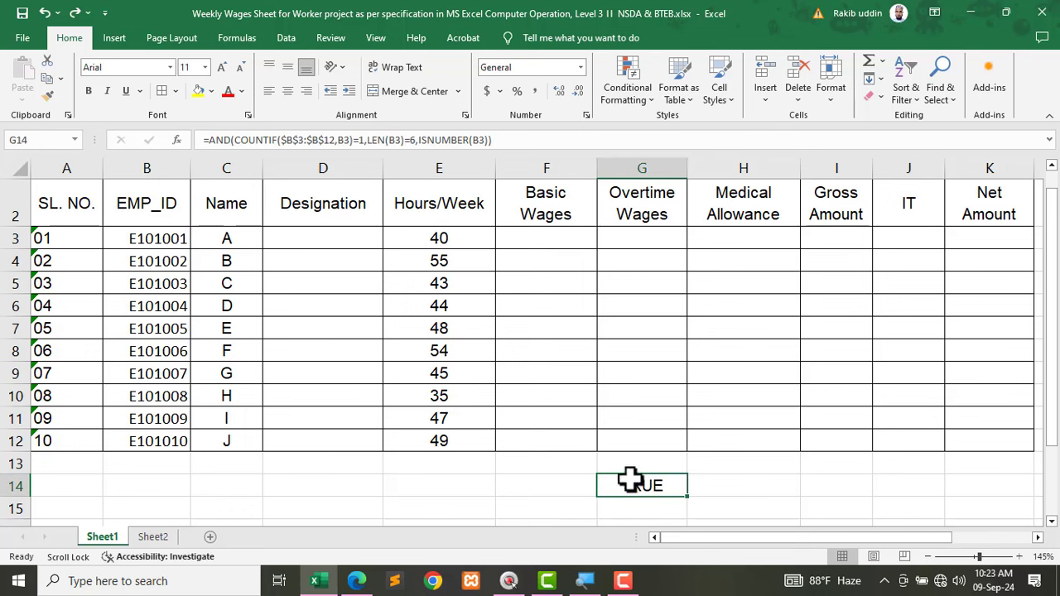
Step: Copy the full AND/COUNTIF/LEN/ISNUMBER formula text from G14 to the clipboard
double_click(623, 486)
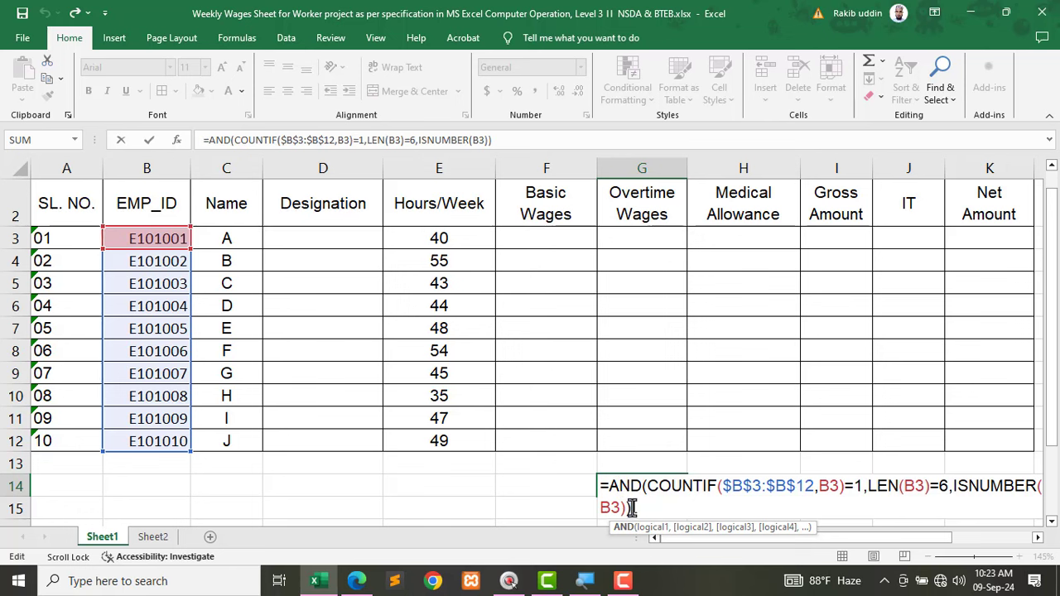
left_click_drag(639, 509, 586, 487)
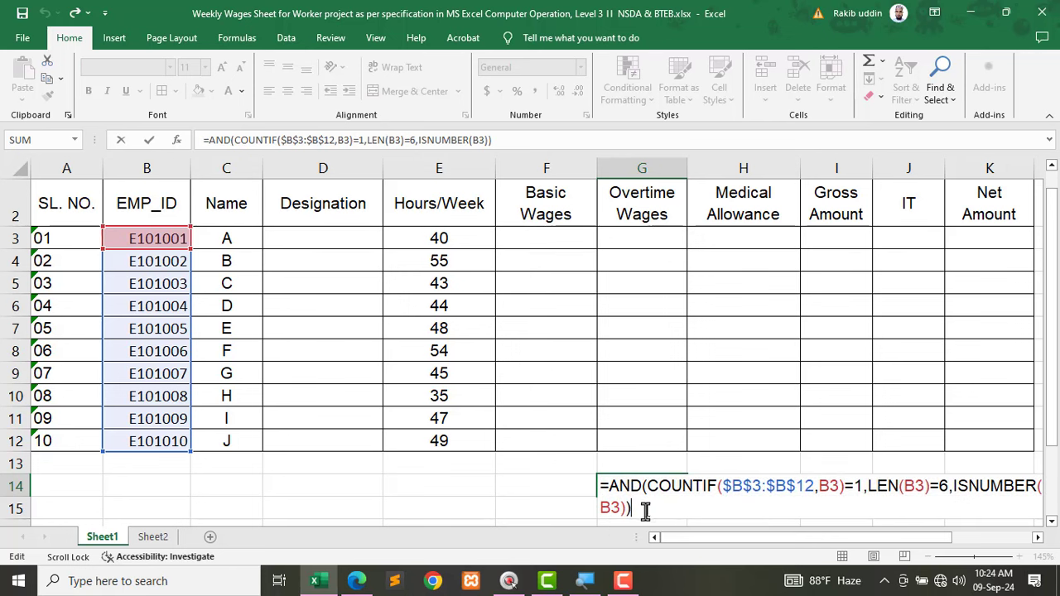
left_click_drag(645, 505, 583, 481)
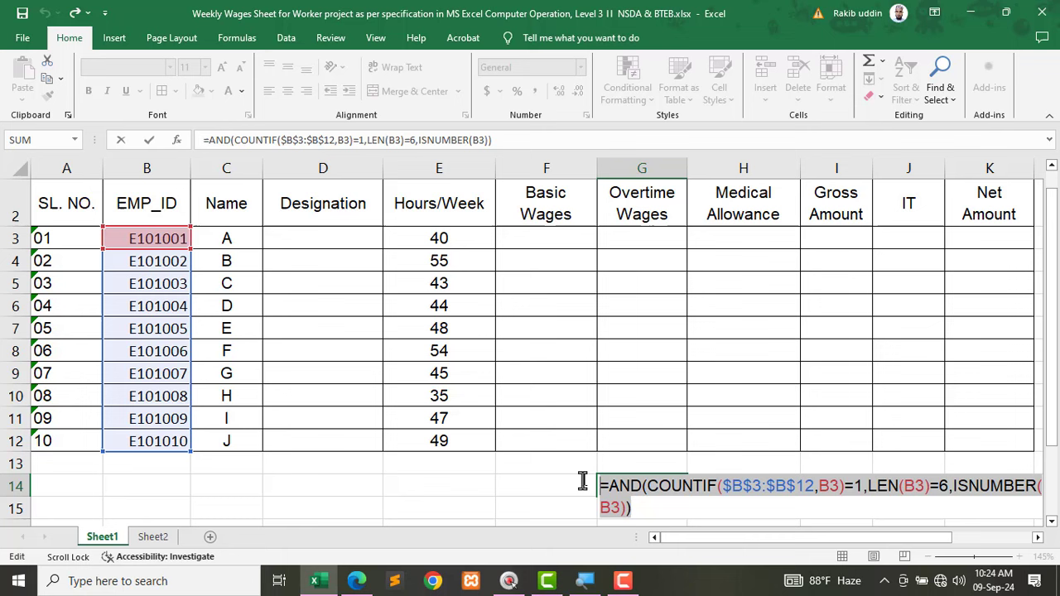
right_click(652, 490)
left_click(673, 375)
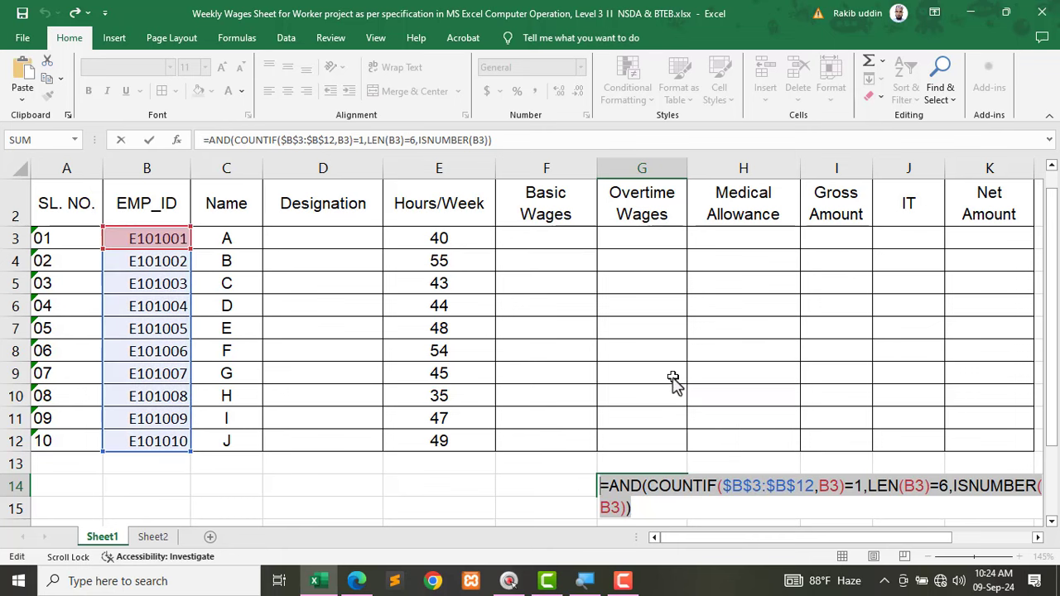
key("Return")
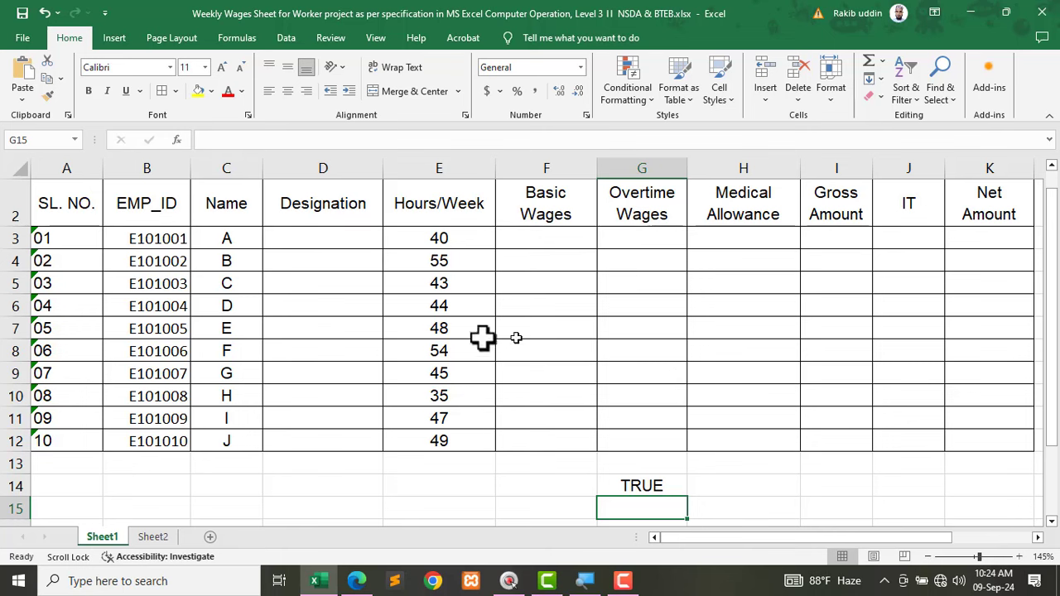
left_click_drag(143, 239, 148, 440)
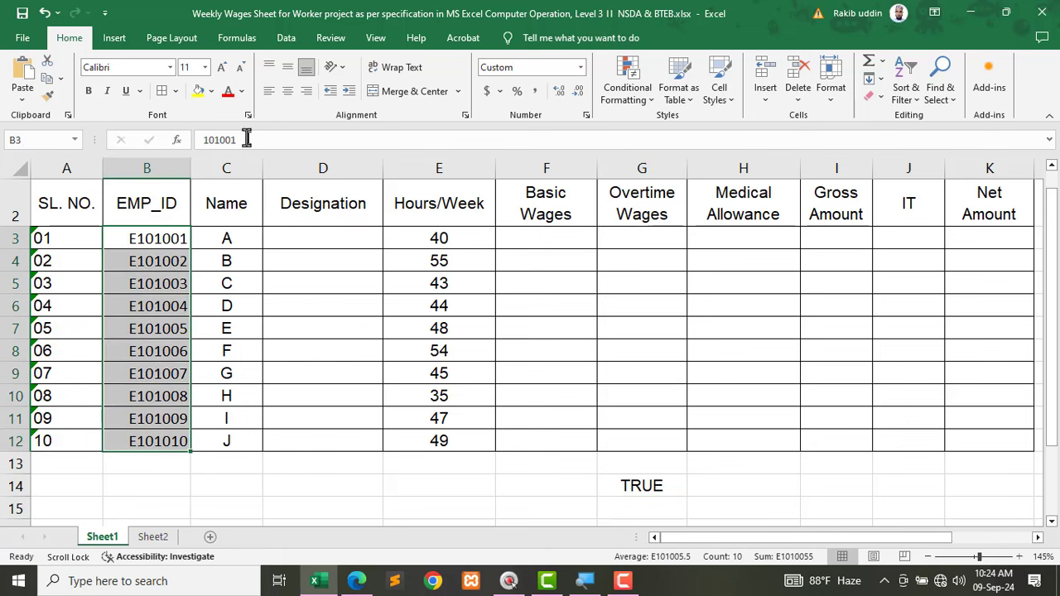
Step: Give B3:B12 a Custom data validation rule with the copied check formula pasted as its Formula
left_click(281, 40)
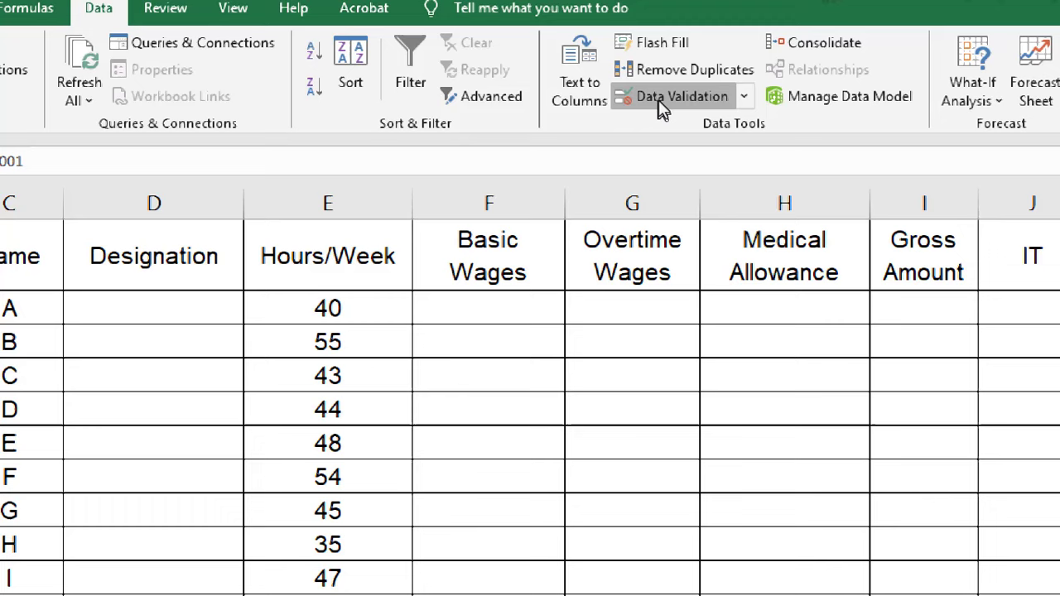
left_click(671, 96)
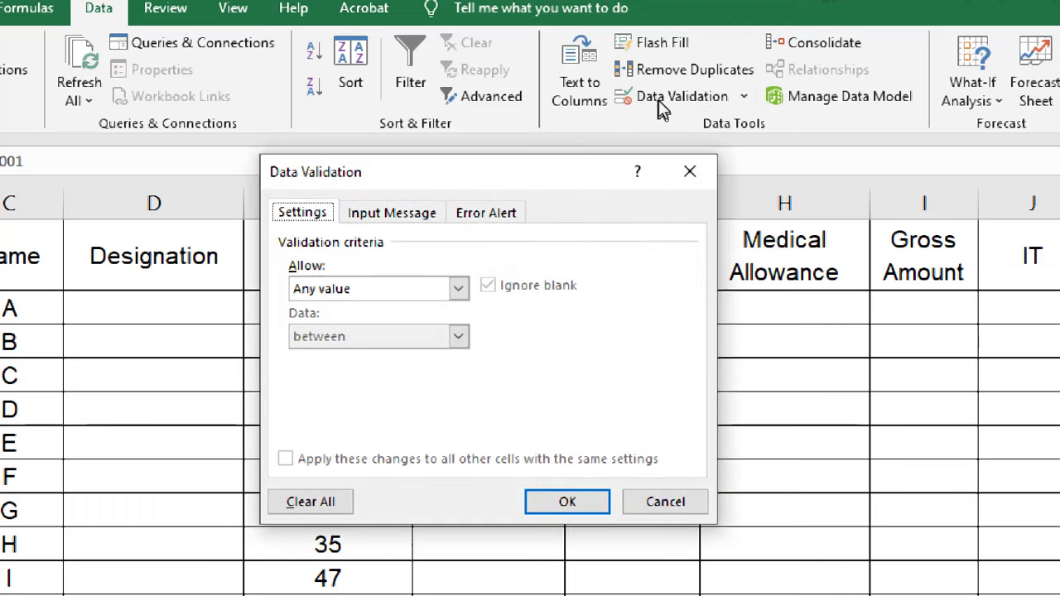
left_click_drag(513, 173, 578, 145)
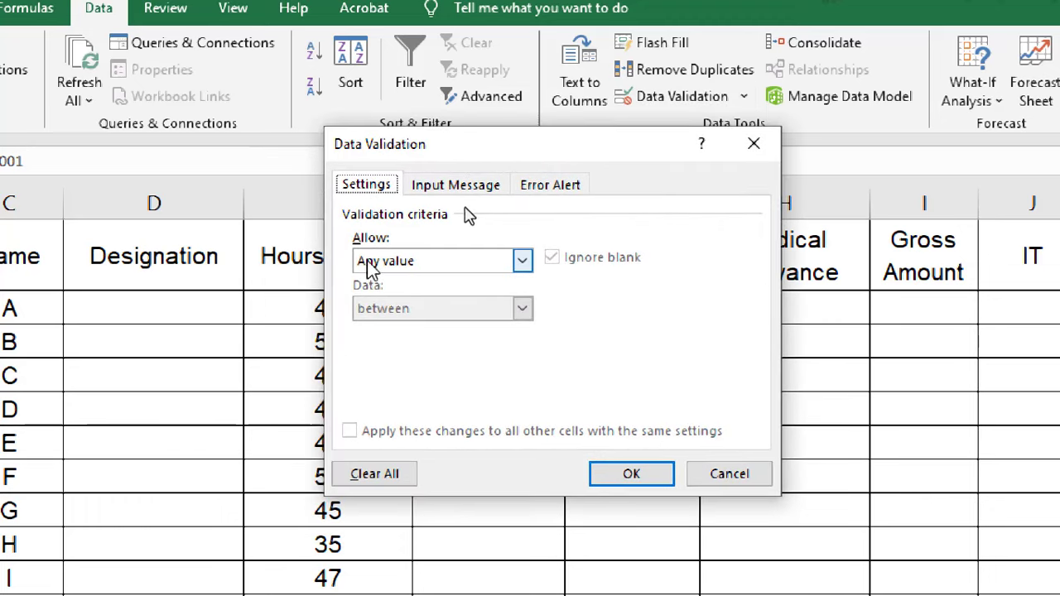
left_click(523, 261)
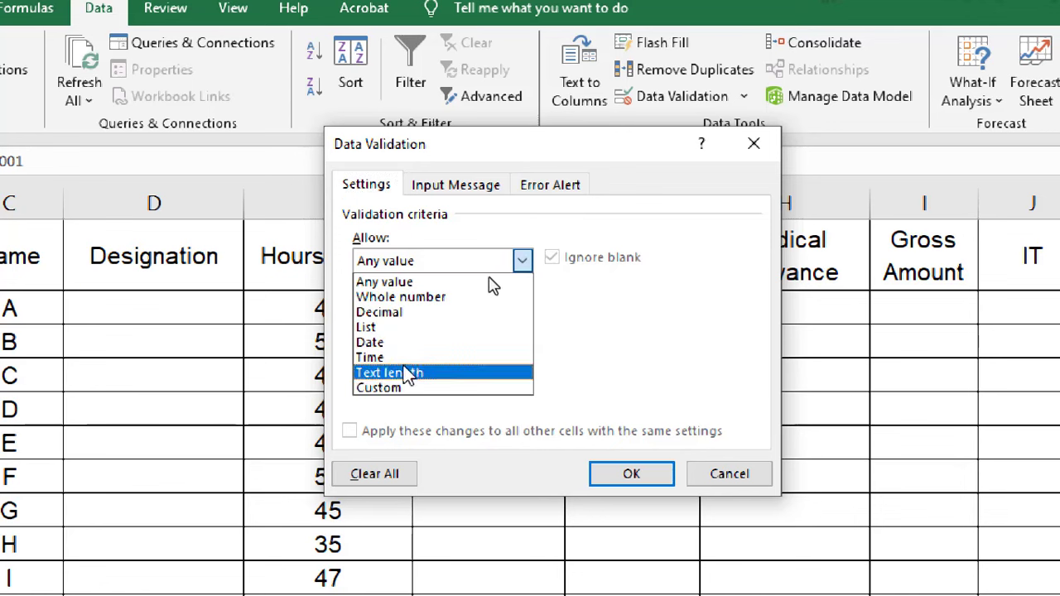
left_click(377, 387)
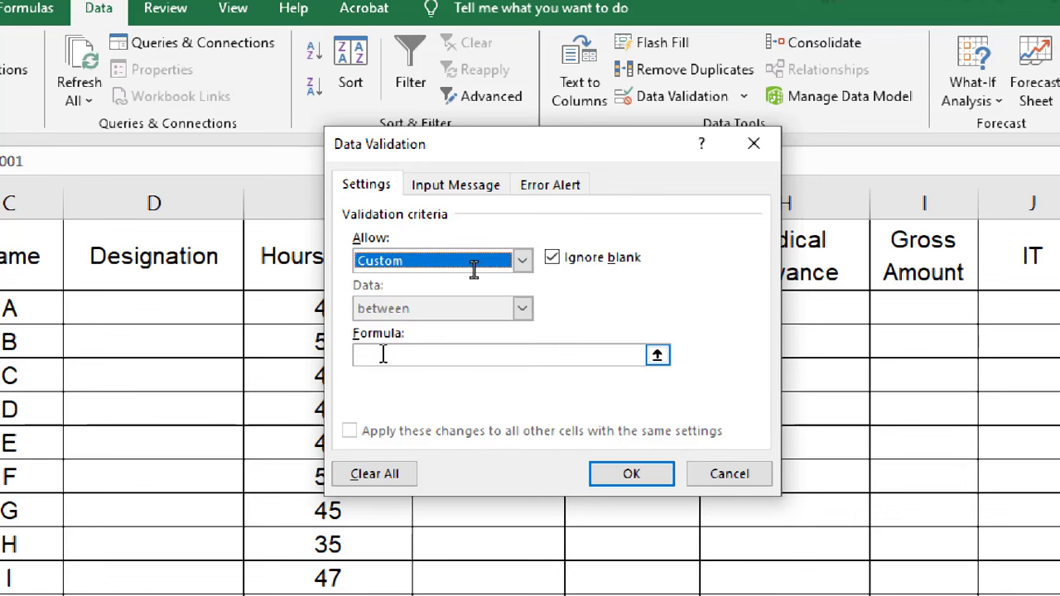
left_click(426, 354)
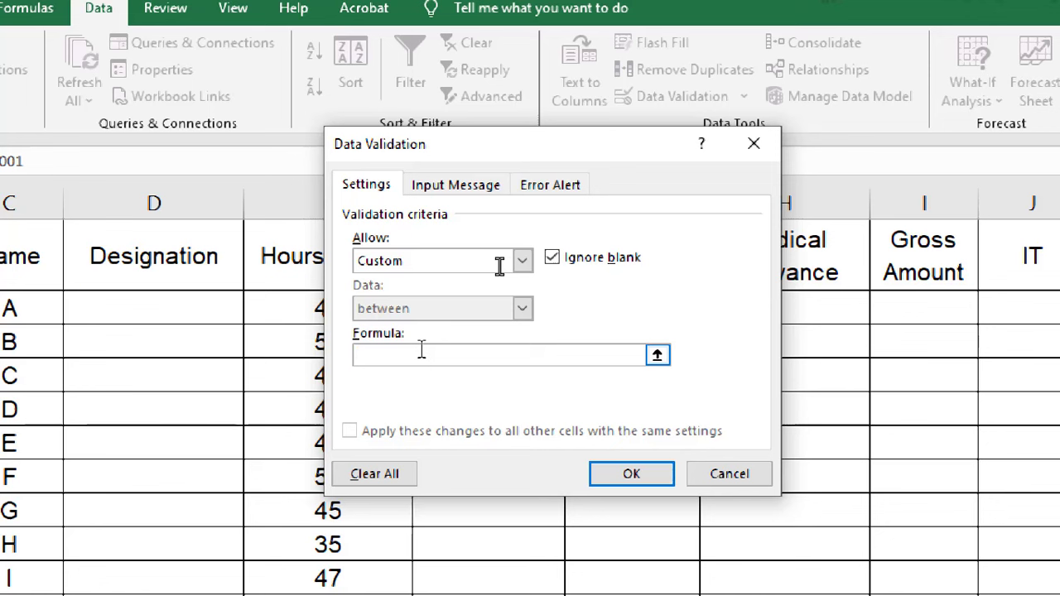
right_click(421, 351)
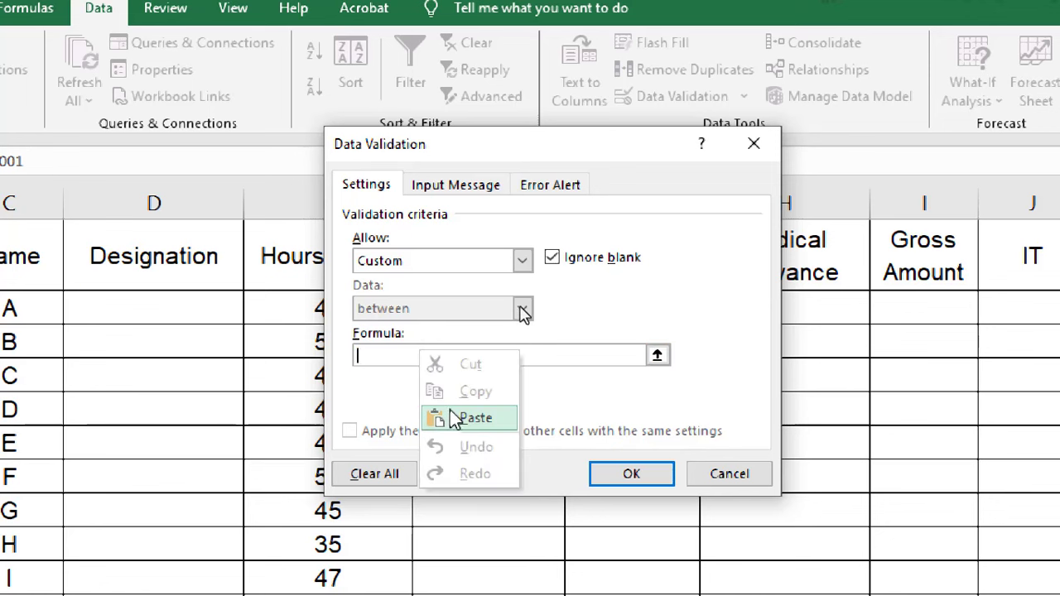
left_click(454, 418)
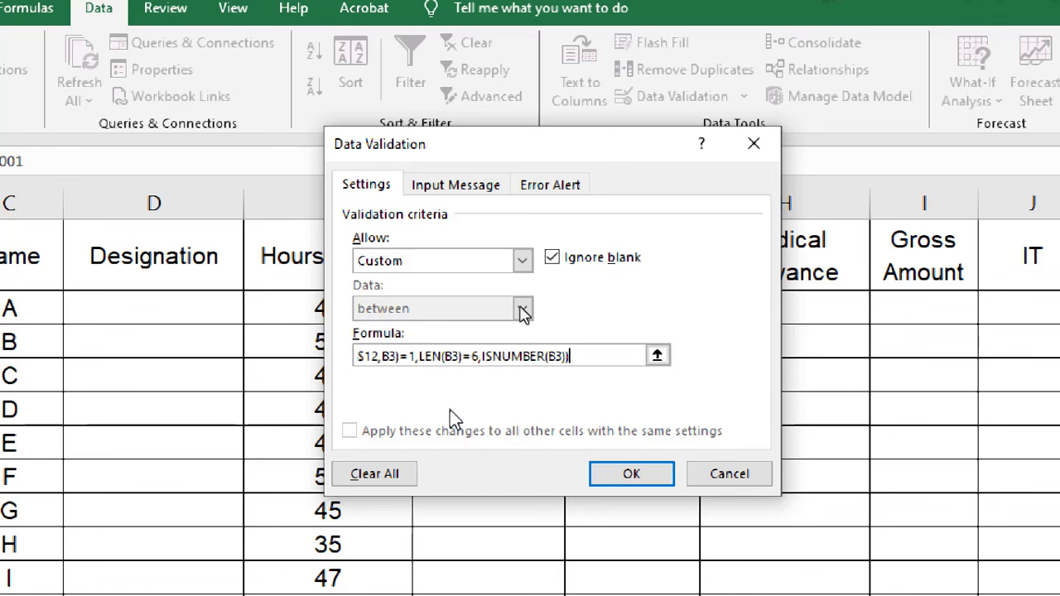
left_click(639, 477)
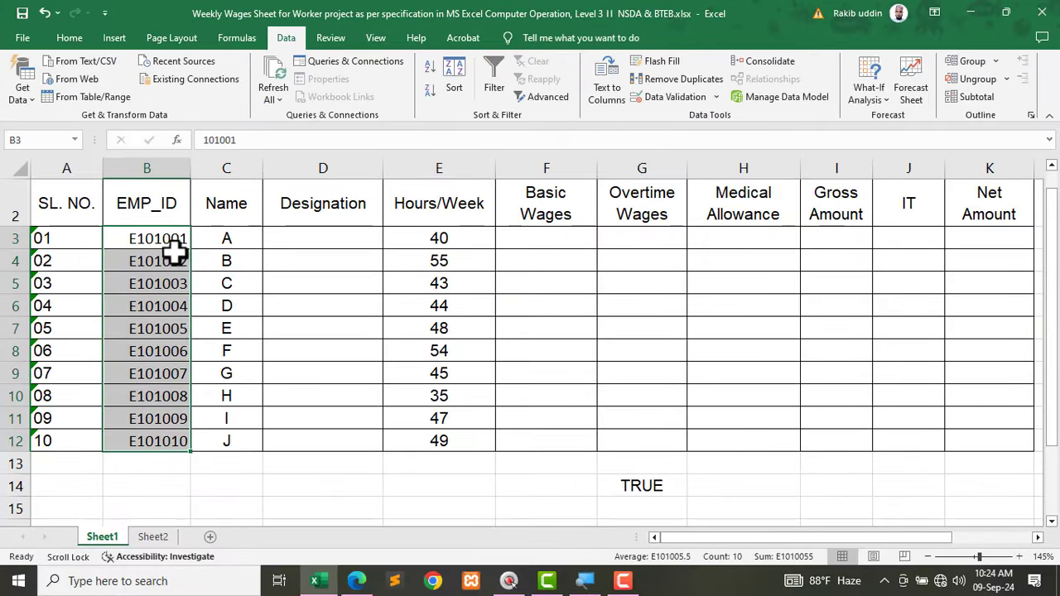
left_click(158, 240)
left_click(174, 265)
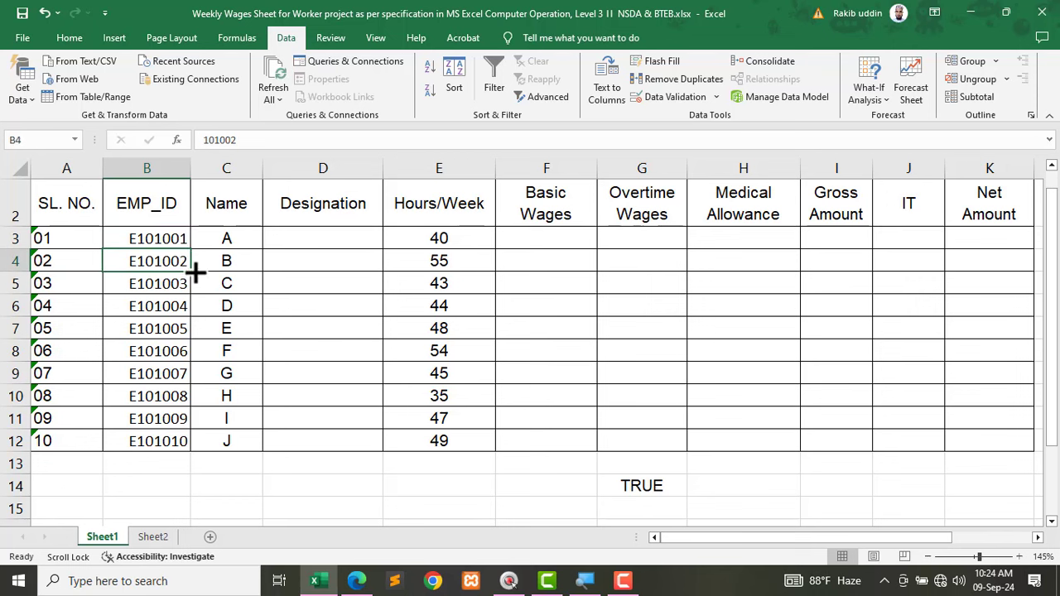
double_click(184, 263)
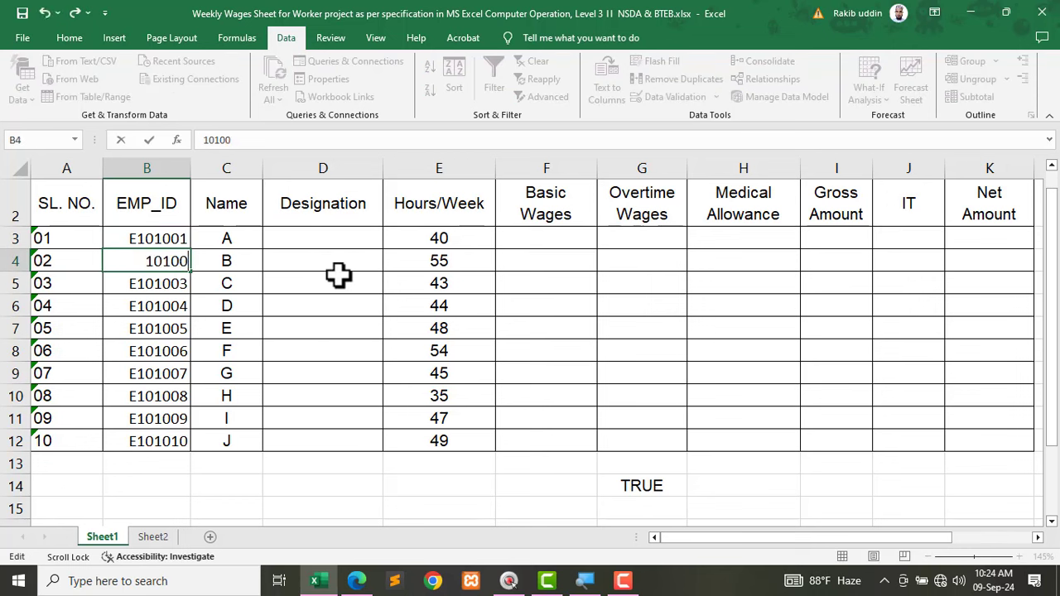
type("1")
key("Return")
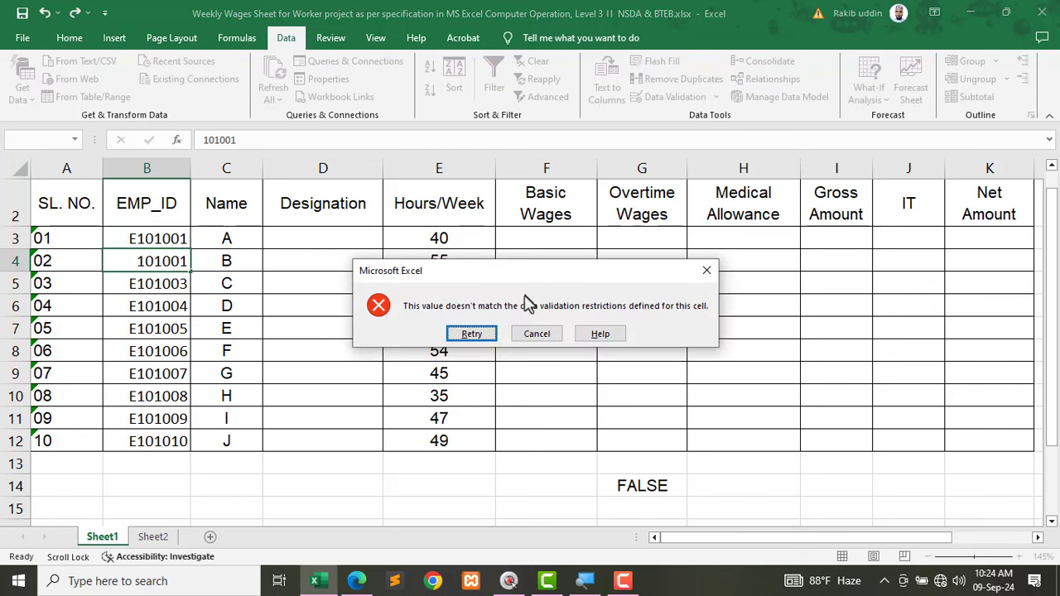
left_click_drag(527, 271, 429, 258)
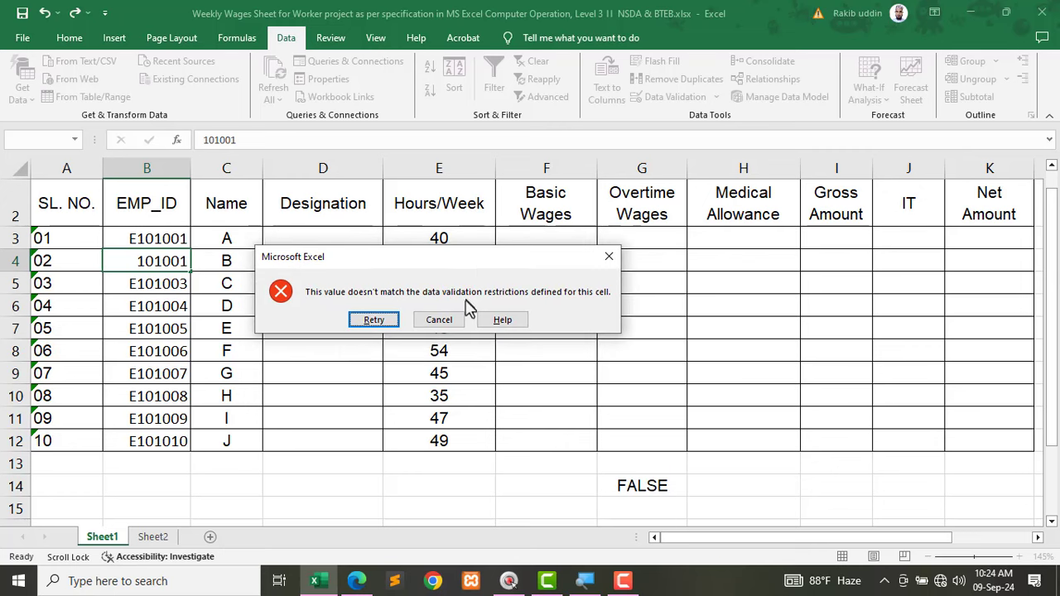
left_click(451, 323)
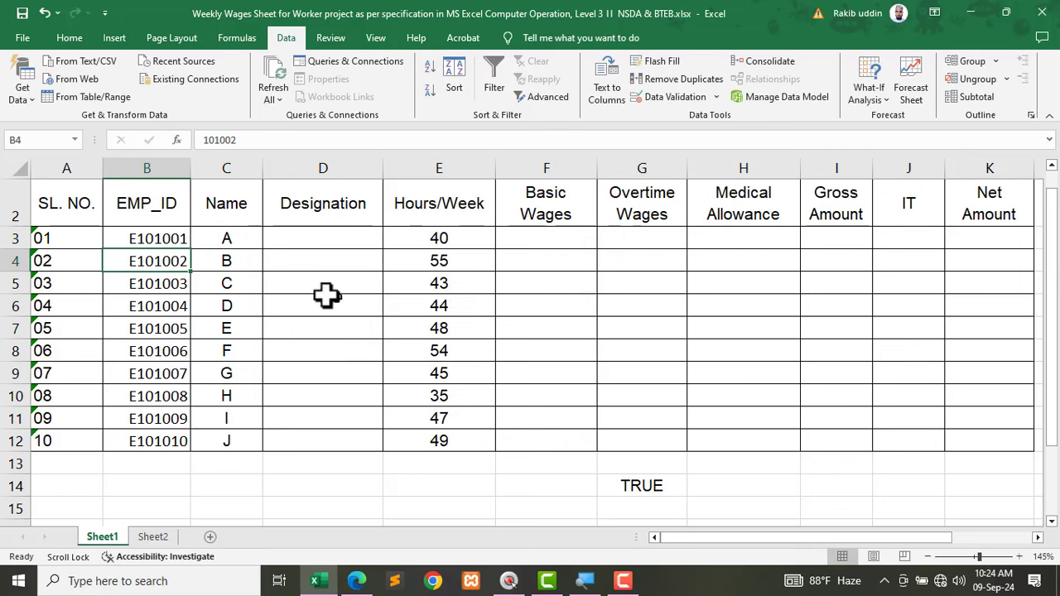
double_click(177, 265)
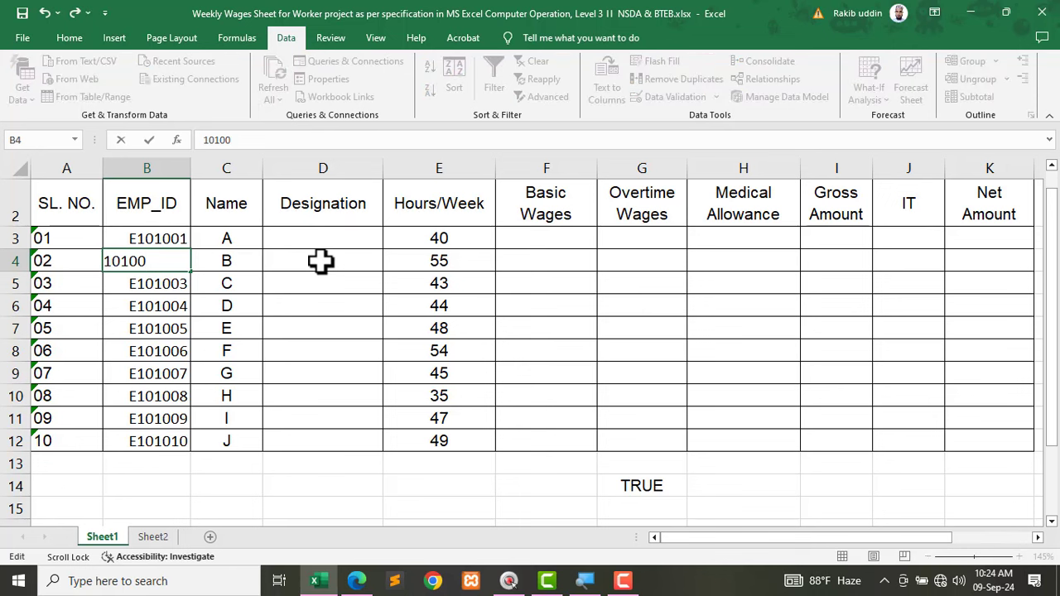
type("A")
key("Return")
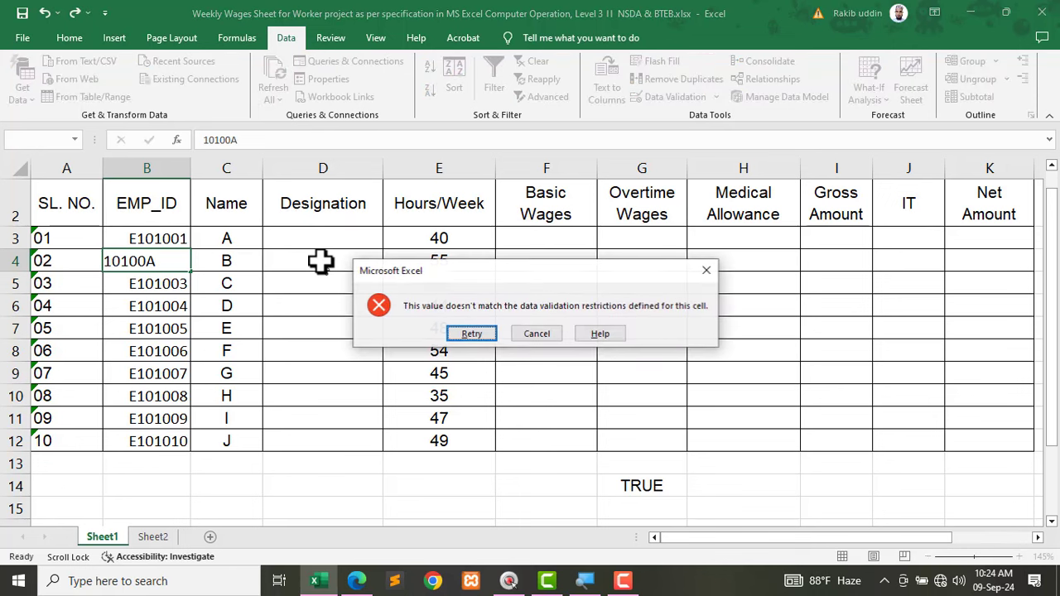
left_click_drag(440, 274, 383, 256)
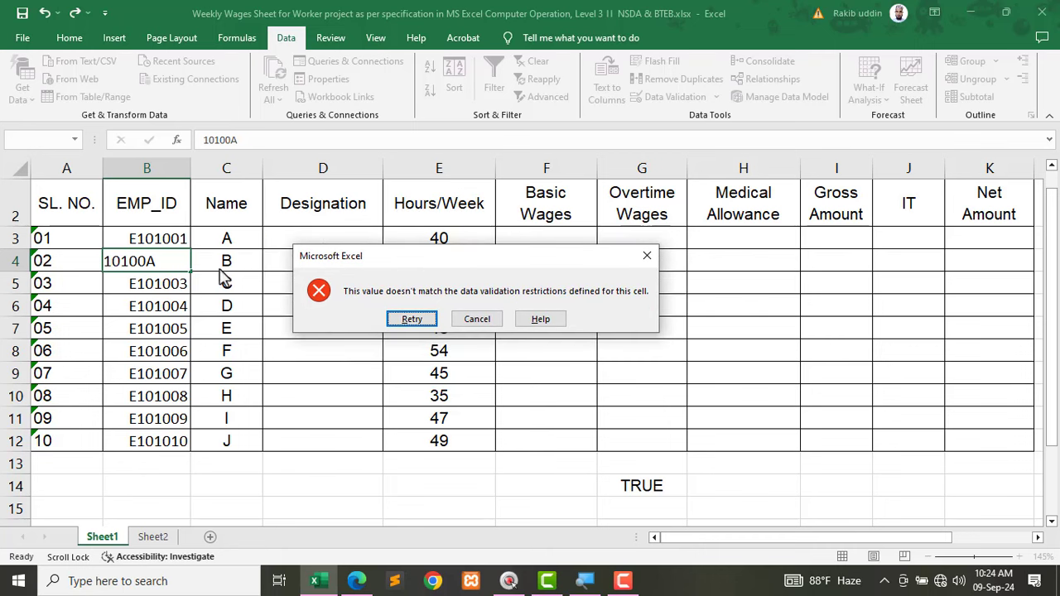
left_click(473, 322)
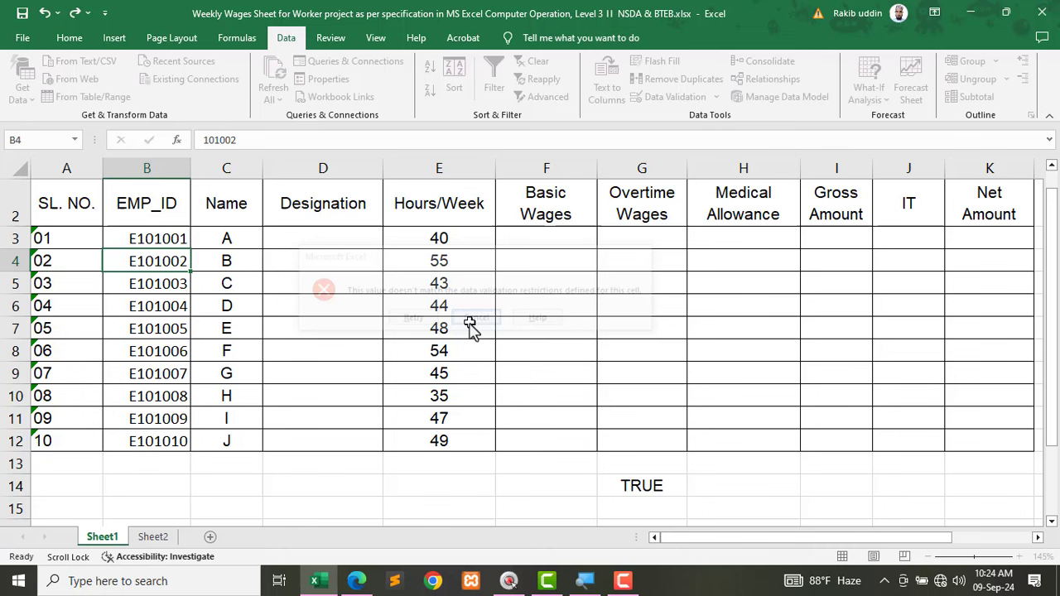
double_click(175, 260)
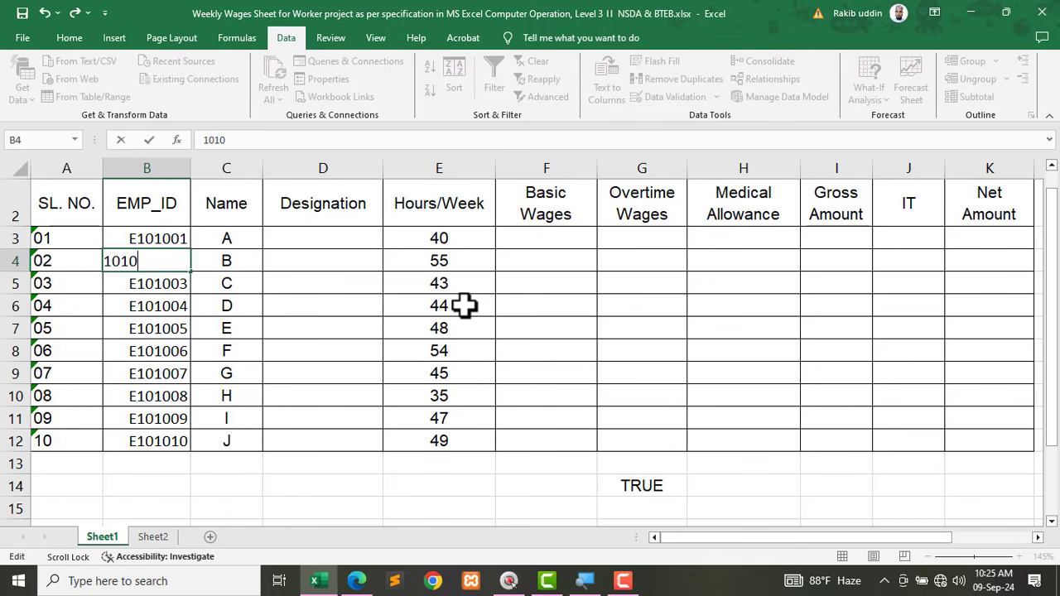
key("Return")
left_click(548, 339)
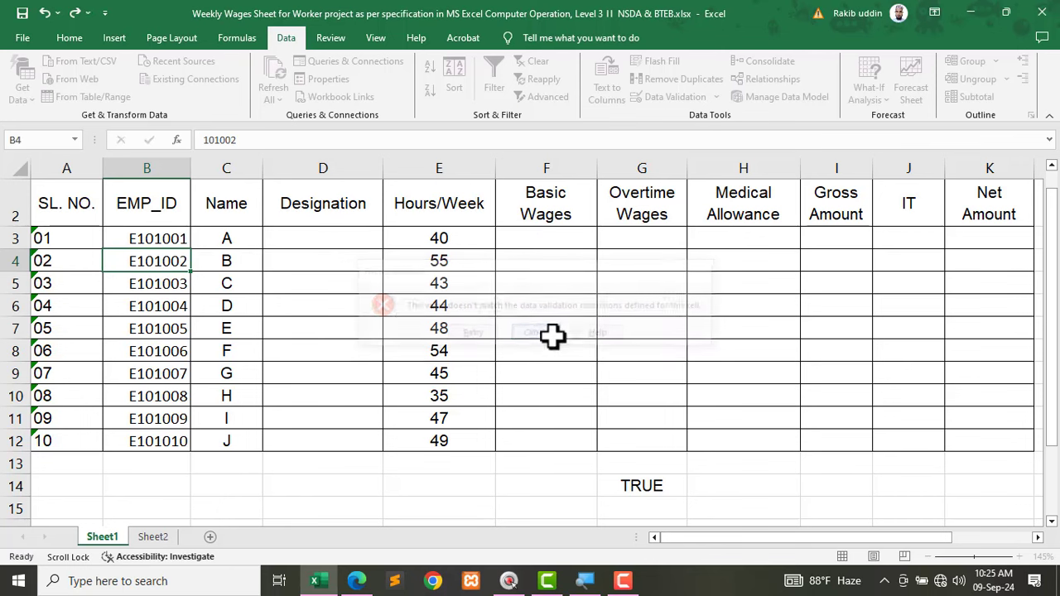
left_click_drag(156, 239, 144, 441)
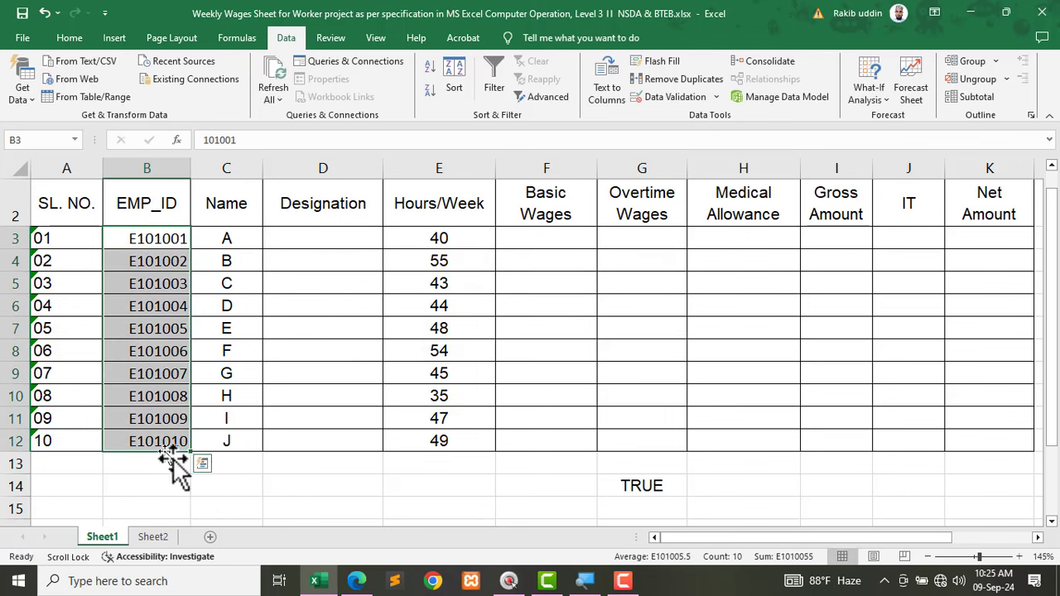
Step: In the PDF spec, underline the Designation dropdown requirement listing Grade-1, Grade-2 and Grade-3
left_click(356, 581)
scroll(389, 224, "down", 1)
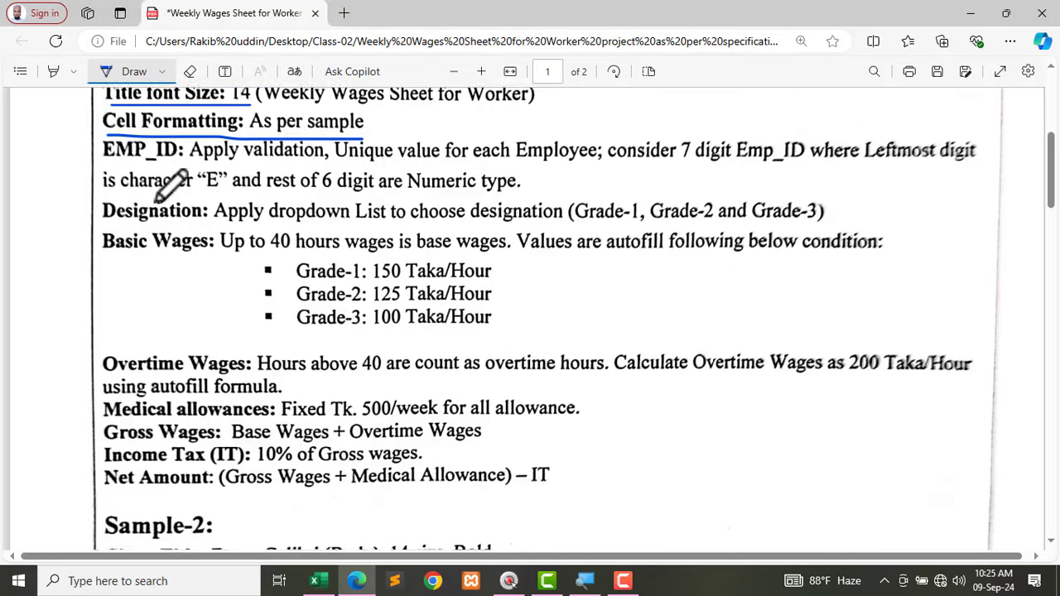
left_click_drag(102, 157, 544, 162)
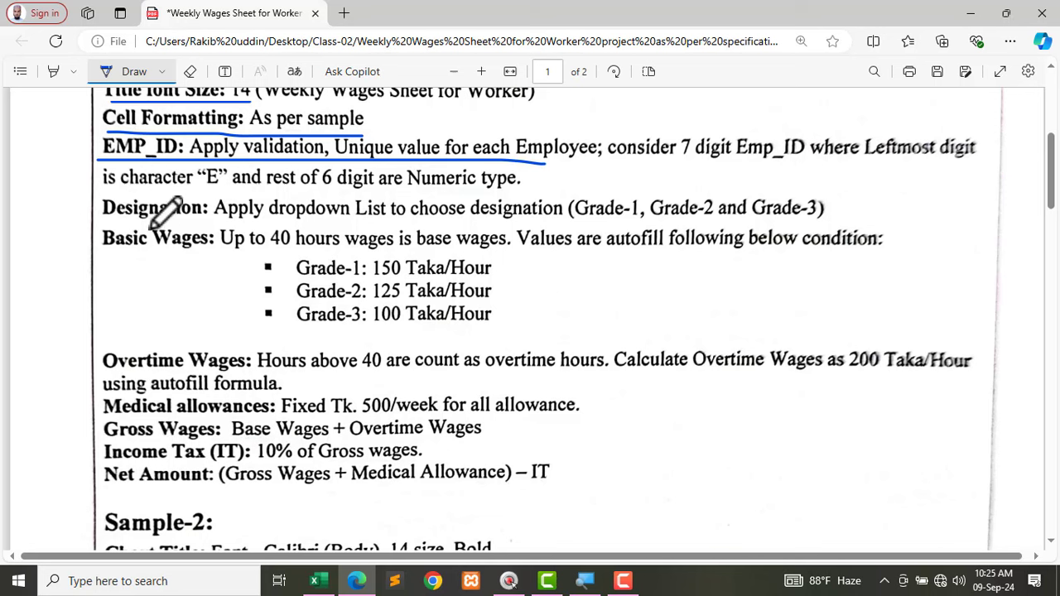
left_click_drag(102, 220, 196, 221)
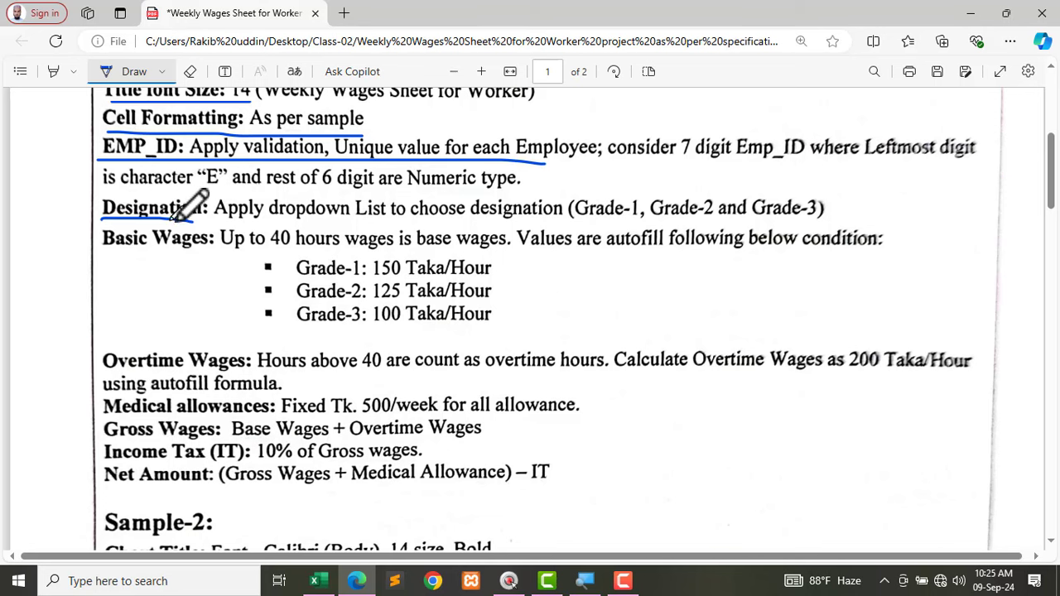
left_click_drag(215, 219, 548, 223)
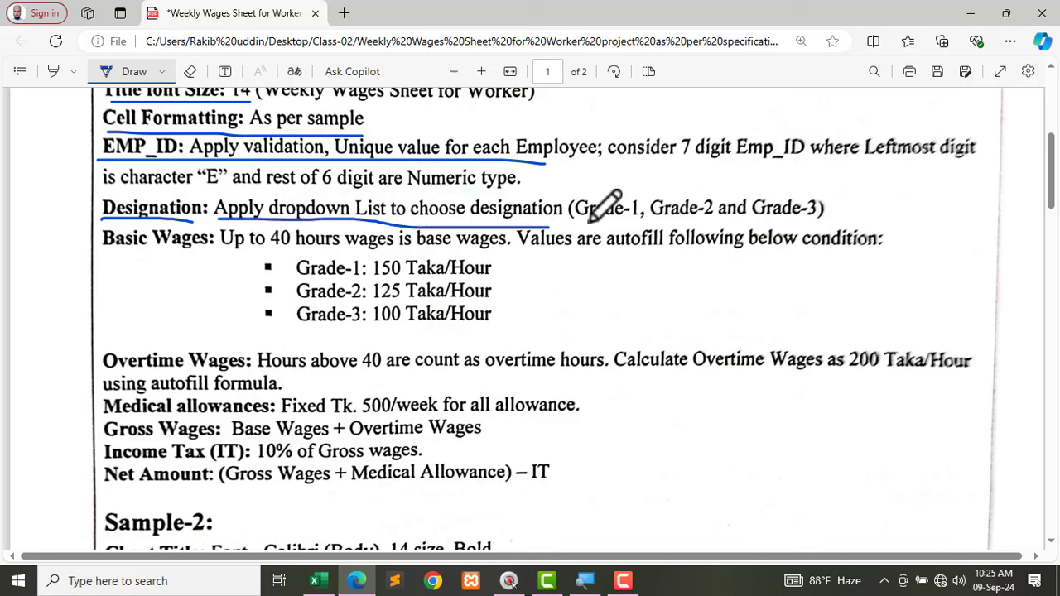
left_click_drag(579, 220, 801, 219)
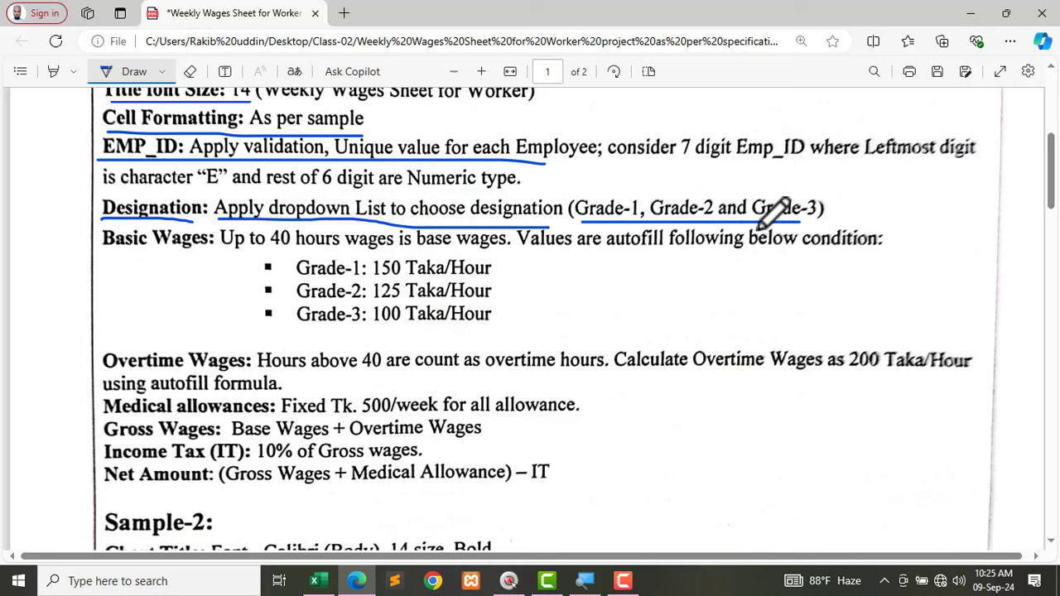
left_click(316, 581)
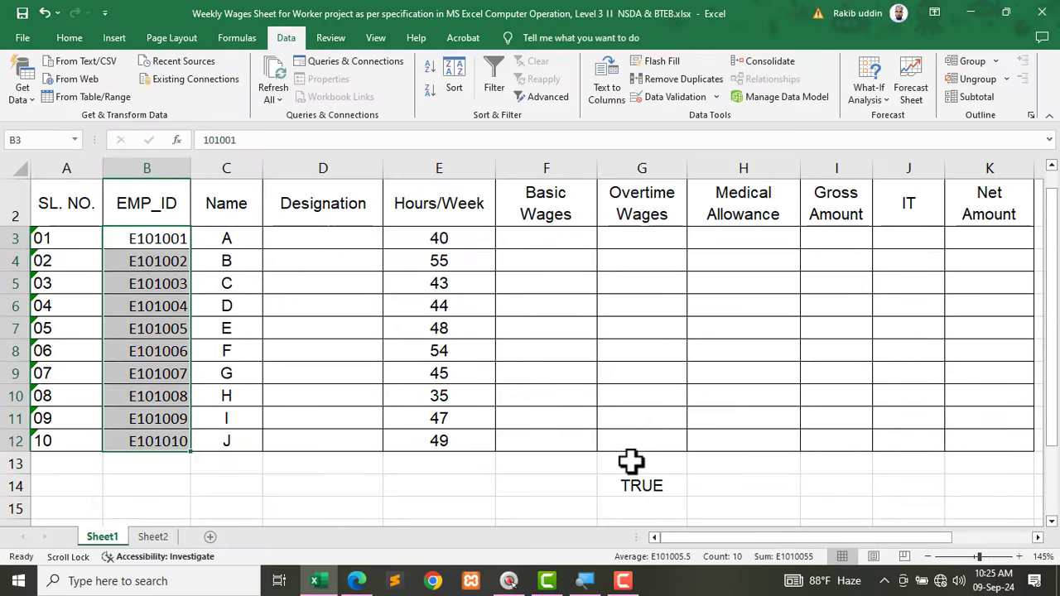
left_click_drag(722, 538, 724, 537)
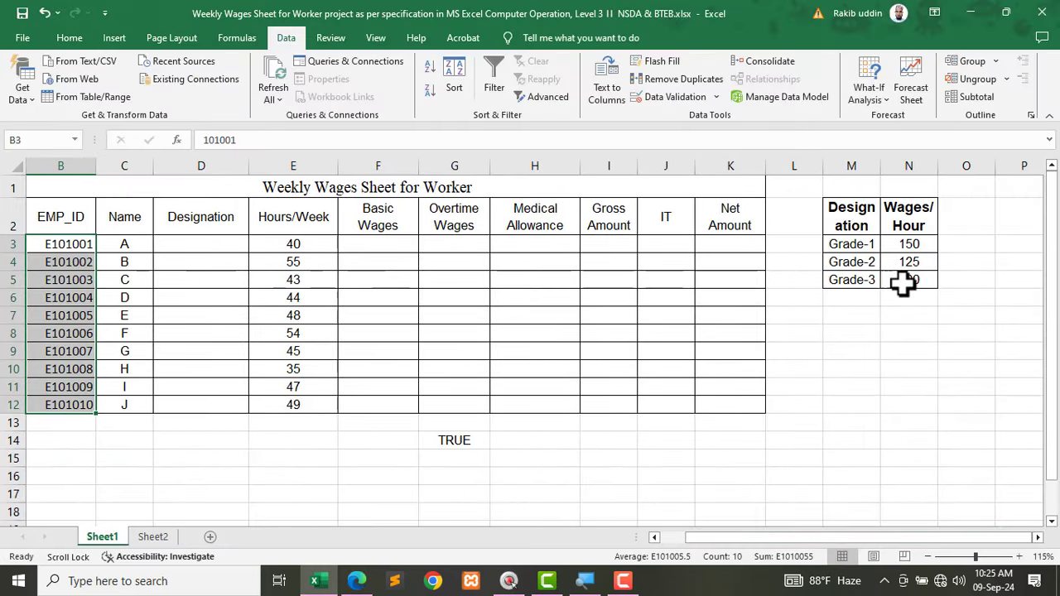
left_click_drag(833, 208, 903, 280)
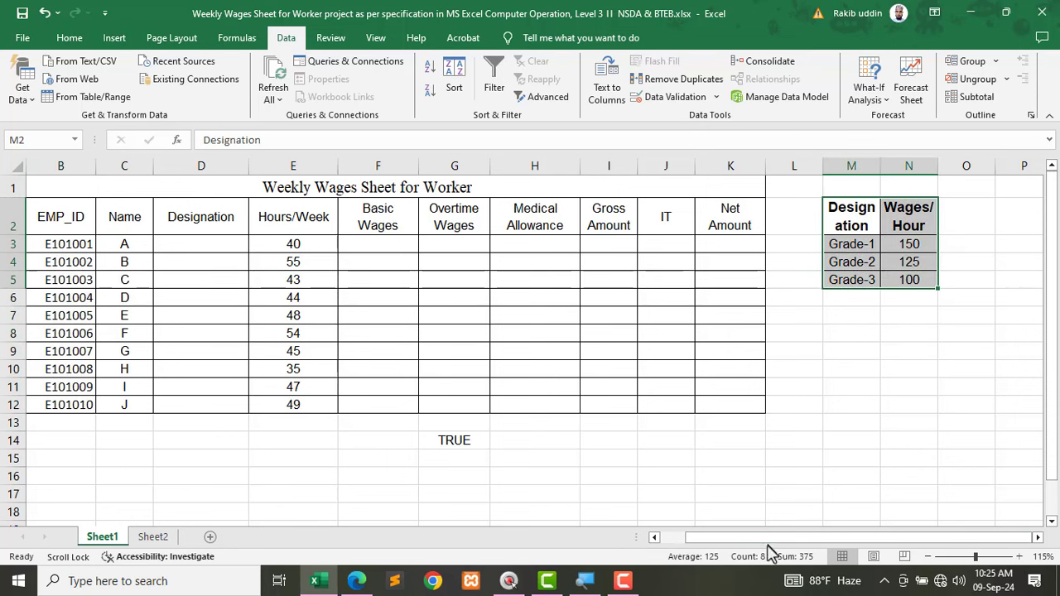
left_click_drag(768, 547, 729, 544)
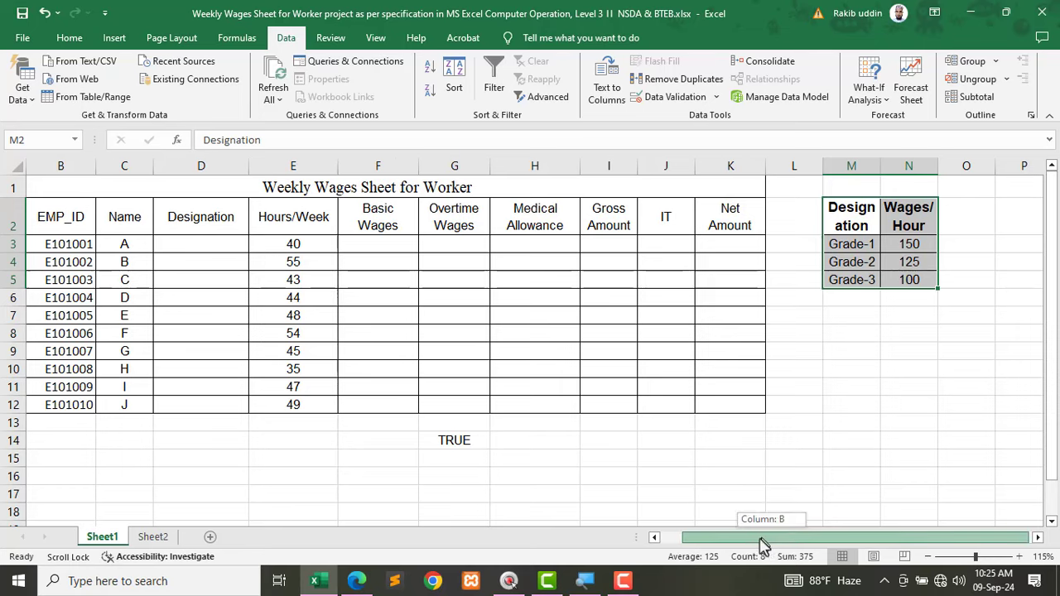
left_click(505, 492)
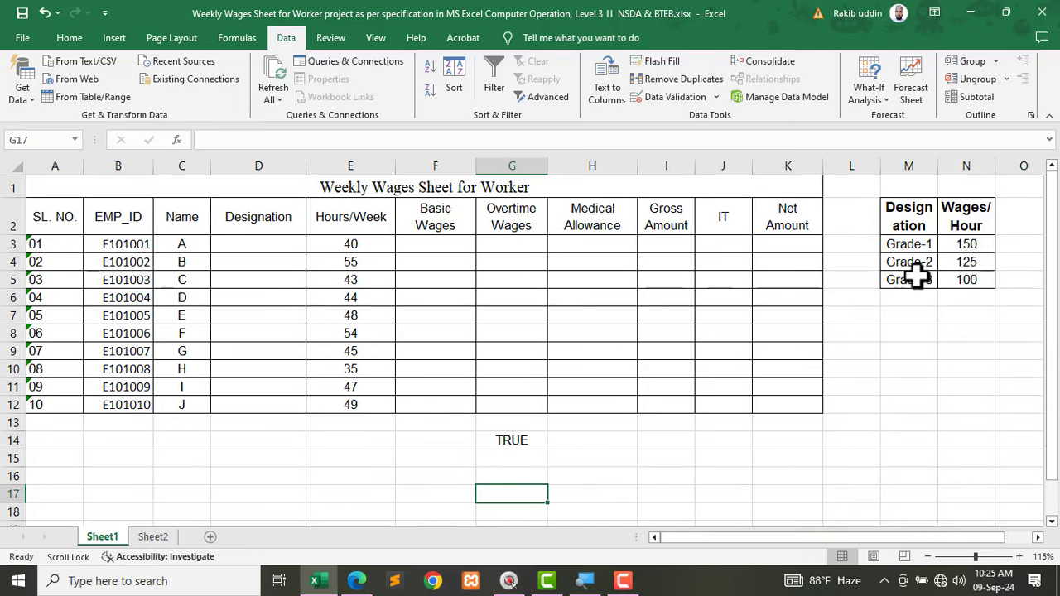
left_click_drag(247, 241, 246, 405)
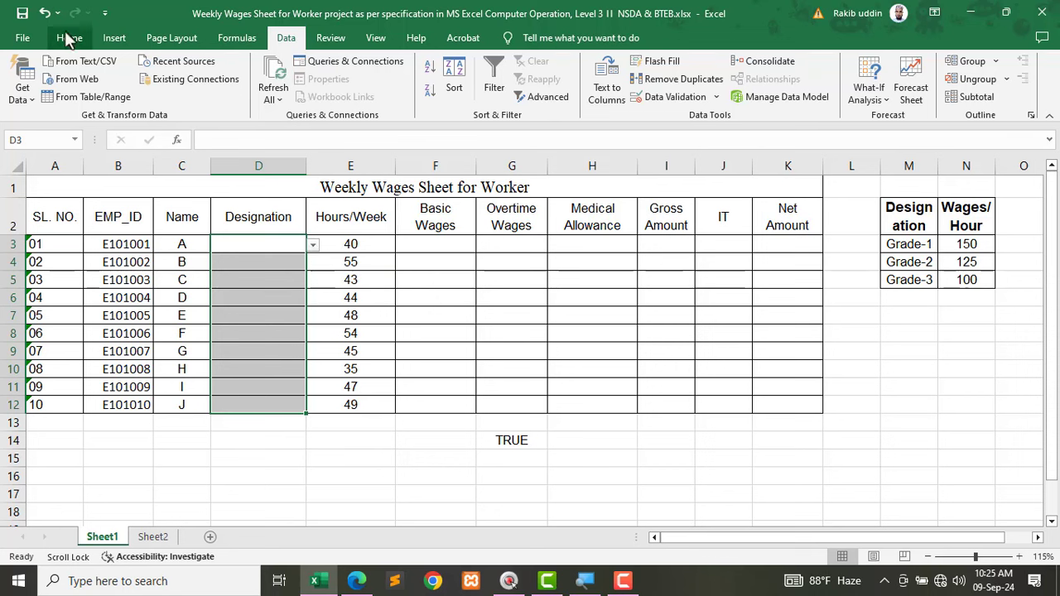
left_click(414, 510)
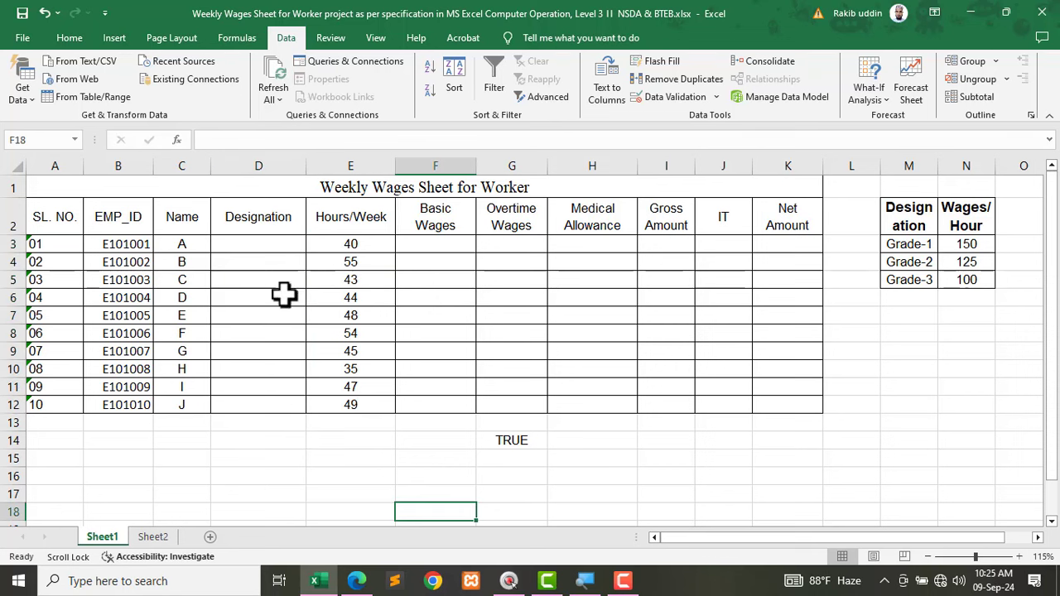
mouse_move(253, 245)
left_mouse_down()
mouse_move(248, 421)
mouse_move(249, 405)
left_mouse_up()
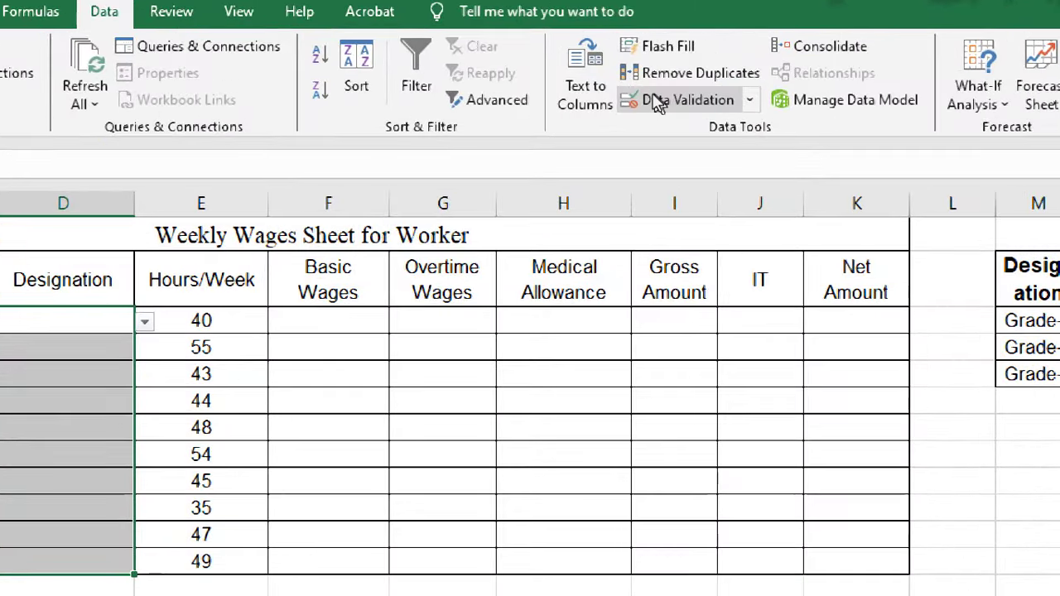
Step: Confirm the Designation validation as a List with source Grade-1,Grade-2,Grade-3
left_click(651, 97)
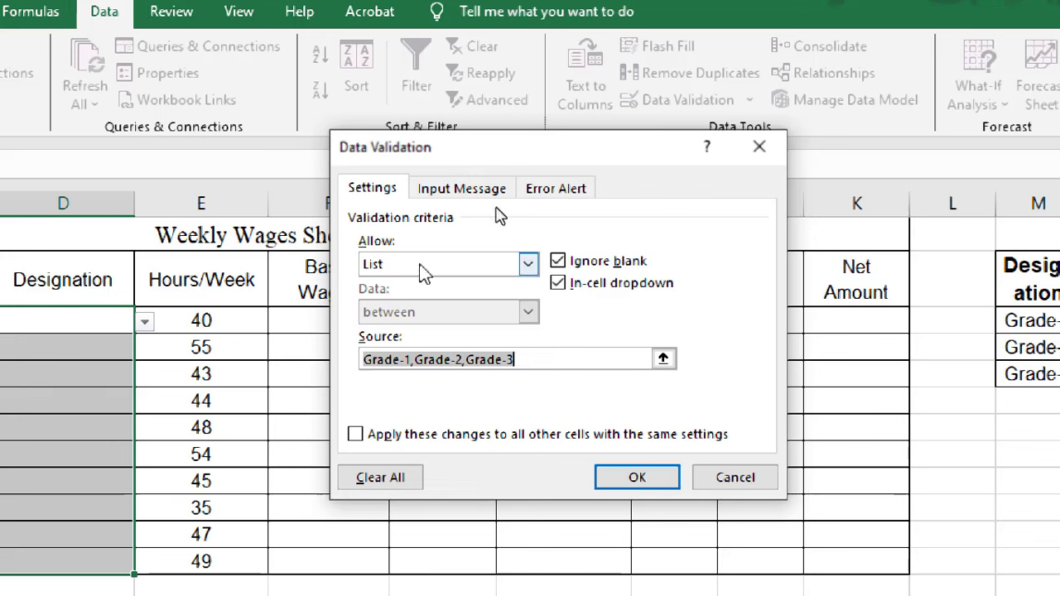
left_click(528, 263)
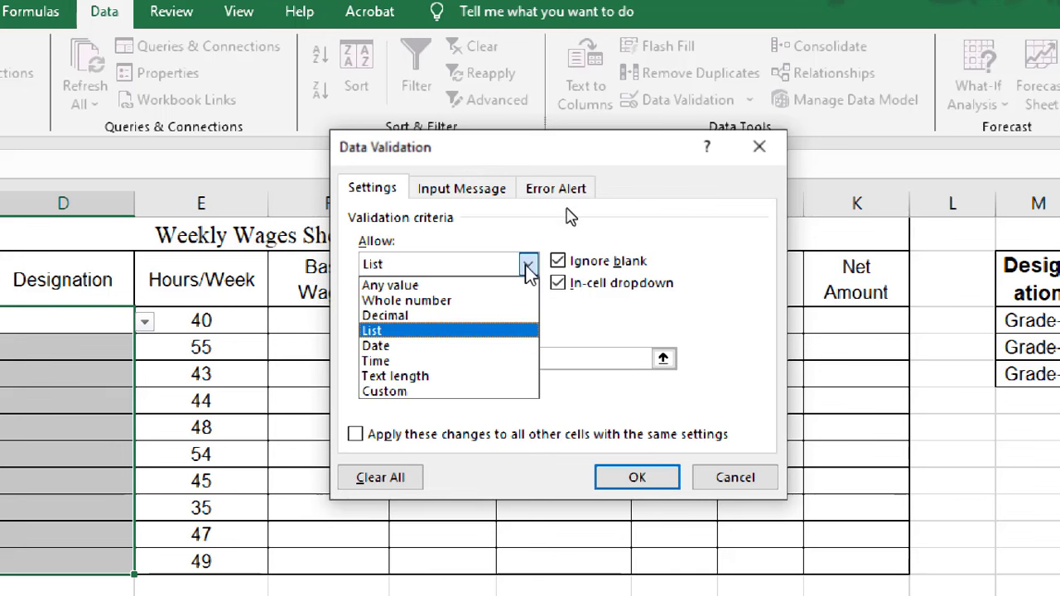
left_click(389, 331)
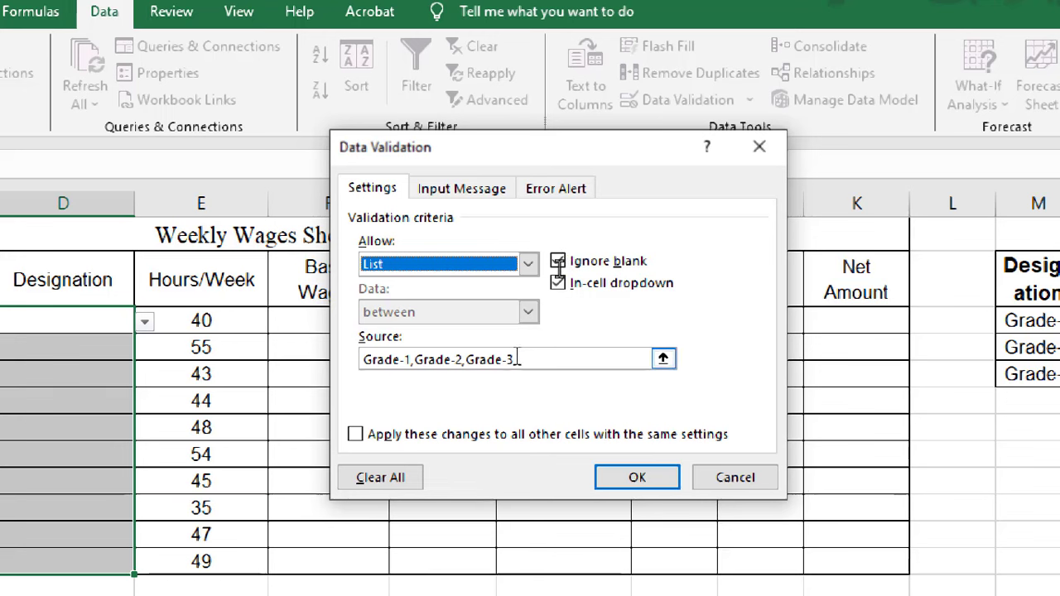
left_click(525, 358)
left_click(406, 359)
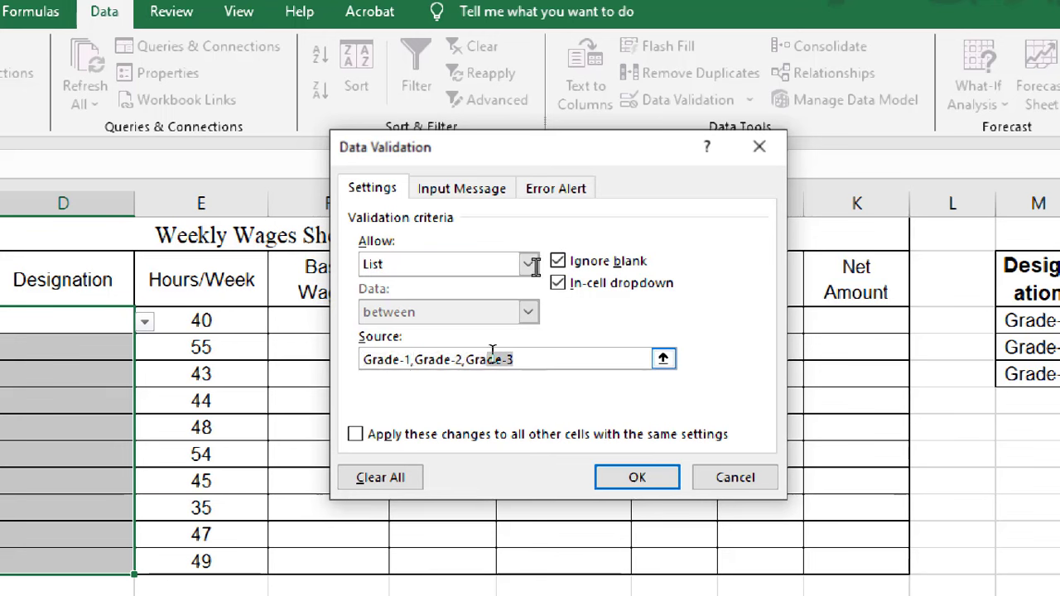
left_click(654, 478)
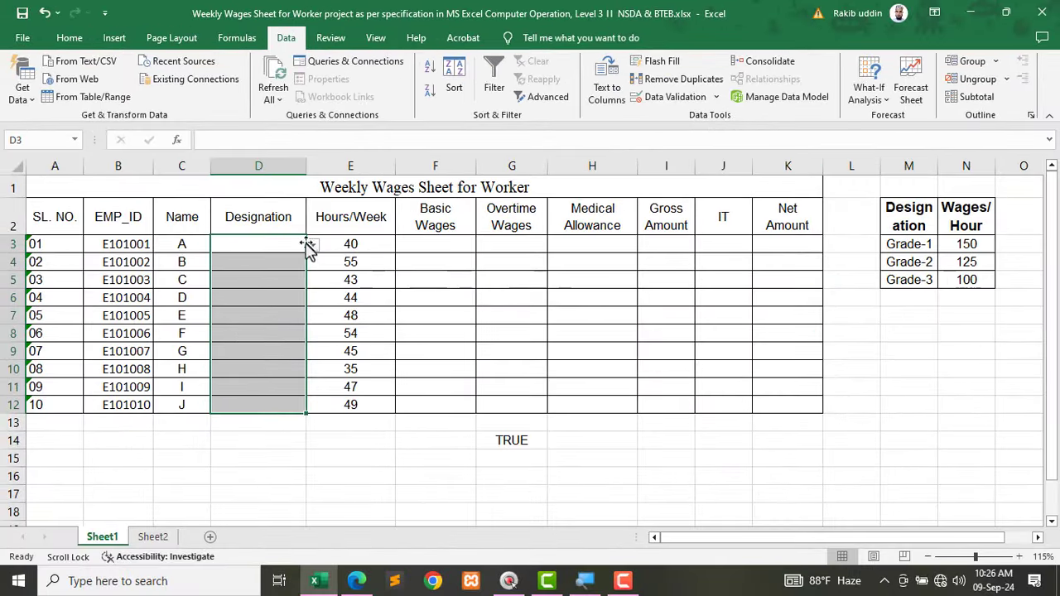
Step: Choose Grade-2 from the dropdowns in D3 and D4
left_click(313, 246)
left_click(300, 260)
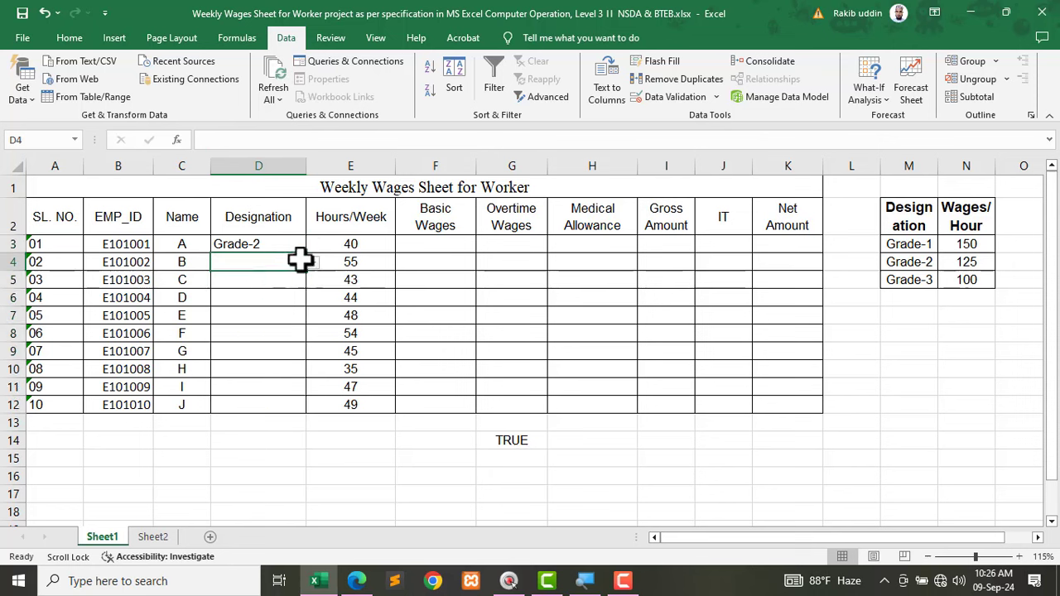
left_click(312, 262)
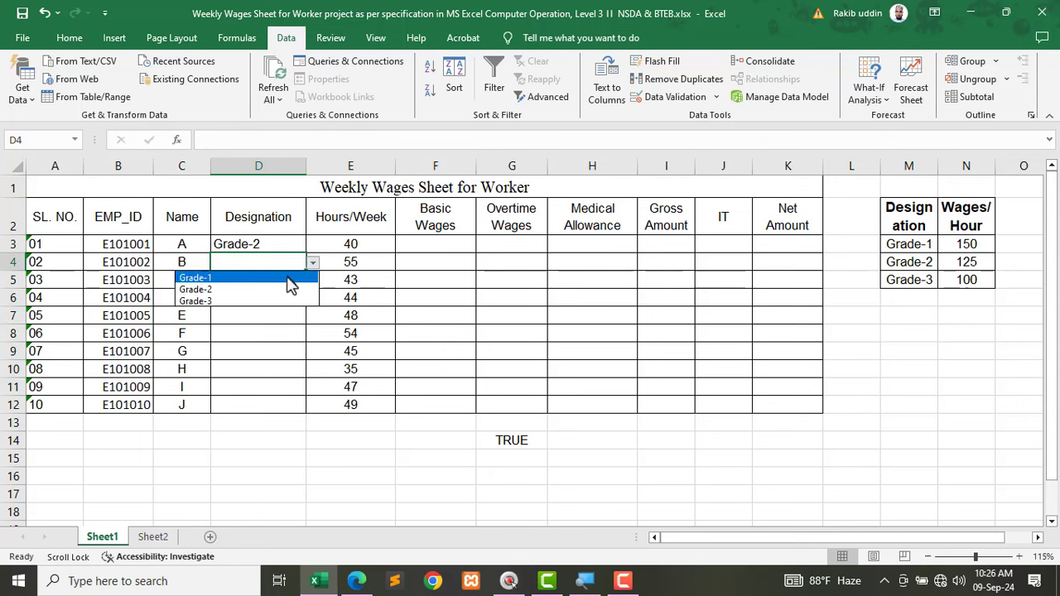
left_click(270, 290)
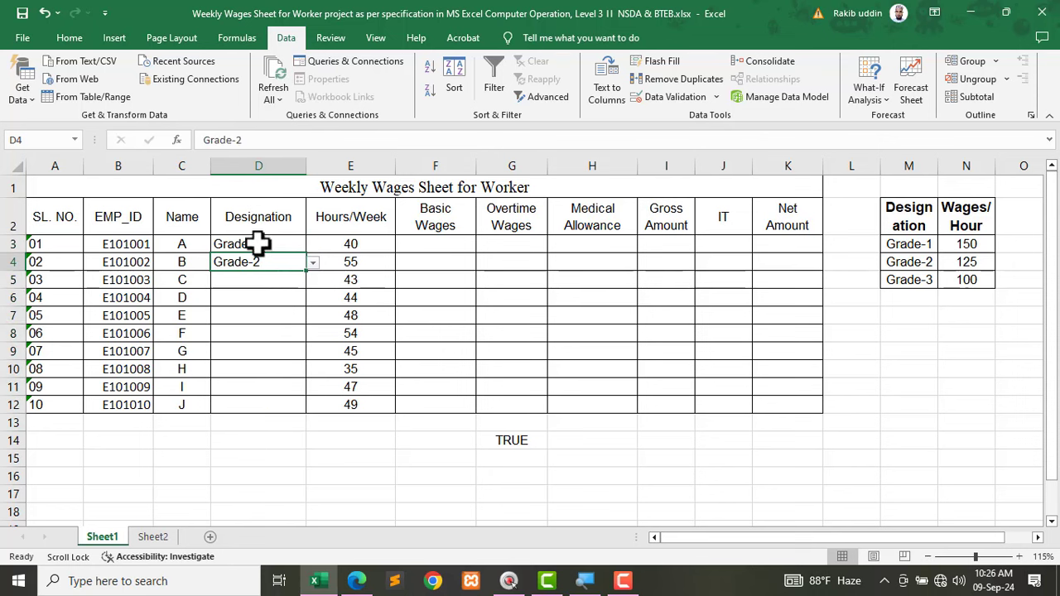
left_click_drag(248, 243, 246, 404)
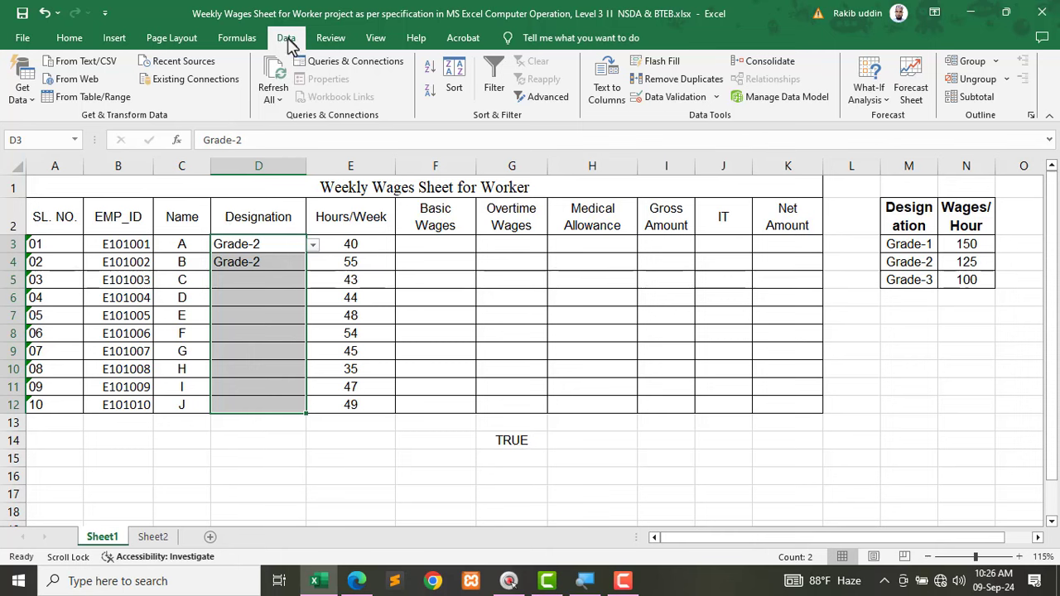
Step: Replace the Designation validation with a List sourced from the grades in M3:M5
left_click(672, 99)
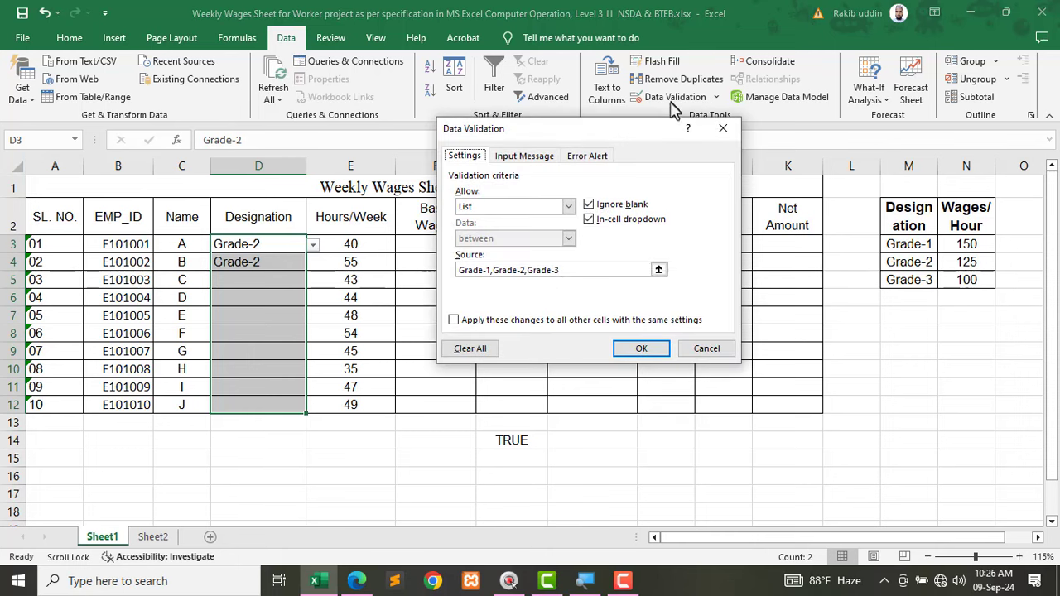
left_click(471, 351)
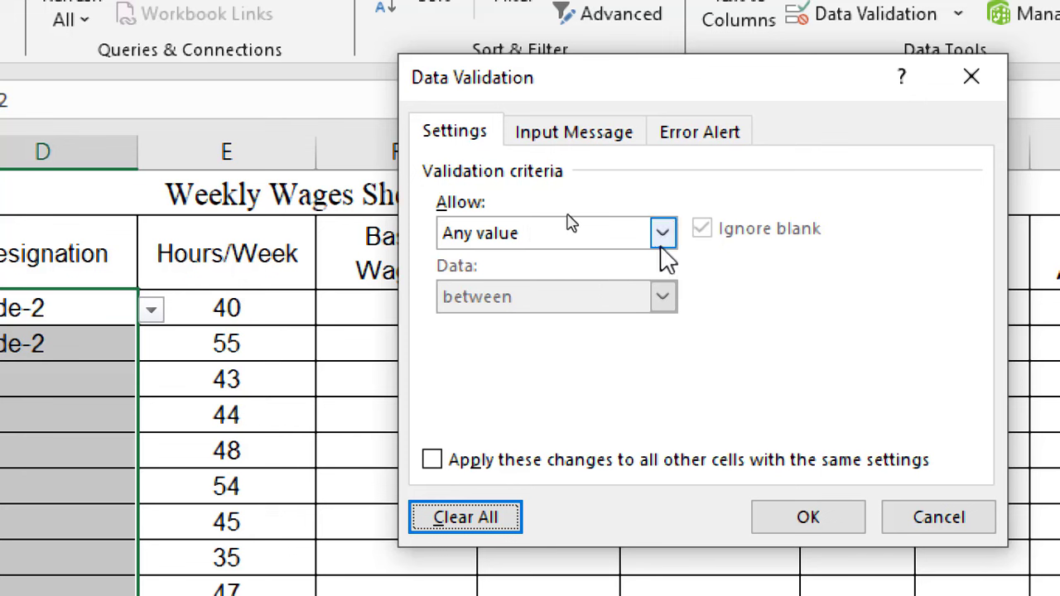
left_click(664, 234)
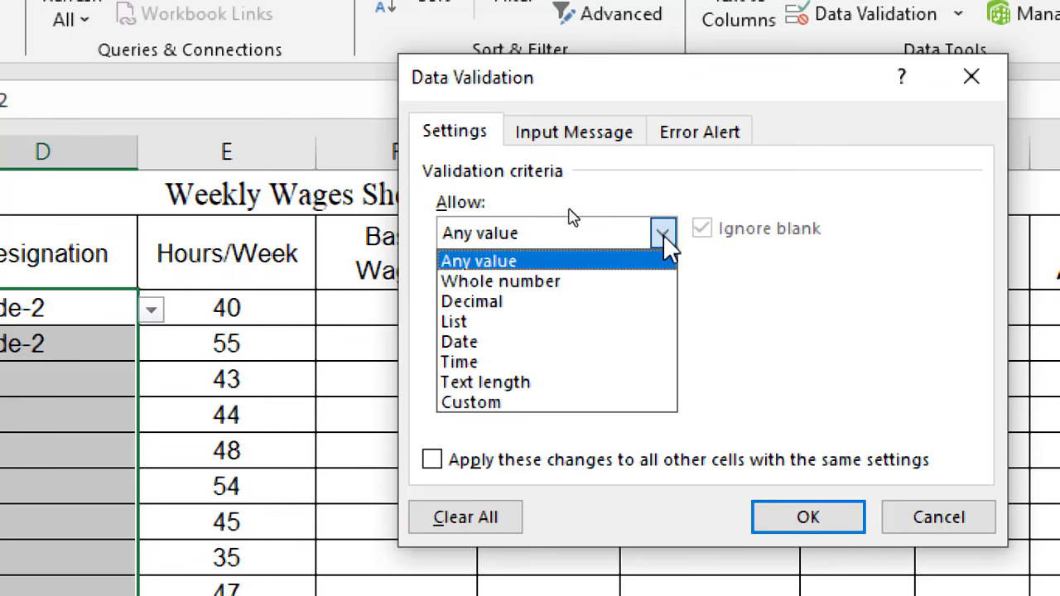
left_click(535, 323)
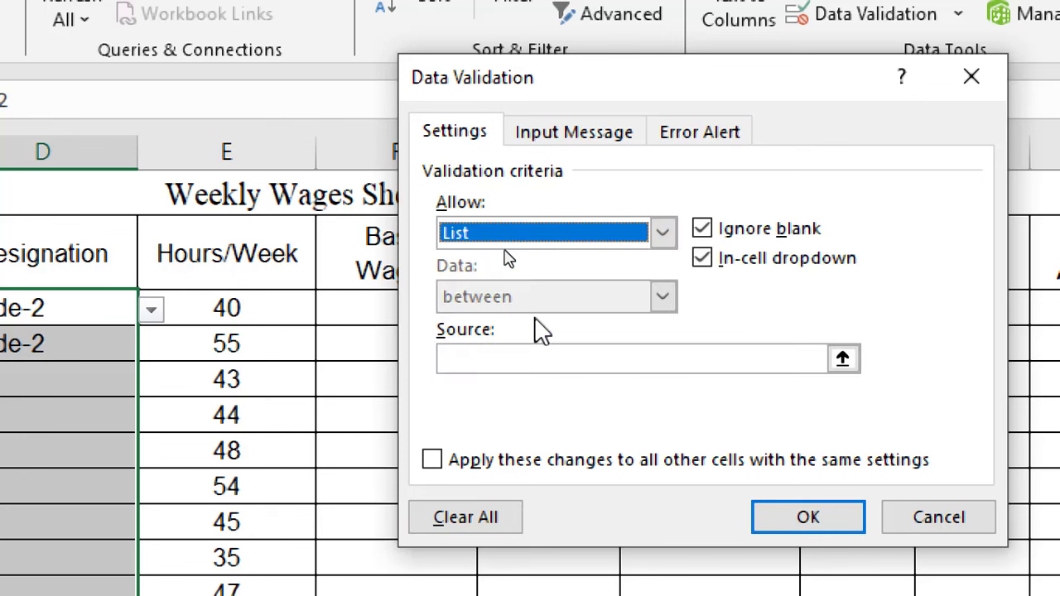
left_click(478, 359)
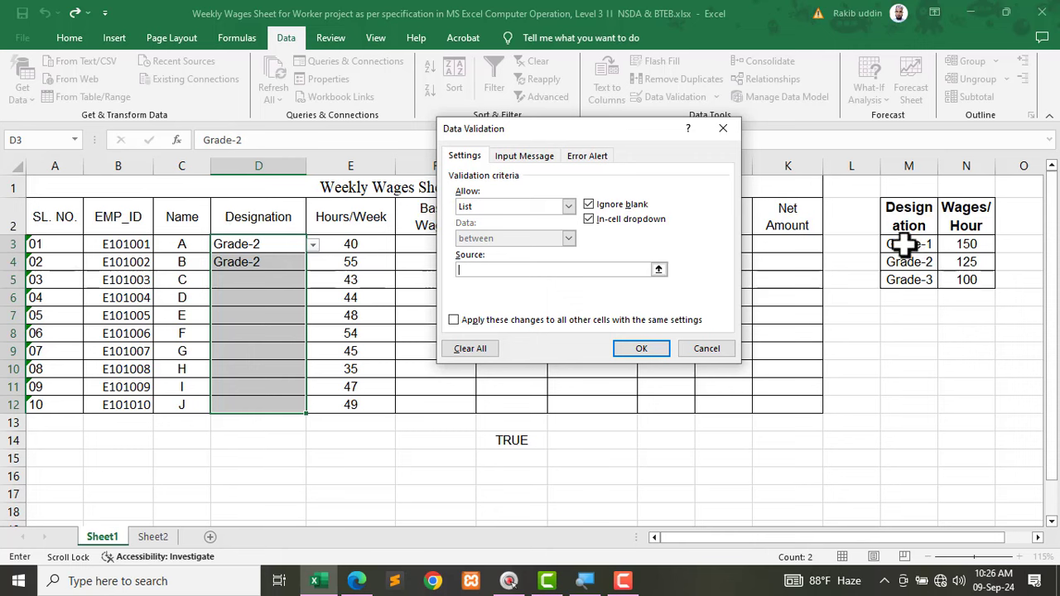
left_click_drag(907, 244, 898, 284)
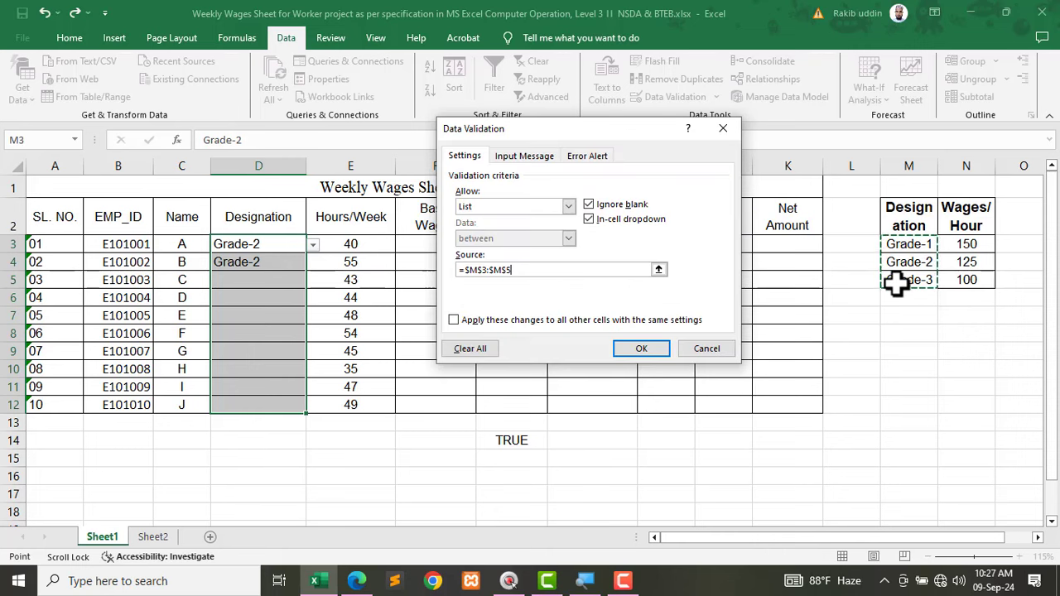
left_click(642, 348)
Step: Choose Grade-2 from the dropdown in D5
left_click(278, 262)
left_click(297, 283)
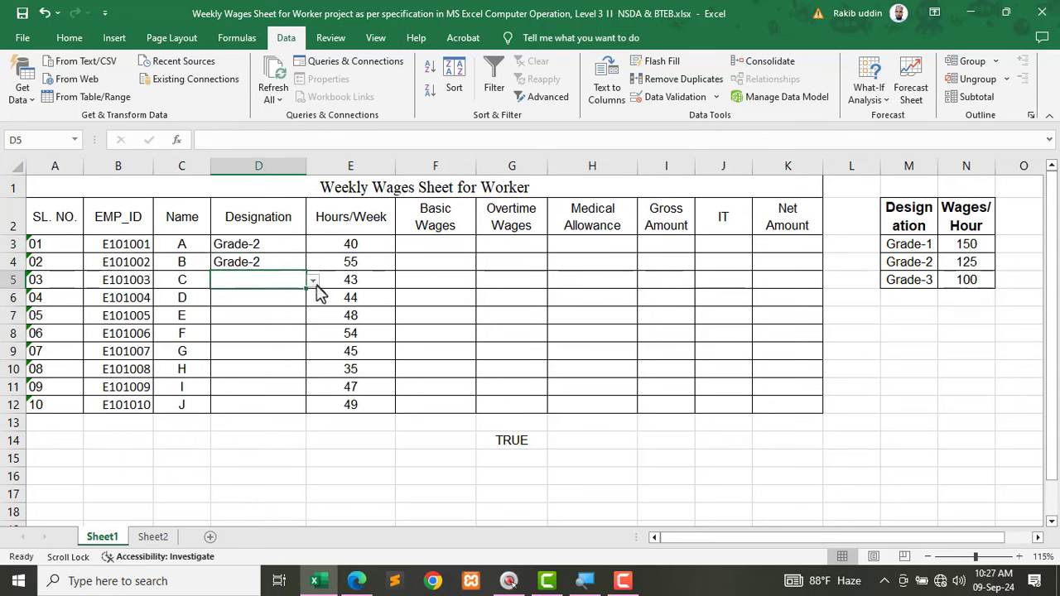
left_click(313, 281)
left_click(284, 304)
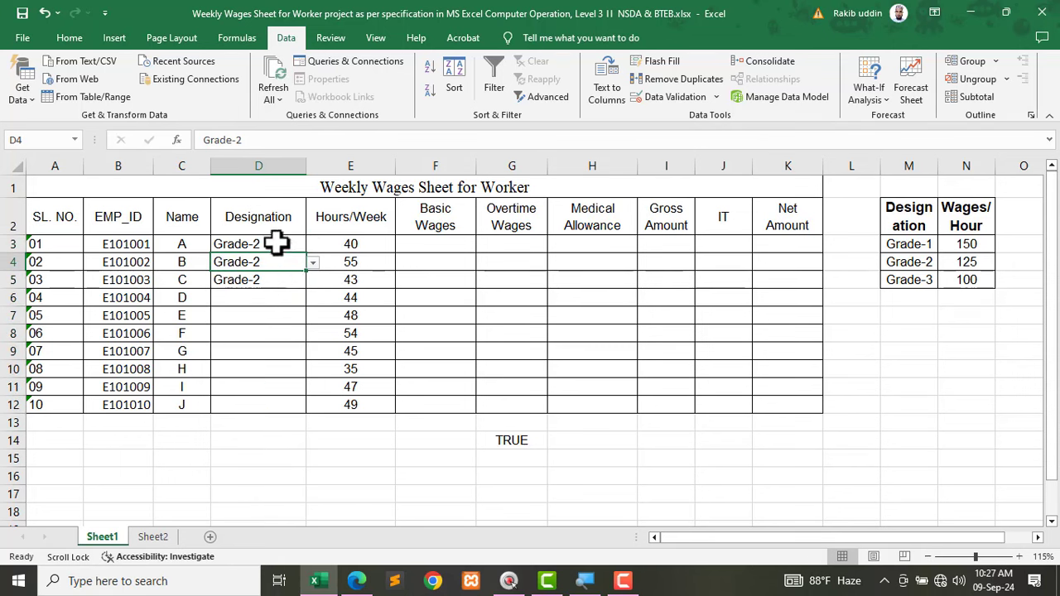
left_click_drag(279, 242, 268, 265)
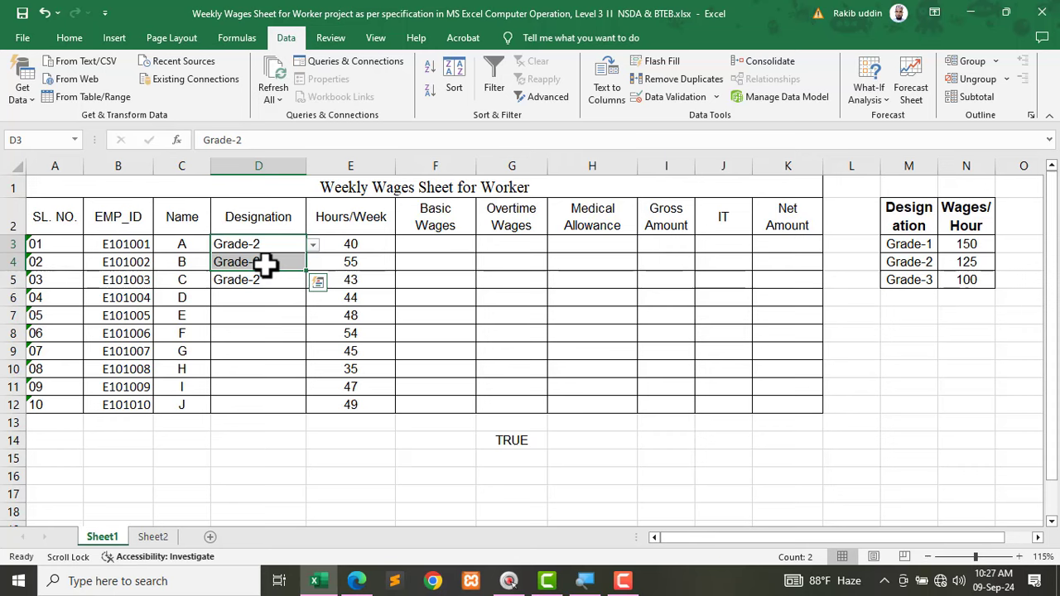
left_click(255, 282)
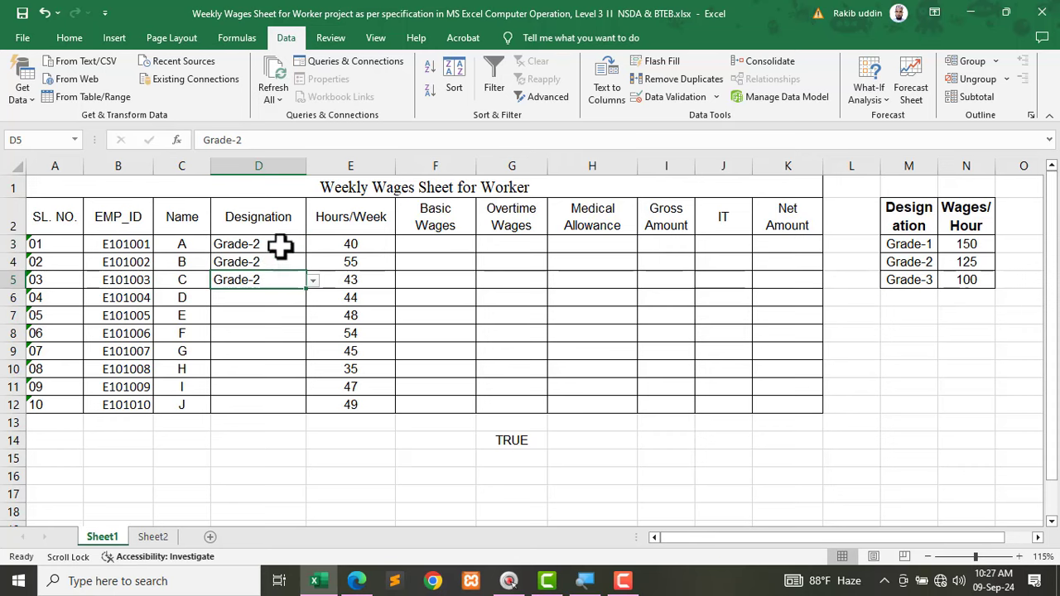
Step: Mark the PDF sample's Designation column with blue ink
left_click(356, 581)
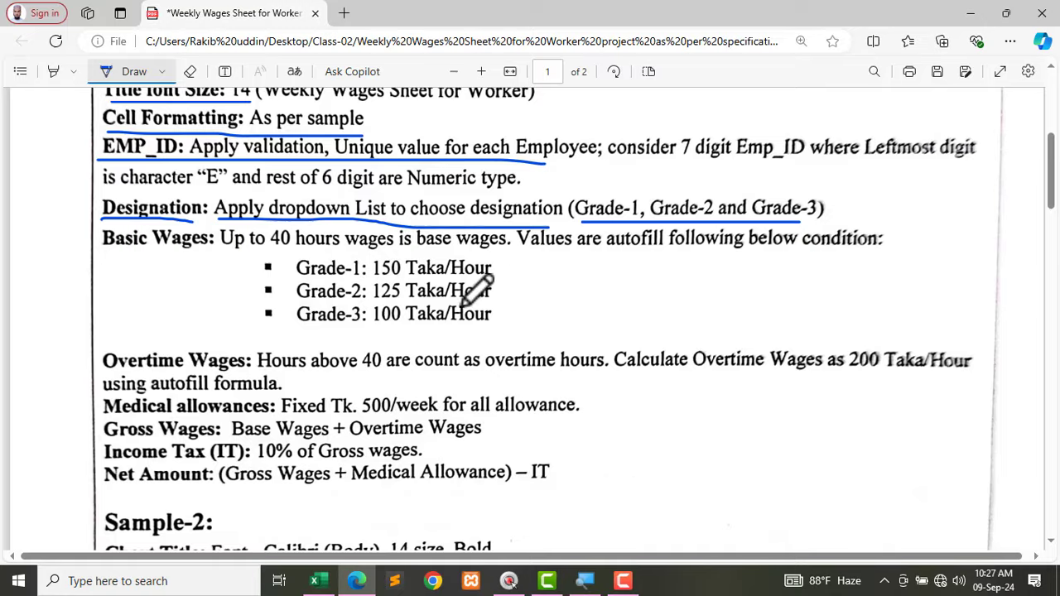
scroll(479, 332, "down", 10)
scroll(480, 350, "down", 5)
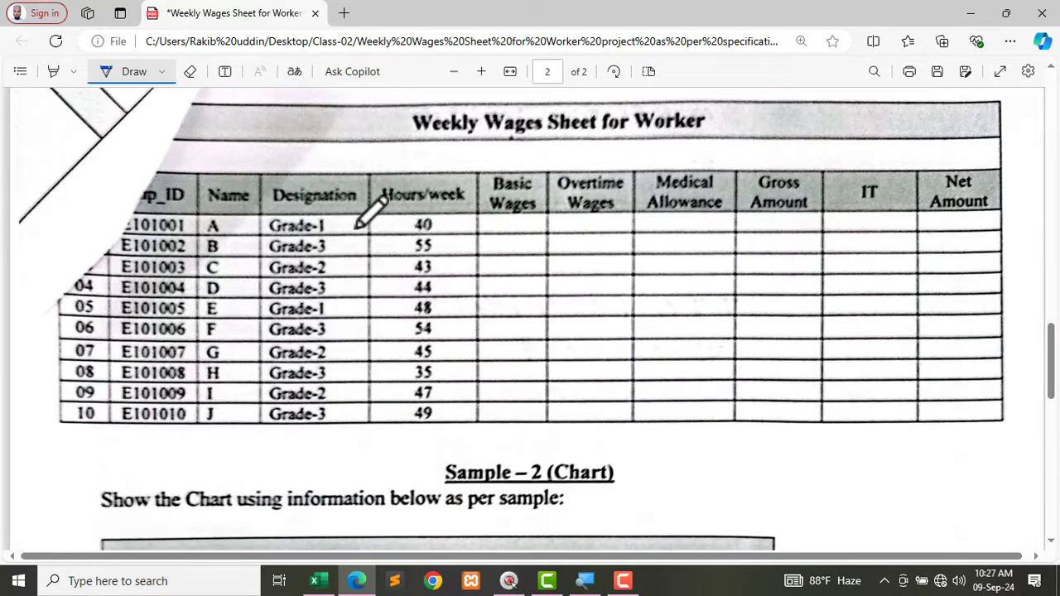
left_click_drag(350, 217, 329, 438)
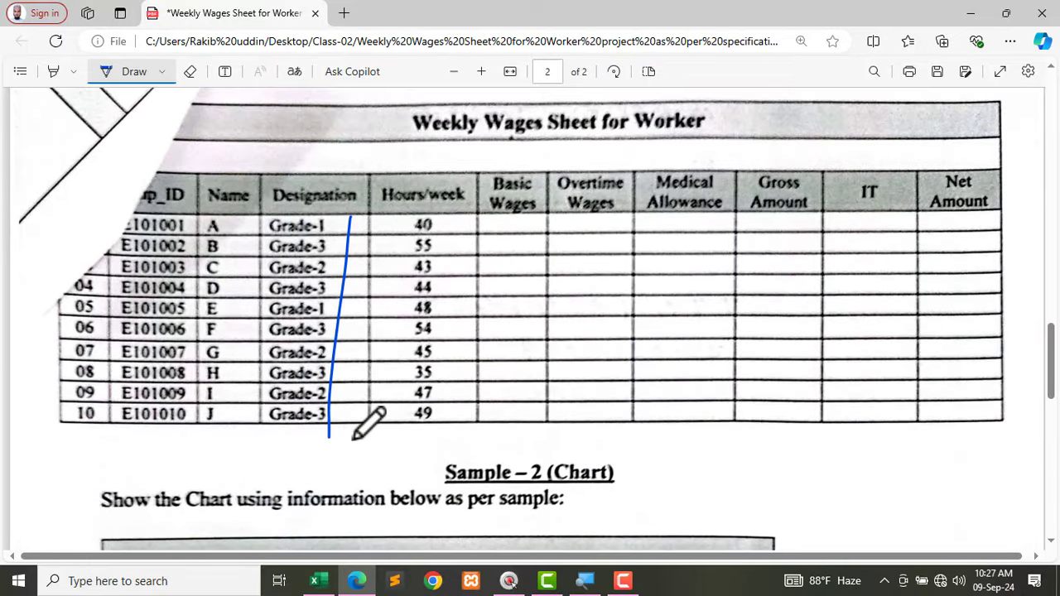
left_click(970, 14)
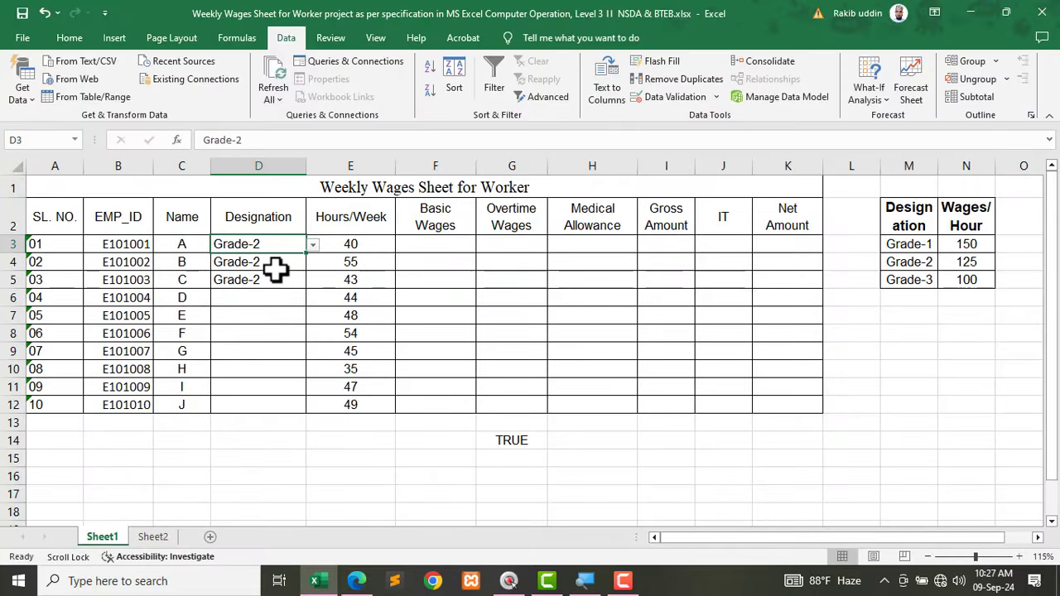
Step: Set D3:D7 from the dropdowns to Grade-1, Grade-3, Grade-2, Grade-1, Grade-3
left_click(313, 245)
left_click(265, 260)
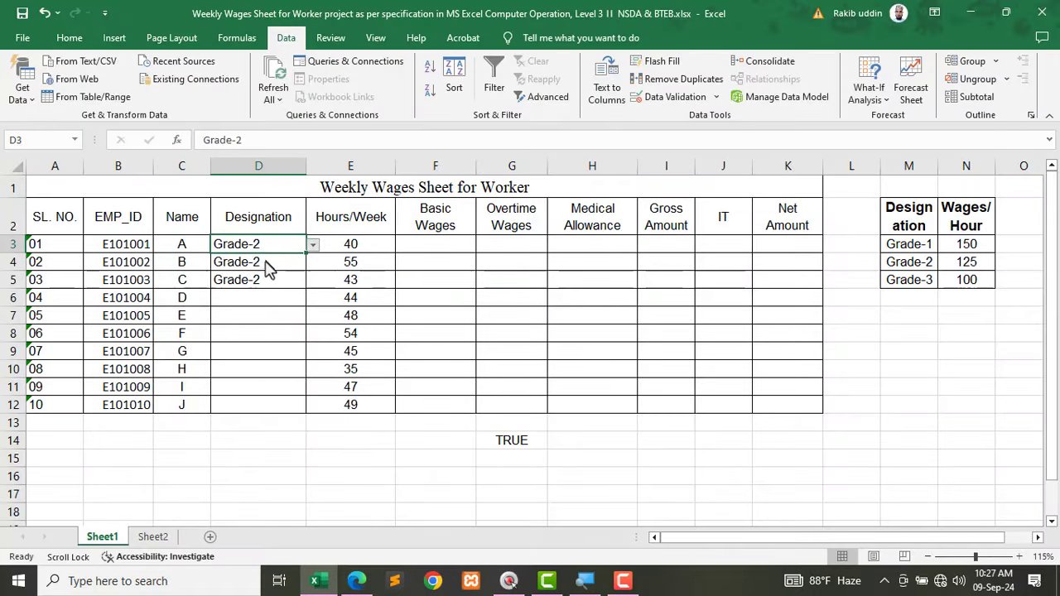
left_click(282, 261)
left_click(312, 263)
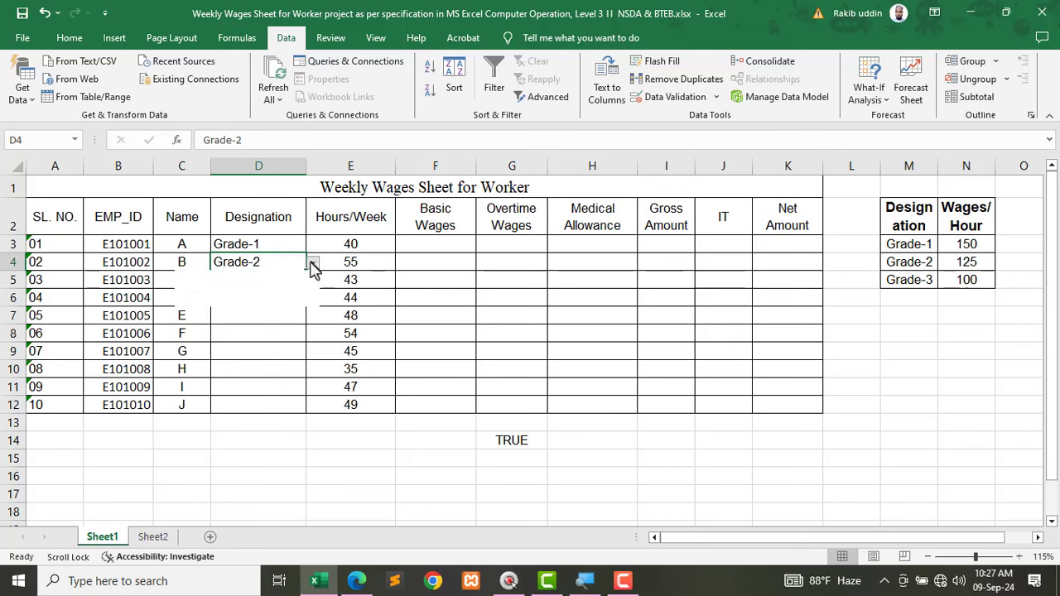
left_click(253, 301)
left_click(267, 278)
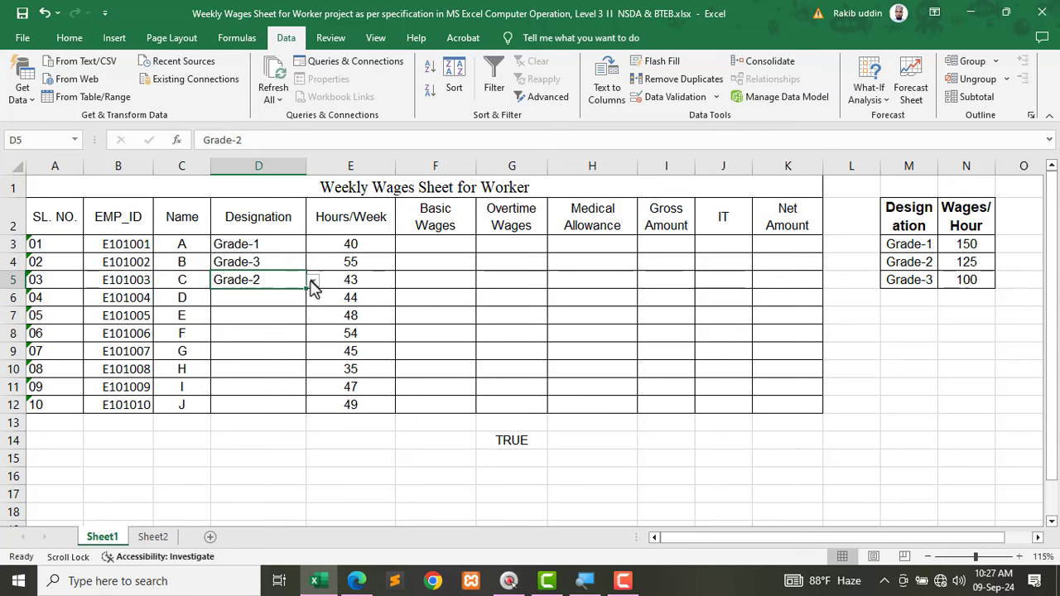
left_click(313, 283)
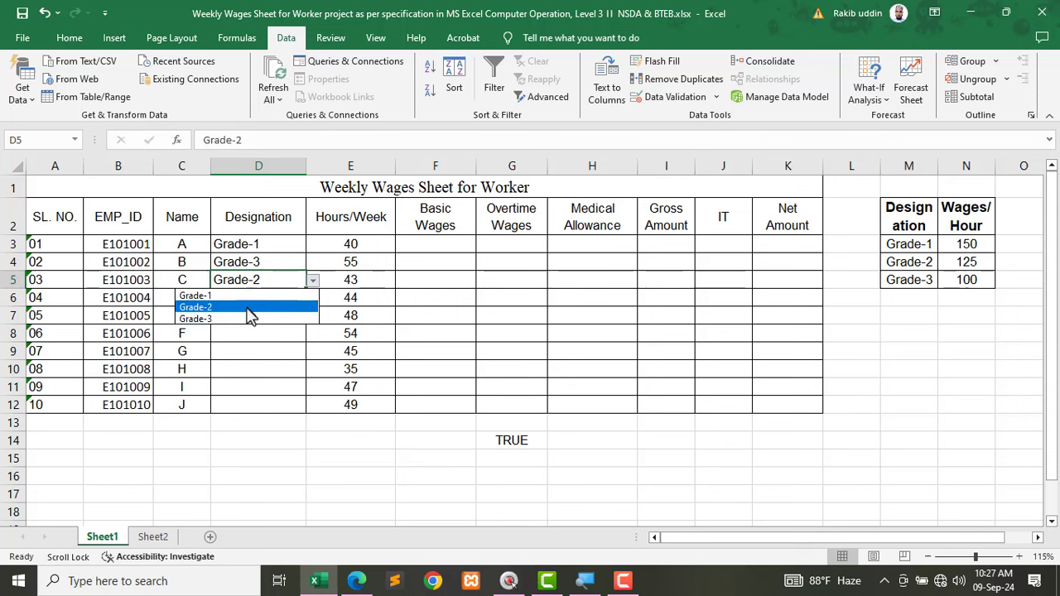
left_click(249, 308)
left_click(277, 297)
left_click(314, 298)
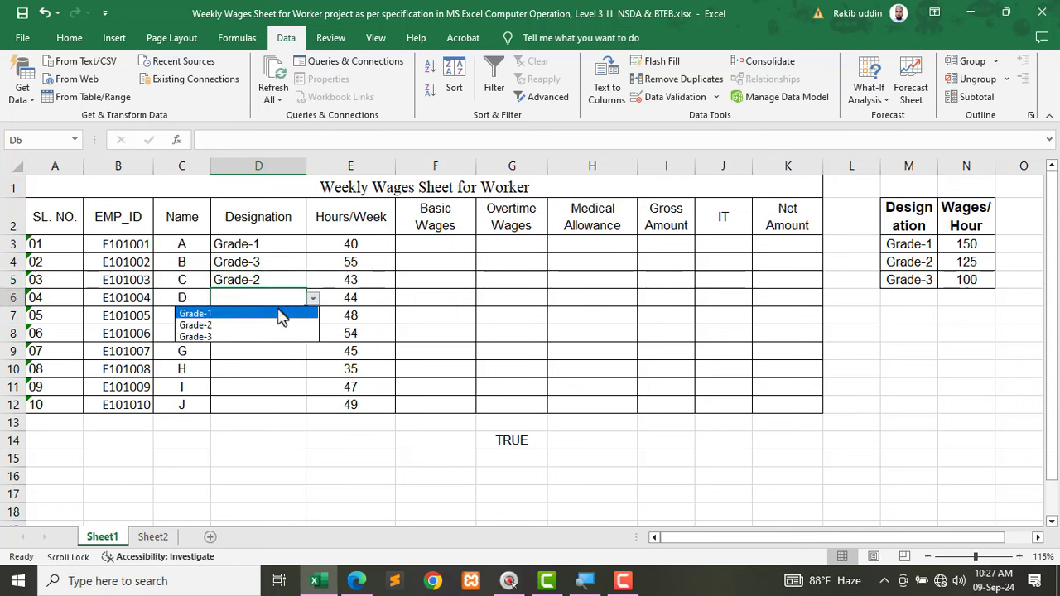
left_click(273, 314)
left_click(292, 315)
left_click(314, 317)
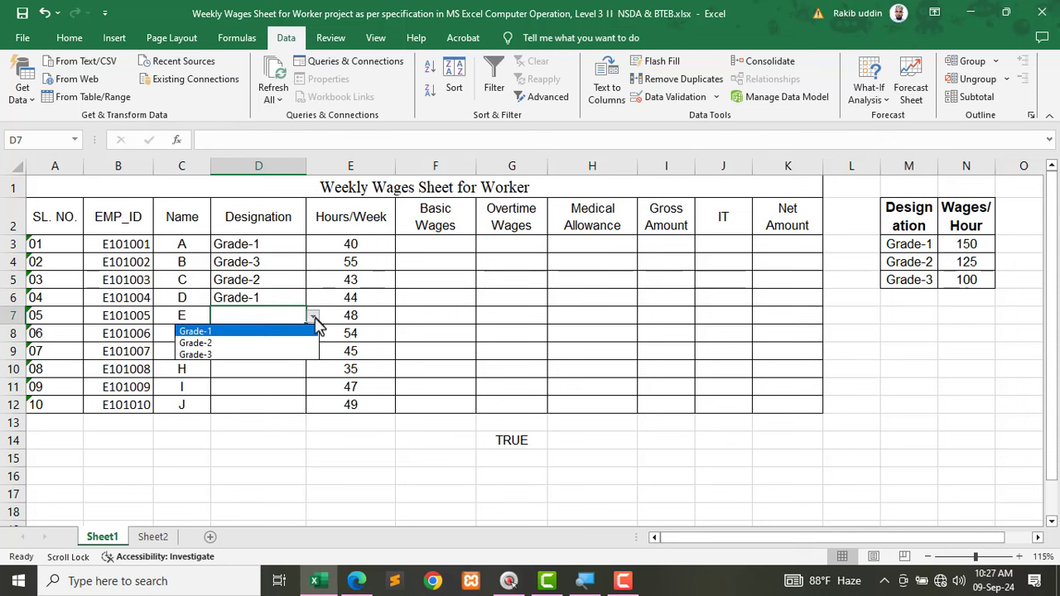
left_click(237, 354)
left_click(265, 335)
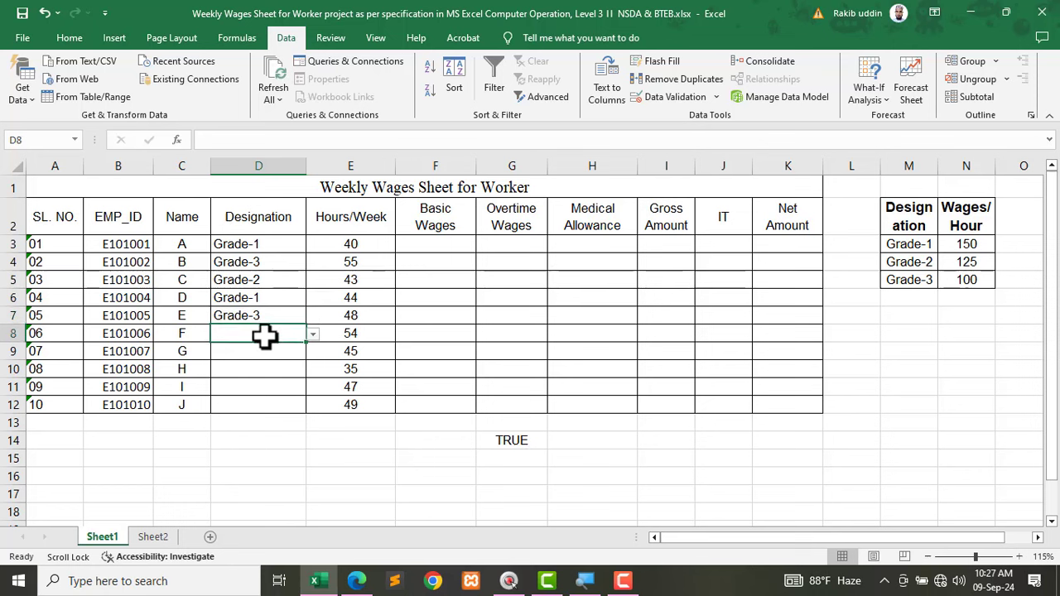
Step: Set D8:D12 from the dropdowns to Grade-2, Grade-3, Grade-3, Grade-2, Grade-3
left_click(313, 333)
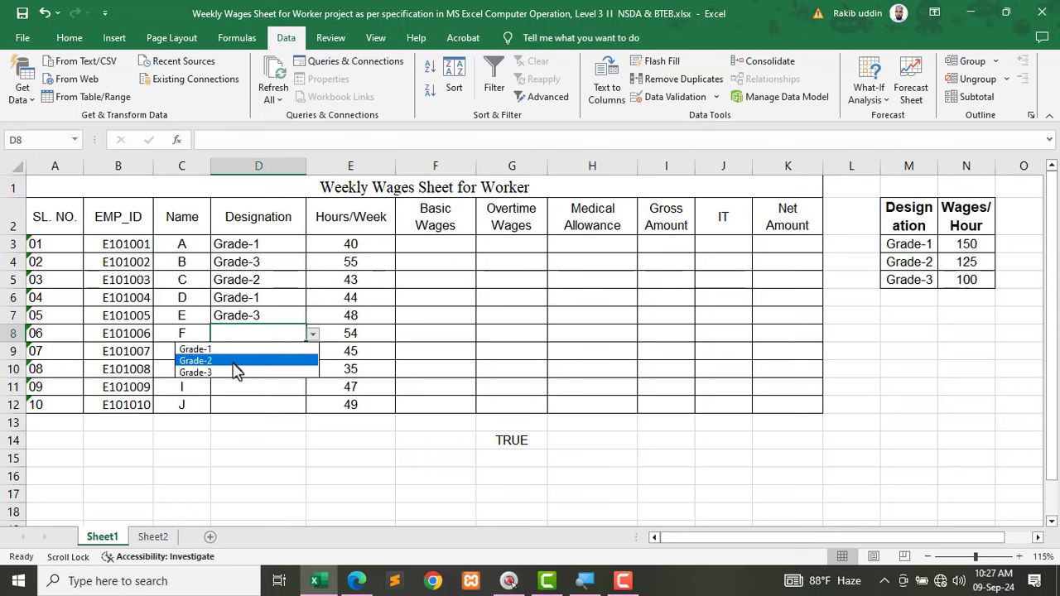
left_click(241, 361)
left_click(286, 351)
left_click(313, 355)
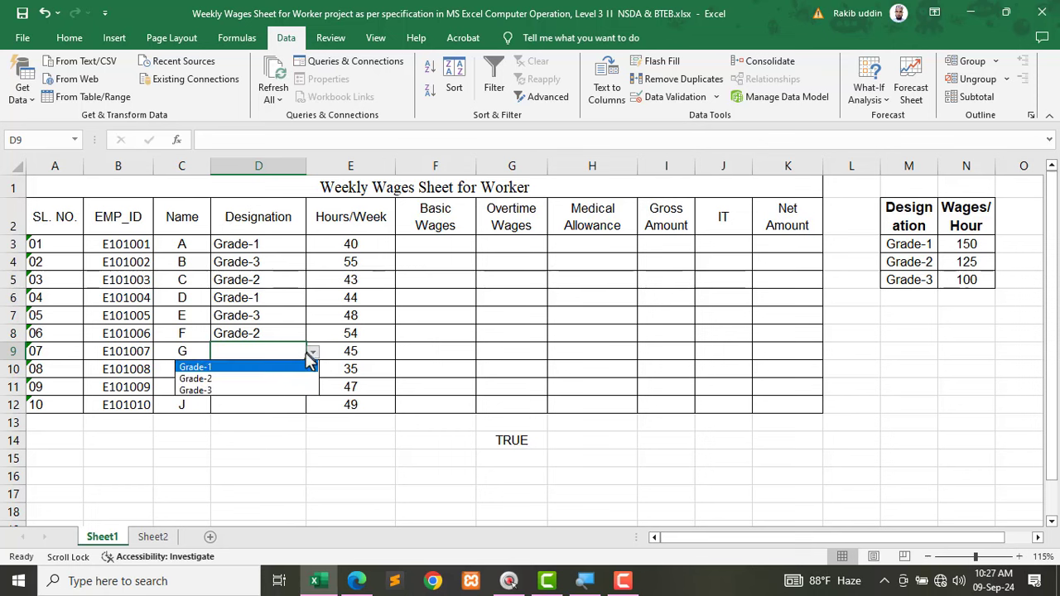
left_click(237, 391)
left_click(268, 372)
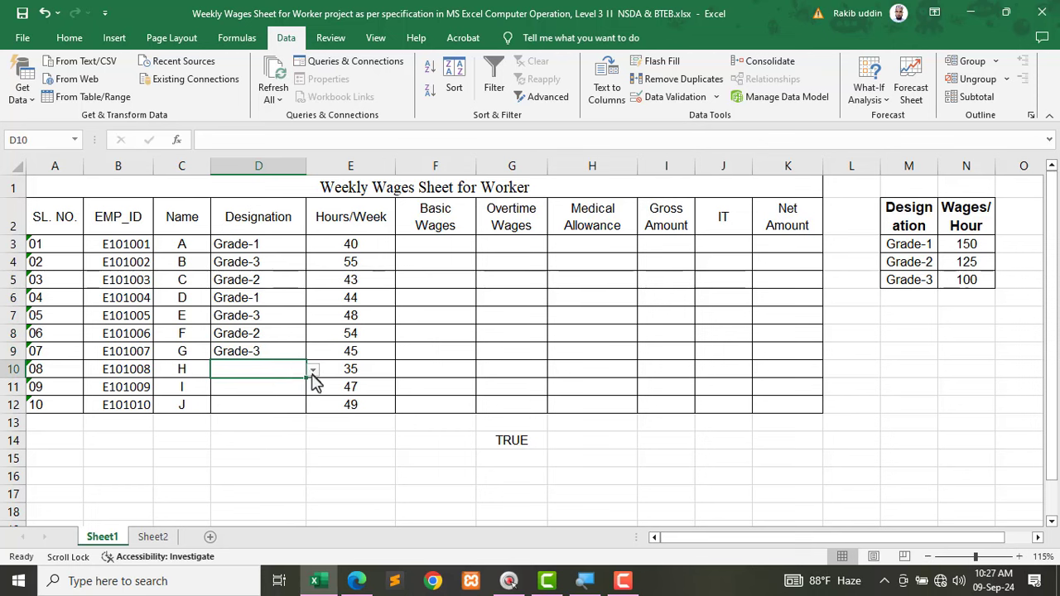
left_click(313, 370)
left_click(237, 407)
left_click(259, 391)
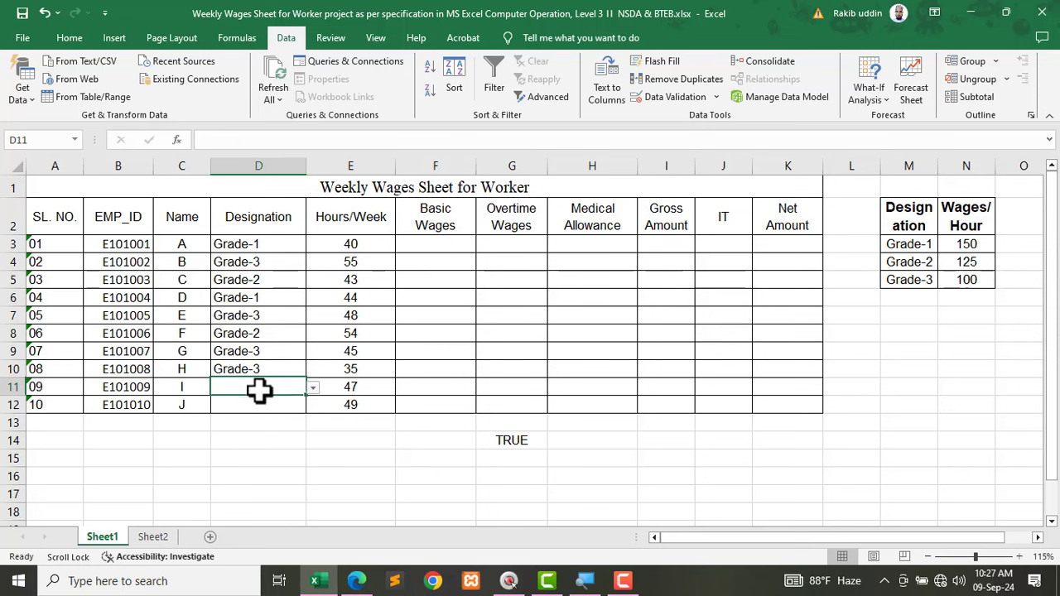
left_click(313, 387)
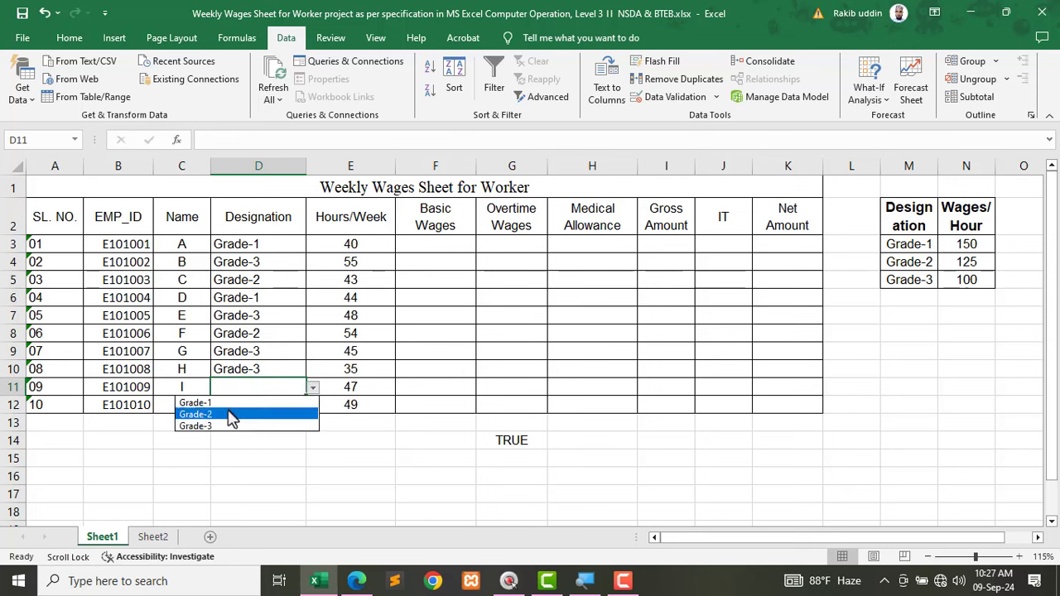
left_click(231, 415)
left_click(241, 405)
left_click(313, 405)
left_click(232, 448)
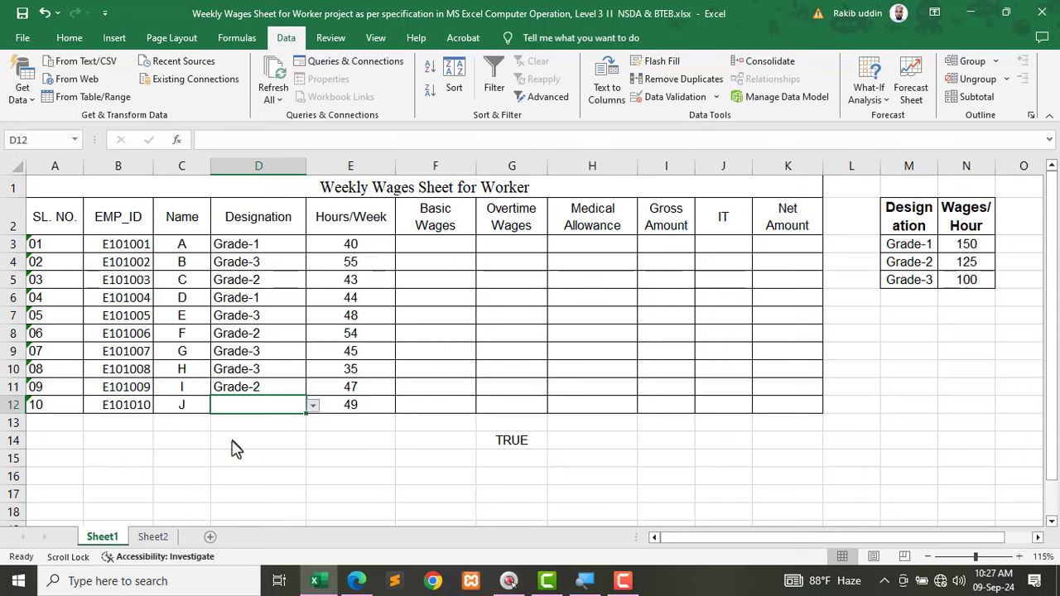
left_click(287, 438)
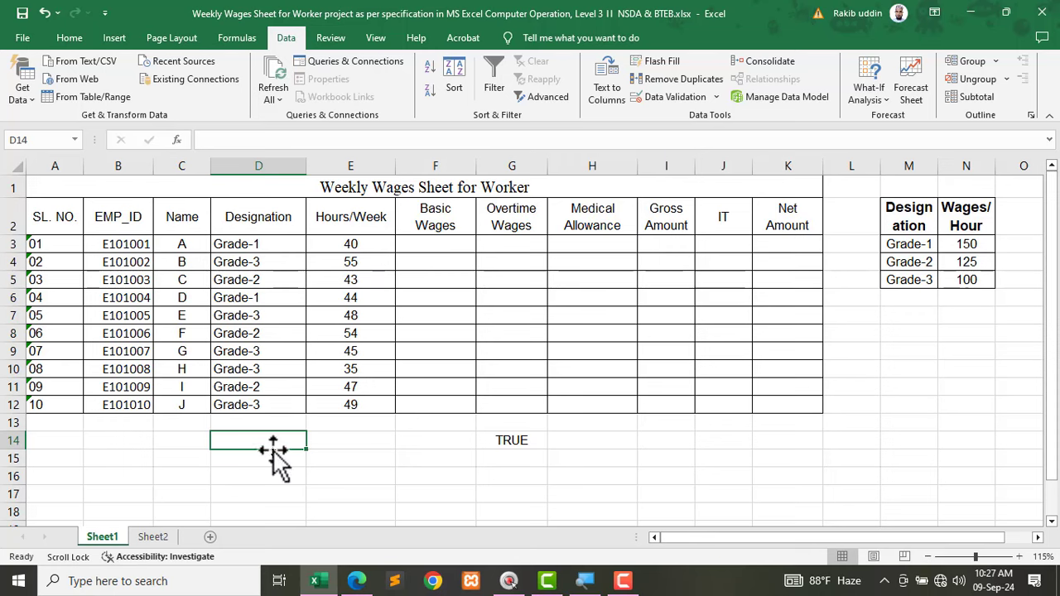
Step: Return to the PDF specification and underline the Basic Wages rule in blue ink
left_click(344, 583)
scroll(372, 406, "up", 5)
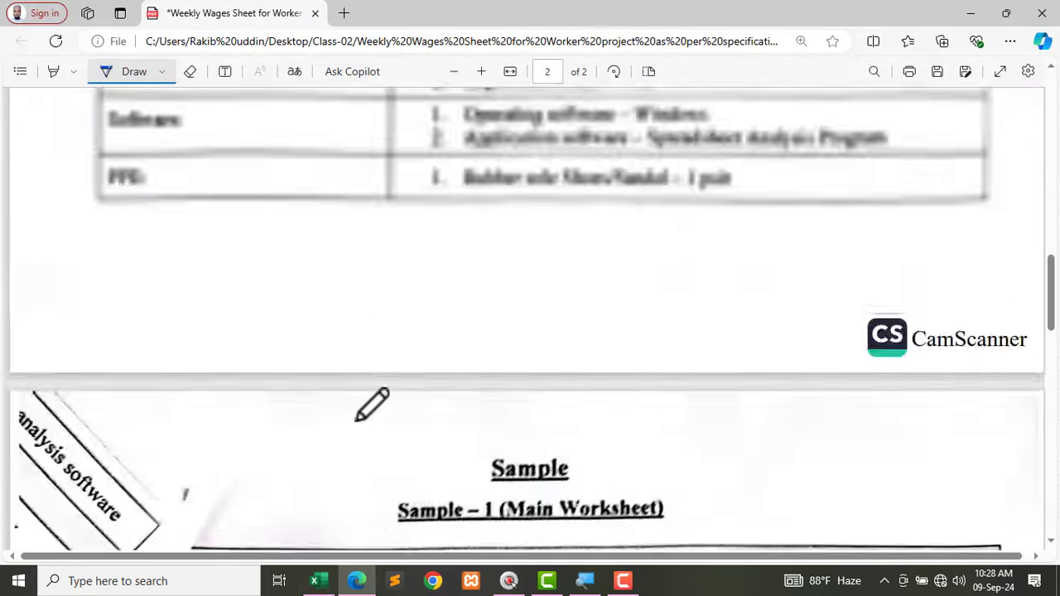
scroll(372, 406, "up", 5)
scroll(373, 397, "up", 5)
scroll(373, 402, "up", 3)
scroll(348, 397, "up", 3)
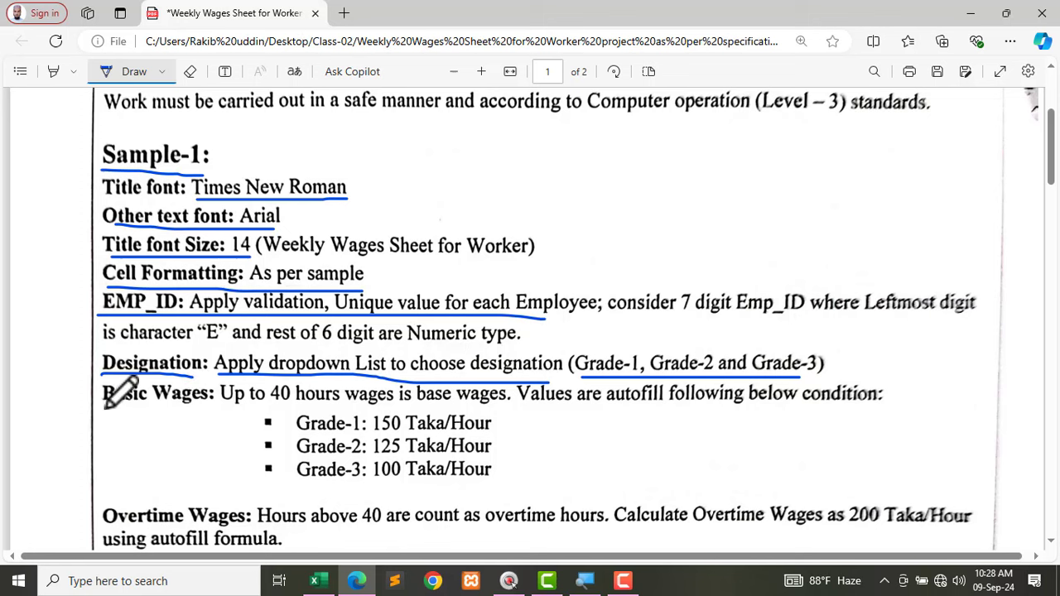
left_click_drag(104, 405, 182, 405)
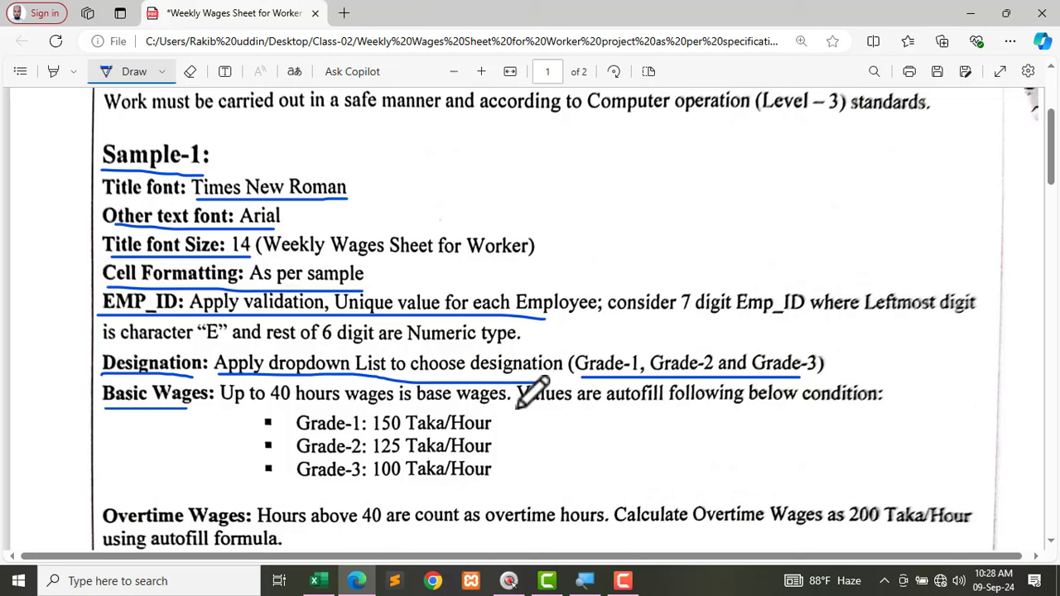
Step: Underline 'Values' and mark the Grade-1/2/3 rates of 150, 125 and 100 Taka/Hour
left_click_drag(518, 407, 603, 407)
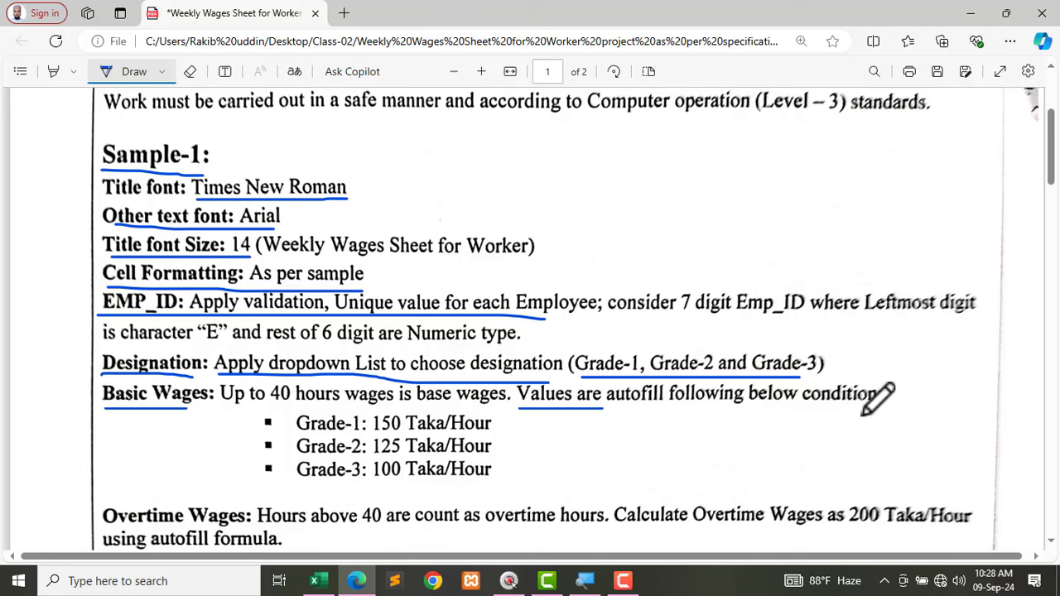
left_click_drag(293, 412, 293, 481)
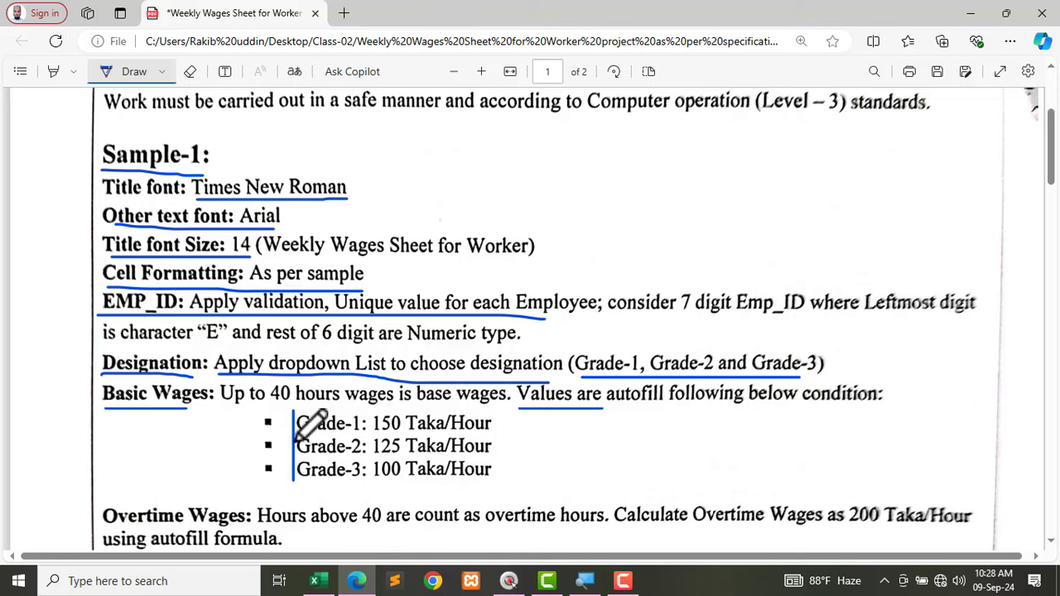
left_click_drag(302, 433, 500, 432)
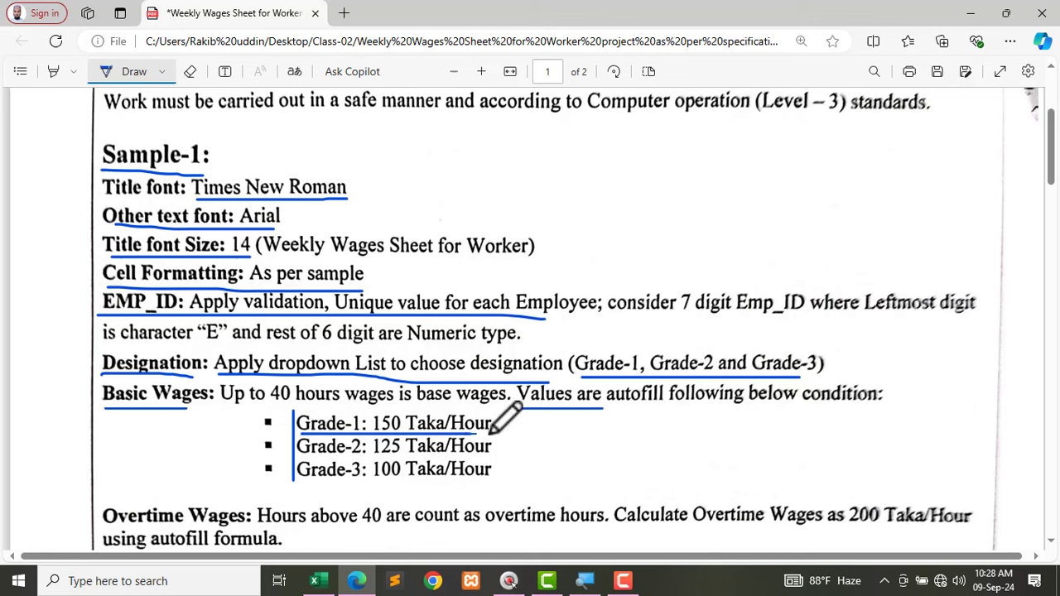
left_click_drag(298, 456, 492, 456)
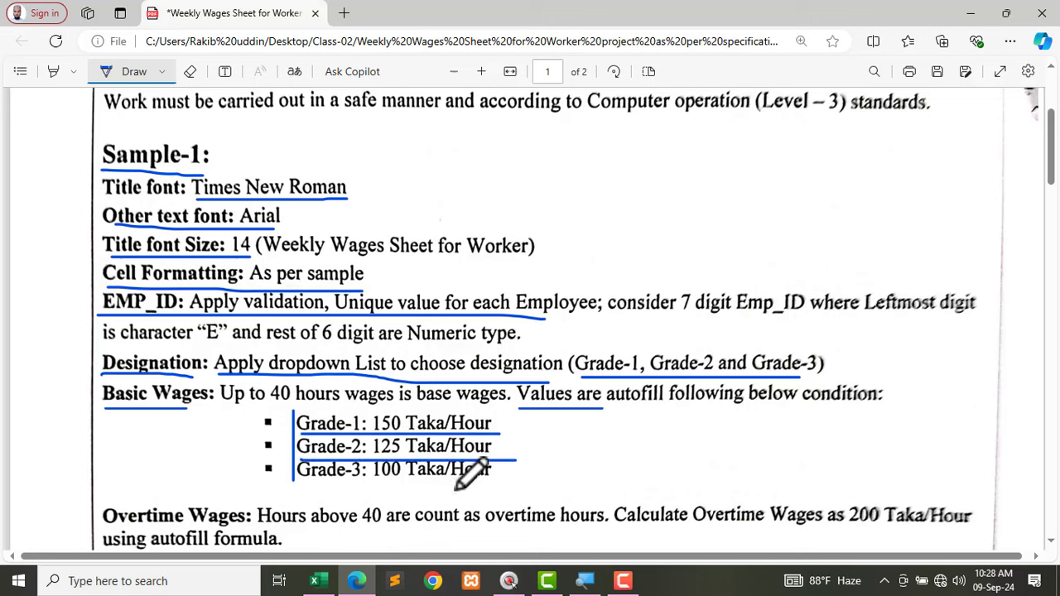
left_click_drag(298, 488, 488, 487)
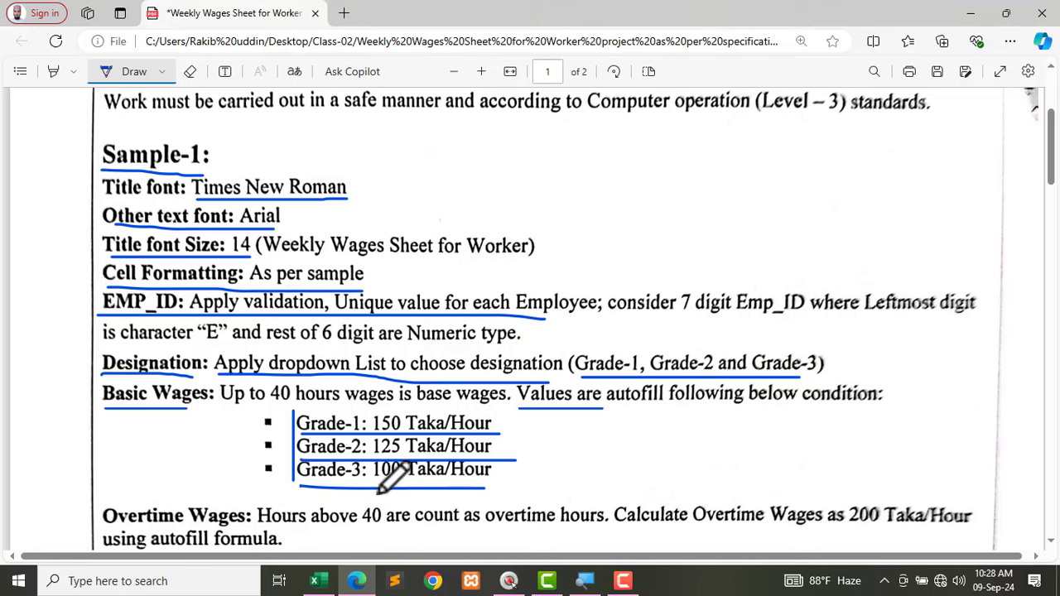
Step: Return to the wages workbook and look over the Hours/Week values E3:E12
left_click(317, 581)
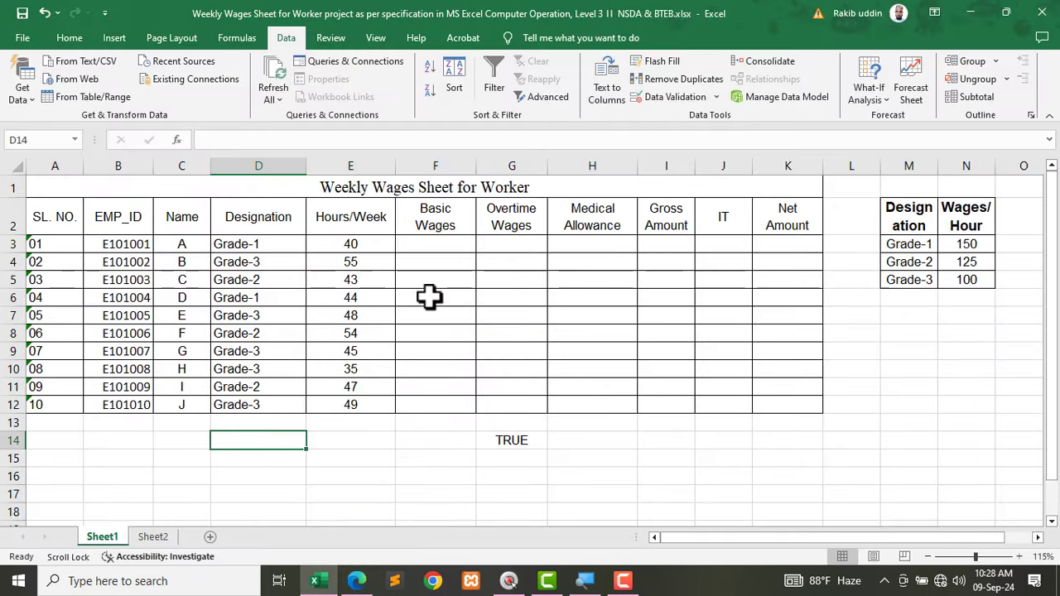
scroll(426, 267, "up", 1, "ctrl")
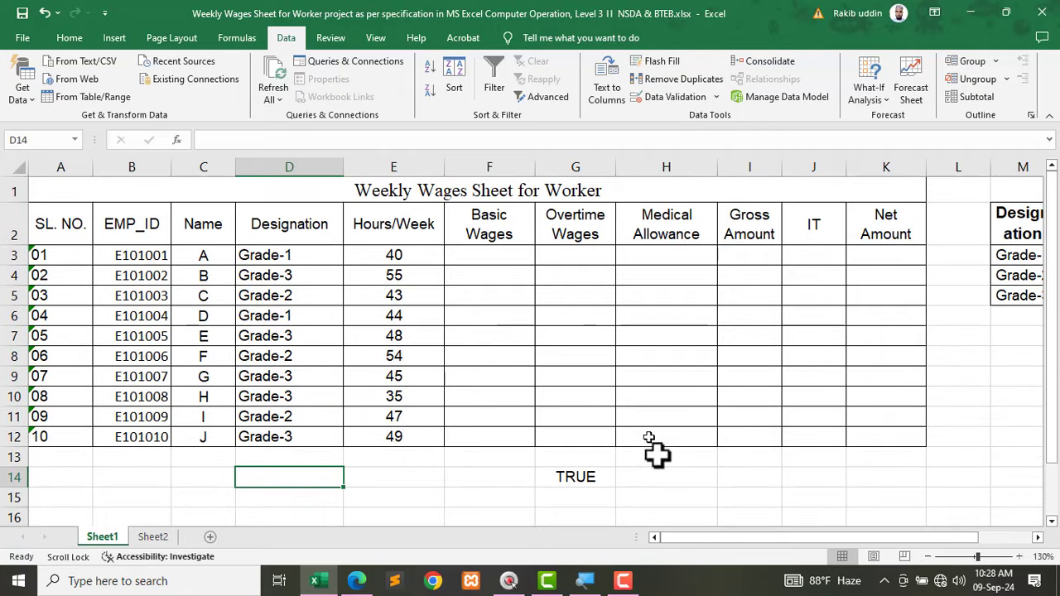
scroll(504, 393, "down", 1, "ctrl")
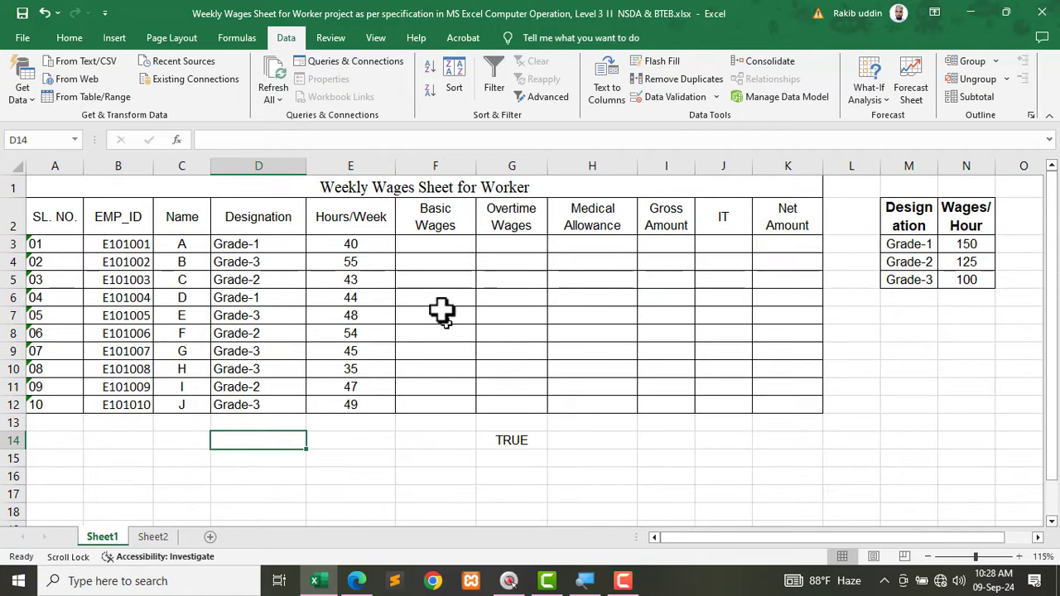
left_click(429, 243)
left_click_drag(353, 243, 331, 403)
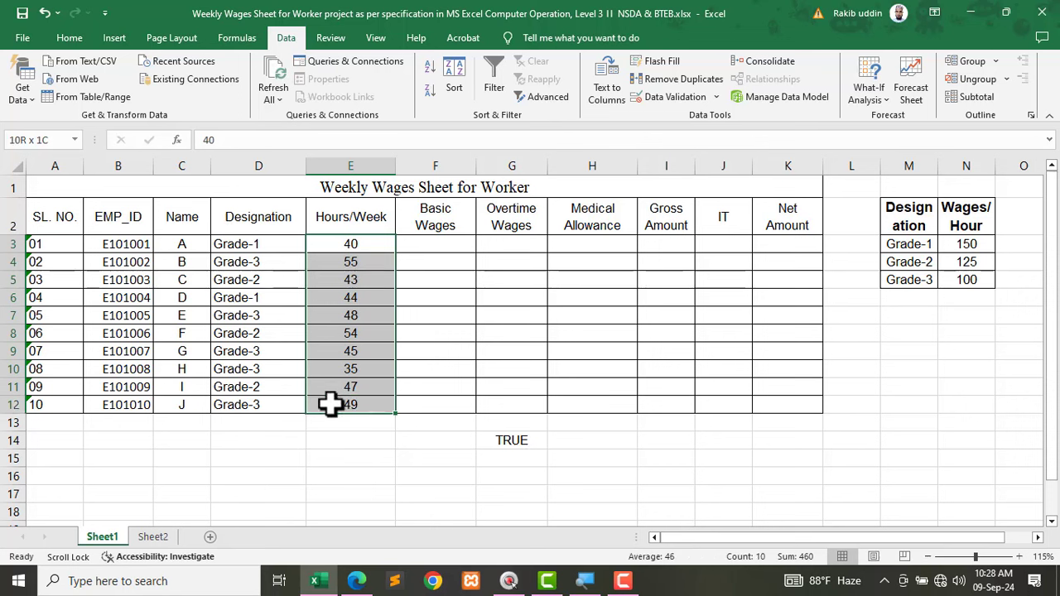
left_click(355, 246)
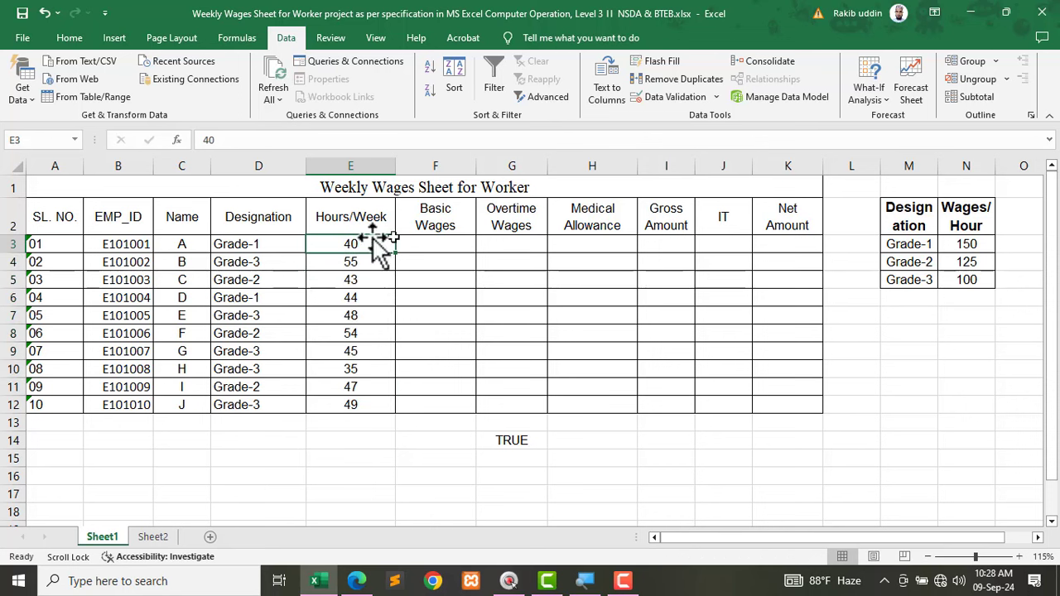
Step: Bring the Weekly Wages sheet to the front, select F3 and note the first worker's 40 hours
left_click(369, 580)
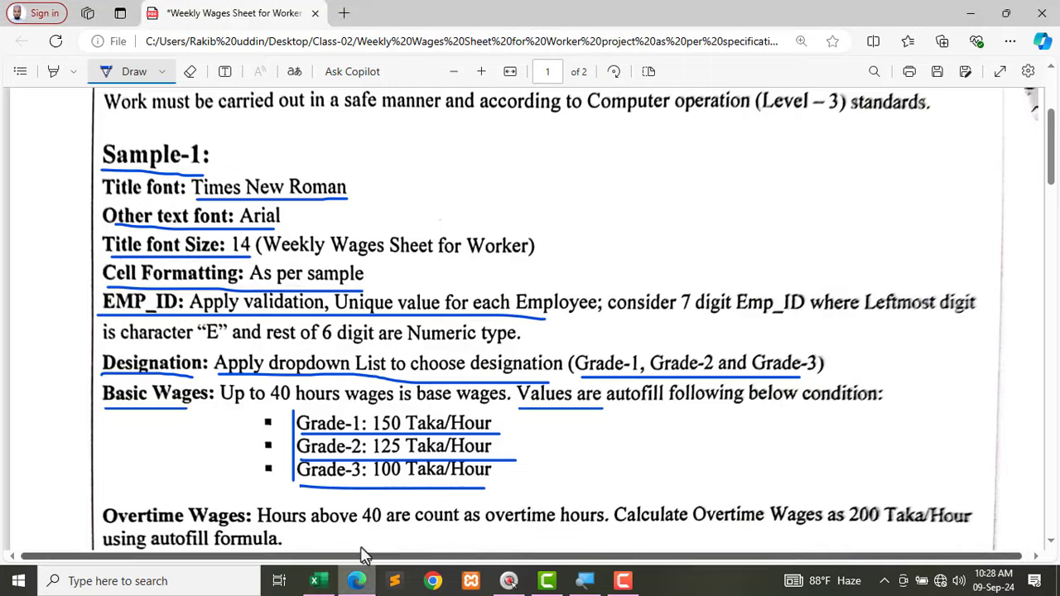
left_click(319, 577)
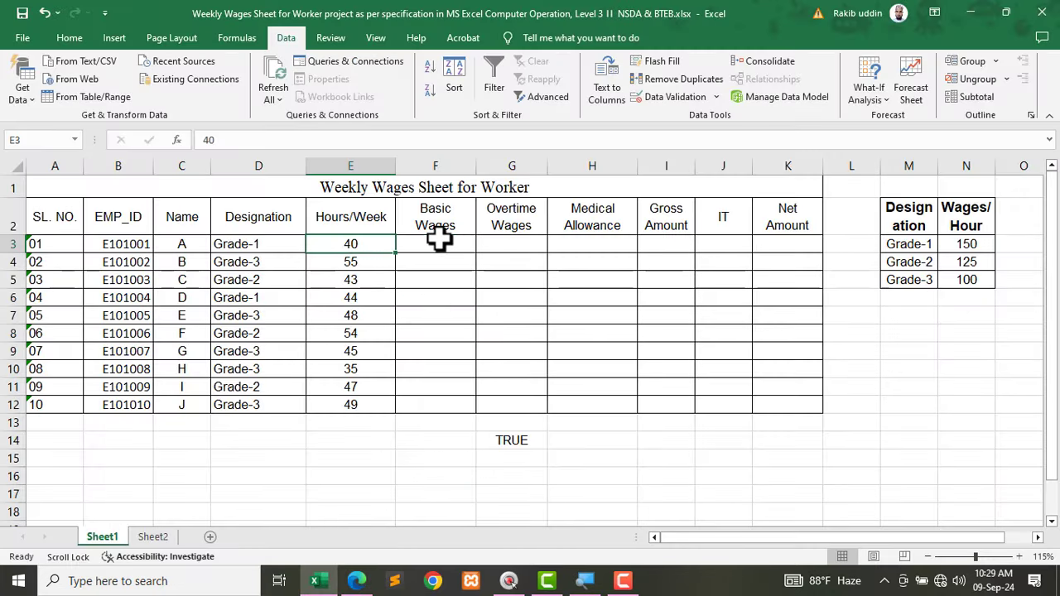
left_click(440, 242)
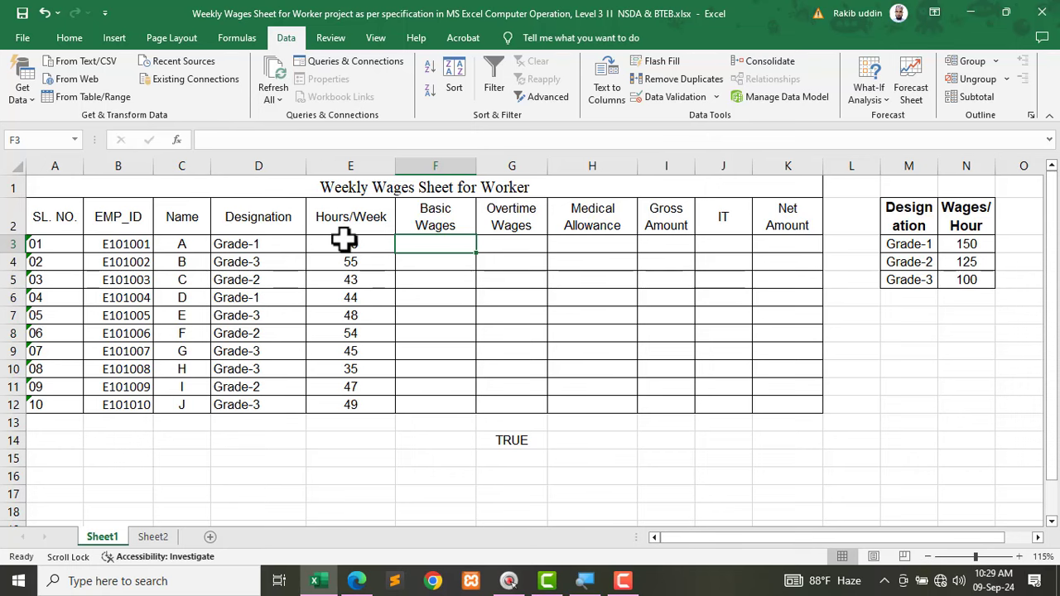
scroll(344, 239, "up", 1, "ctrl")
left_click(414, 260)
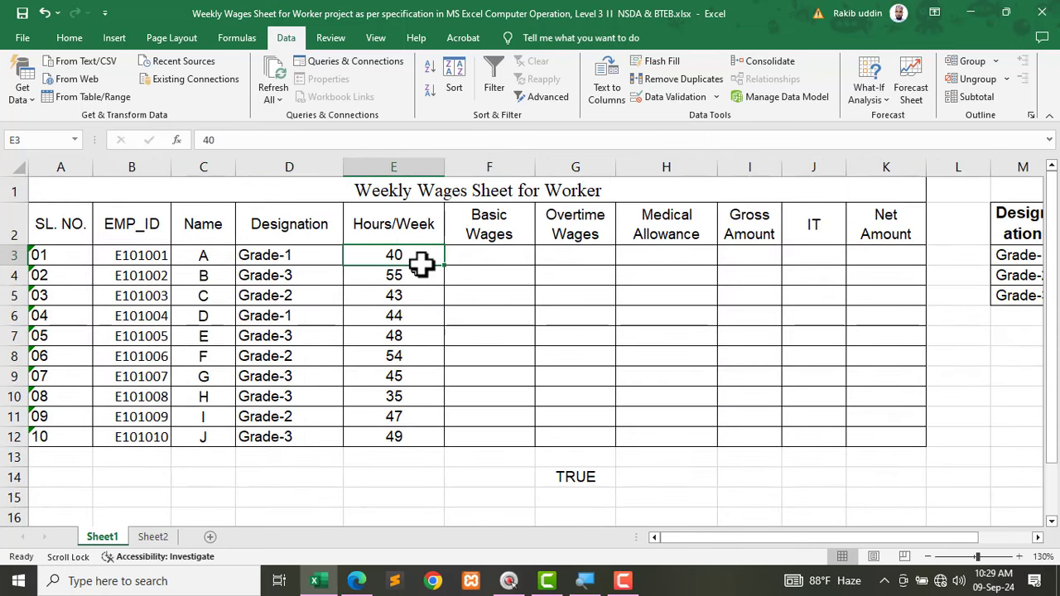
left_click_drag(717, 538, 762, 540)
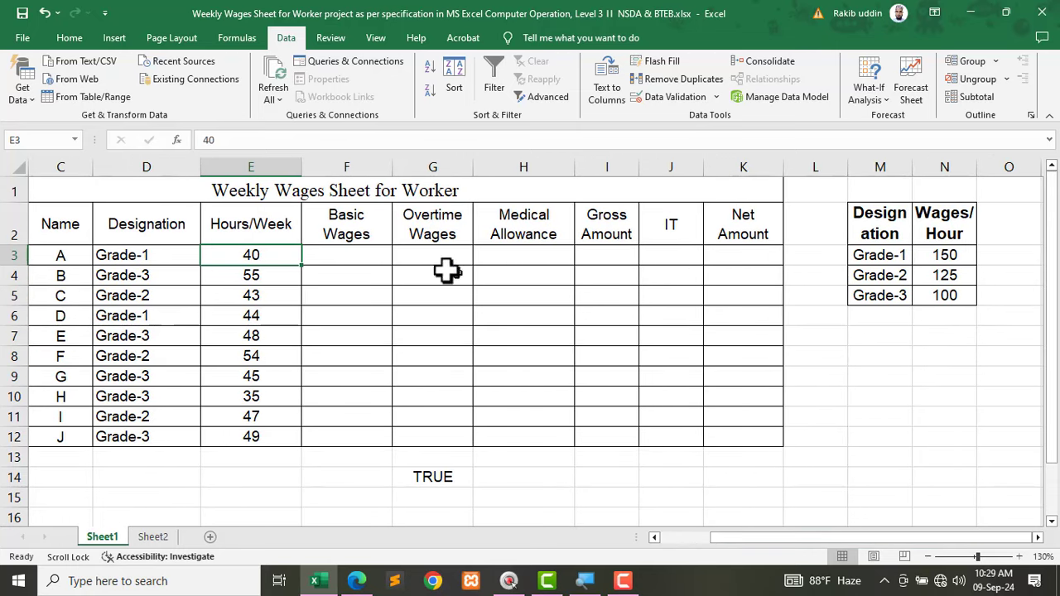
Step: Match the first worker's Grade-1 designation to its 150 hourly rate in the table
left_click(160, 254)
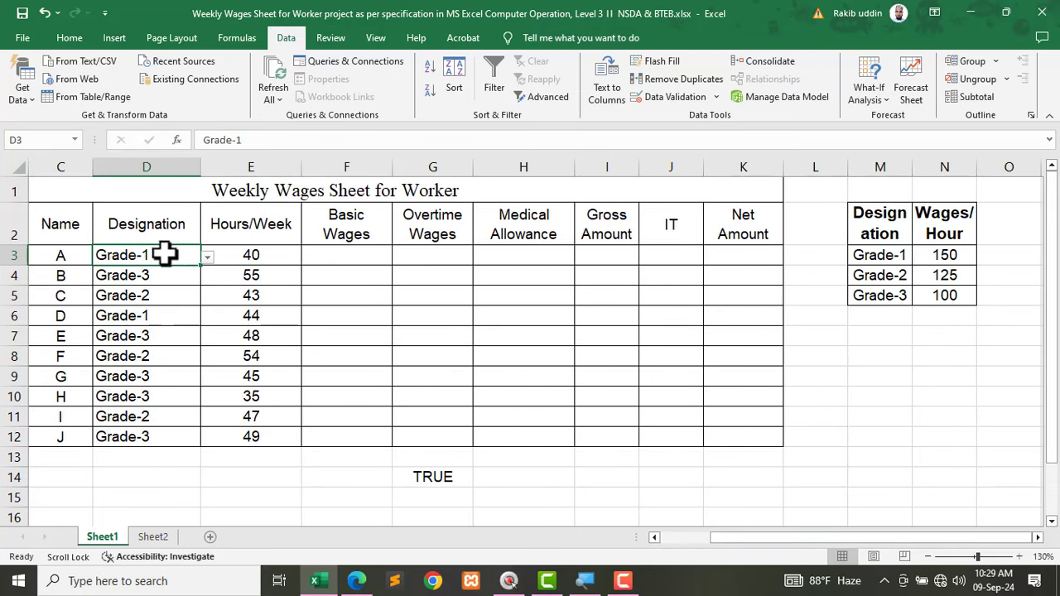
left_click(879, 255)
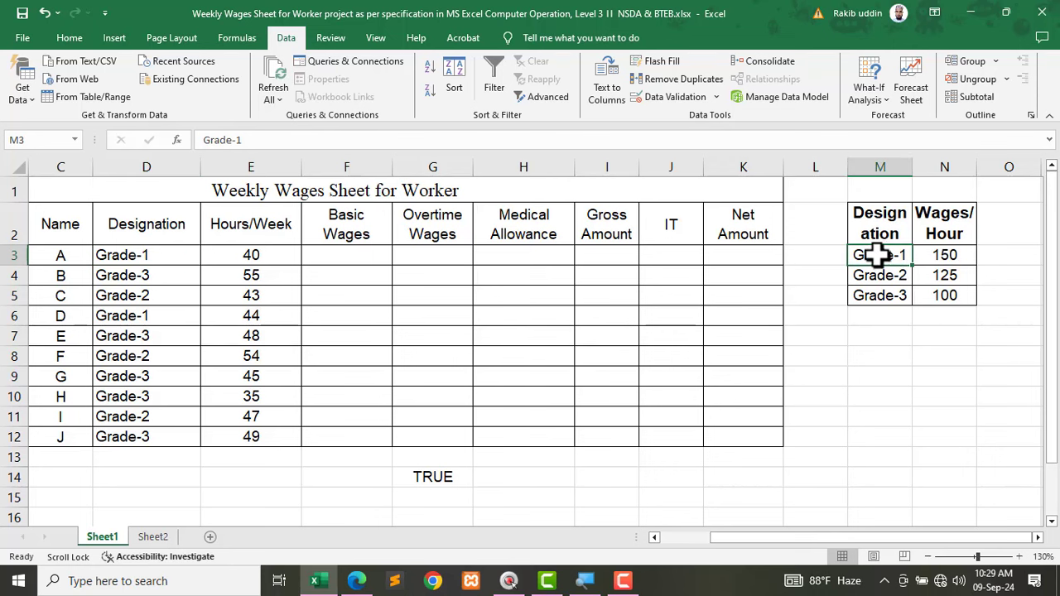
left_click(952, 255)
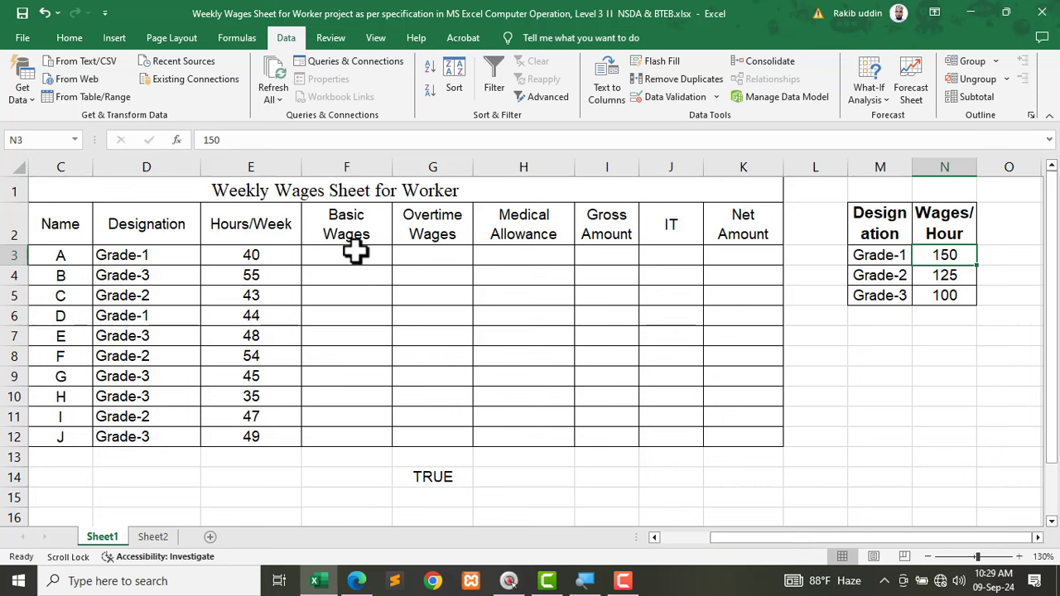
left_click(133, 255)
left_click(940, 255)
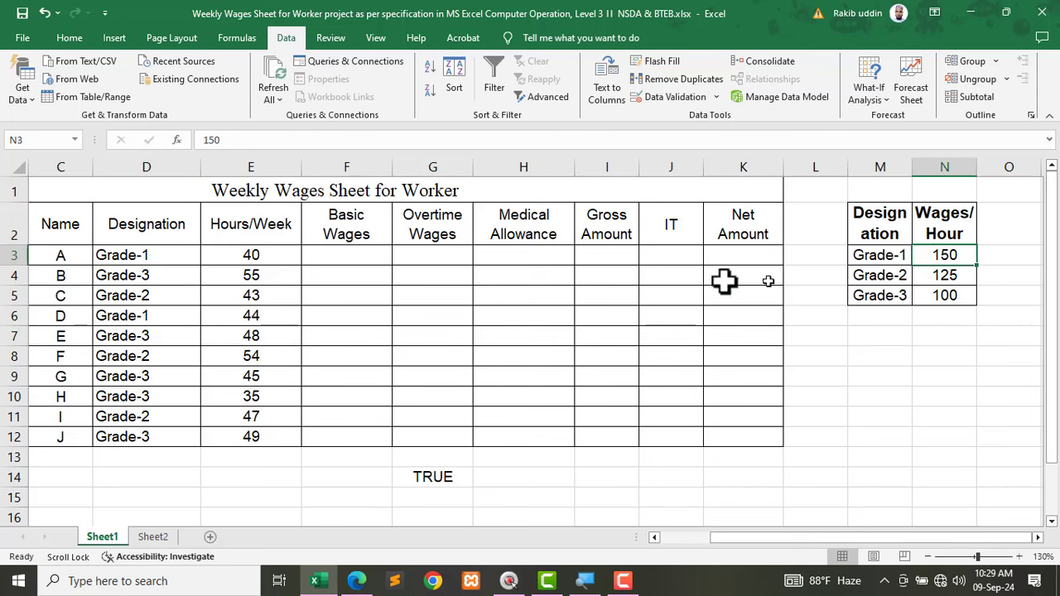
Step: Check the Grade-2 (125) and Grade-3 (100) rates, then select F3 for the formula
left_click(887, 276)
left_click(962, 282)
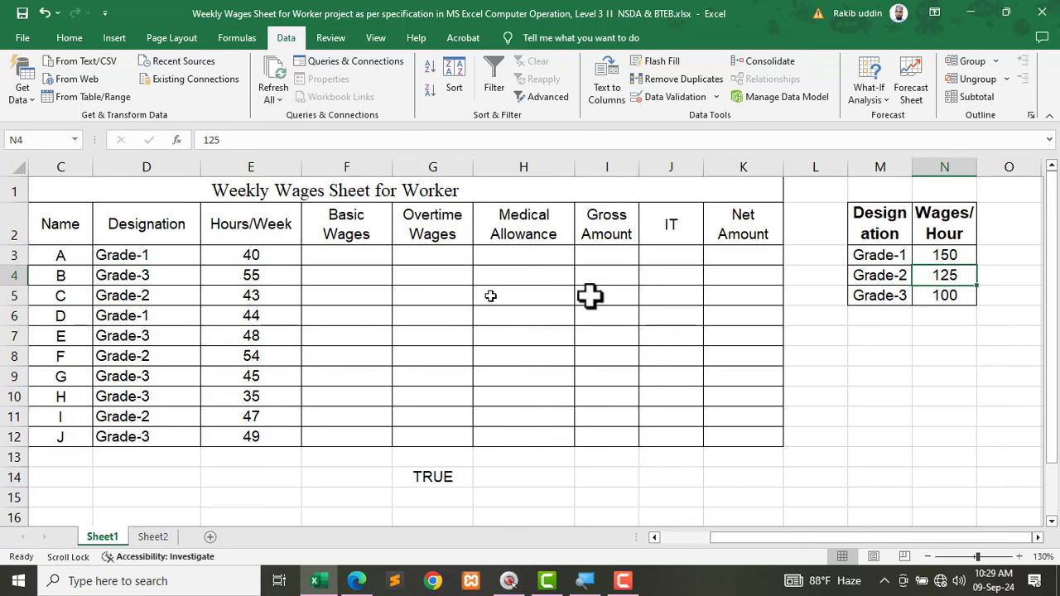
left_click(878, 296)
left_click(957, 295)
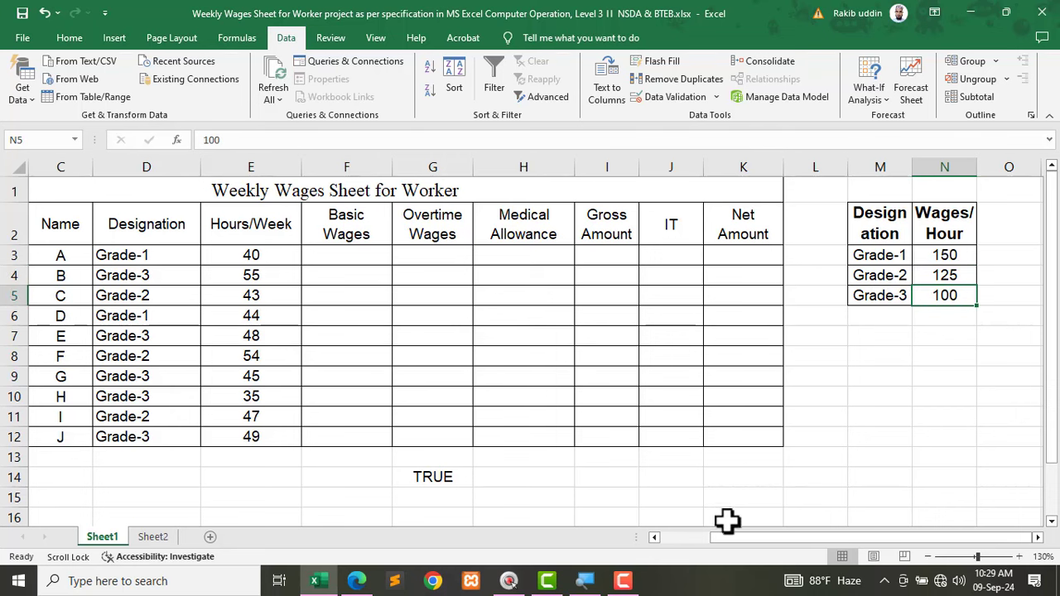
left_click_drag(743, 544, 729, 546)
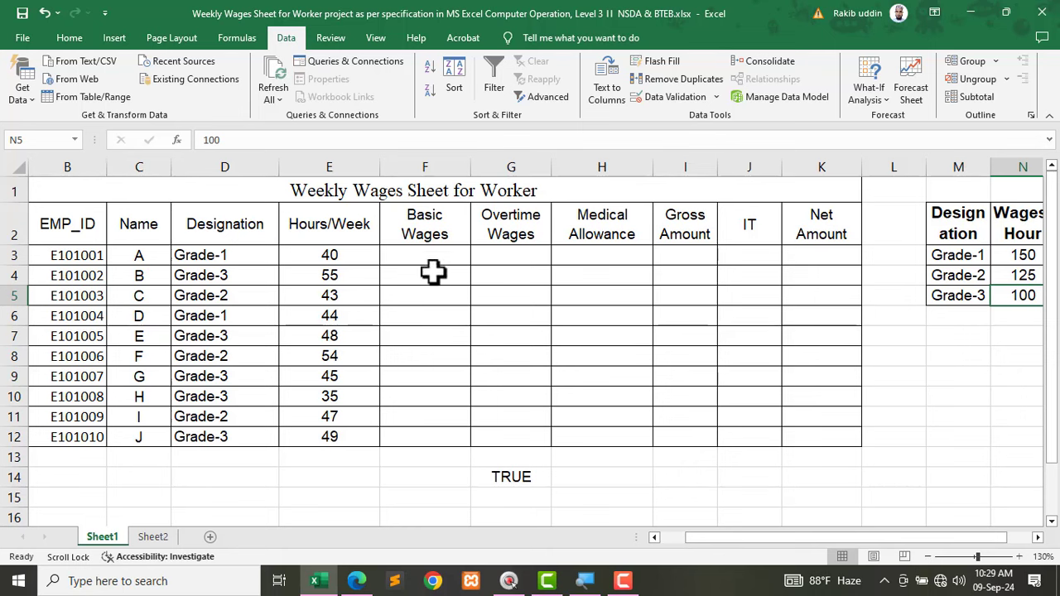
left_click(423, 255)
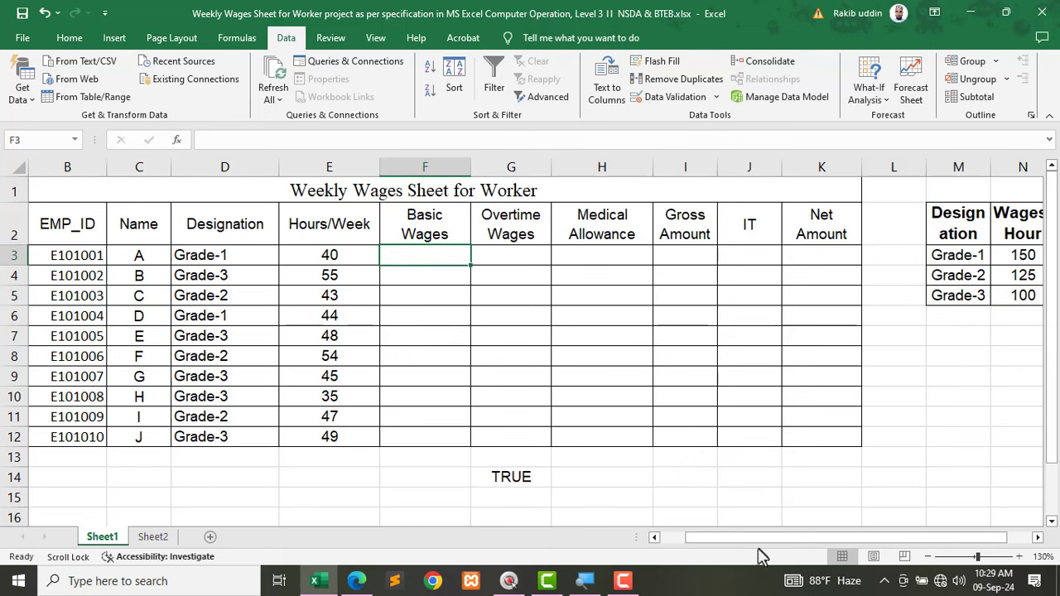
left_click_drag(752, 539, 755, 542)
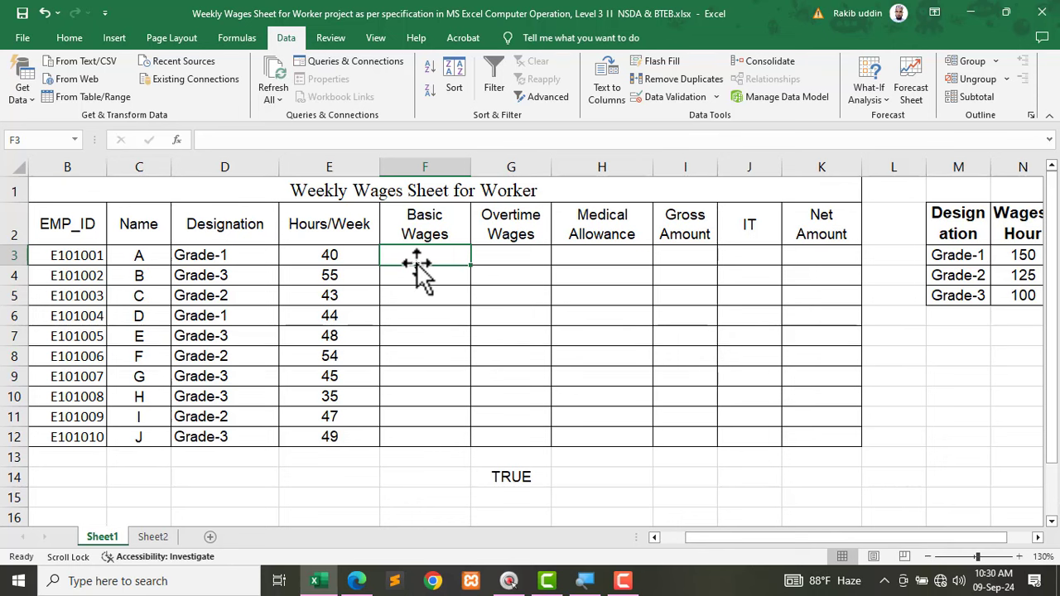
Step: Start =VLOOKUP(D3,$M$3:$N$5, in F3, locking the M3:N5 rate table as absolute
type("=v")
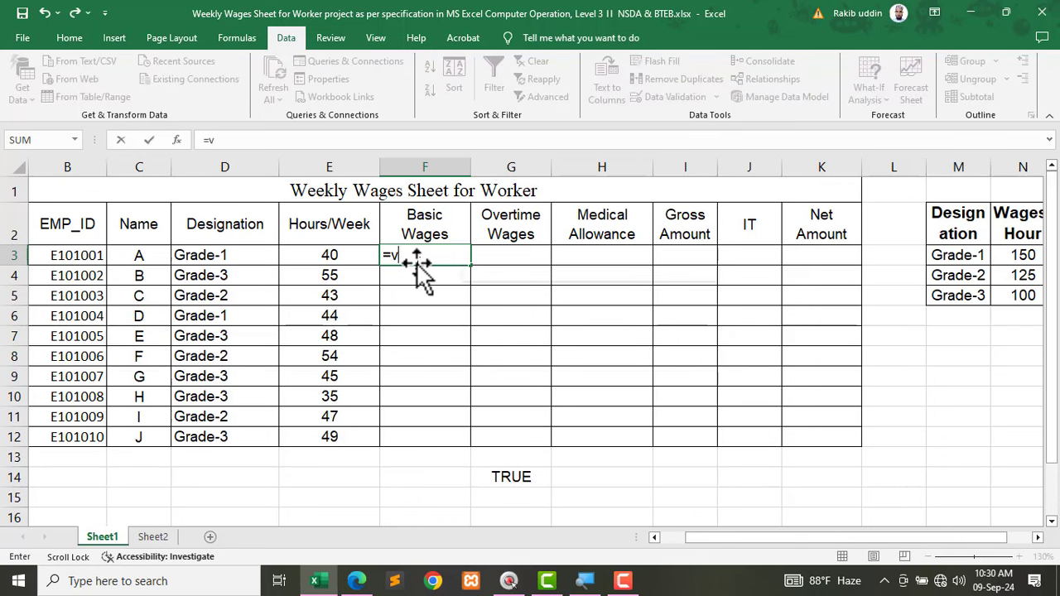
type("l")
key("Tab")
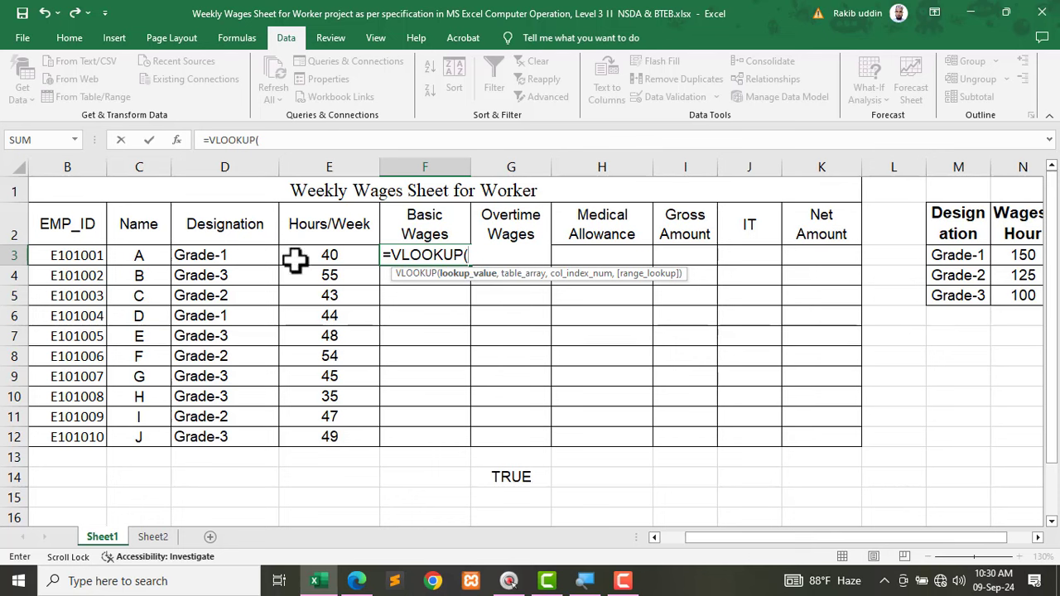
left_click(201, 256)
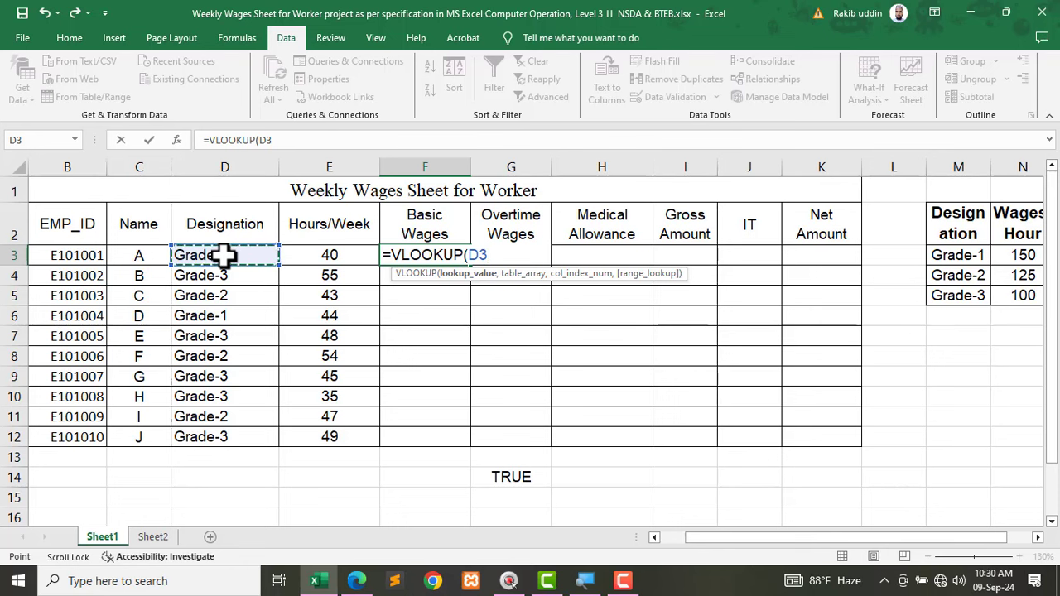
type(",")
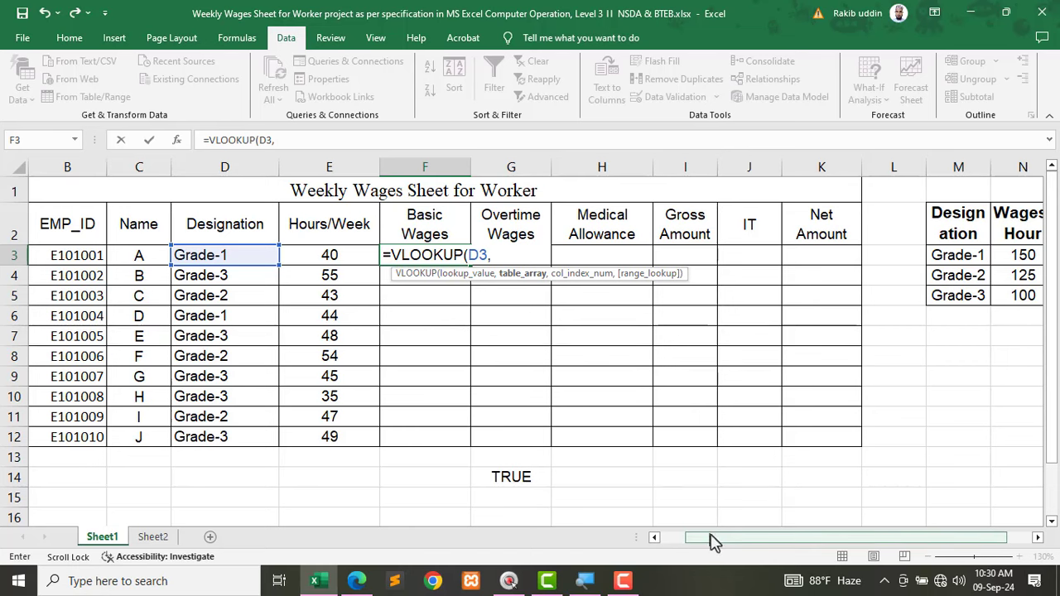
left_click_drag(712, 541, 741, 547)
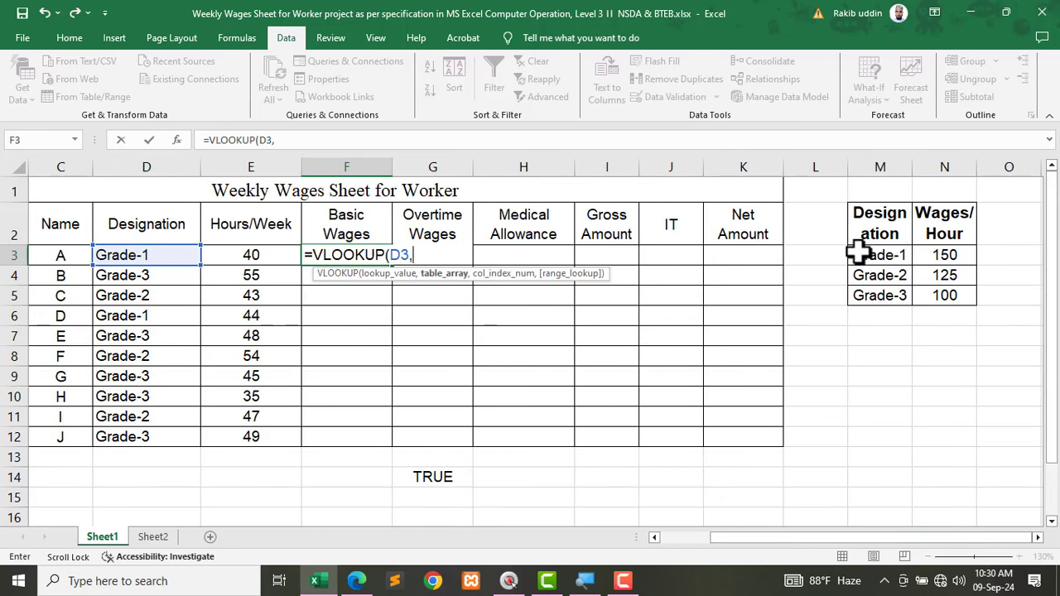
left_click_drag(858, 254, 941, 292)
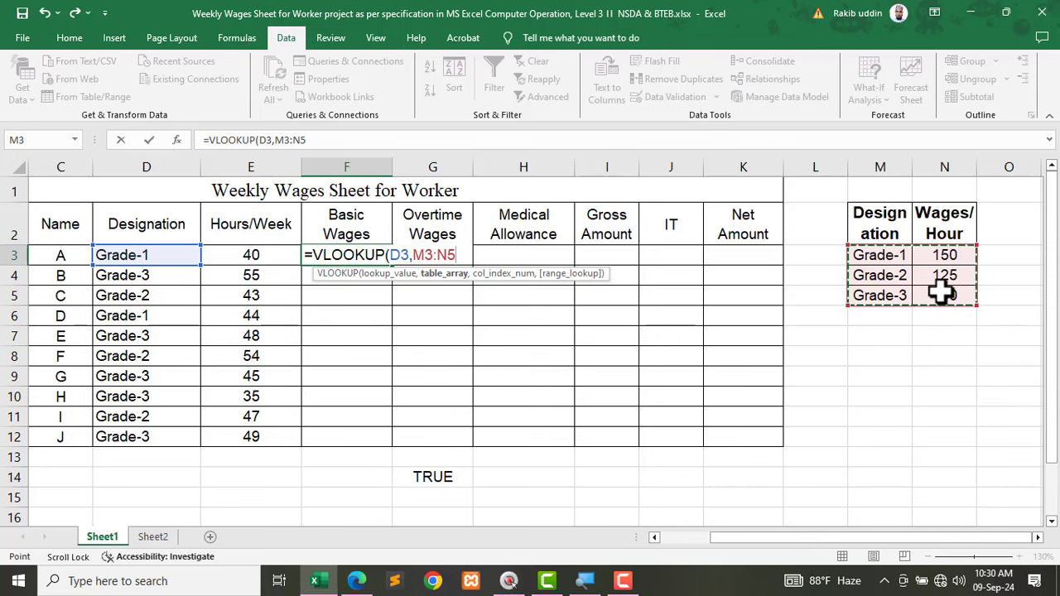
key("F4")
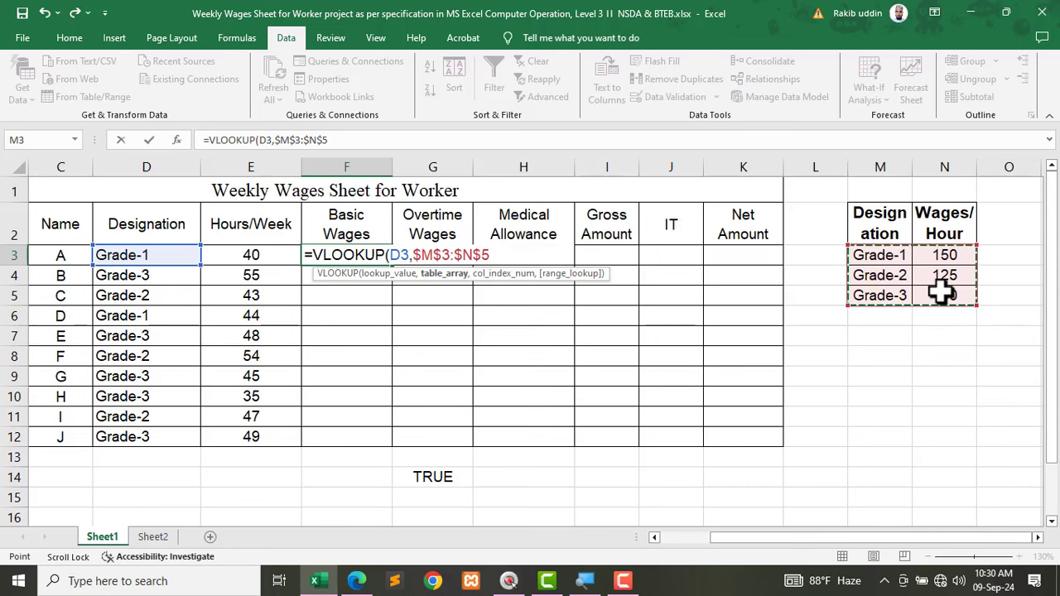
type(",2,0")
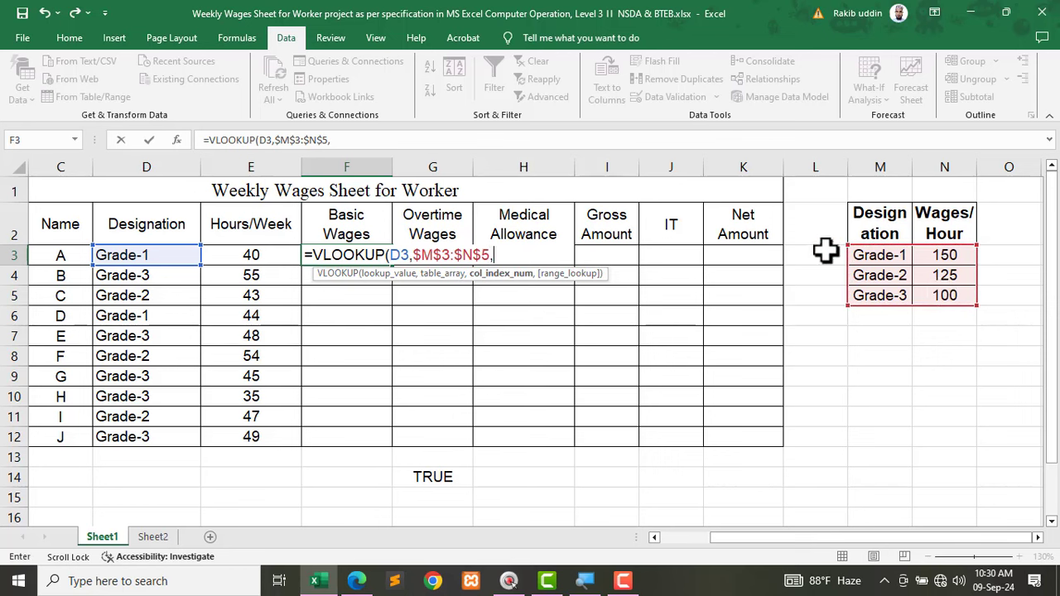
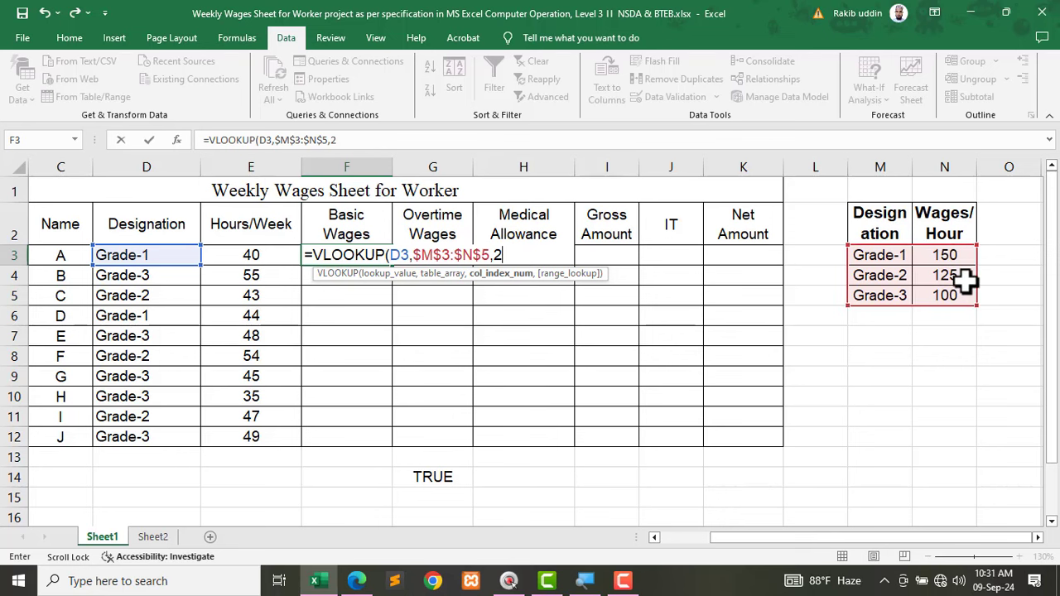
Step: Finish F3 as the exact-match =VLOOKUP(D3,$M$3:$N$5,2,0), returning 150 for Grade-1
type(",")
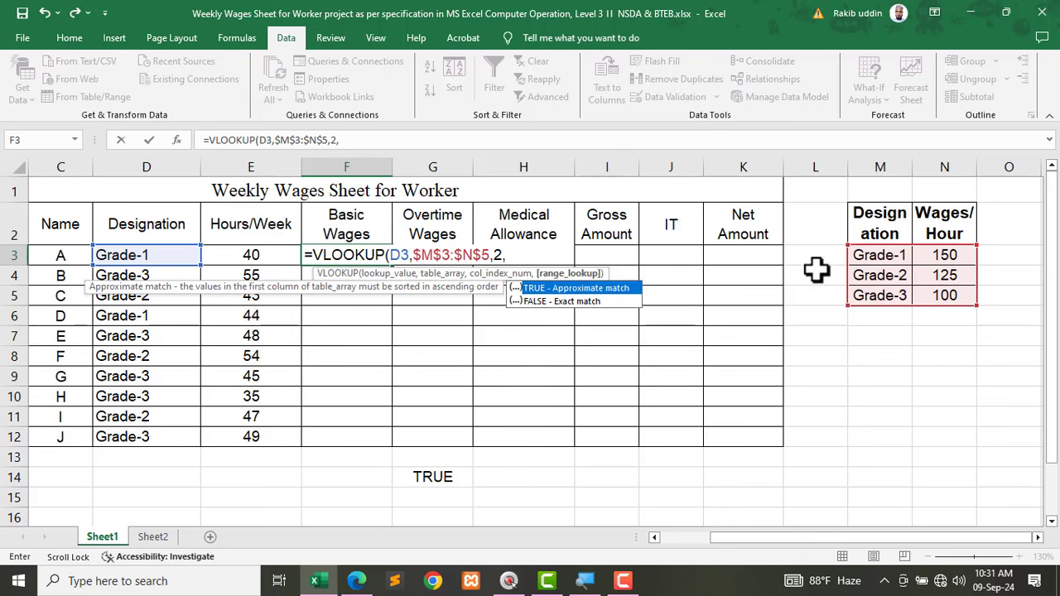
type("0")
key("Return")
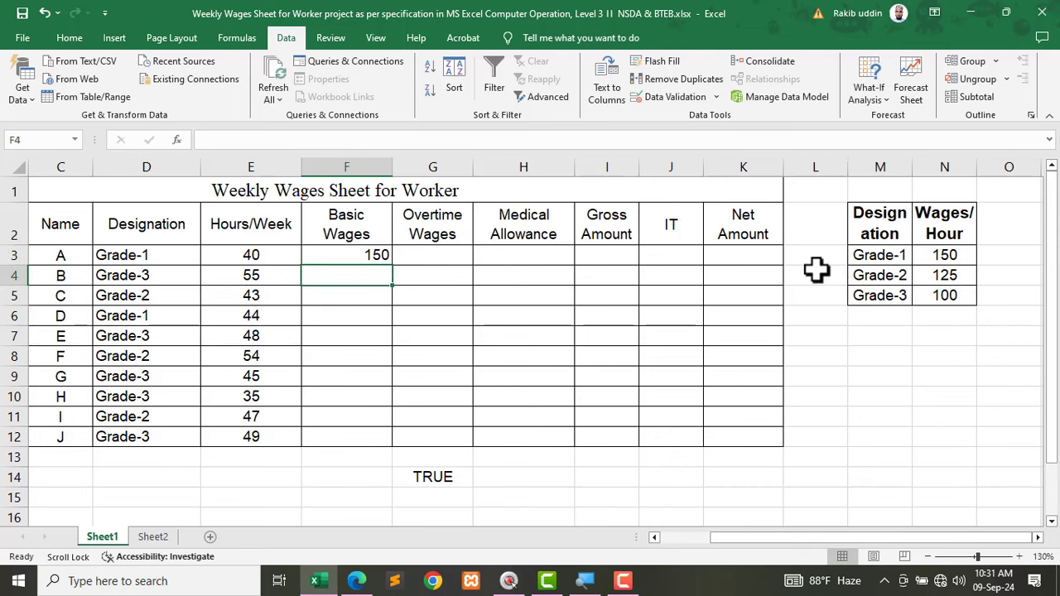
left_click(352, 254)
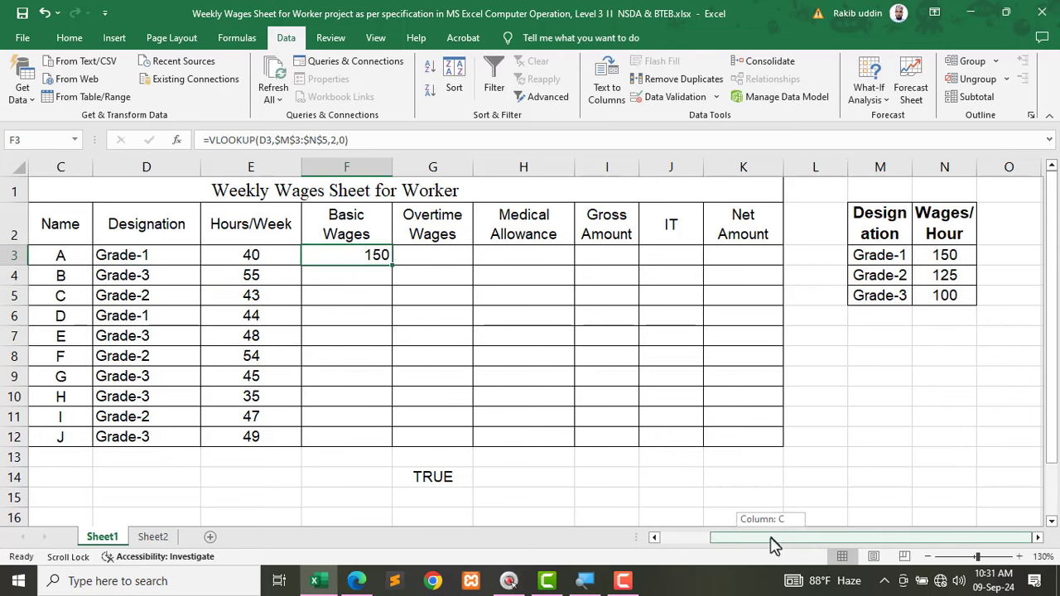
mouse_move(770, 544)
left_mouse_down()
mouse_move(729, 531)
mouse_move(746, 530)
left_mouse_up()
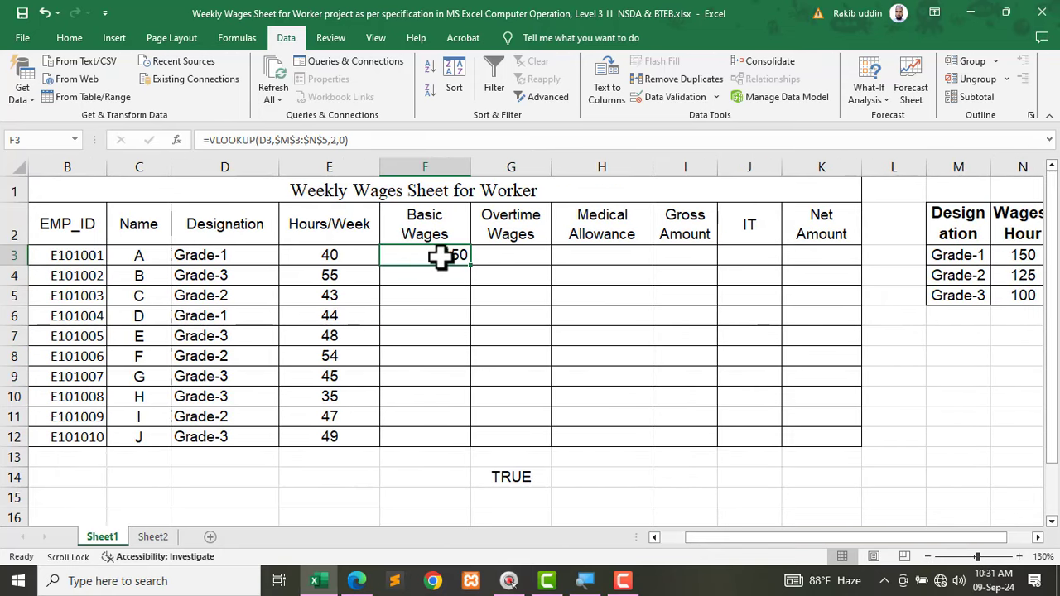
Step: Switch D3 to Grade-2, then Grade-3, then back to Grade-1 to check F3 updates
left_click(231, 255)
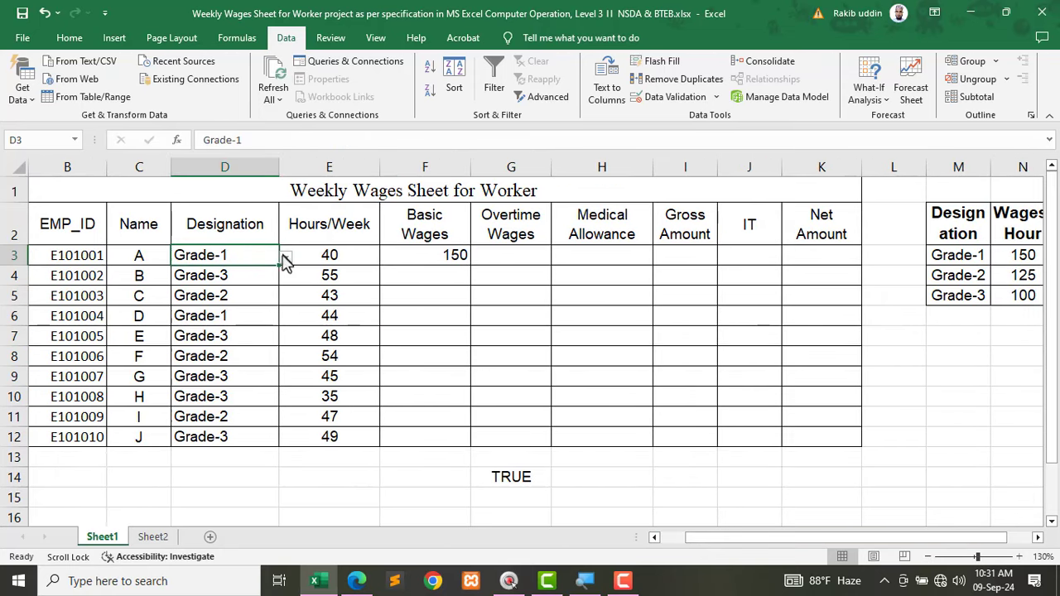
left_click(286, 260)
left_click(234, 286)
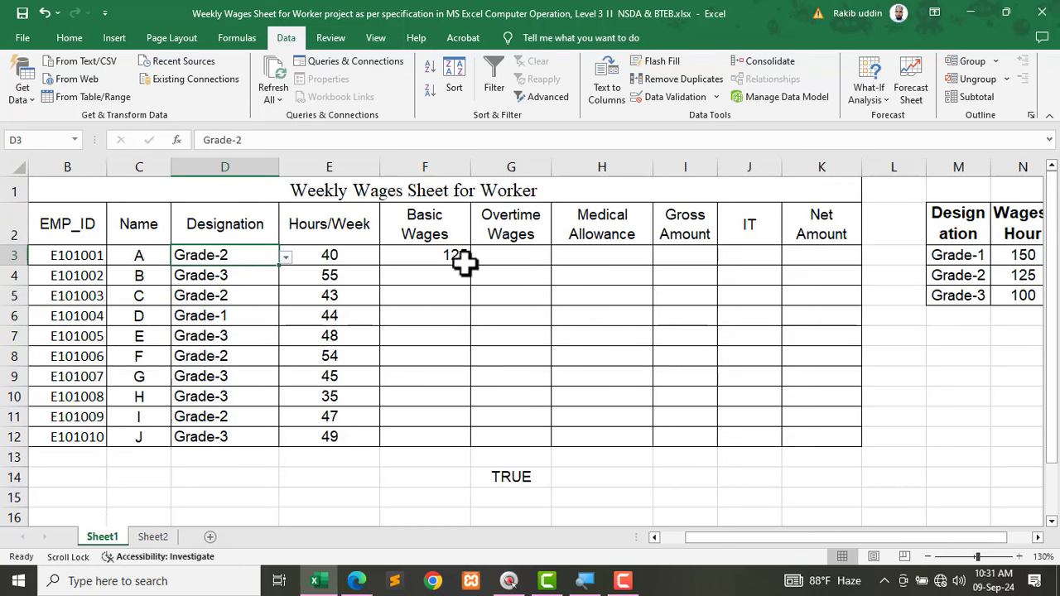
left_click(285, 258)
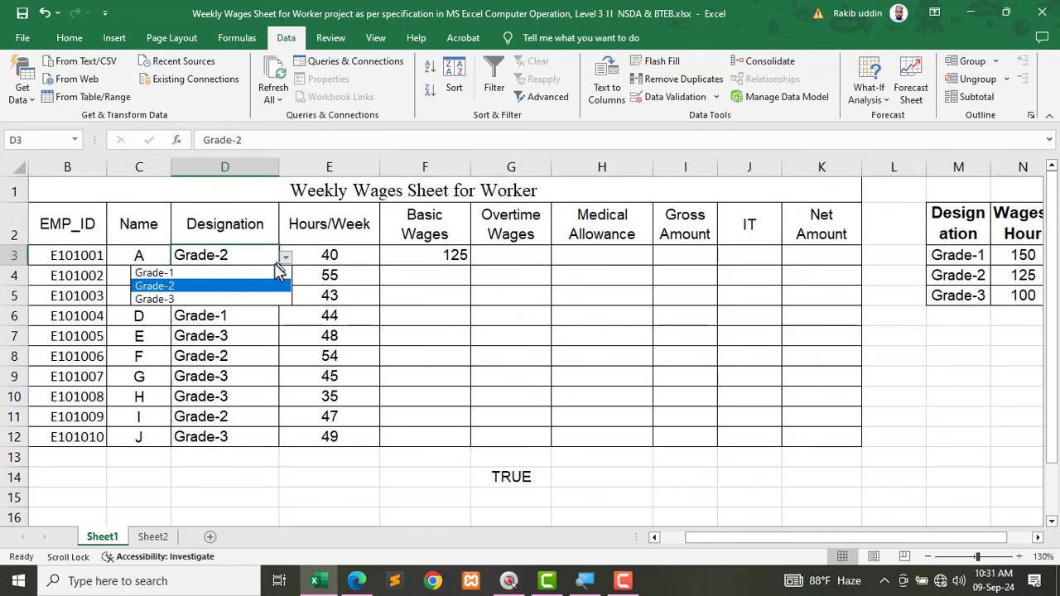
left_click(205, 297)
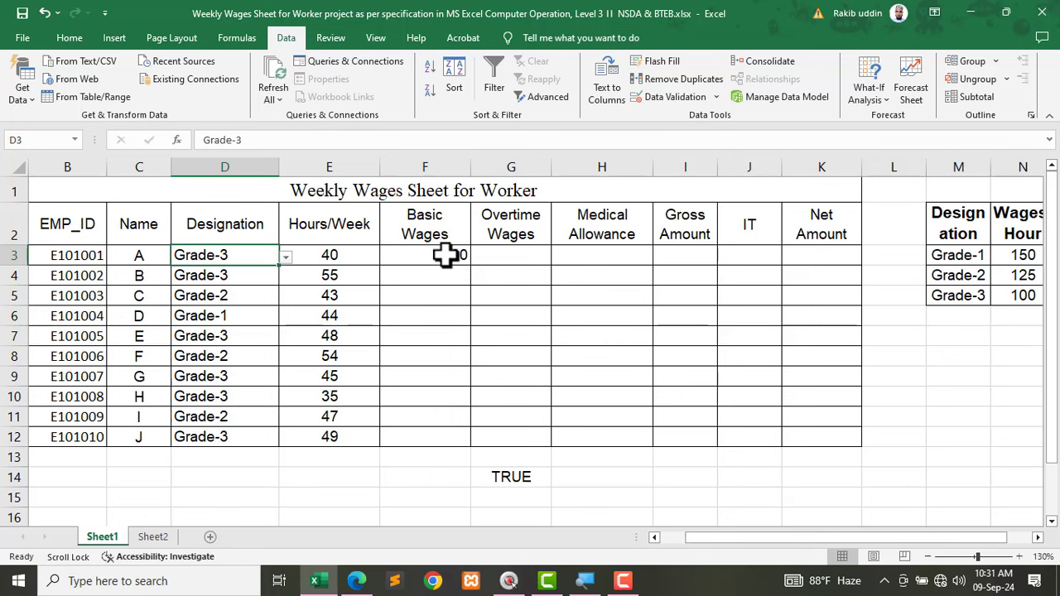
left_click(286, 258)
left_click(182, 274)
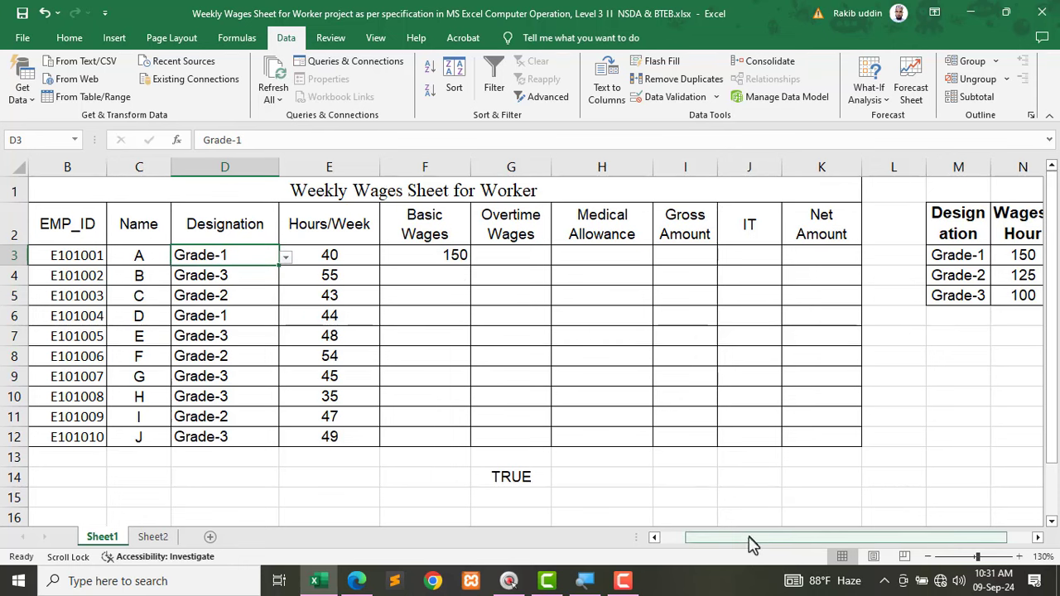
left_click_drag(745, 538, 722, 540)
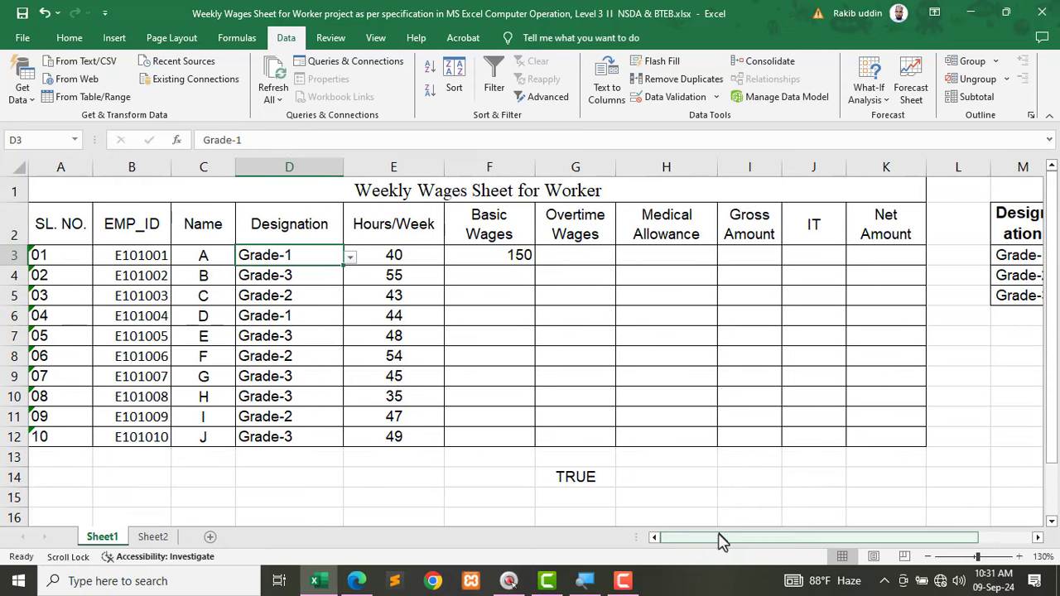
Step: Change F3 to =E3*VLOOKUP(D3,$M$3:$N$5,2,0) so it shows 6000 for worker A
left_click(500, 253)
double_click(498, 254)
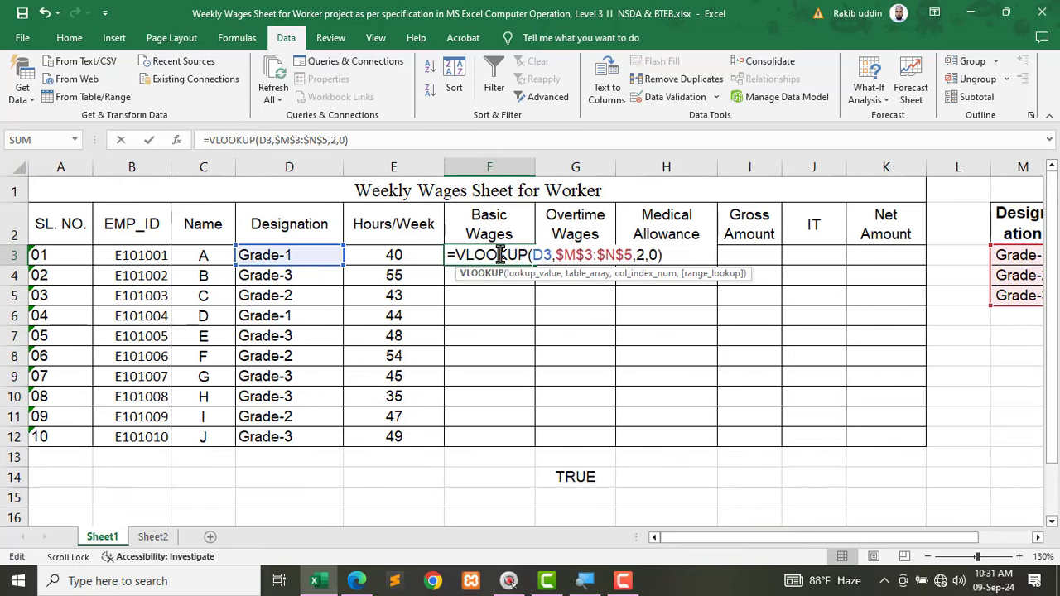
left_click(455, 255)
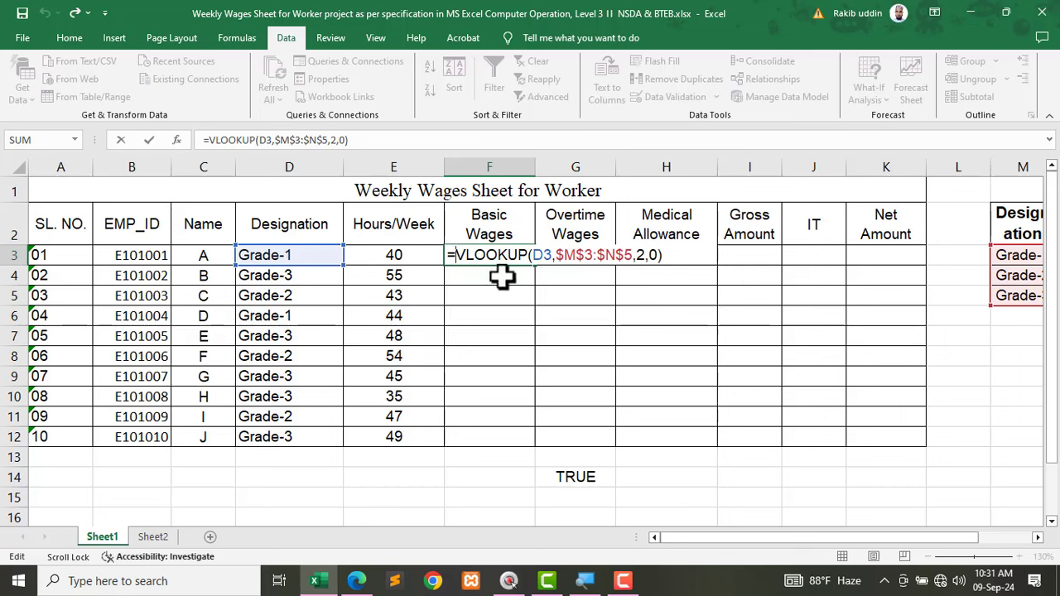
left_click(372, 256)
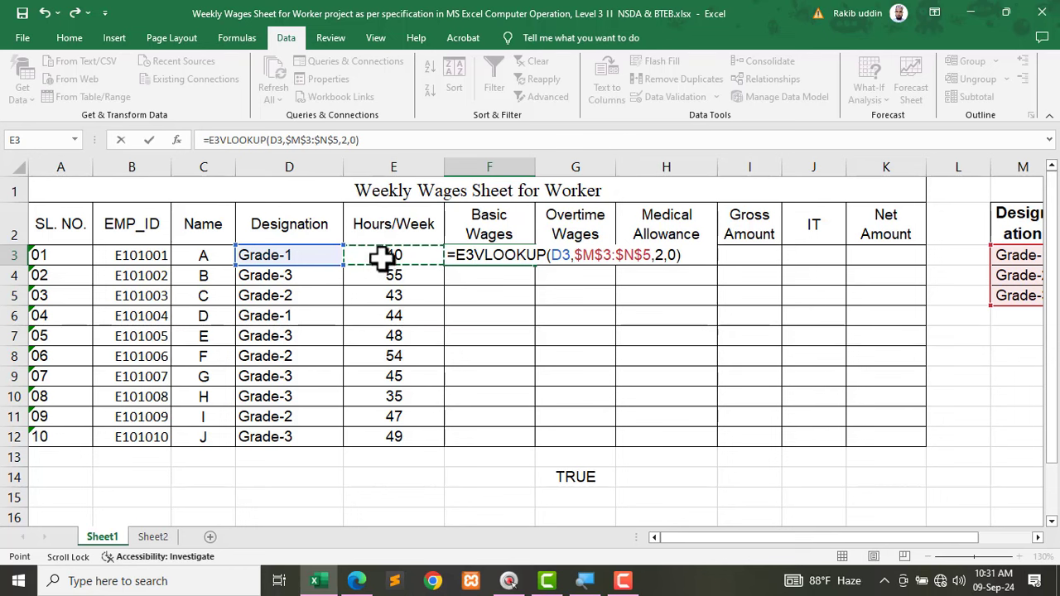
type("*")
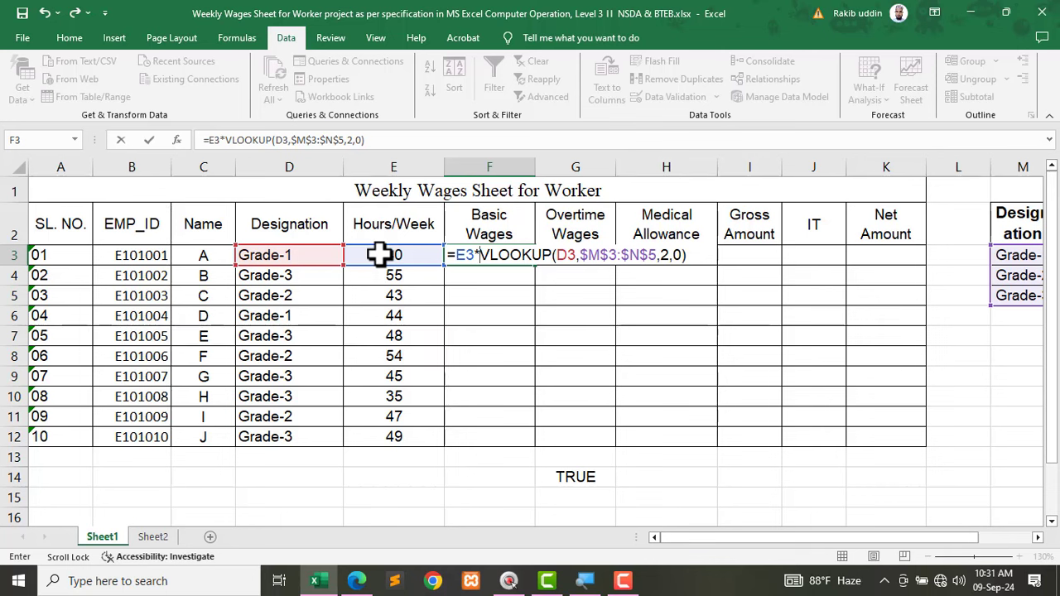
key("Return")
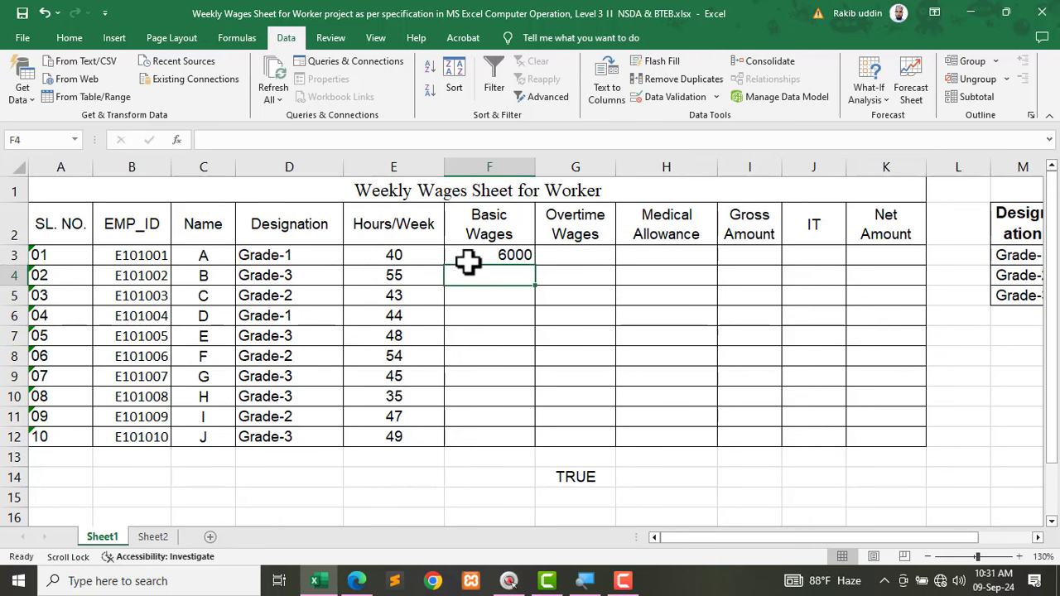
left_click(484, 255)
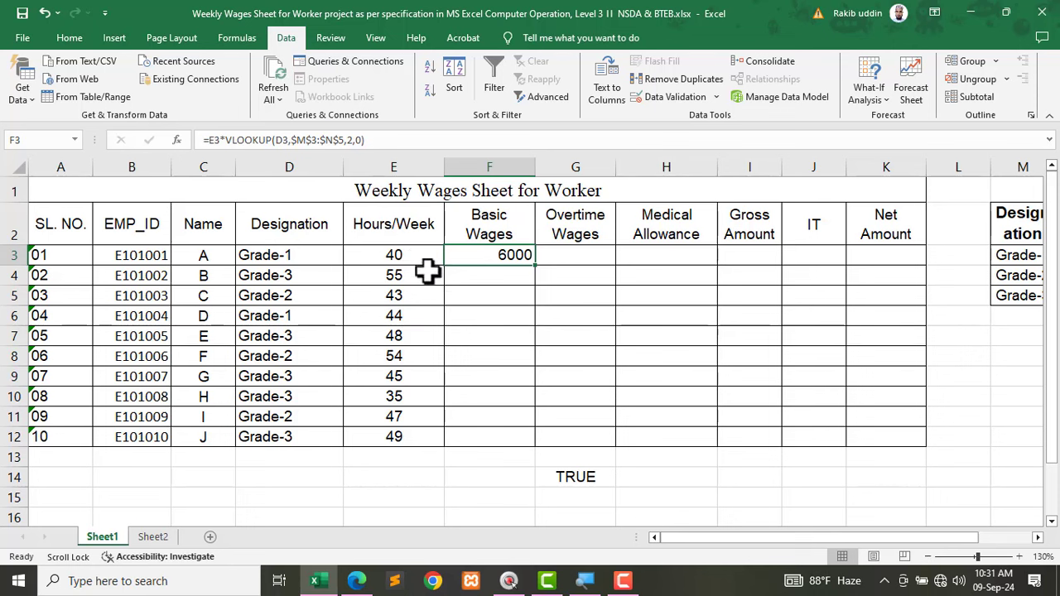
left_click(406, 259)
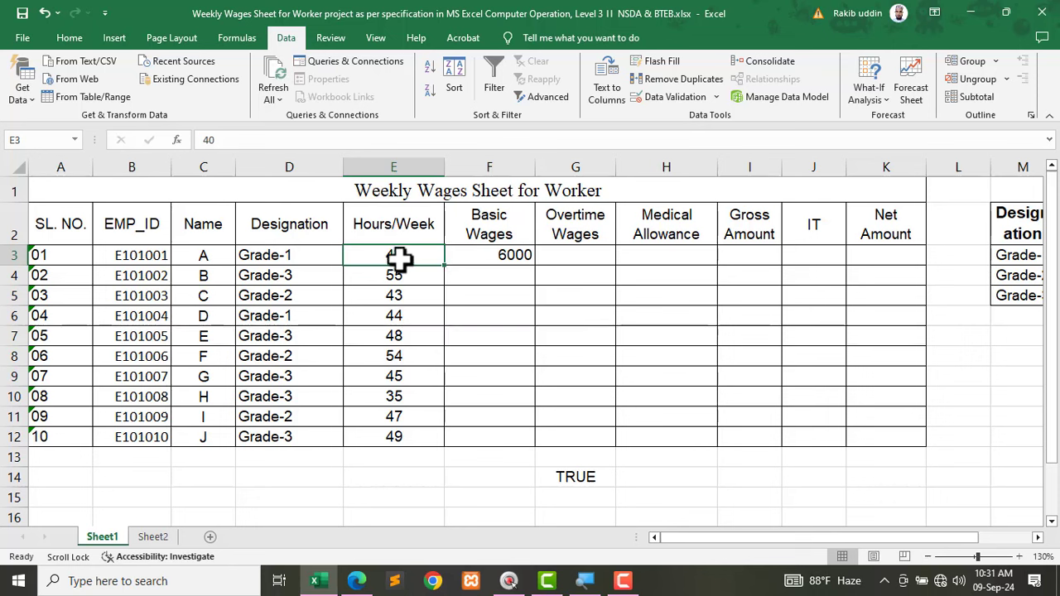
Step: Fill the hours-times-rate formula down to F12 and check the copy in F4
left_click(503, 259)
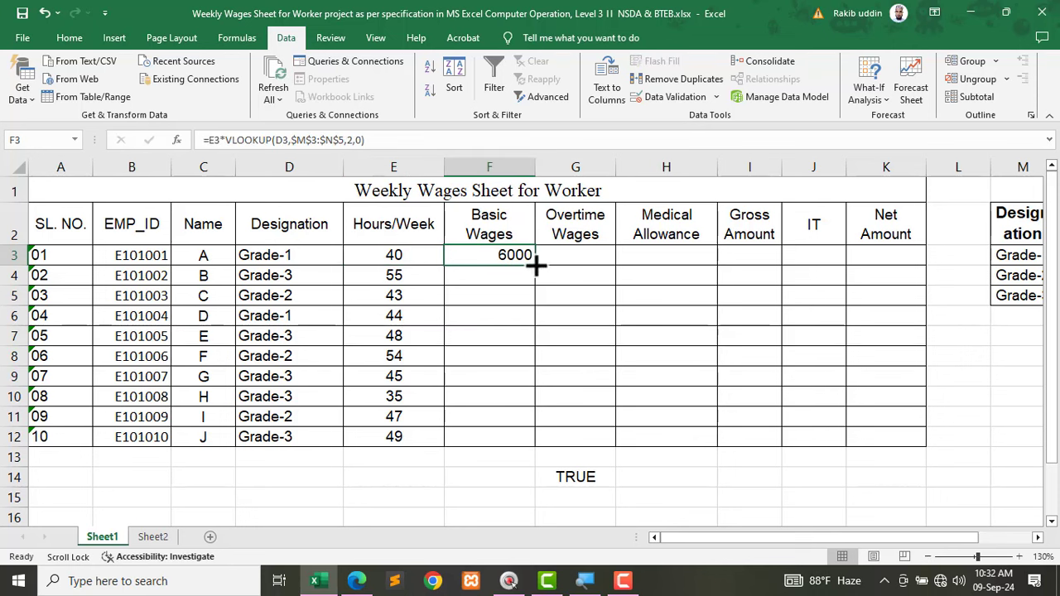
left_click_drag(535, 265, 530, 447)
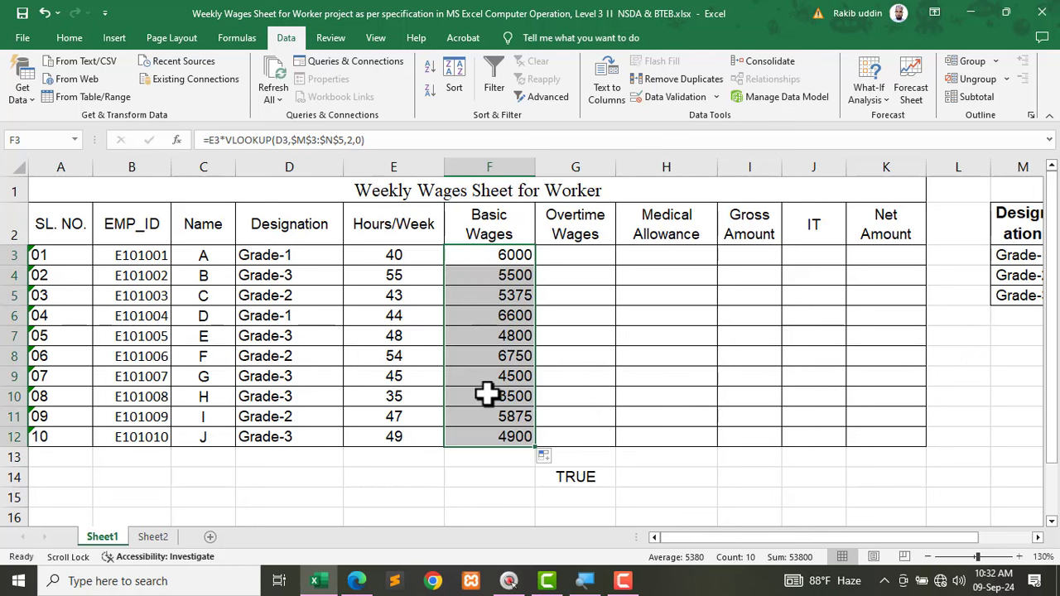
left_click(401, 275)
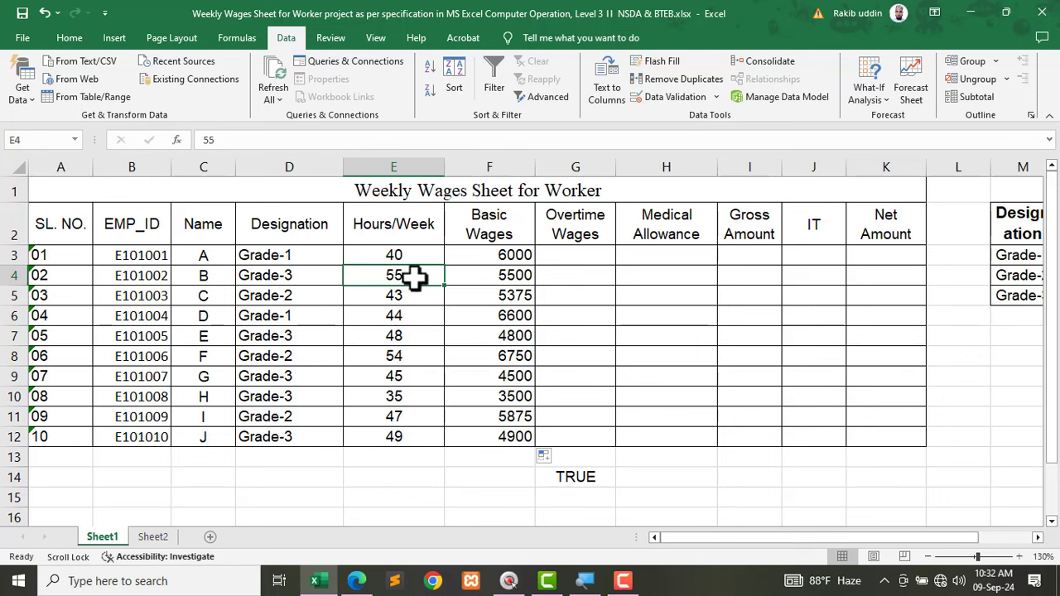
left_click(565, 233)
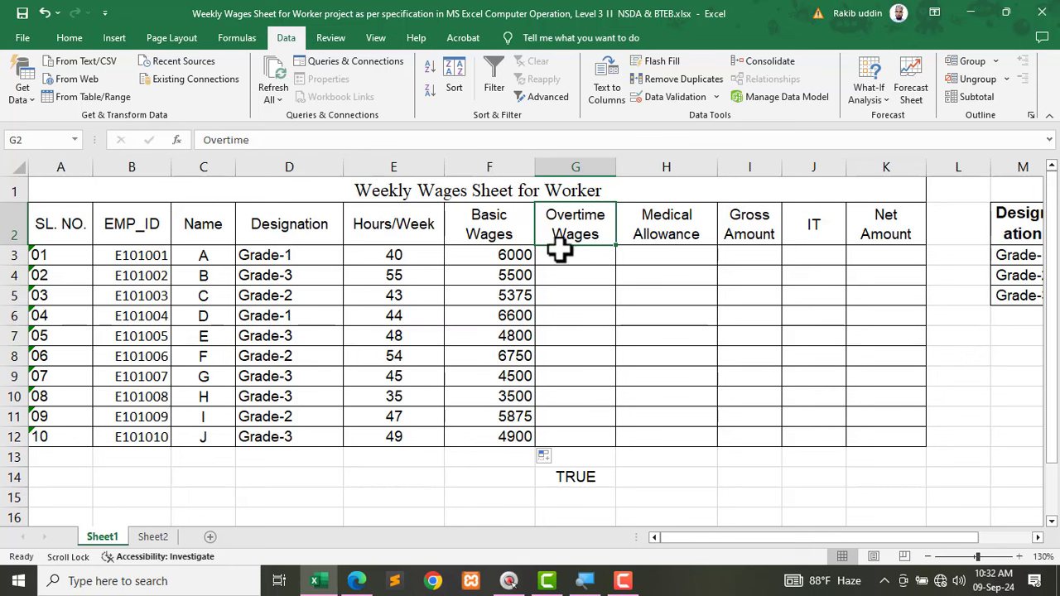
left_click(499, 274)
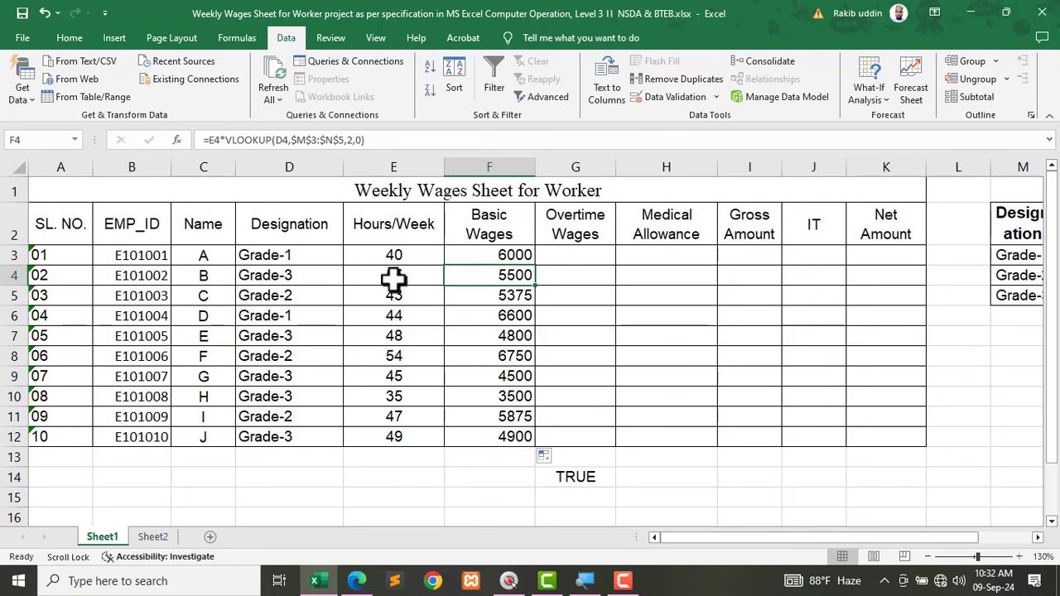
left_click(356, 584)
Step: Underline 'above 40' and '200 Taka/Hour' in the PDF's overtime rule, then return to Excel
scroll(299, 381, "down", 3)
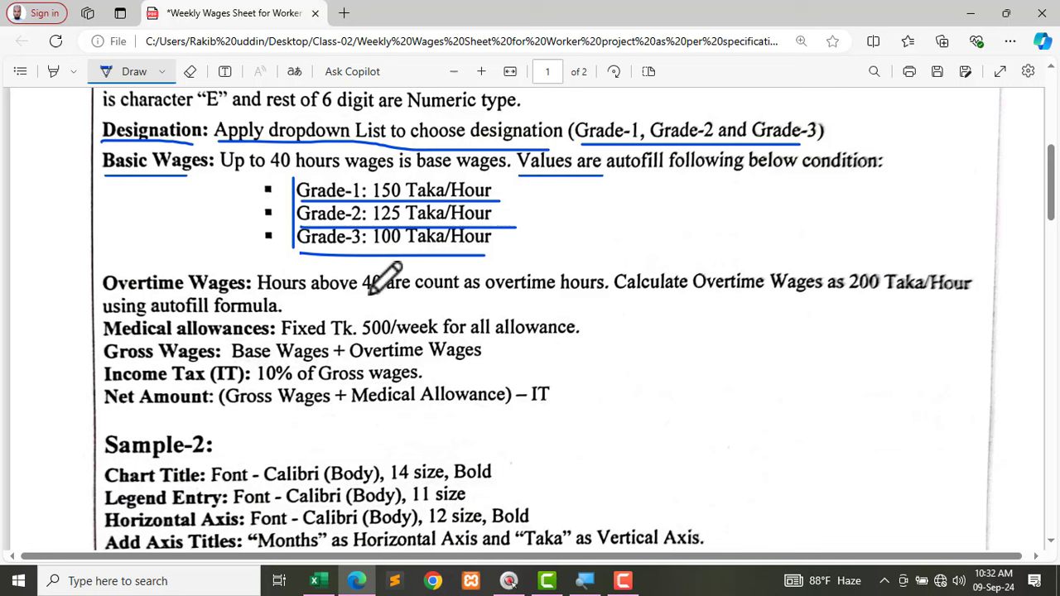
left_click_drag(311, 293, 405, 294)
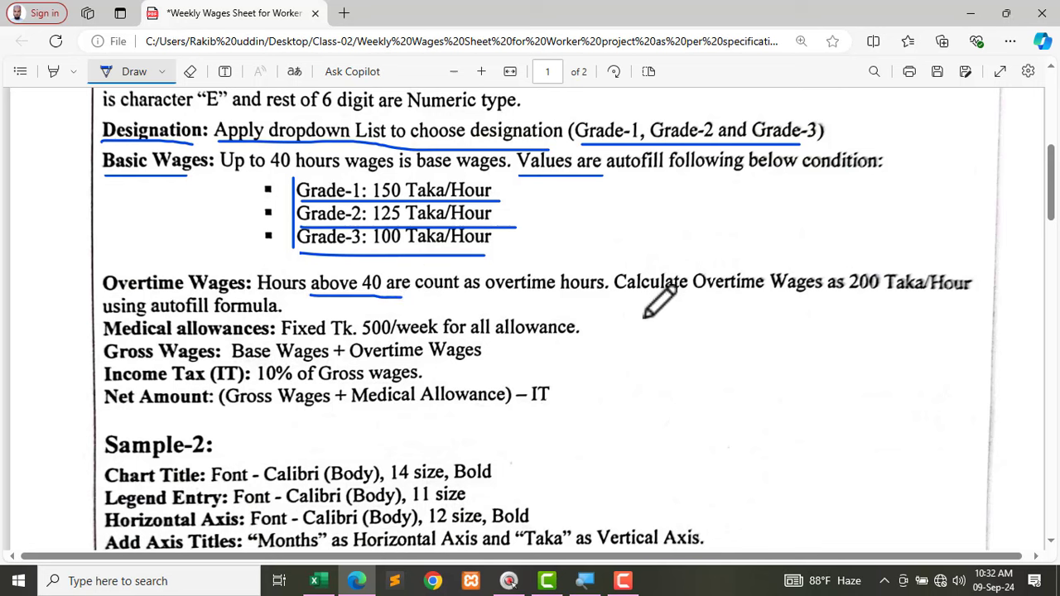
left_click_drag(777, 294, 905, 297)
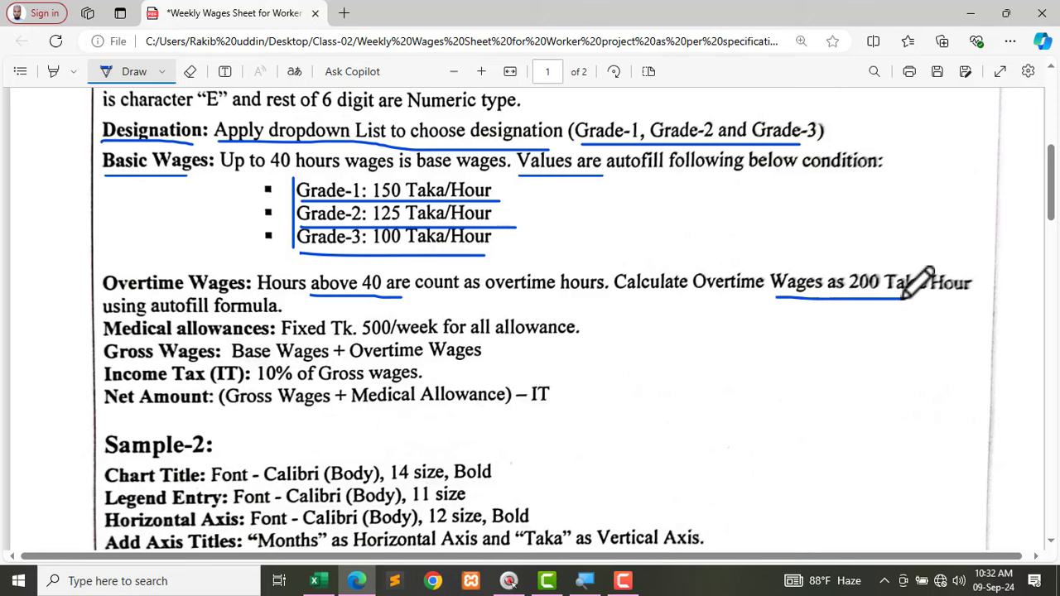
left_click(314, 581)
left_click(515, 257)
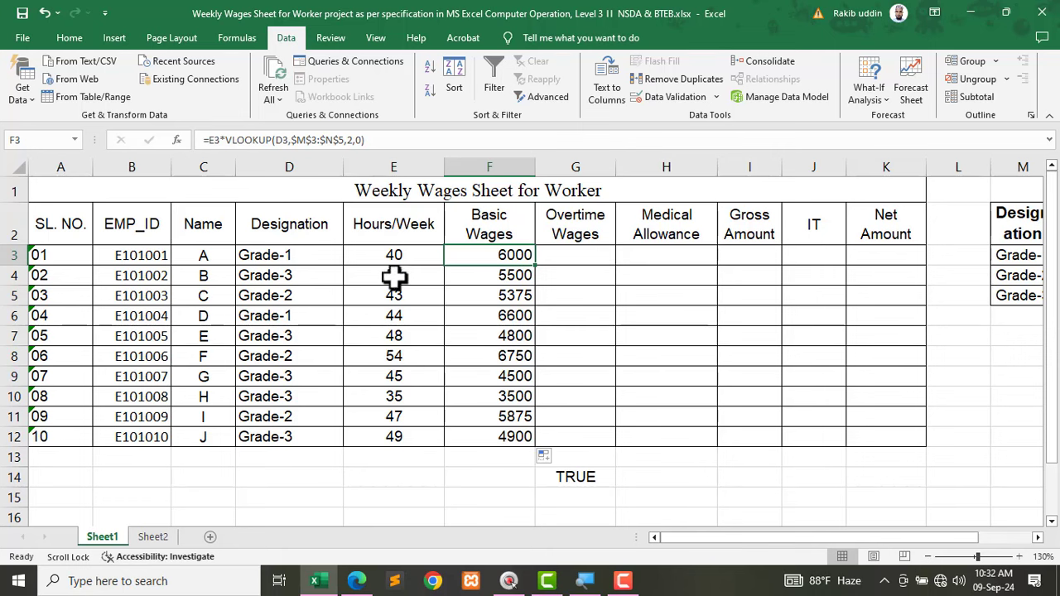
Step: Compare the formulas in F3 and F4 and worker B's hours in E4, then edit F3
left_click(494, 278)
left_click(509, 253)
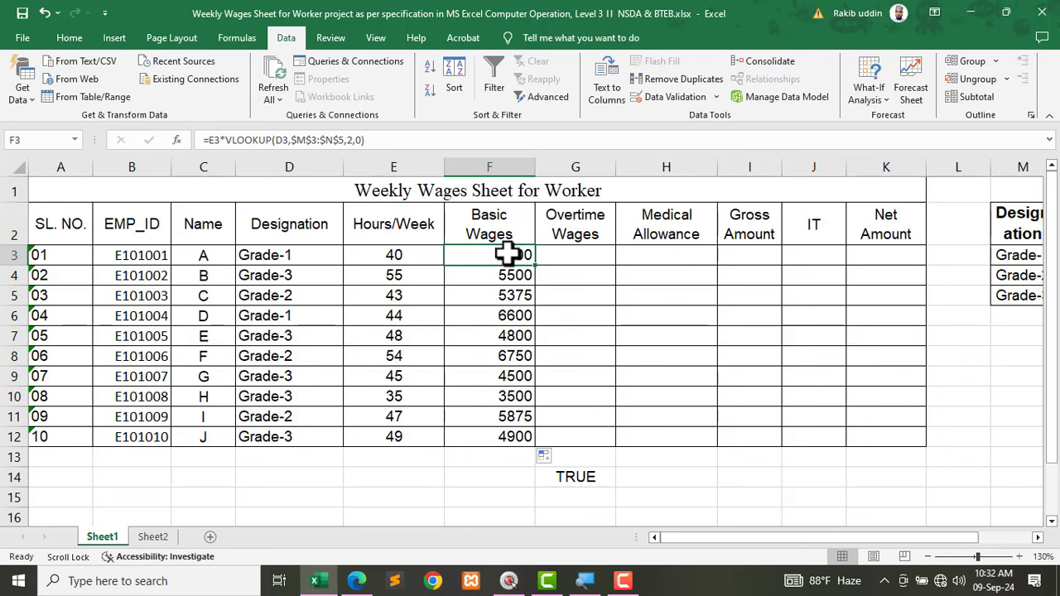
left_click(386, 277)
left_click(507, 280)
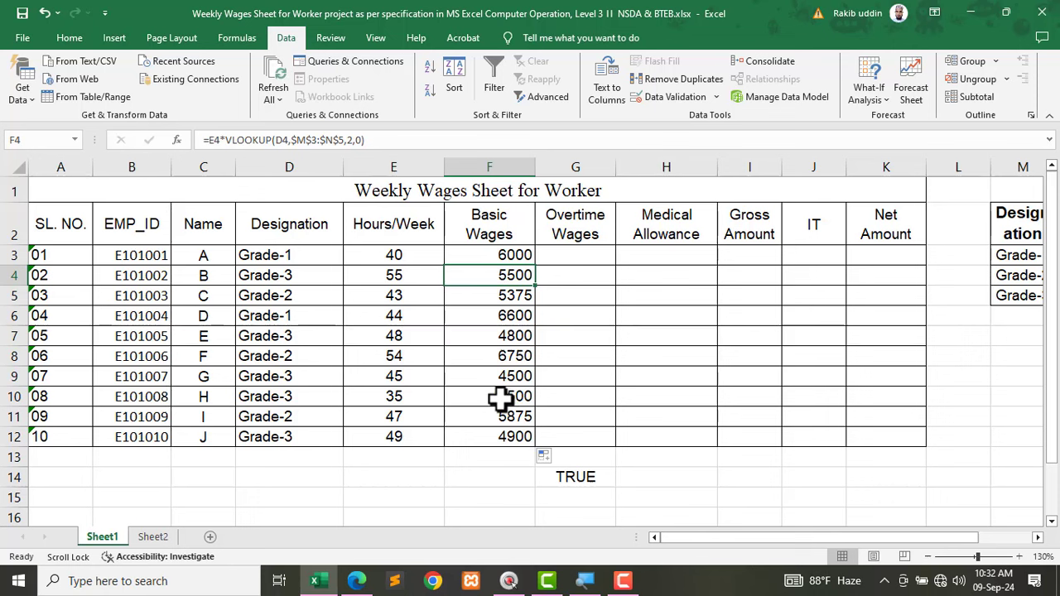
double_click(469, 255)
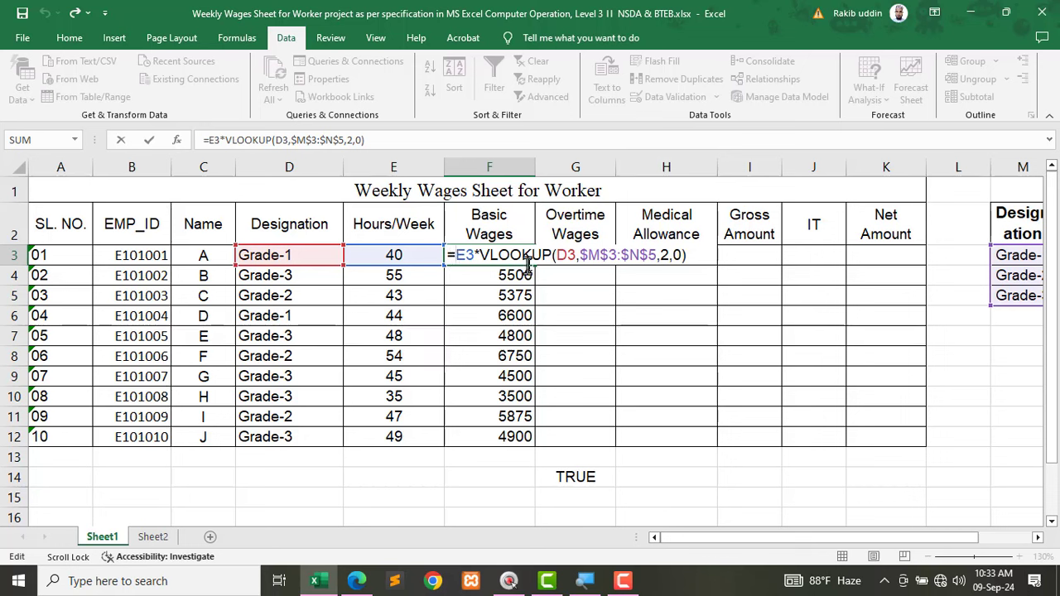
Step: Wrap F3's formula in IF with condition E3<=40 and E3*VLOOKUP(...) as the true branch
type("IF(")
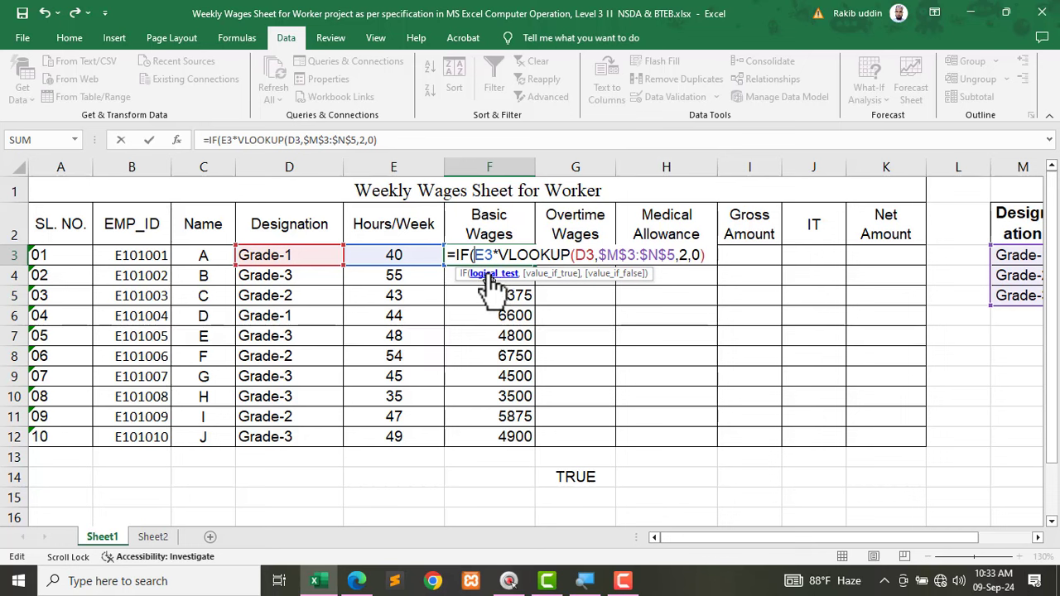
left_click(377, 255)
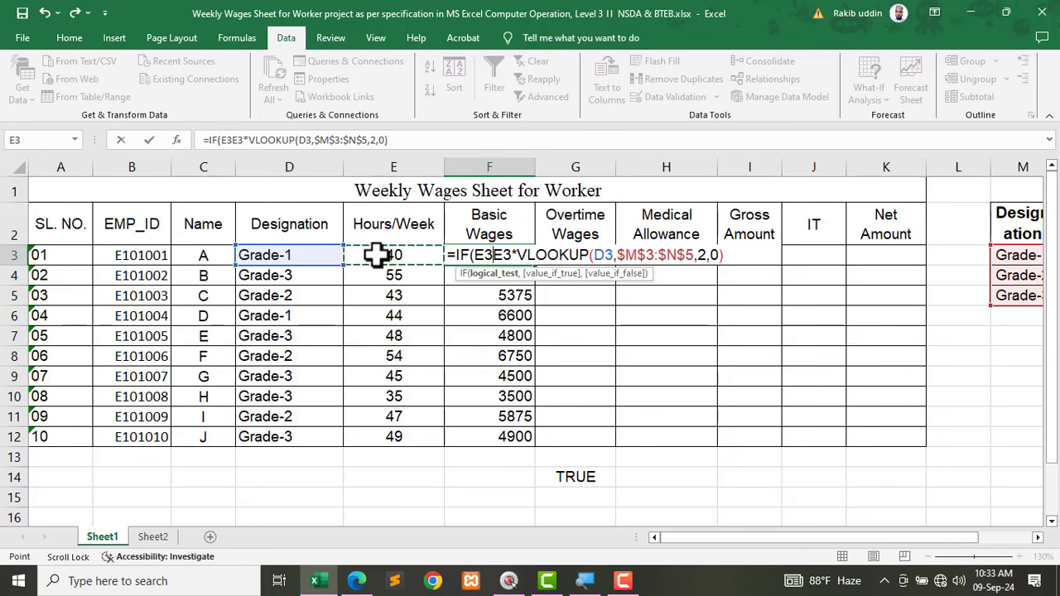
type("<")
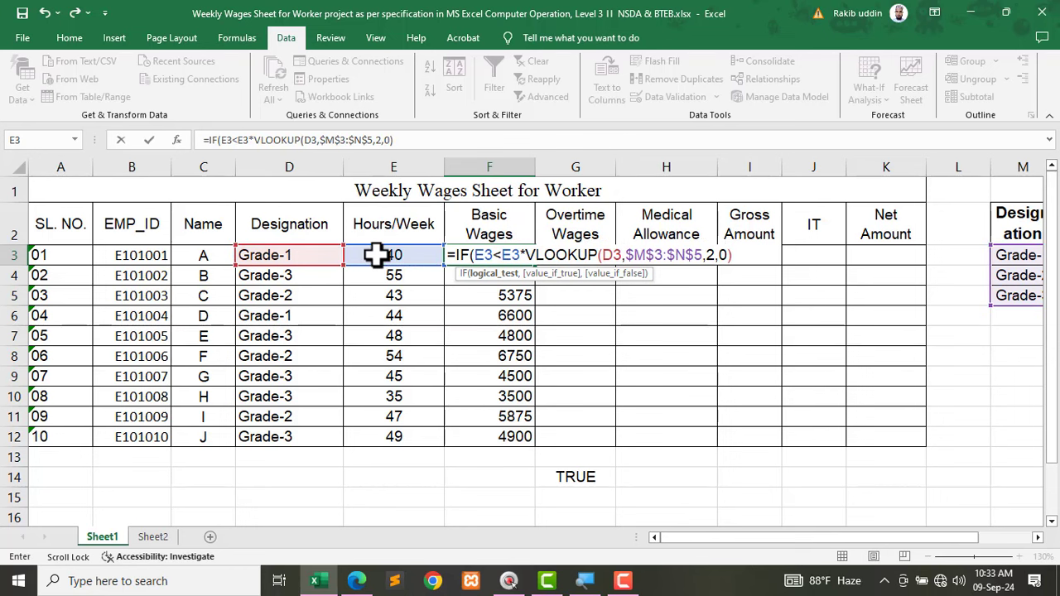
type("=40")
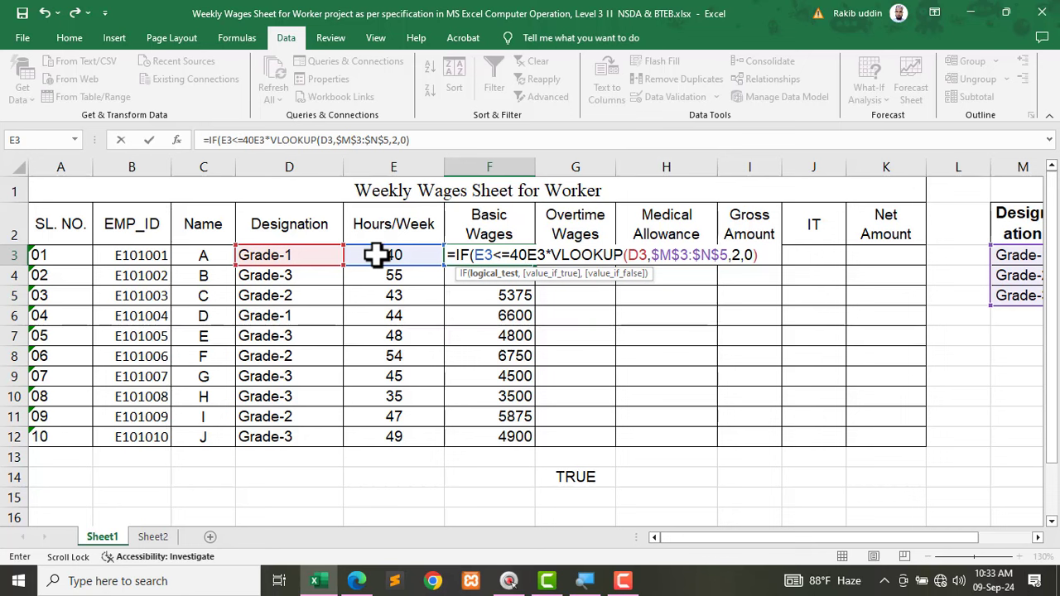
type(",")
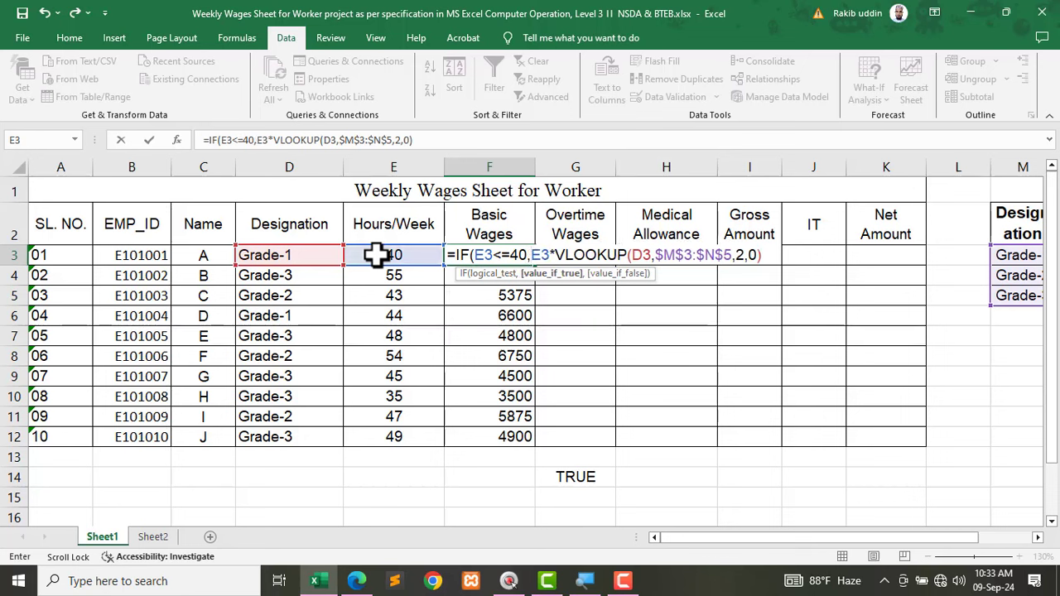
mouse_move(528, 255)
left_mouse_down()
mouse_move(478, 257)
mouse_move(530, 259)
left_mouse_up()
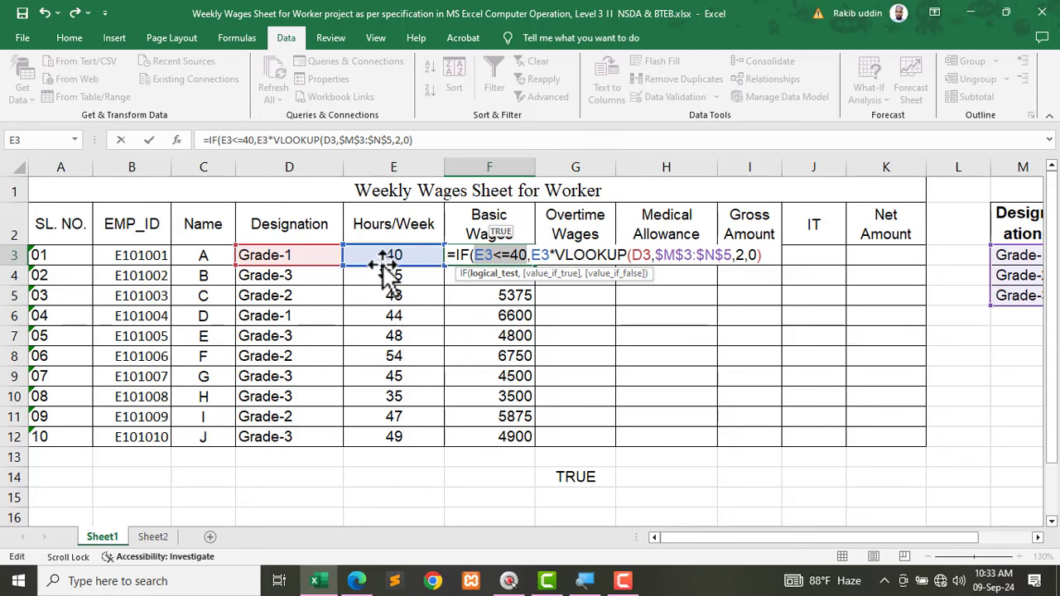
left_click(530, 256)
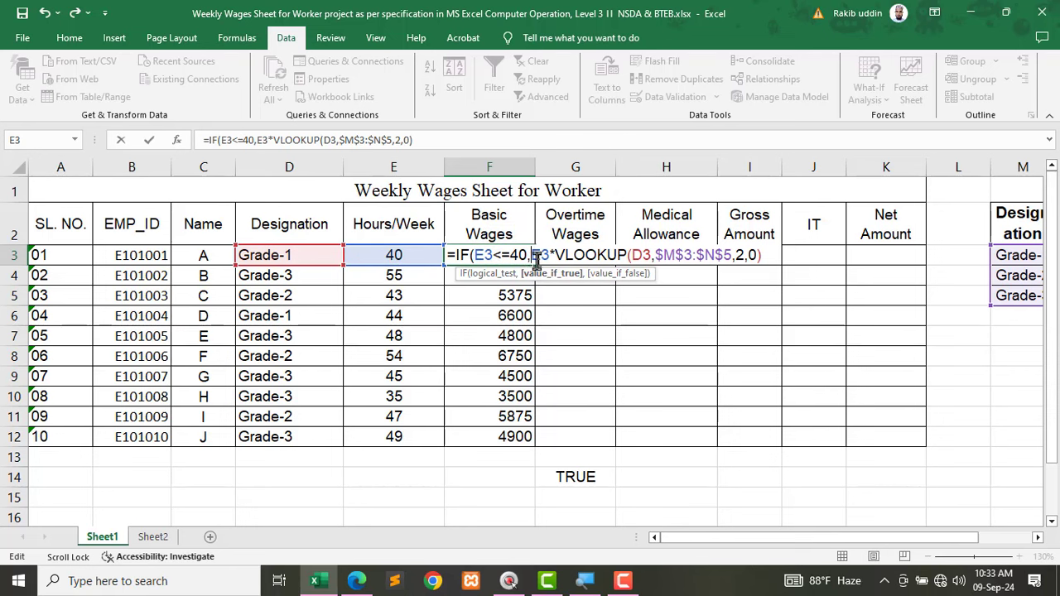
double_click(538, 255)
left_click_drag(554, 255, 763, 256)
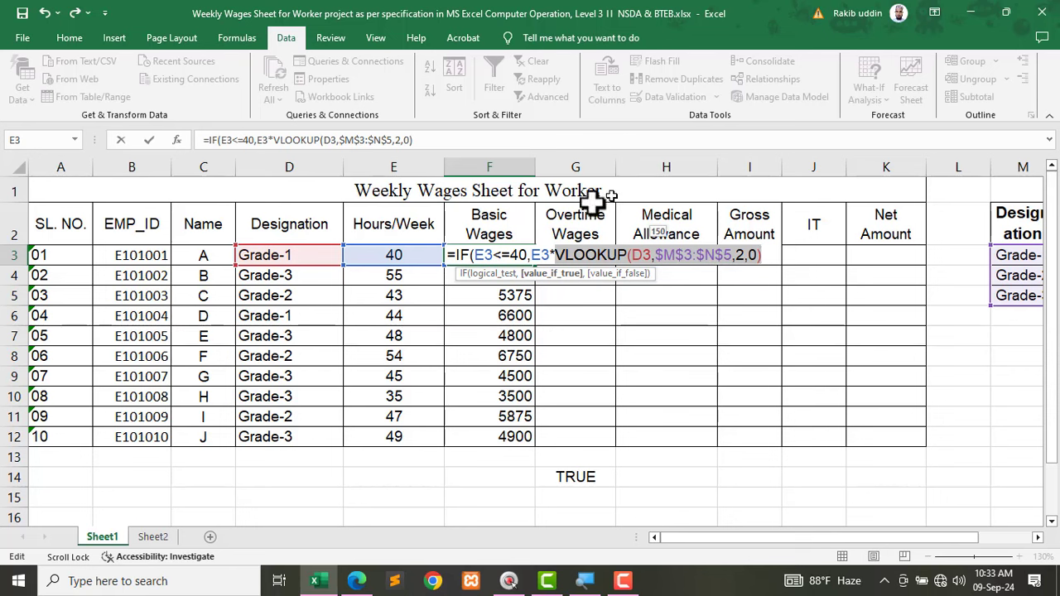
left_click(766, 255)
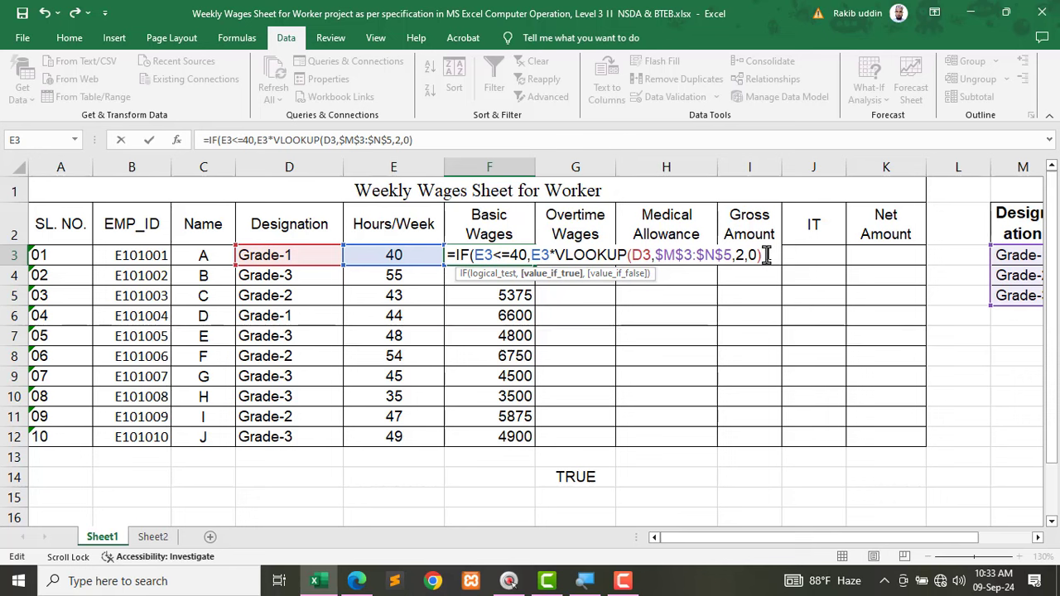
type(",")
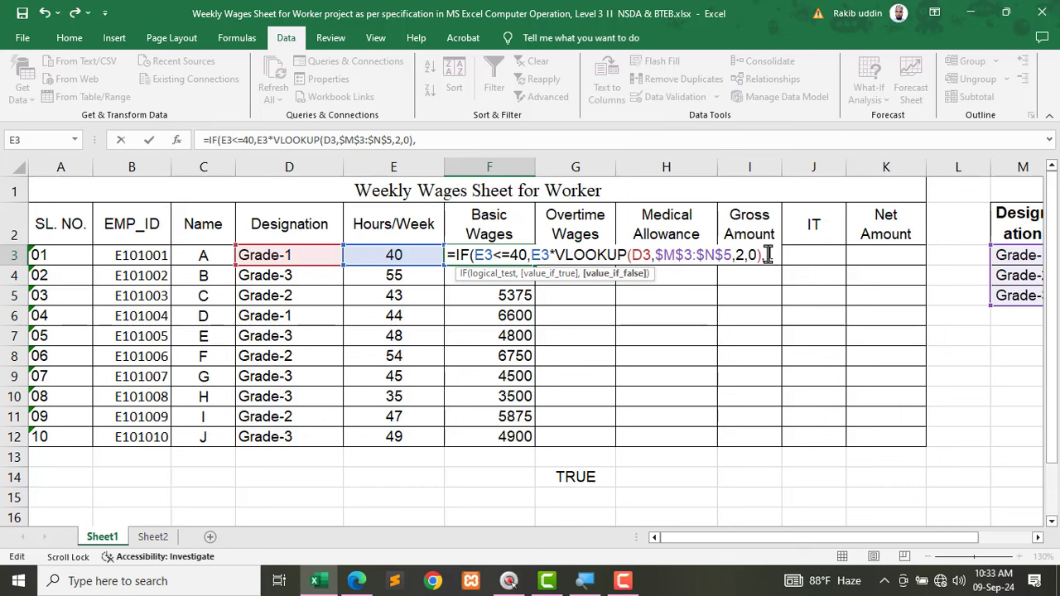
Step: Add 40*VLOOKUP(D3,$M$3:$N$5,2,0) as F3's false branch and enter the formula
key("BackSpace")
mouse_move(769, 255)
left_mouse_down()
mouse_move(600, 274)
mouse_move(553, 257)
left_mouse_up()
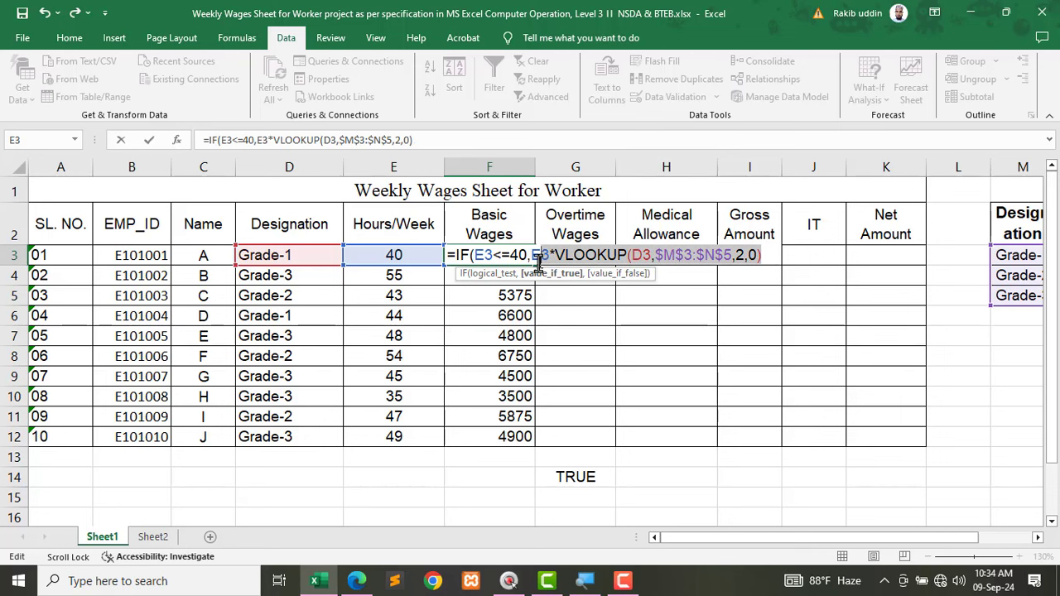
right_click(595, 257)
left_click(629, 285)
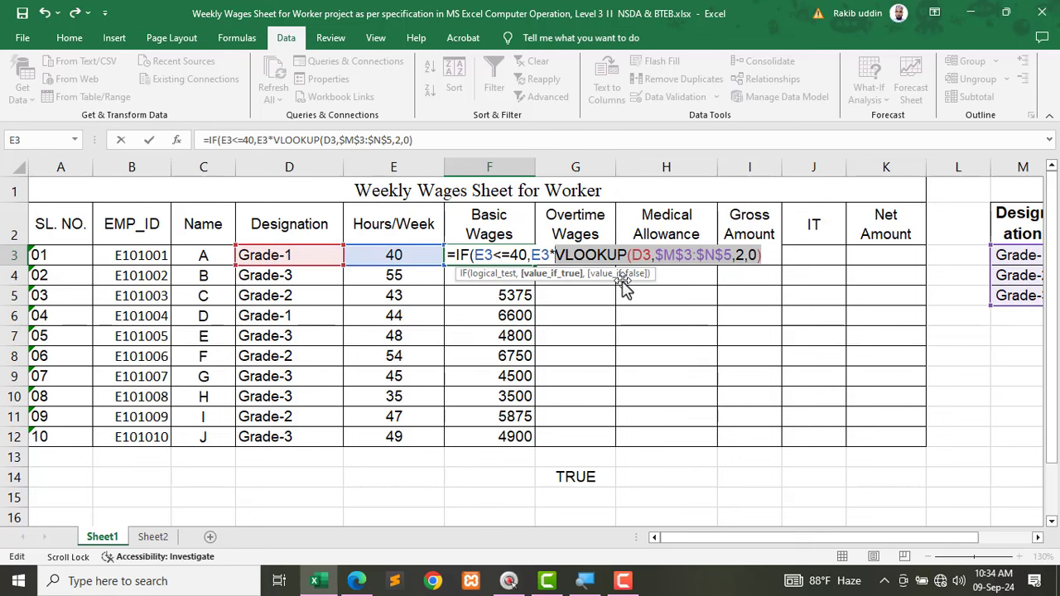
left_click(767, 256)
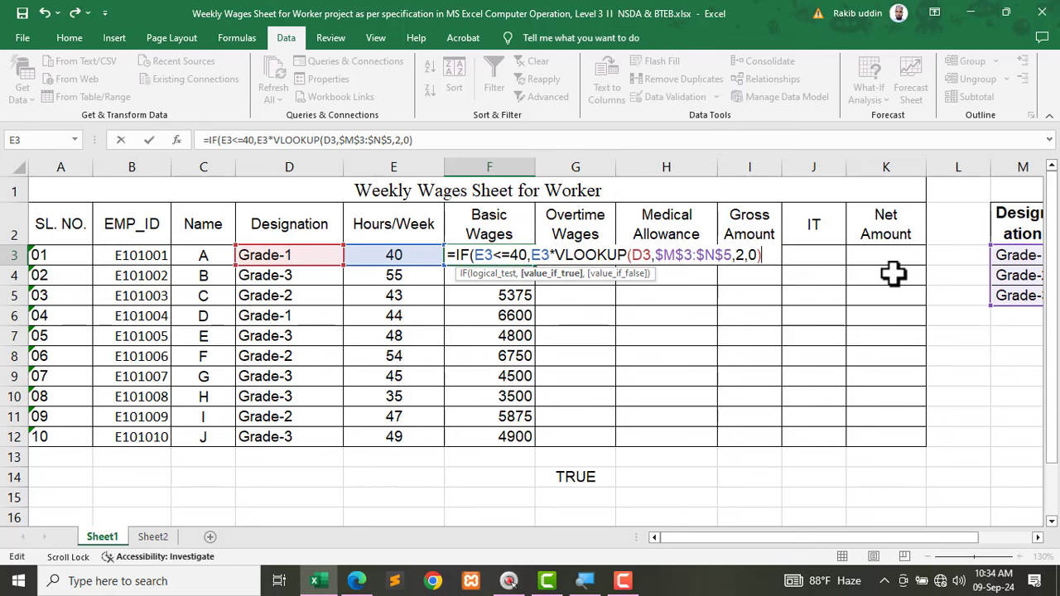
type(",")
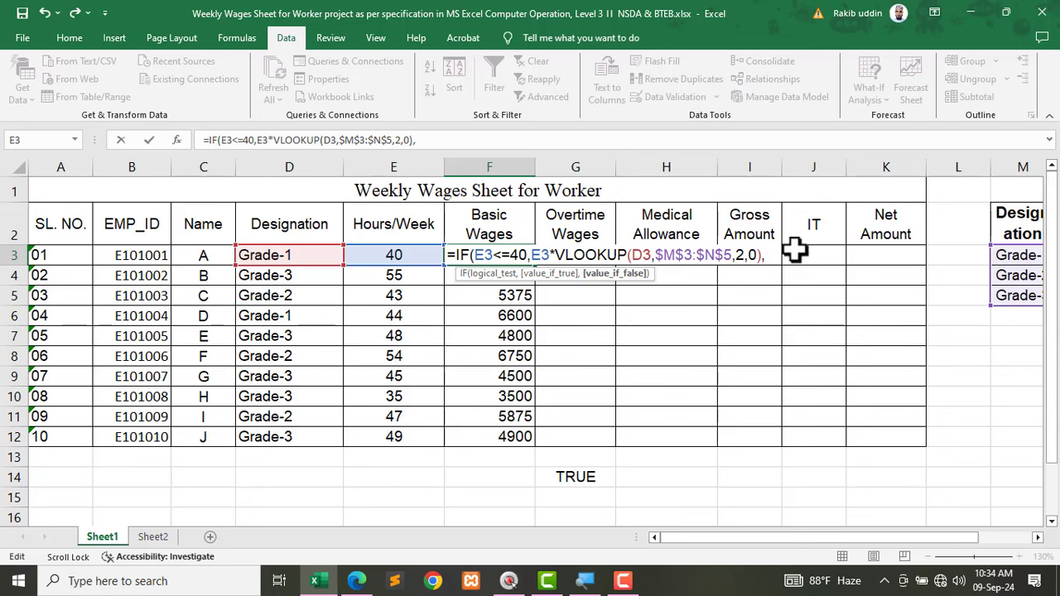
key("ctrl+v")
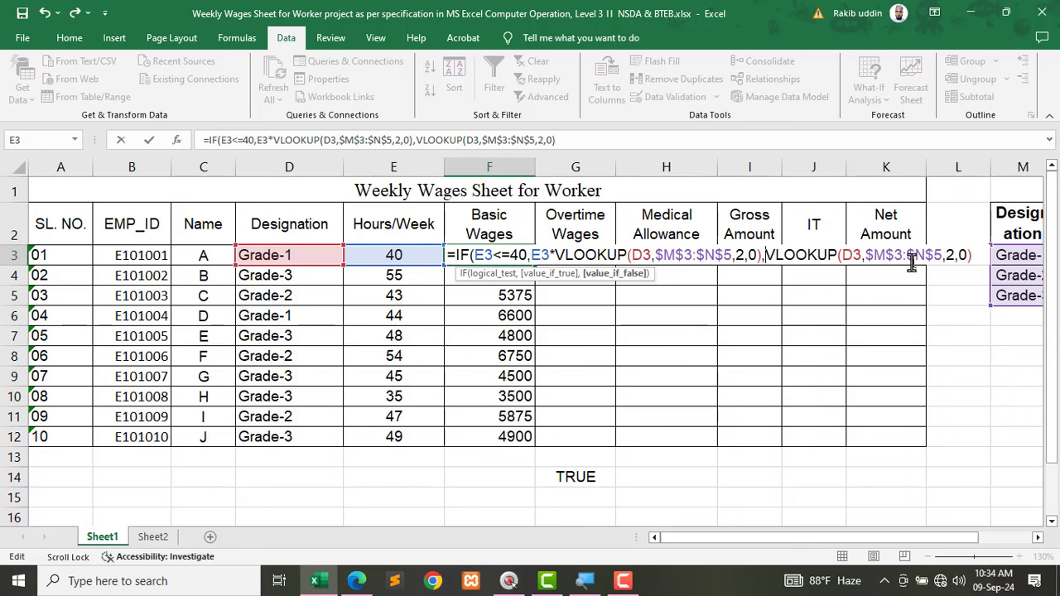
type("40*")
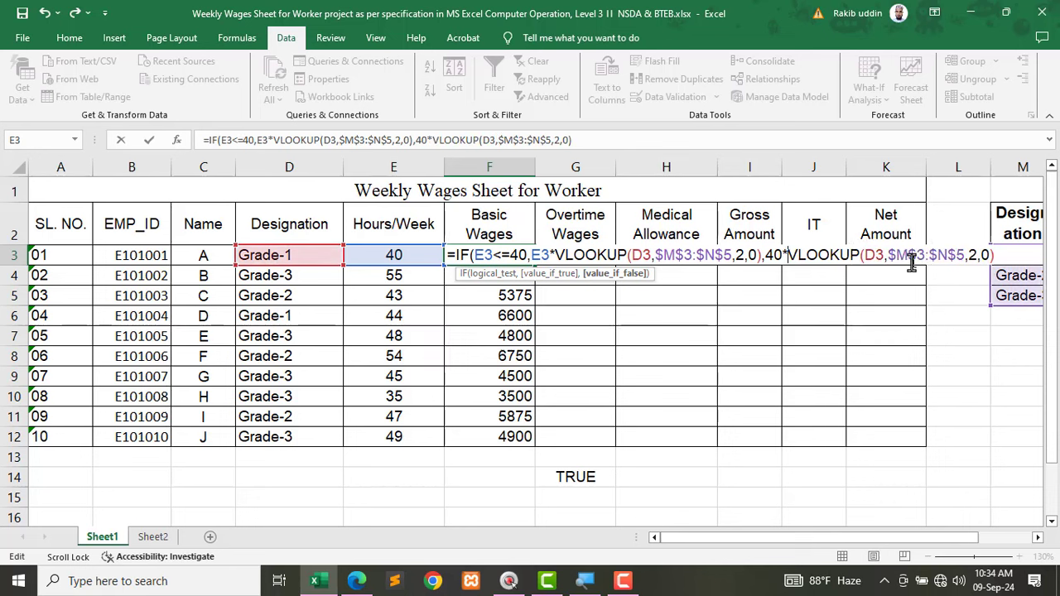
left_click(1015, 257)
key("Return")
key("Return")
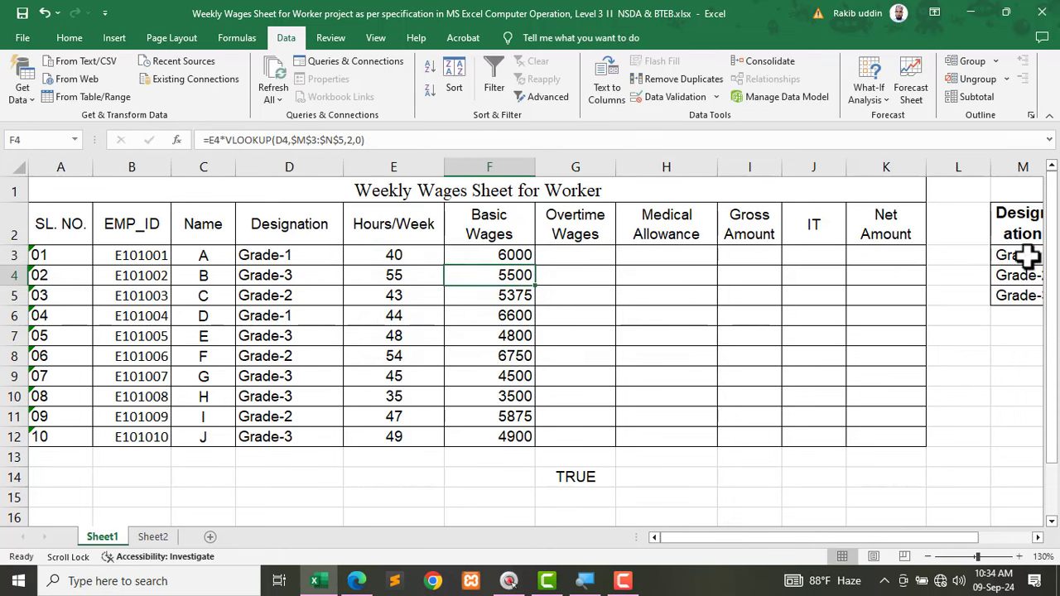
Step: Fill F3's IF formula down to F12, then select F3:F12 to clear the results
left_click(497, 253)
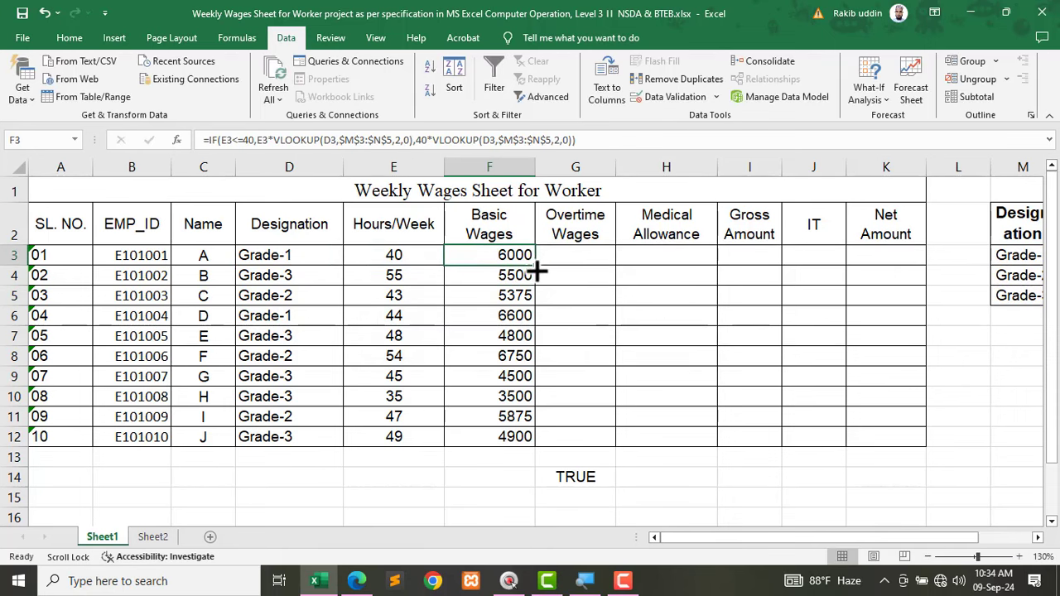
left_click_drag(536, 266, 535, 443)
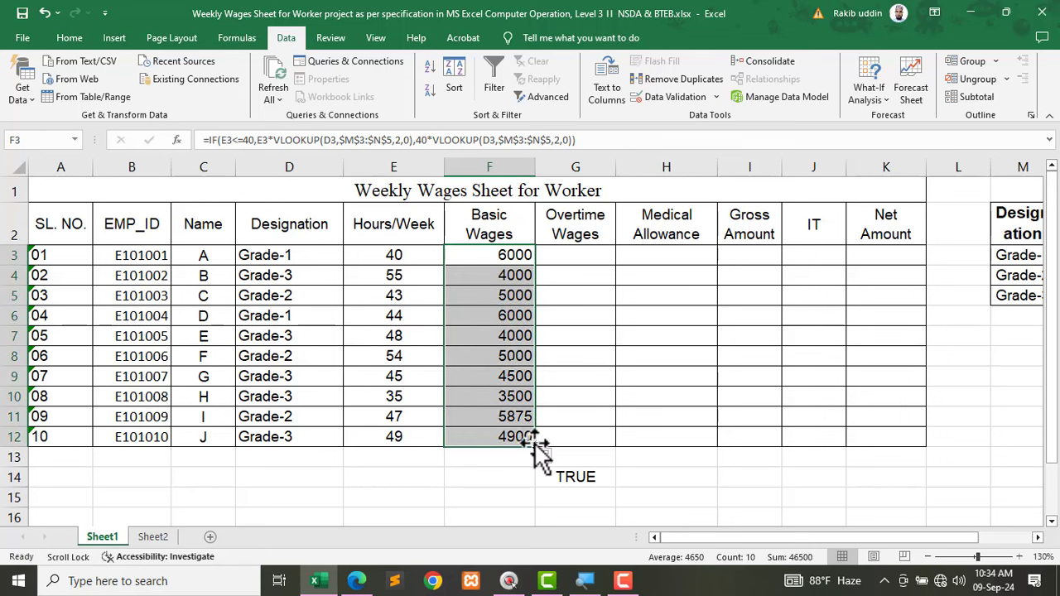
left_click(501, 258)
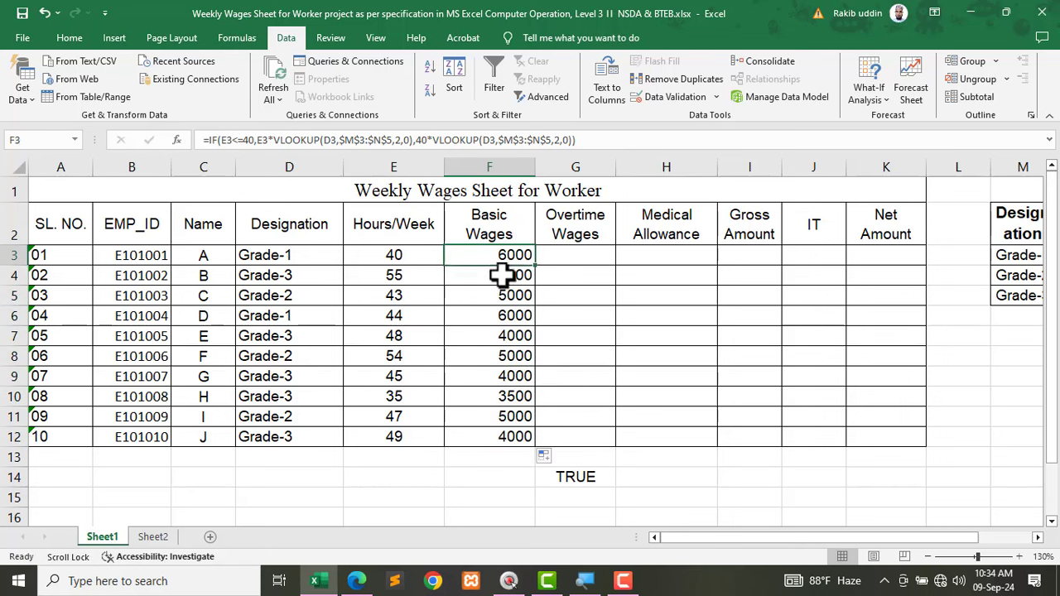
left_click_drag(501, 276, 504, 448)
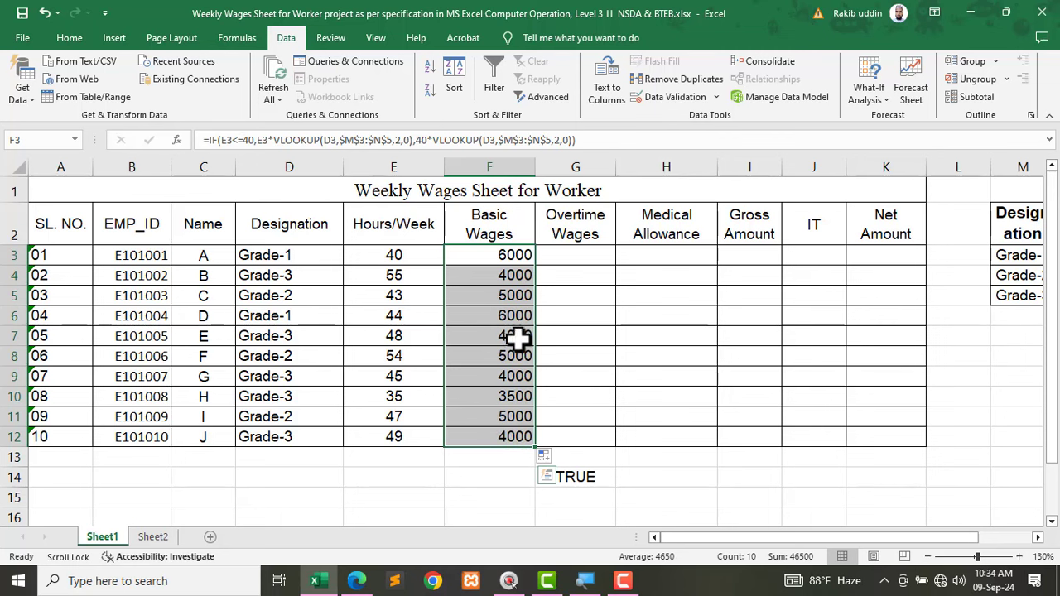
left_click(528, 295)
left_click_drag(486, 256, 486, 431)
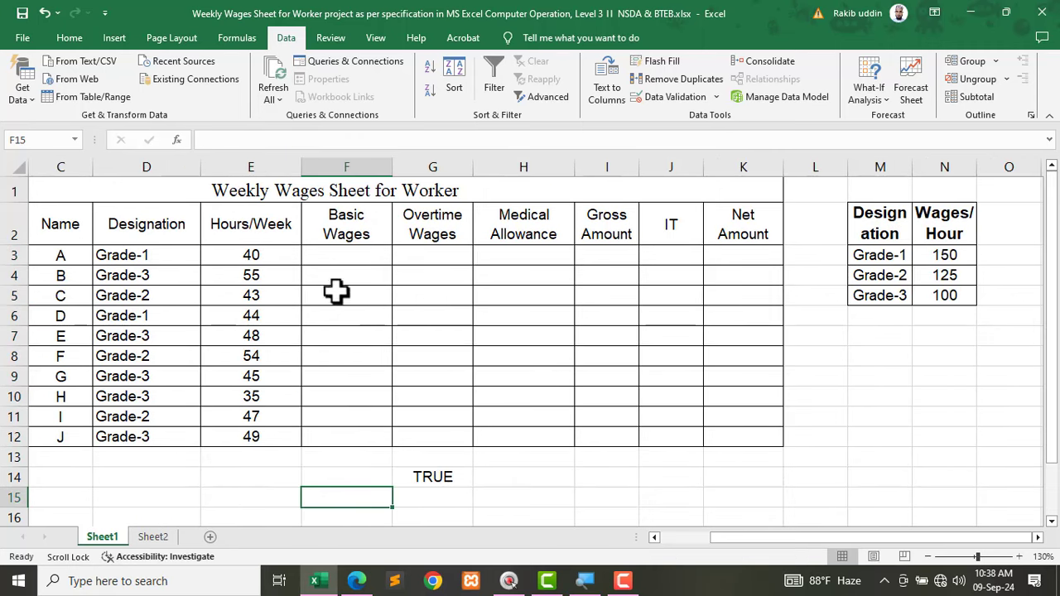
Step: Start retyping F3 as =IF(E3<=40,E3*VLOOKUP( using the vl autocomplete
left_click(335, 257)
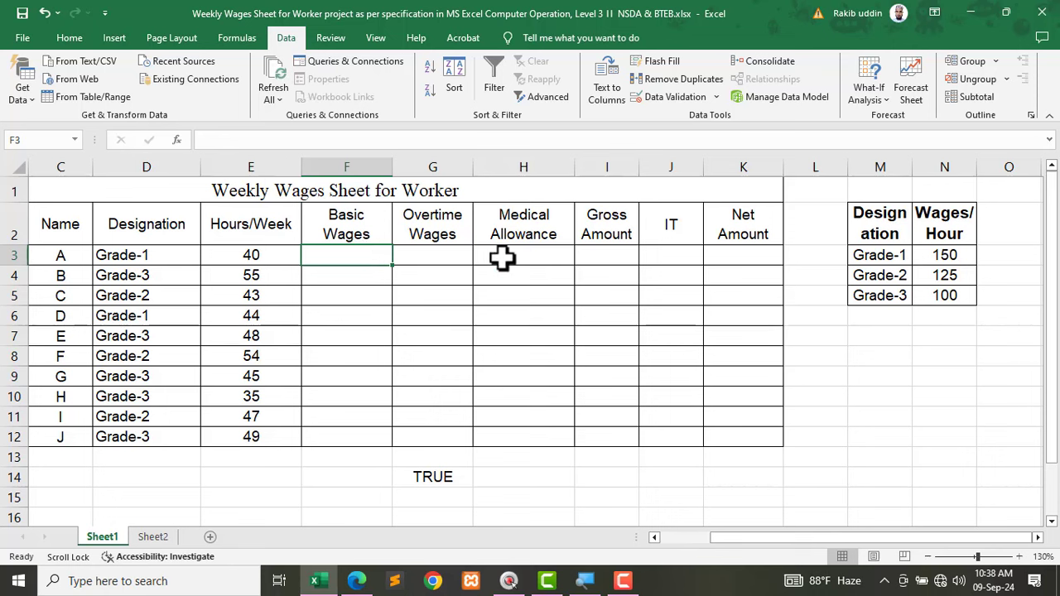
type("=")
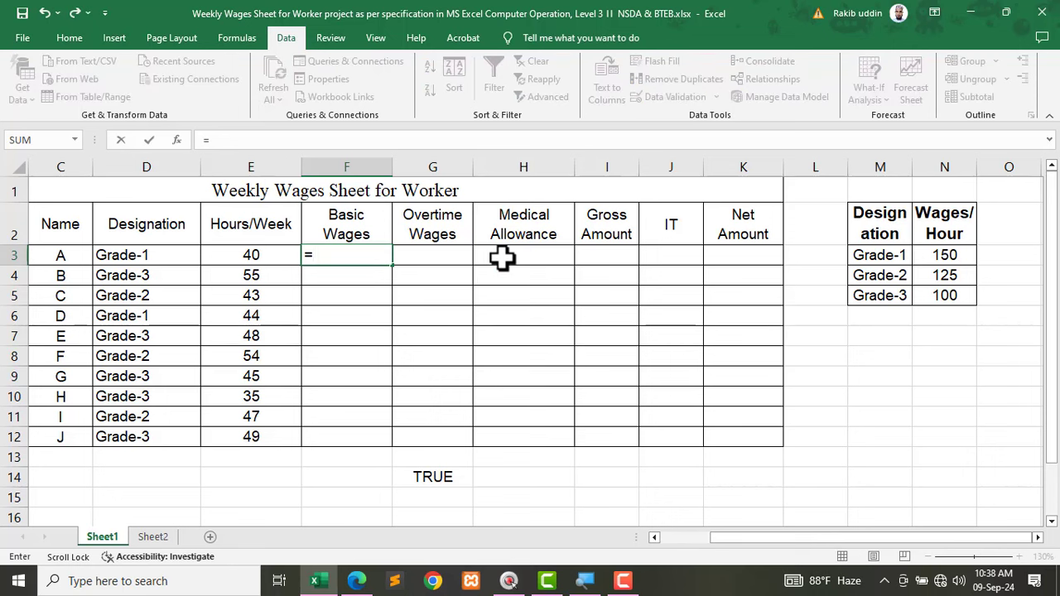
type("IF(")
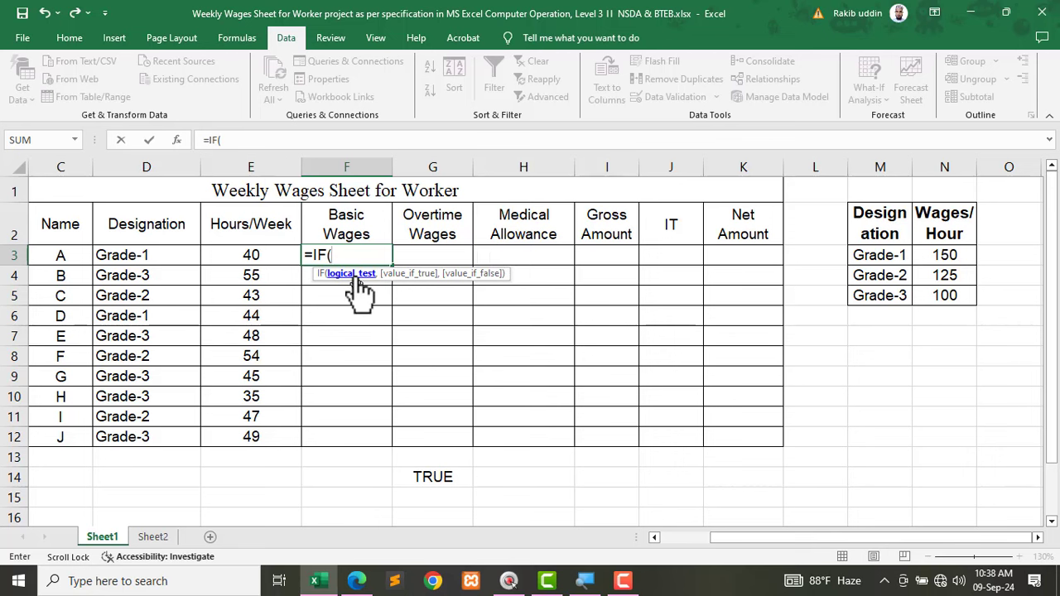
left_click(251, 256)
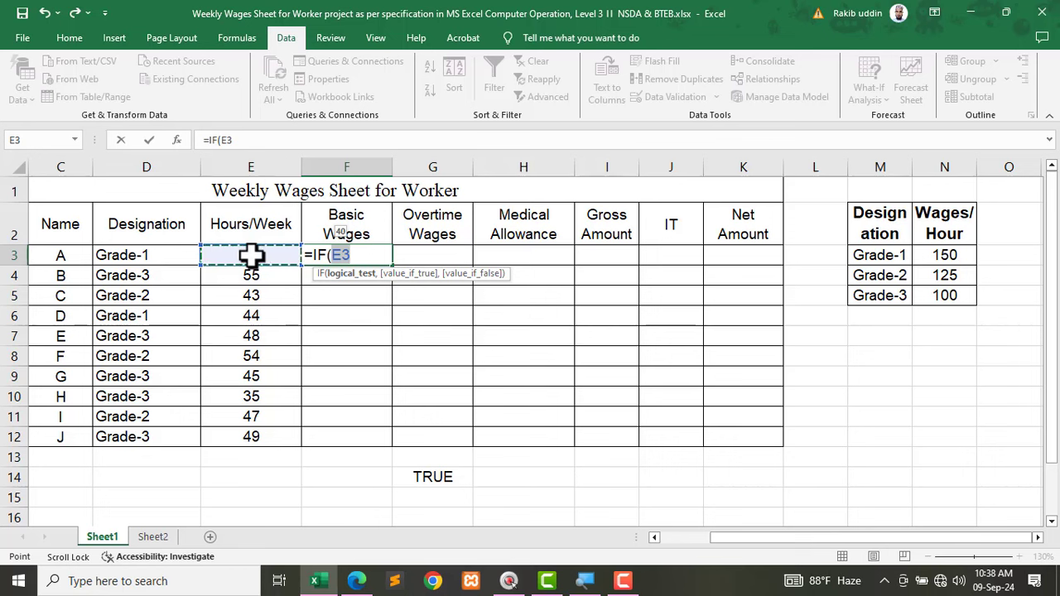
type("<=40")
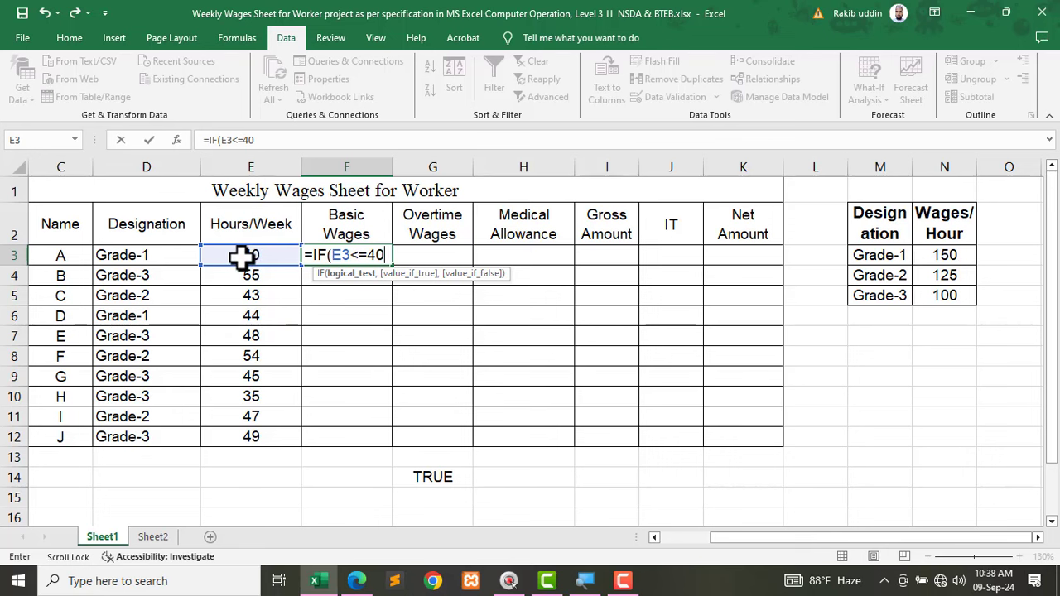
type(",")
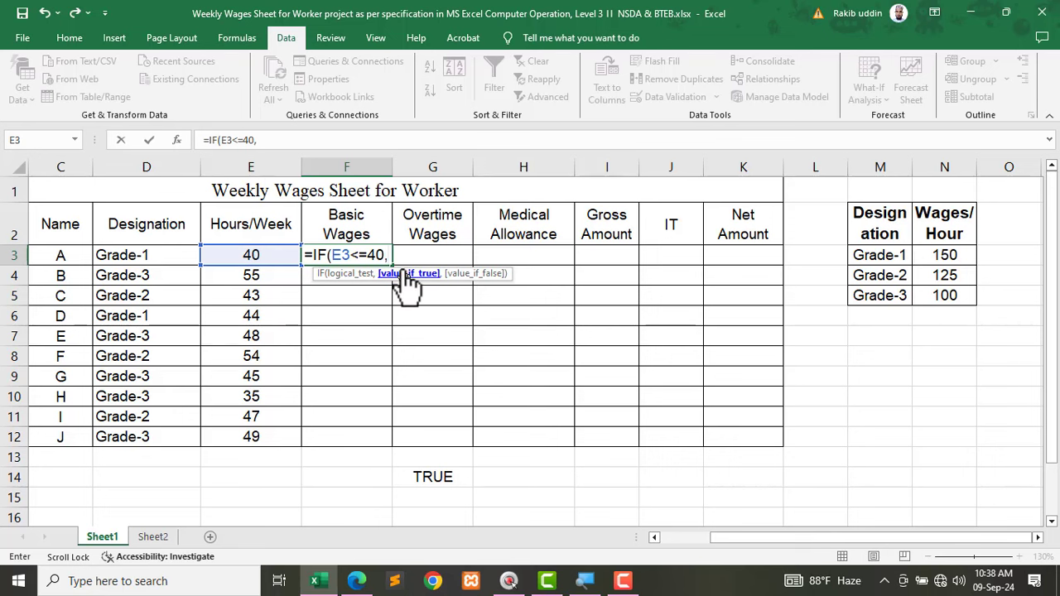
left_click(246, 253)
type("*")
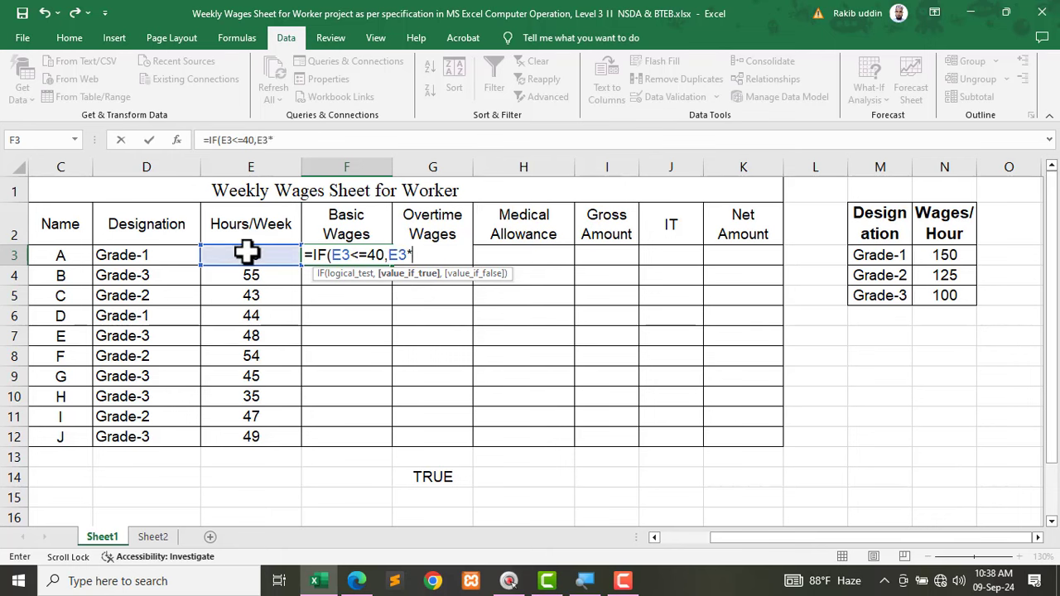
type("vl")
key("Tab")
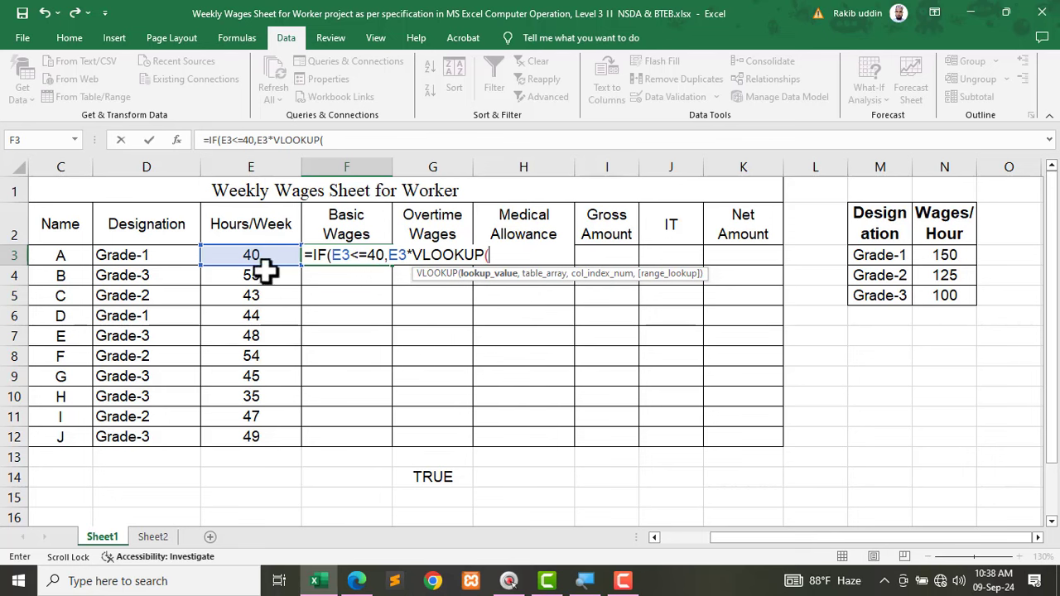
Step: Complete F3 as =IF(E3<=40,E3*VLOOKUP(D3,$M$3:$N$5,2,0),"False"), giving 6000 for worker A
left_click(131, 259)
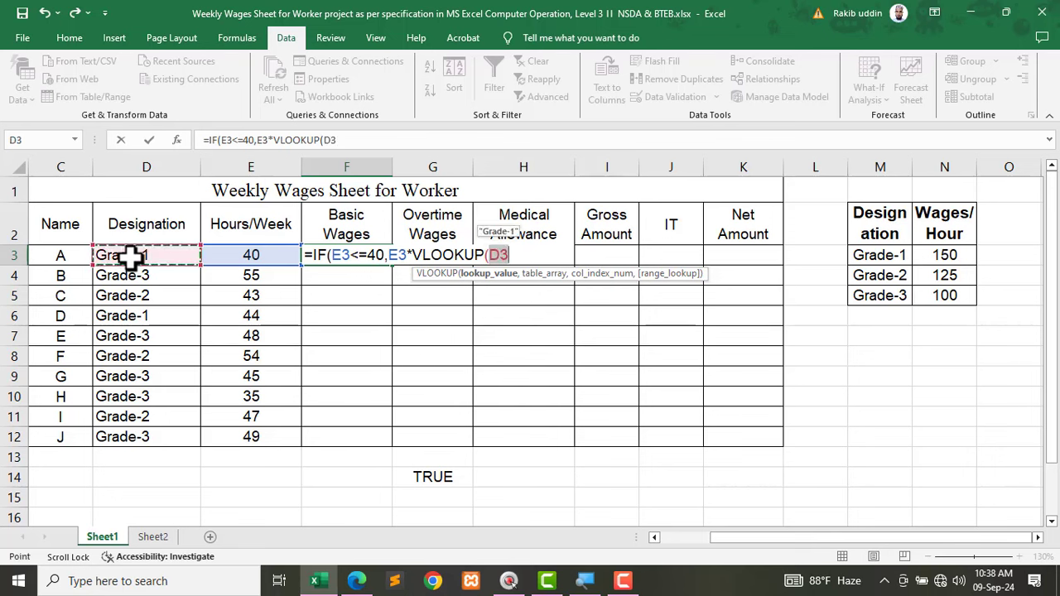
type(",")
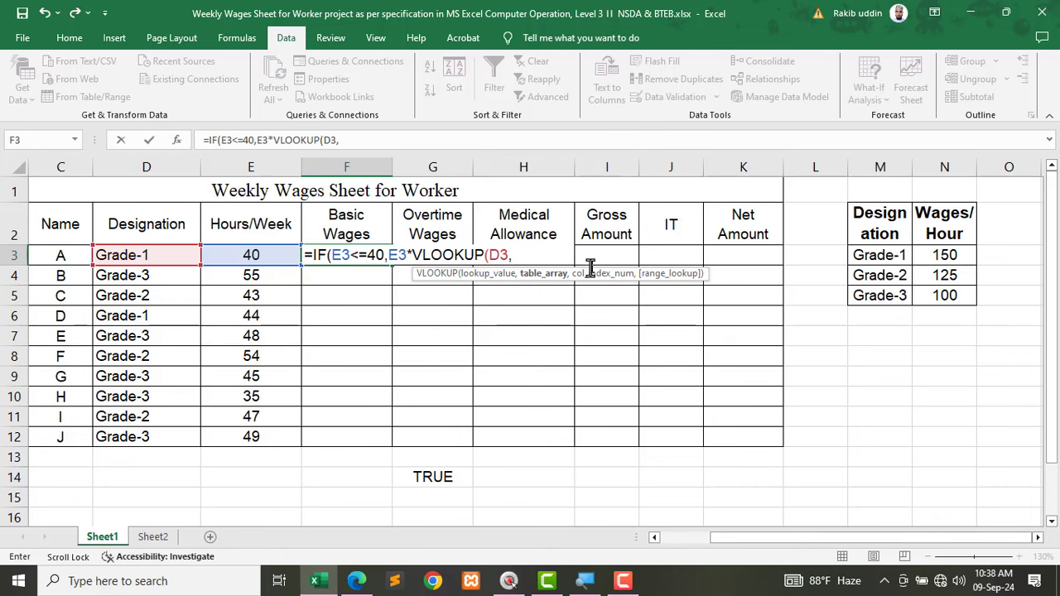
left_click_drag(857, 259, 944, 300)
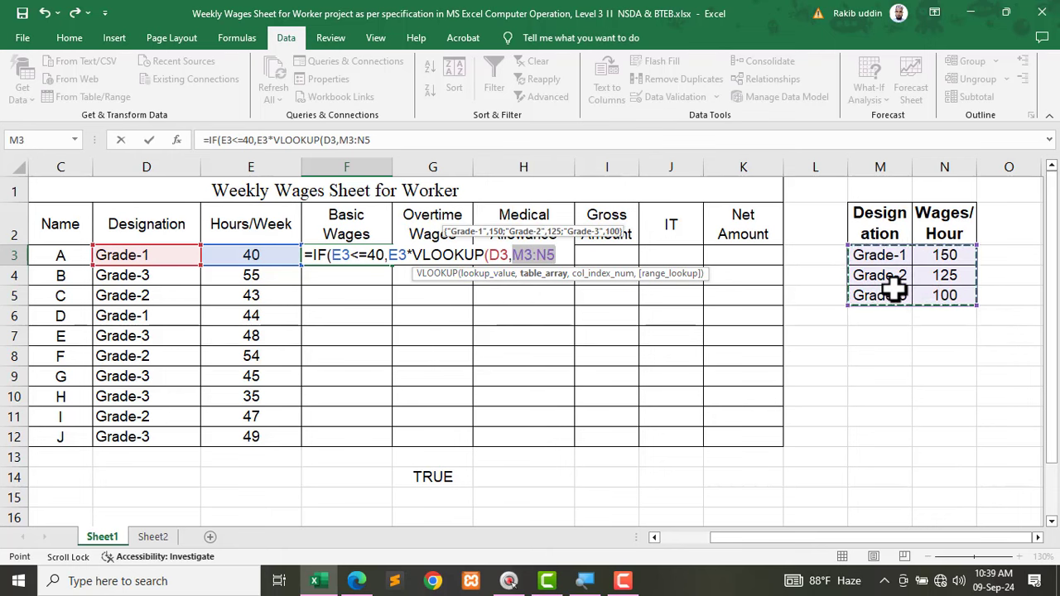
key("F4")
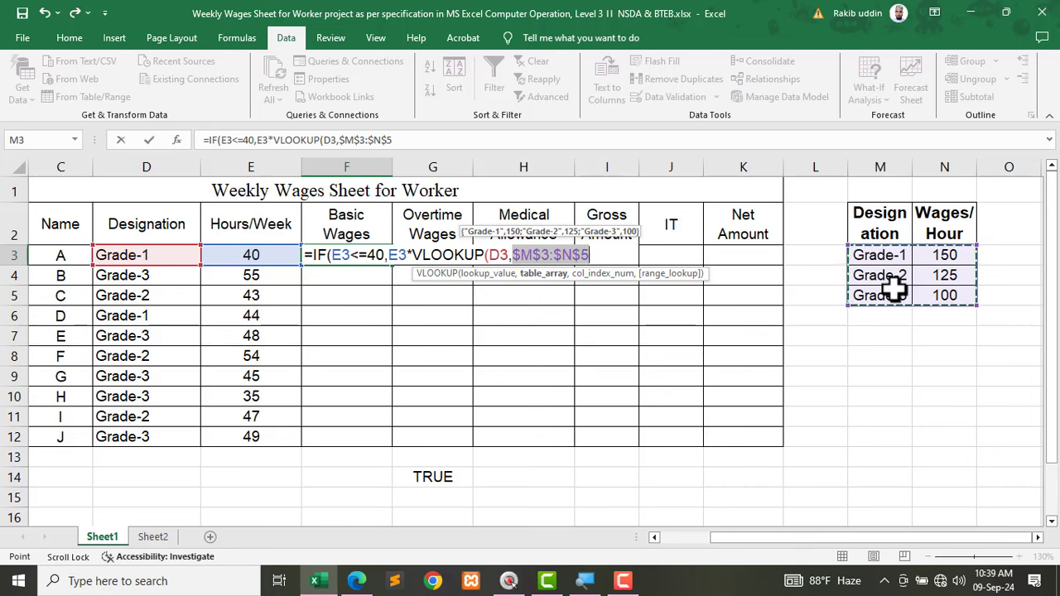
type(",2")
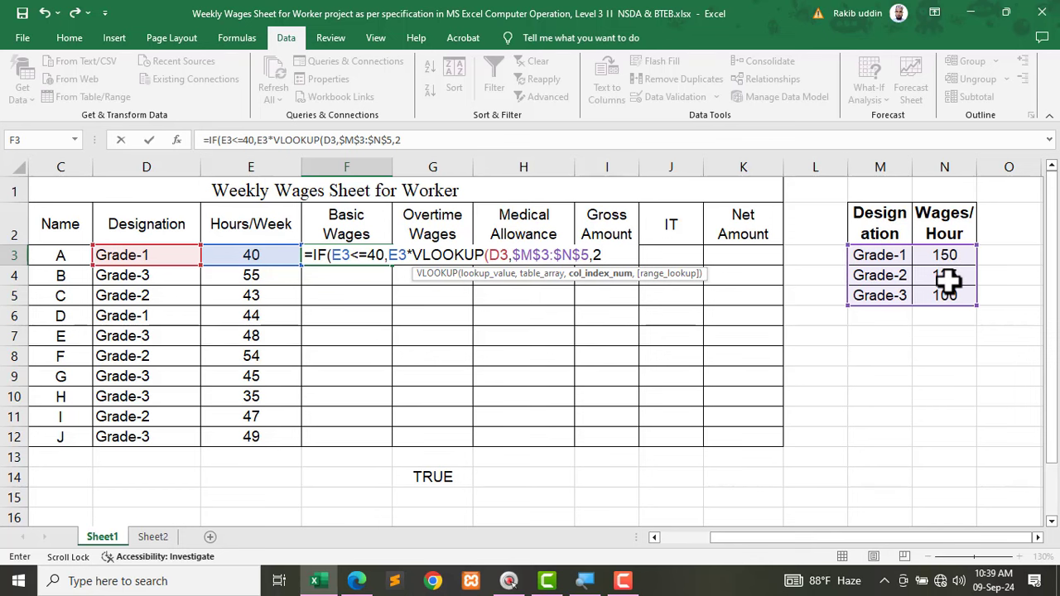
type(",")
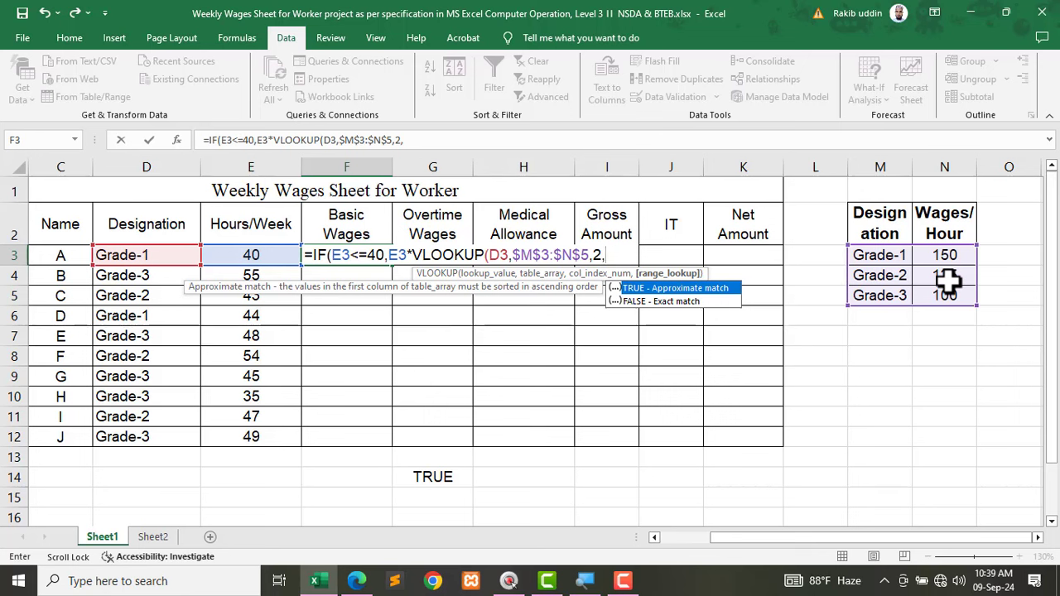
type("0)")
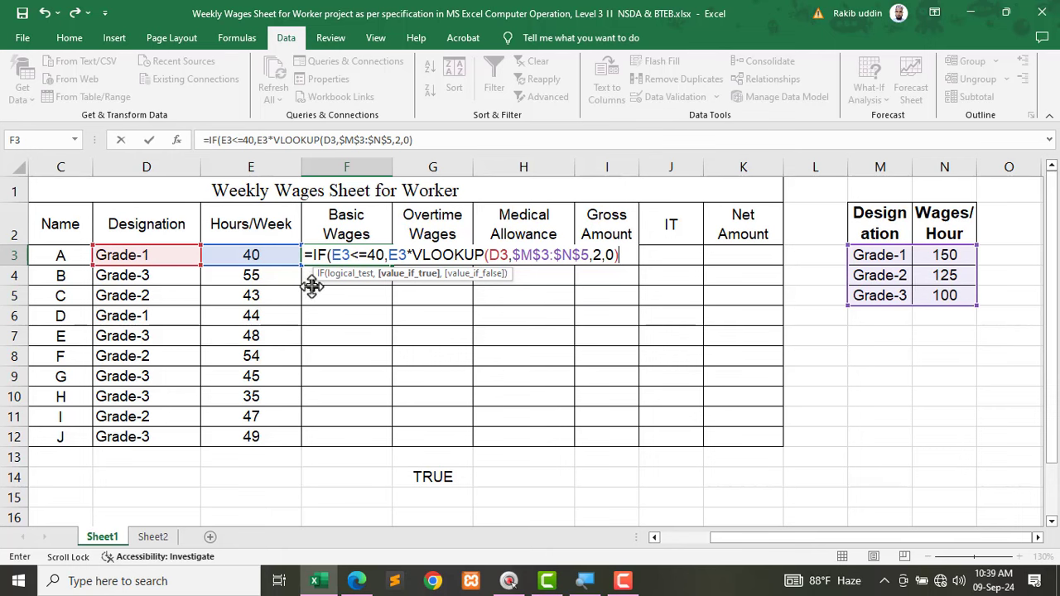
type(",")
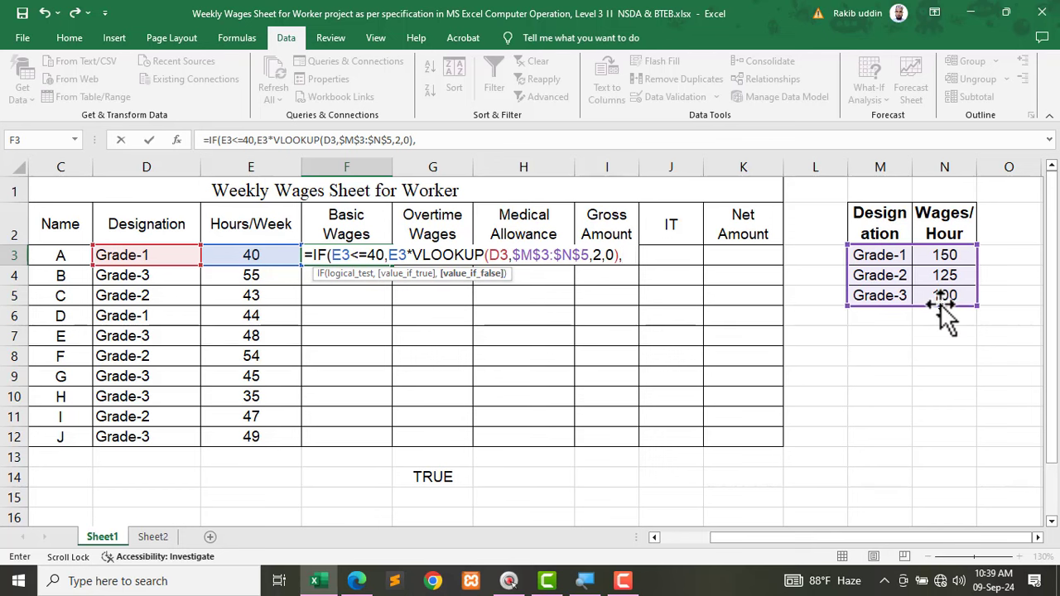
type("\"")
type("False\")")
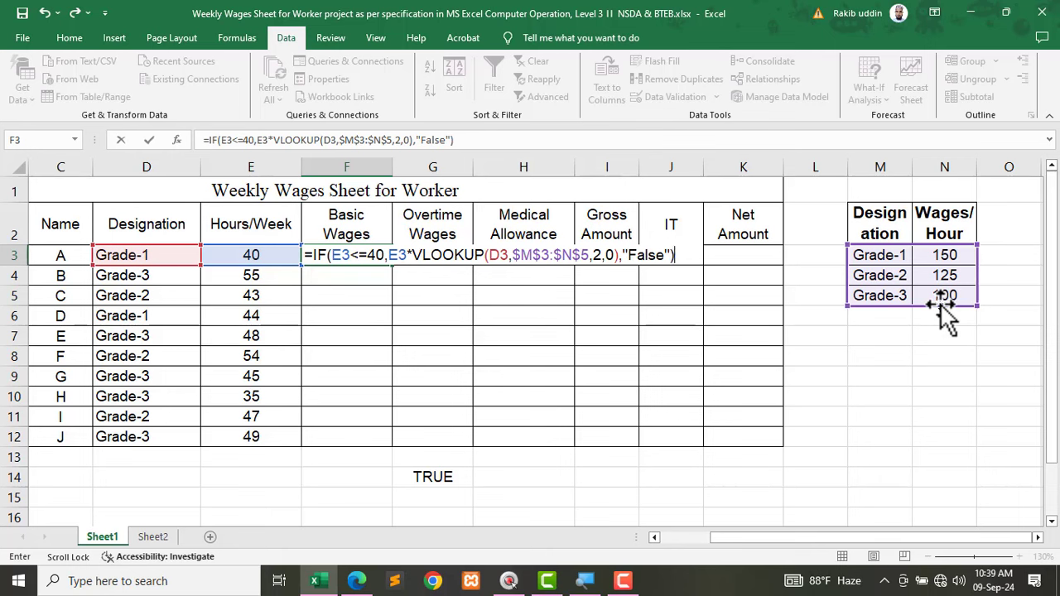
key("Return")
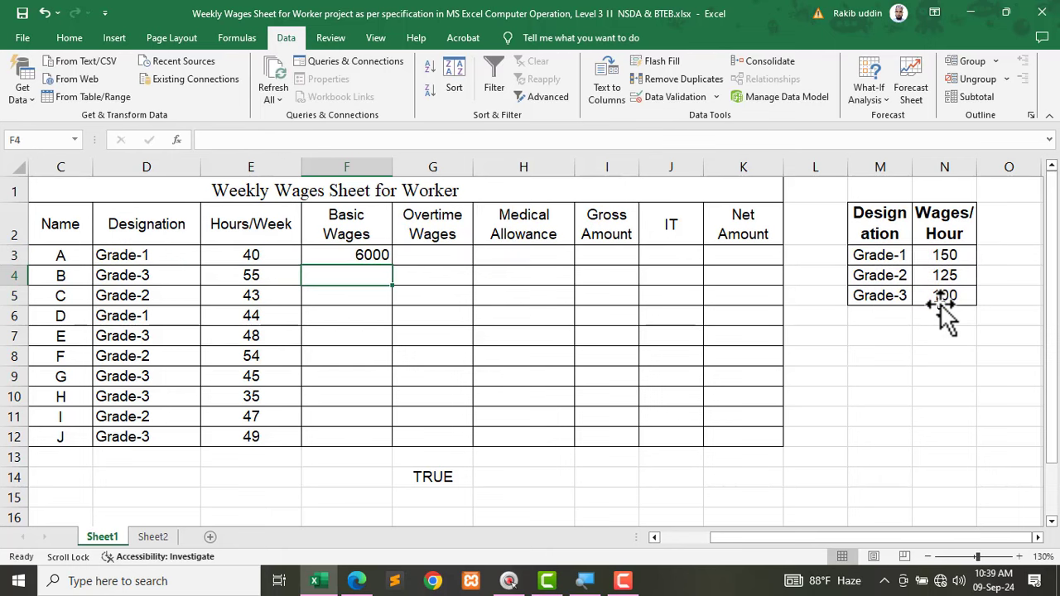
Step: Copy F3's formula down to F12 and review the False results for workers over 40 hours
left_click(369, 258)
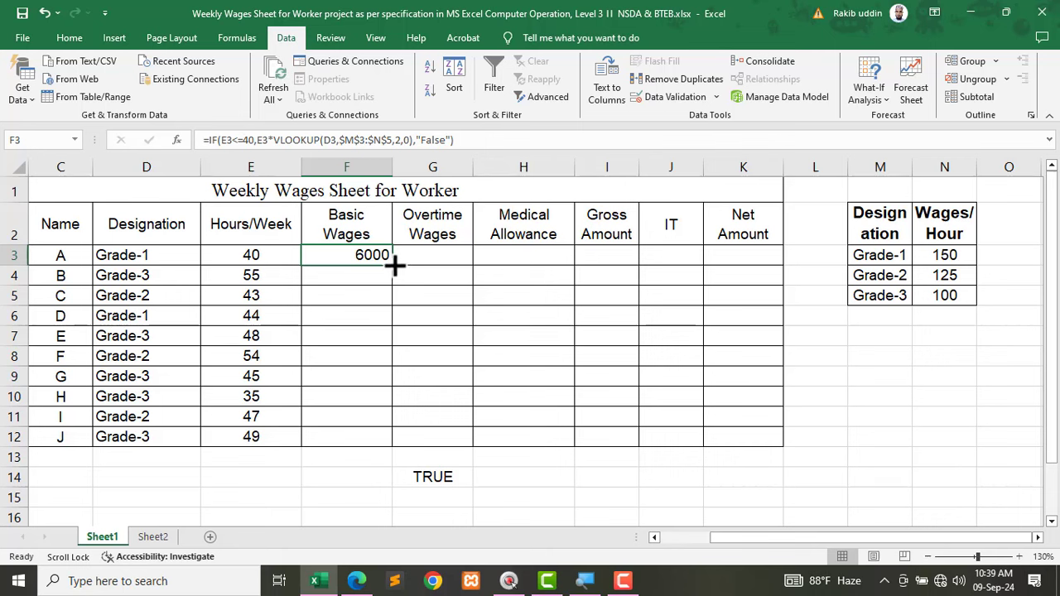
left_click_drag(395, 264, 391, 283)
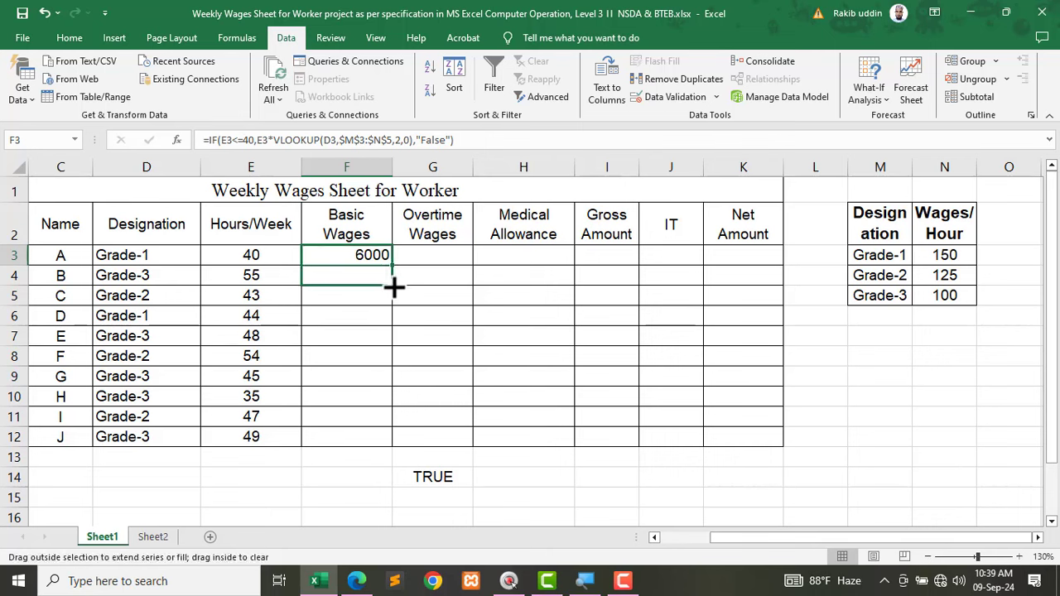
left_click(254, 277)
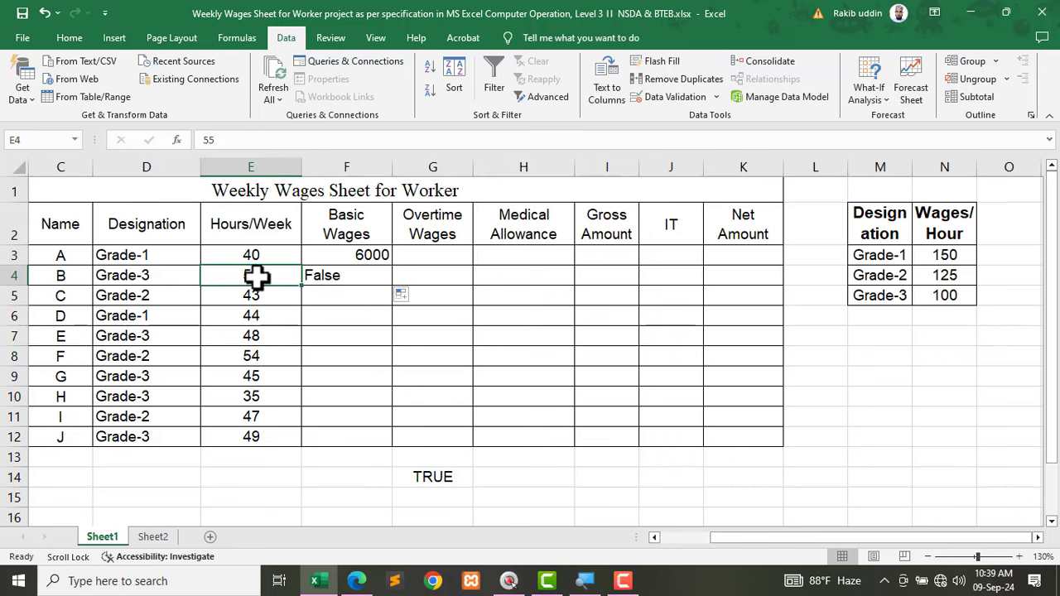
left_click(389, 277)
left_click_drag(393, 286, 393, 450)
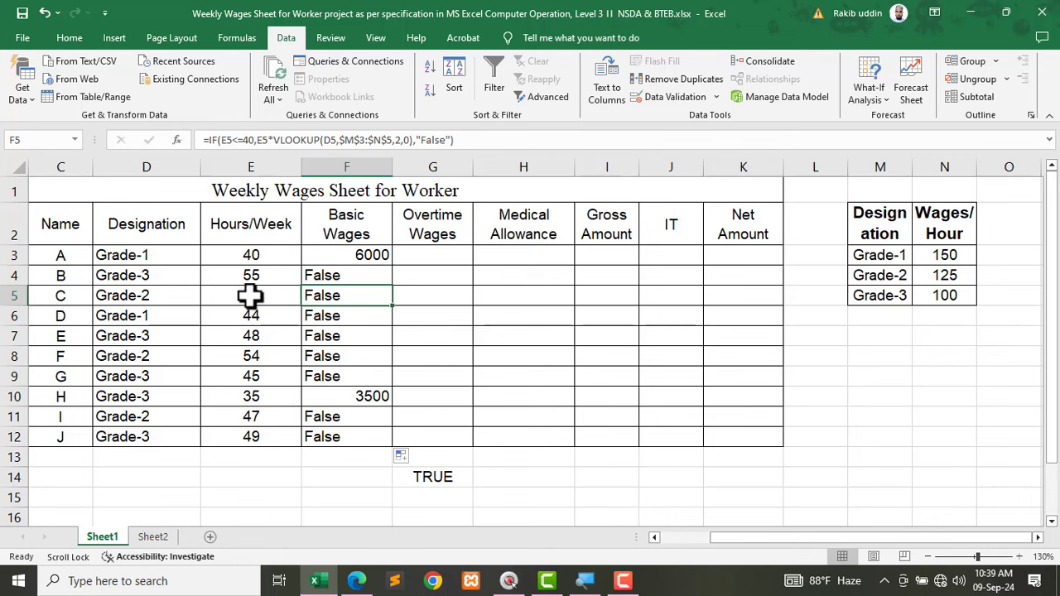
left_click_drag(248, 296, 246, 372)
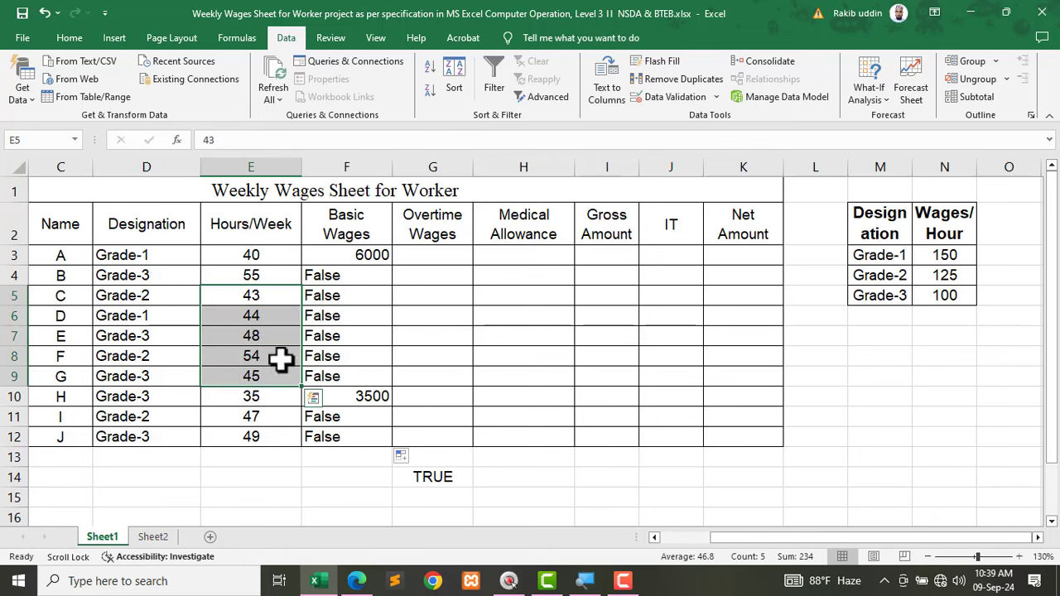
left_click(343, 298)
left_click_drag(348, 277, 346, 370)
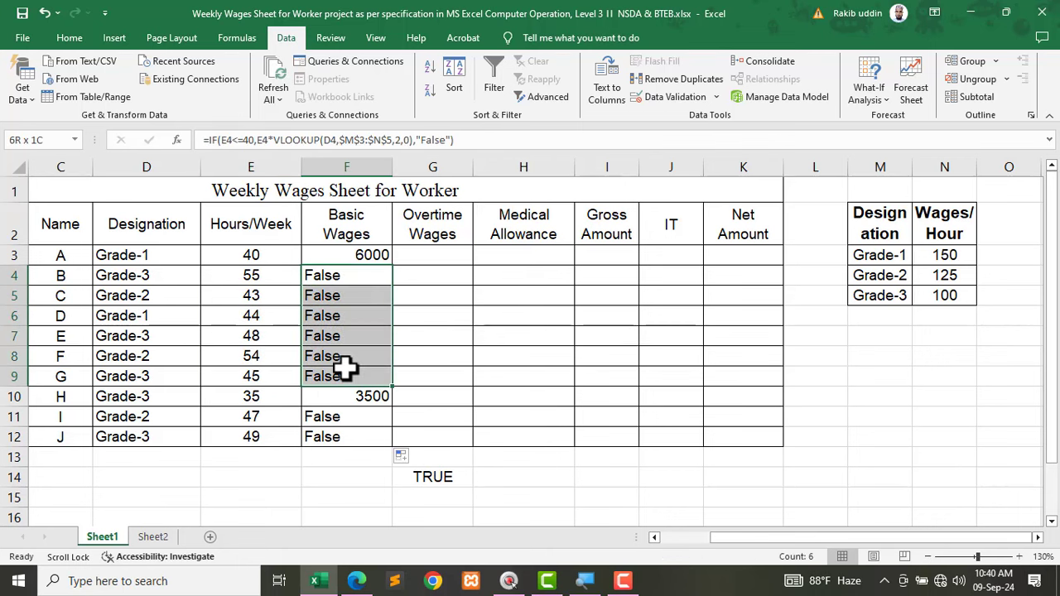
left_click_drag(341, 422, 339, 437)
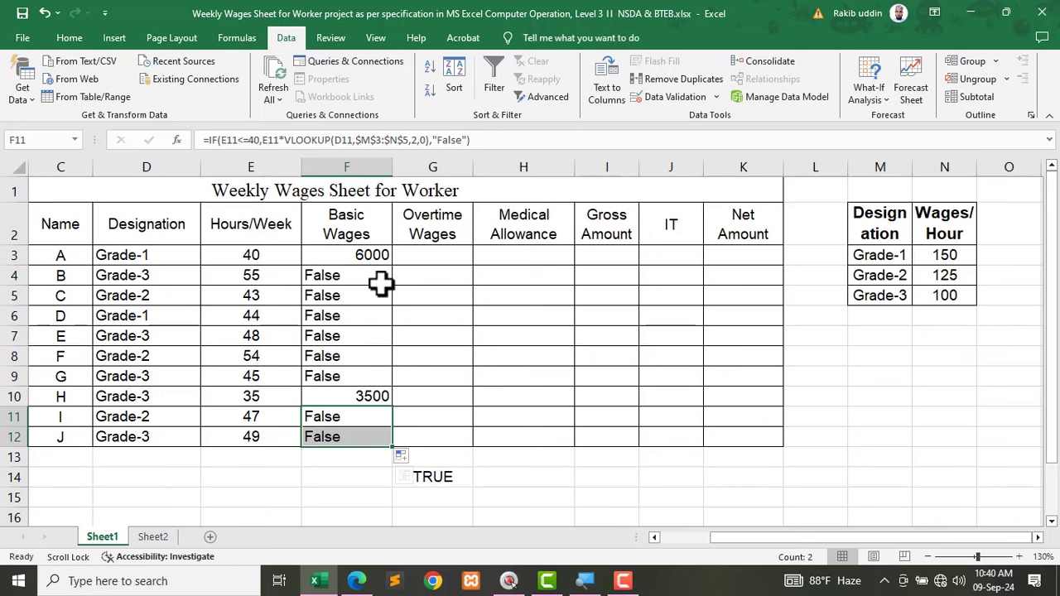
left_click(374, 257)
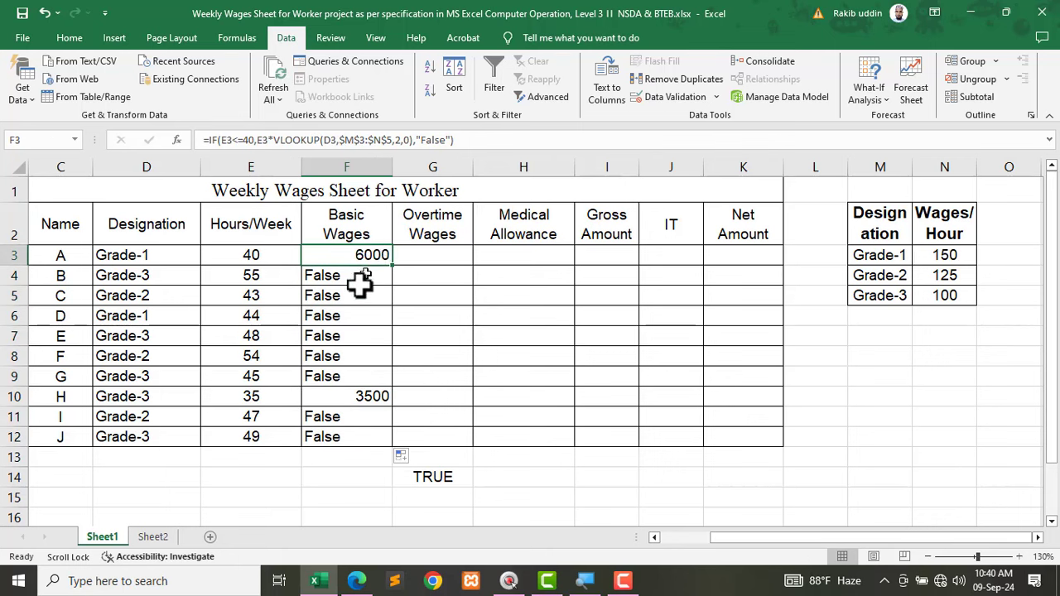
Step: Clear F4:F12 and delete the "False" branch from F3's formula
left_click_drag(346, 275, 339, 437)
key("Delete")
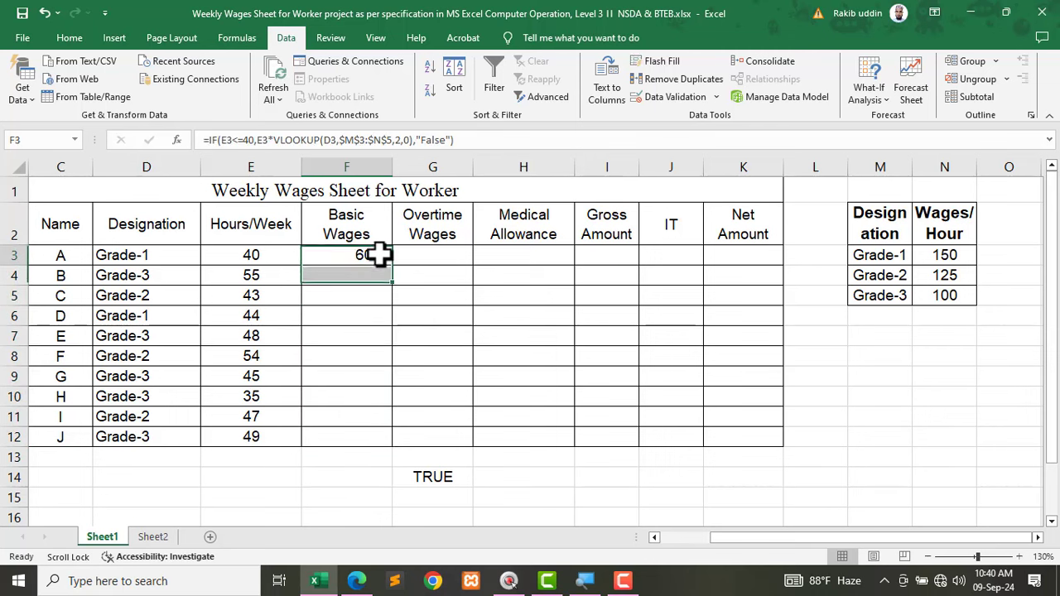
double_click(372, 255)
left_click_drag(666, 256, 632, 256)
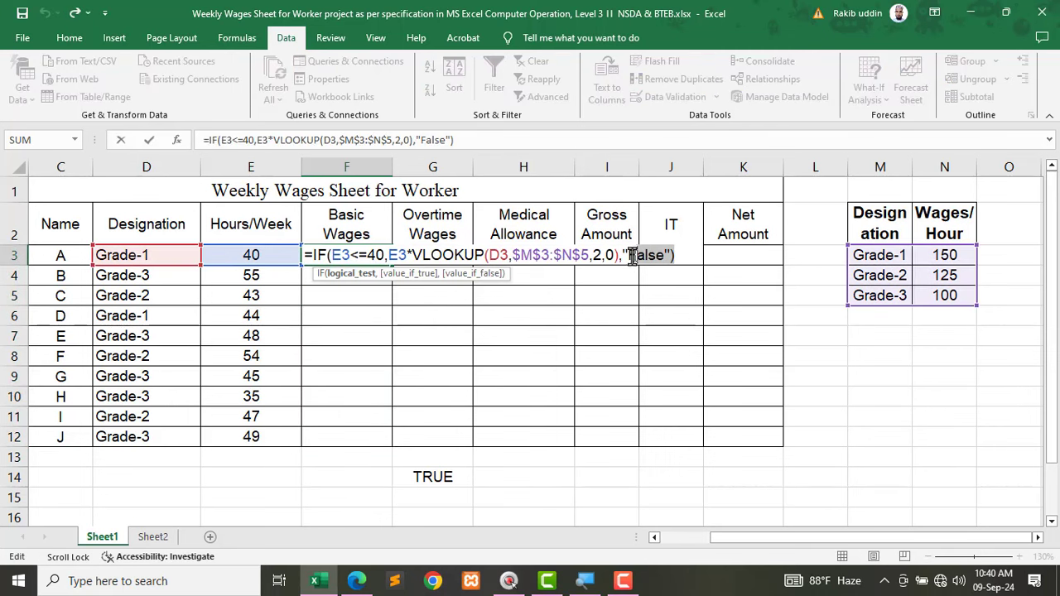
key("BackSpace")
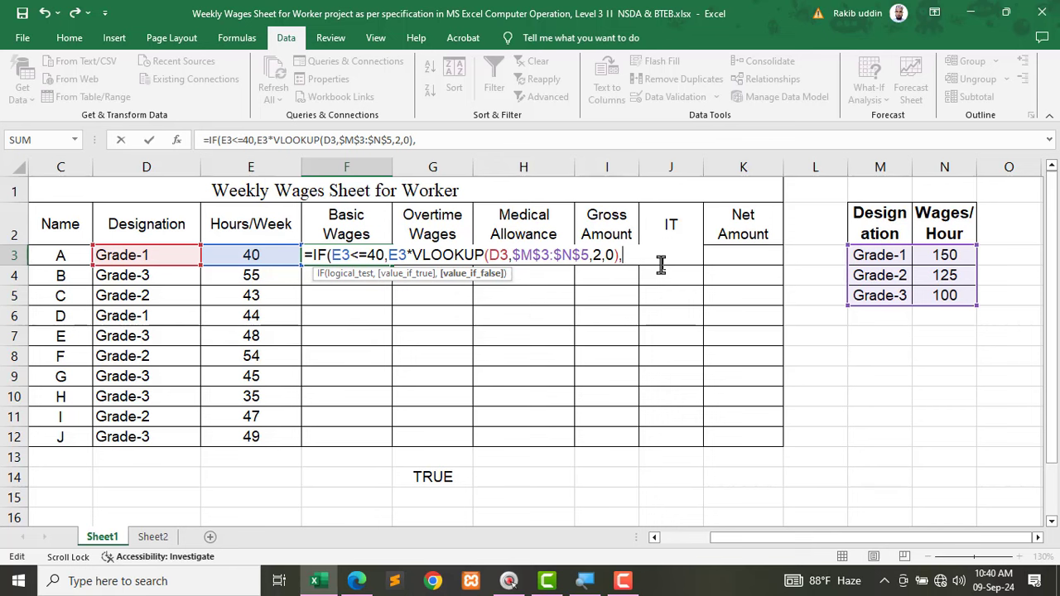
key("BackSpace")
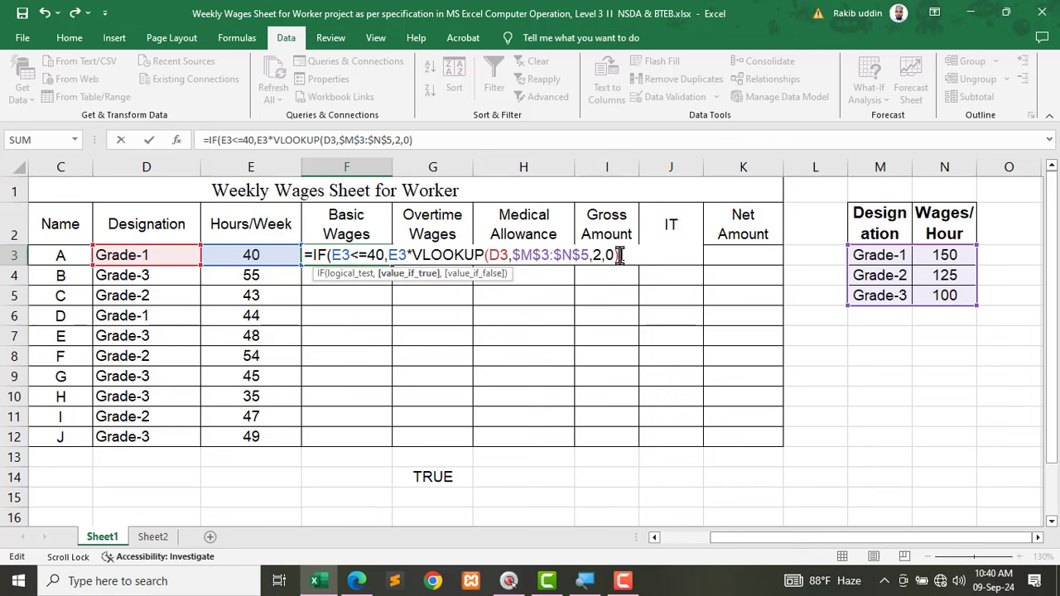
Step: Make F3's false branch 40*VLOOKUP(D3,$M$3:$N$5,2,0) and enter the revised formula
left_click_drag(619, 255, 398, 251)
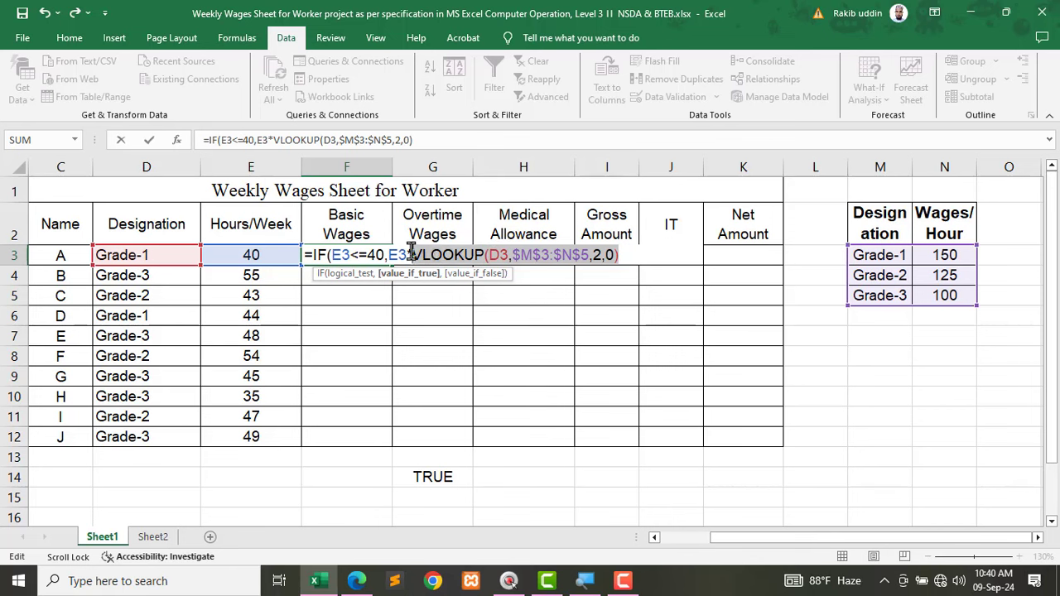
right_click(480, 259)
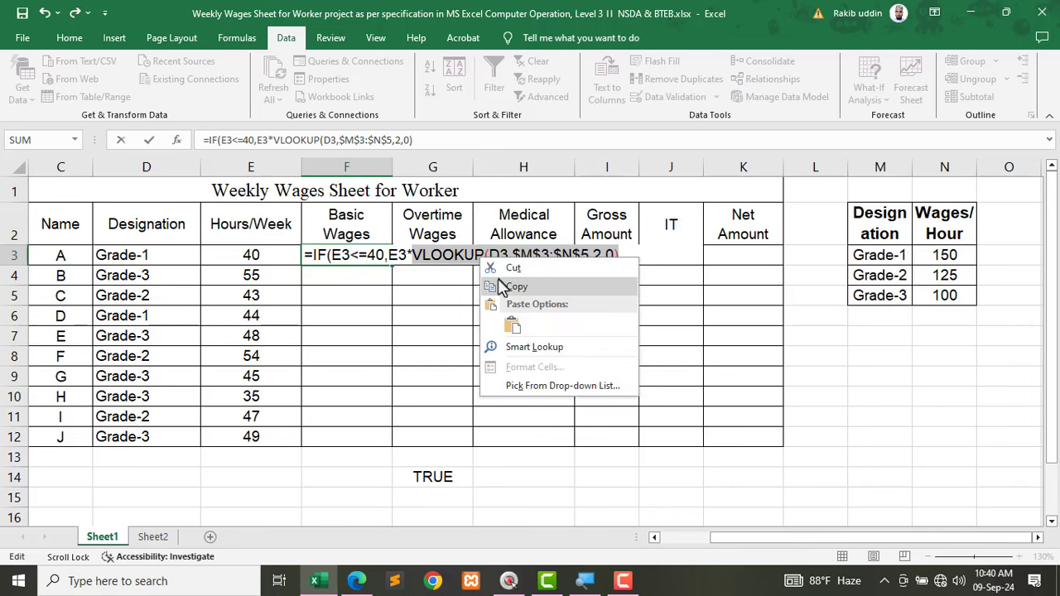
left_click(497, 287)
left_click(627, 256)
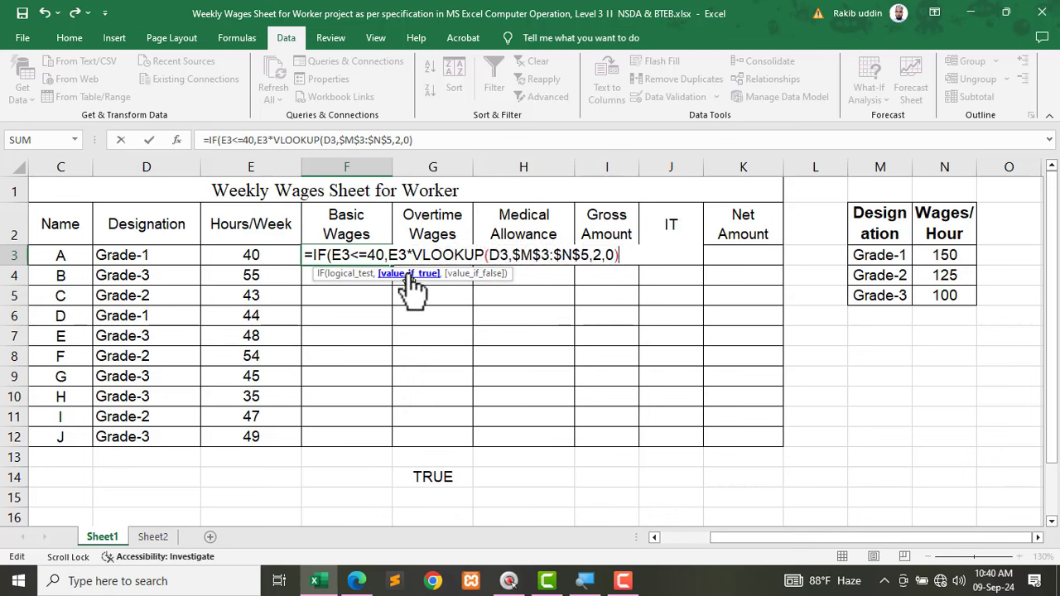
type(",")
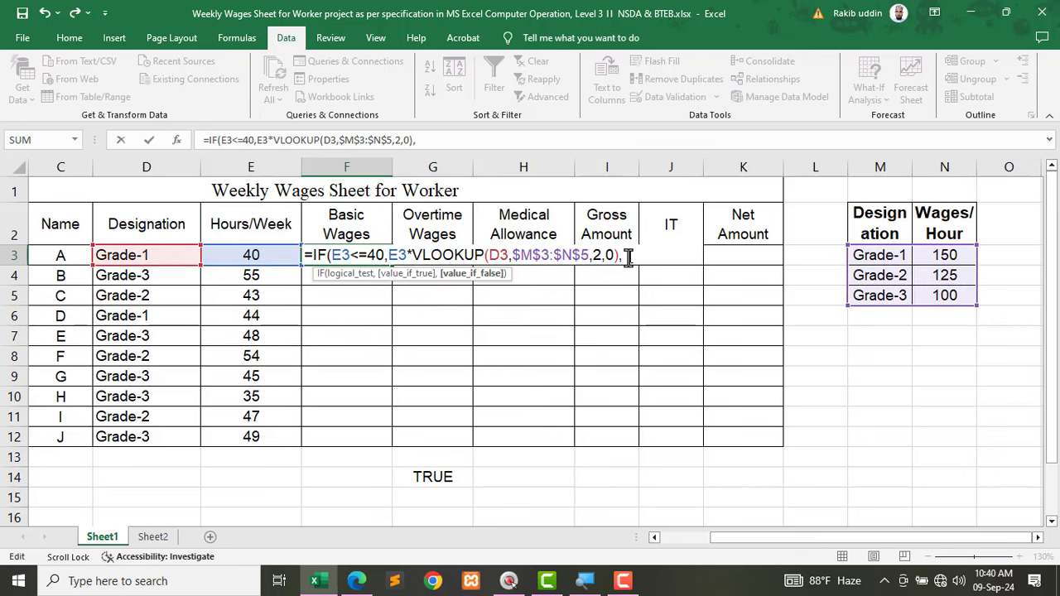
type("40*")
key("ctrl+v")
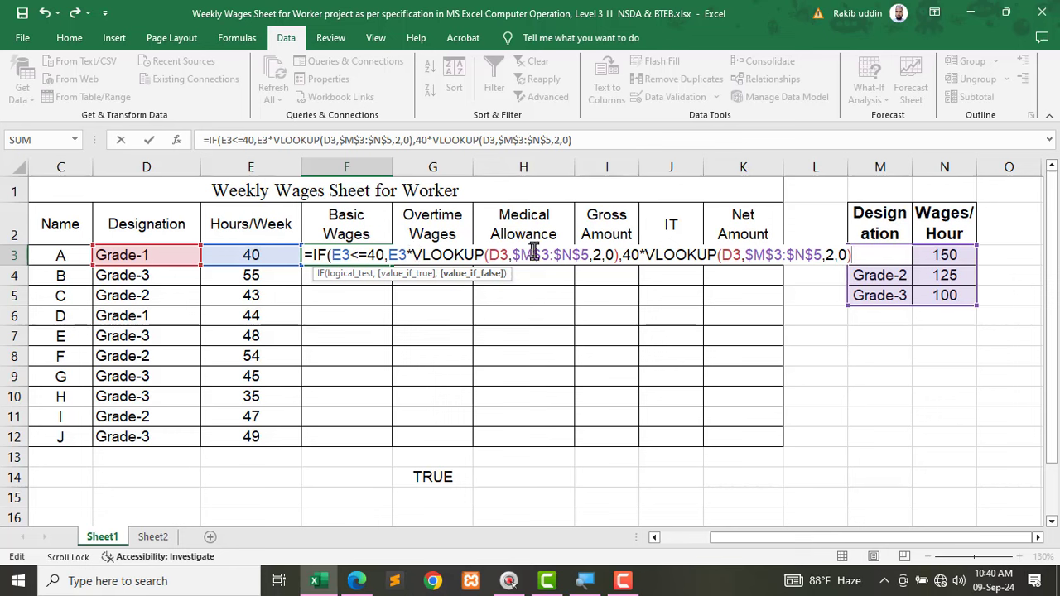
left_click_drag(632, 255, 852, 256)
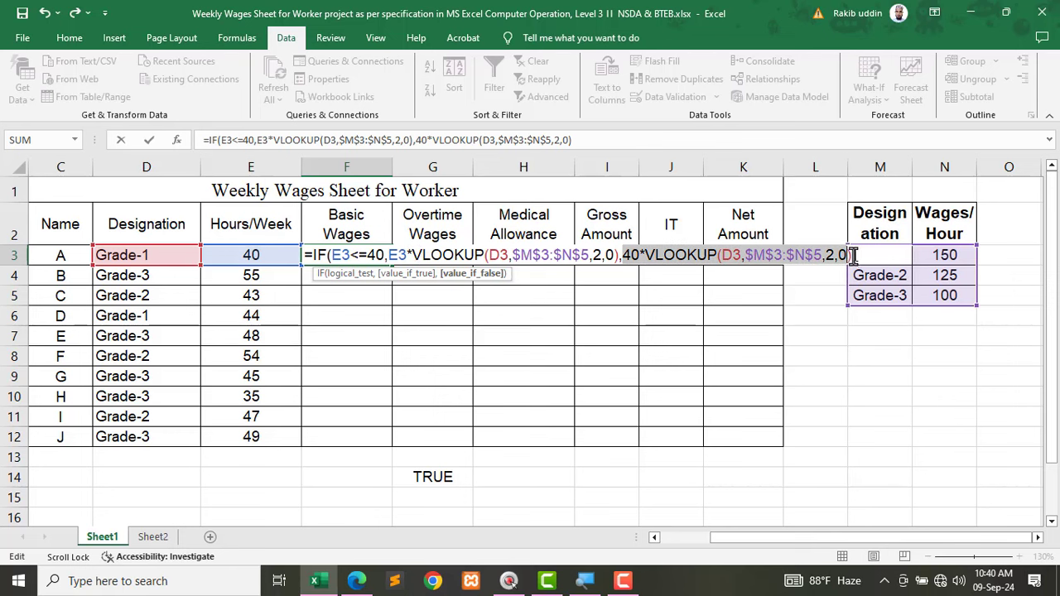
key("Return")
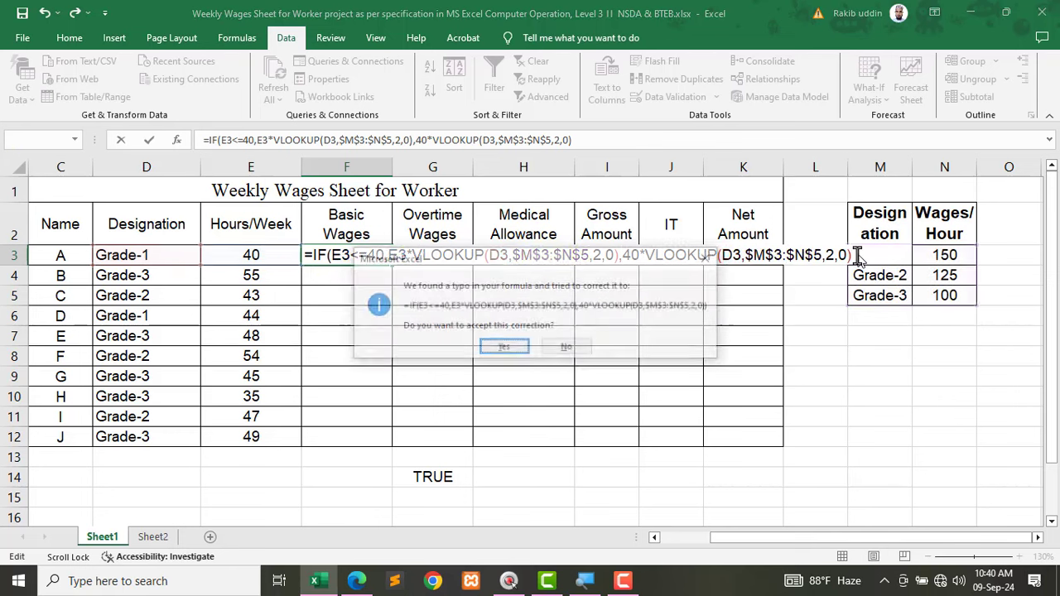
key("Return")
Step: Fill the IF/VLOOKUP basic-wages formula from F3 down to F12
left_click(364, 257)
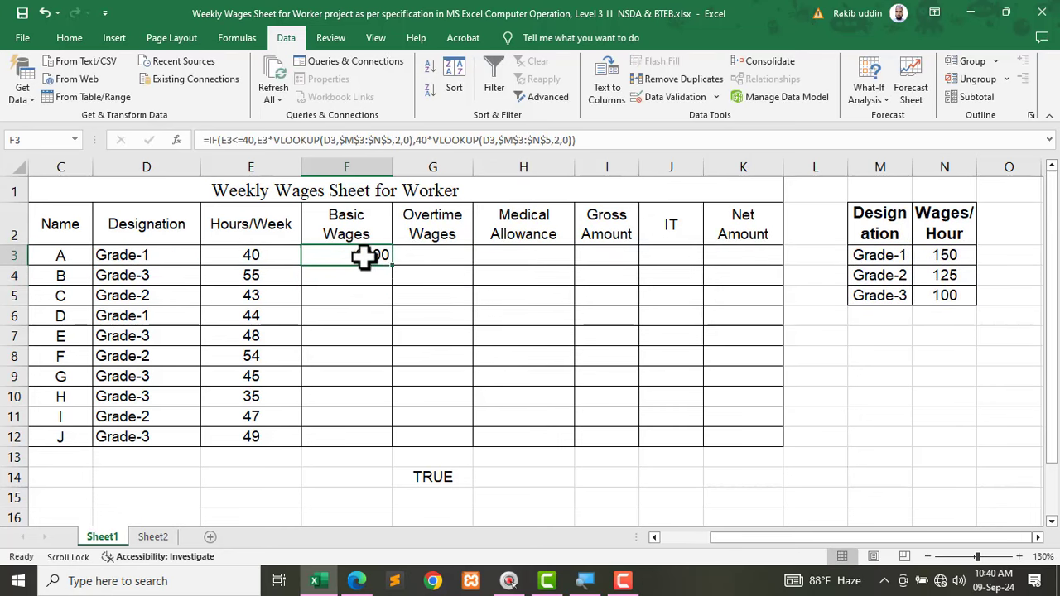
left_click_drag(392, 265, 392, 452)
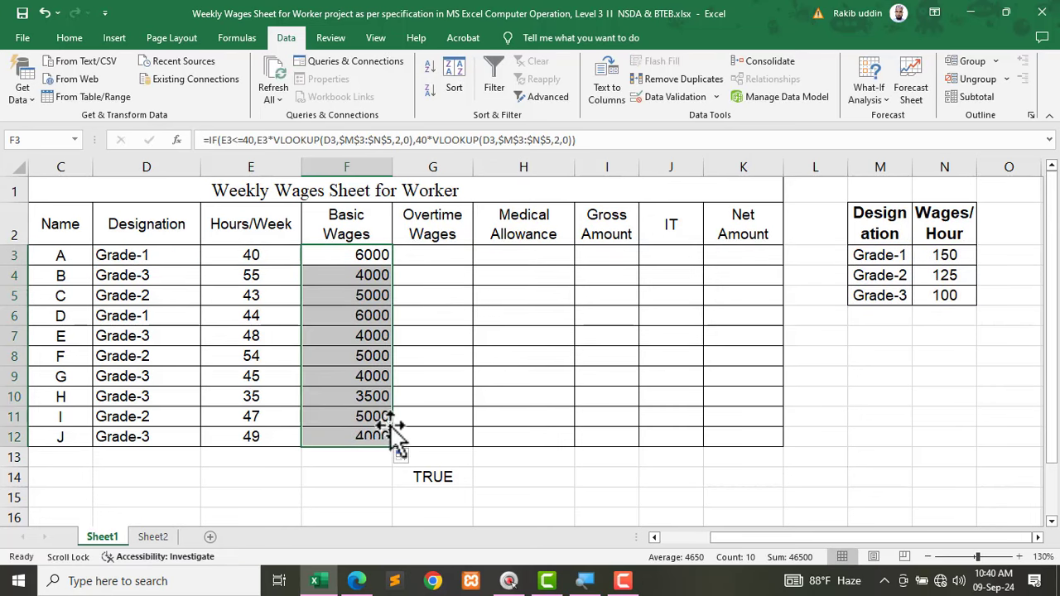
key("shift+Up")
Step: Check the F3 and F4 basic-wages formulas against the hours in E3 and E4 (55 hours)
left_click(341, 256)
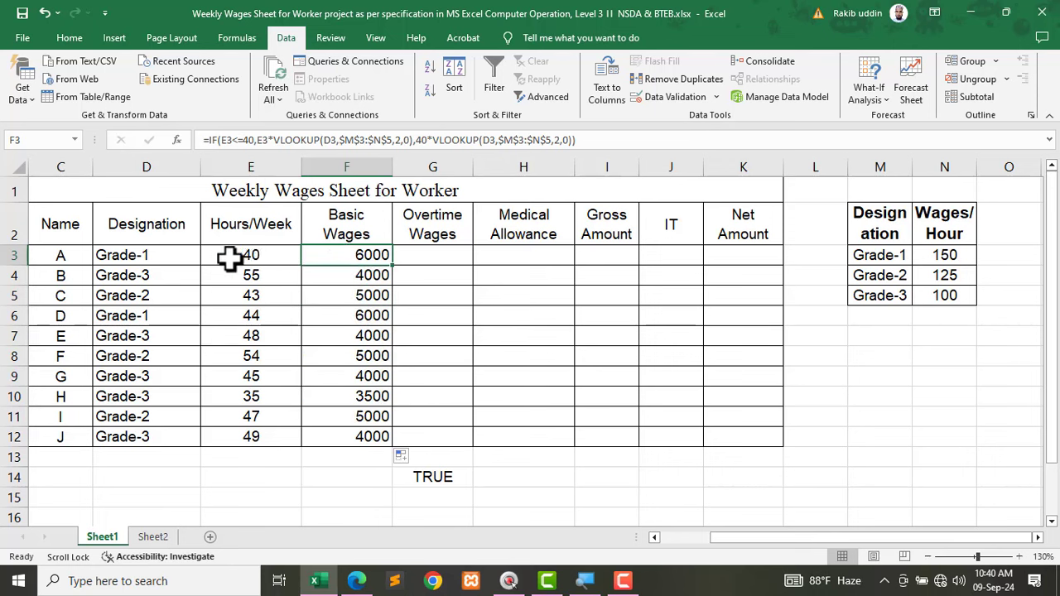
left_click(249, 257)
left_click(347, 258)
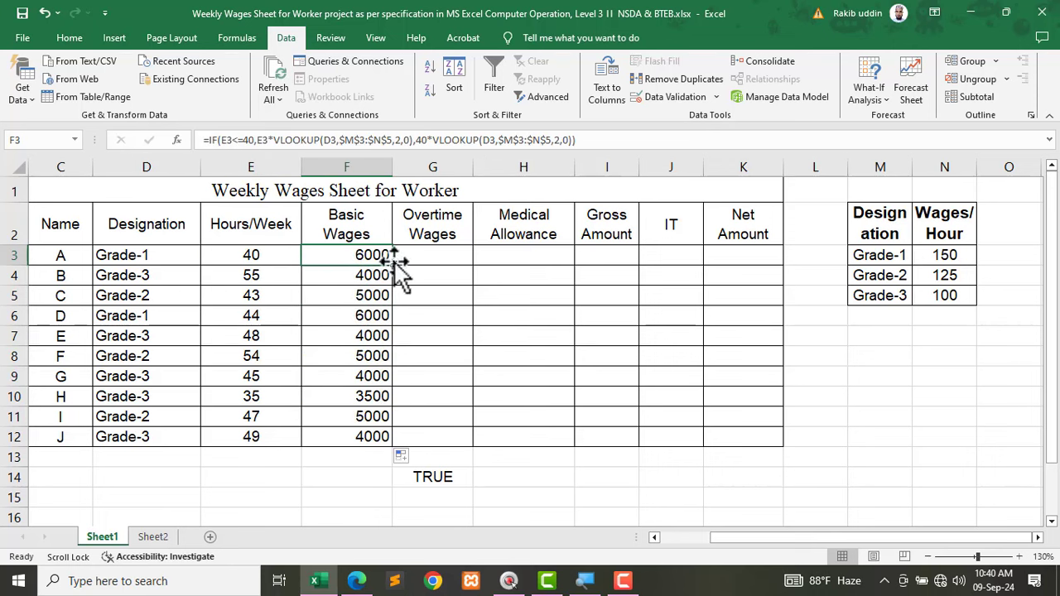
left_click(255, 275)
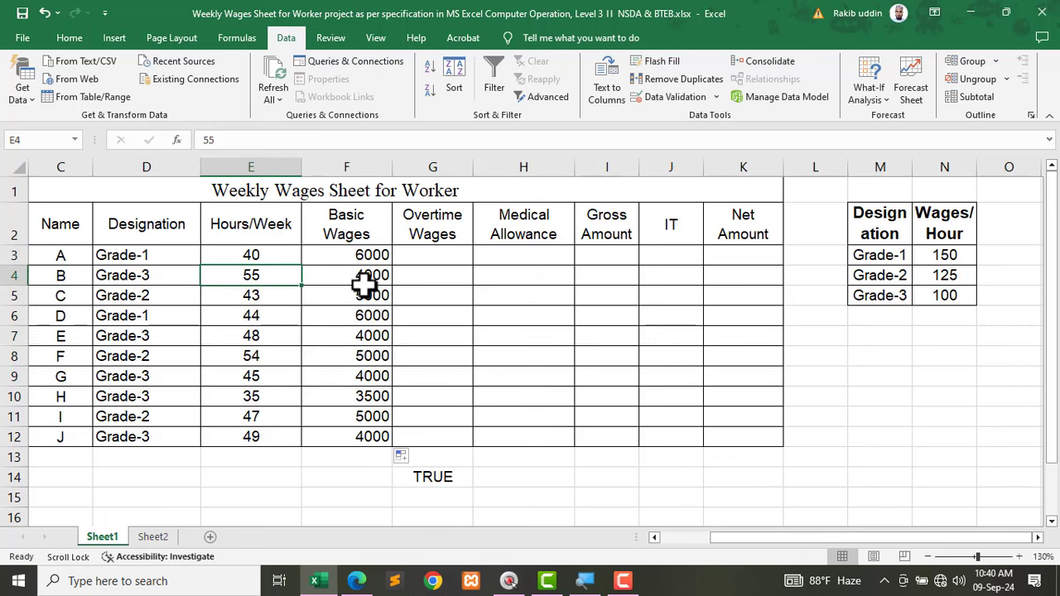
left_click(371, 280)
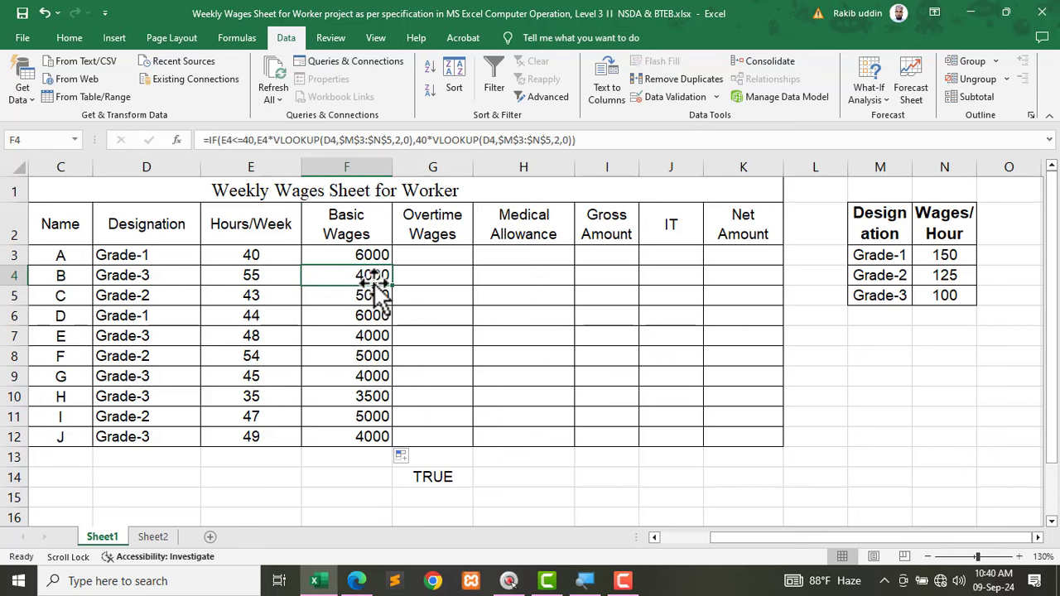
left_click(257, 277)
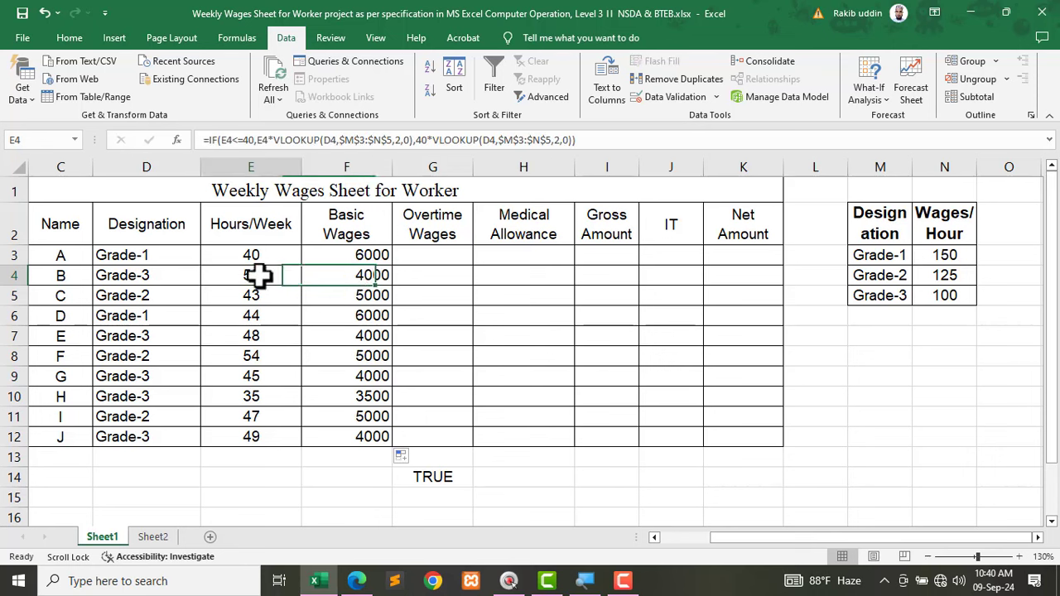
left_click(372, 279)
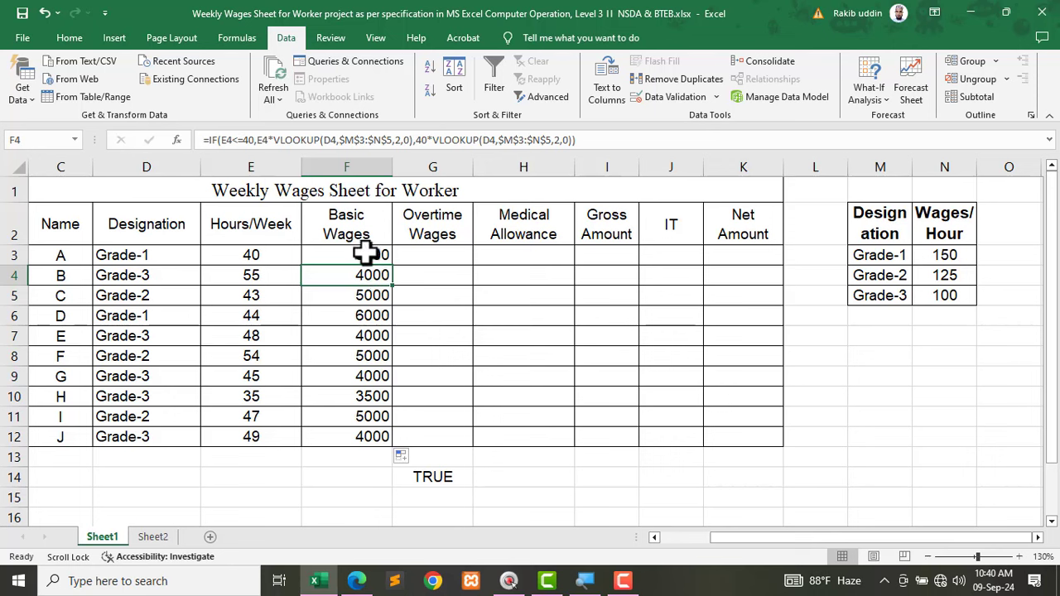
Step: Review the hours and Basic Wages results F3:F12, confirming pay is capped at 40 hours
left_click_drag(367, 253, 356, 436)
left_click_drag(272, 258, 327, 318)
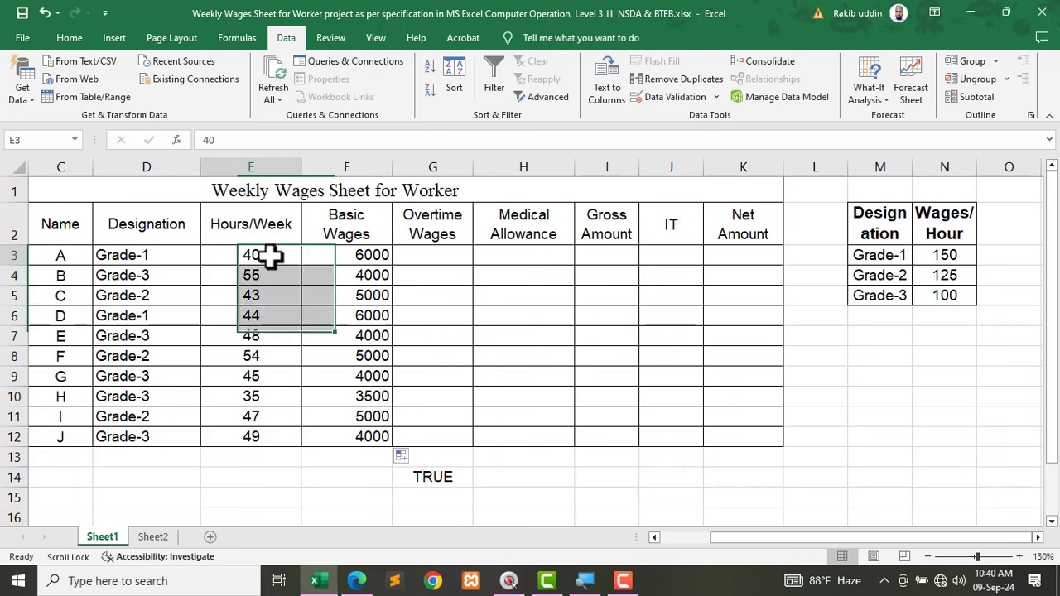
left_click(273, 258)
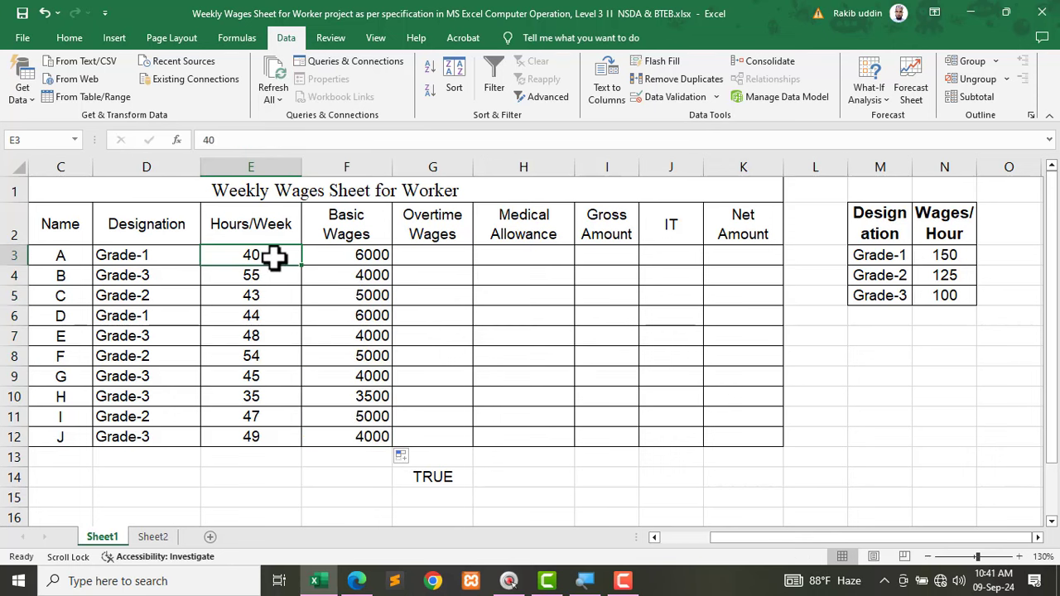
left_click(354, 259)
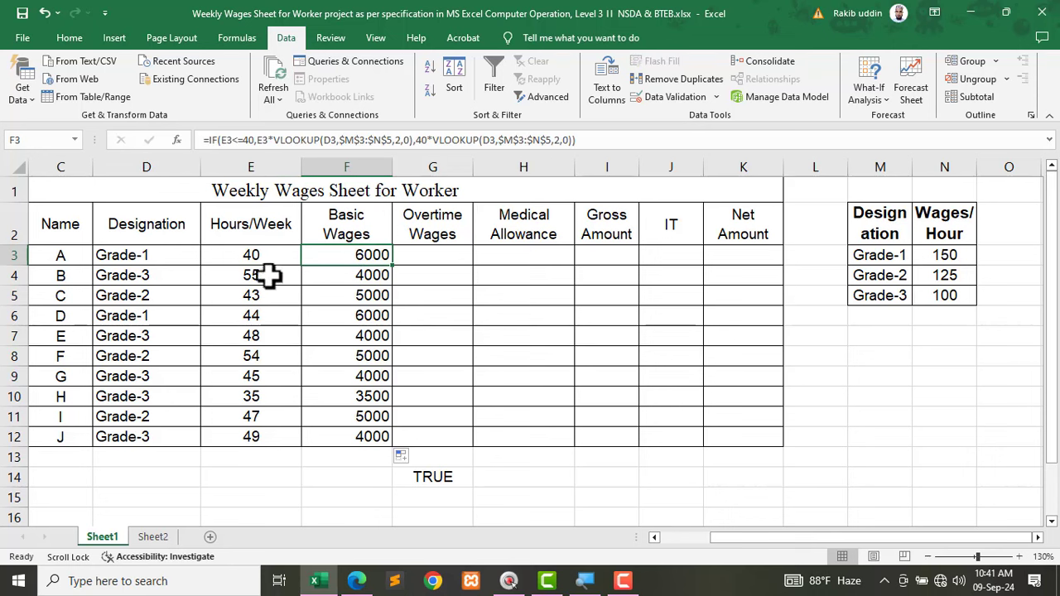
left_click(263, 277)
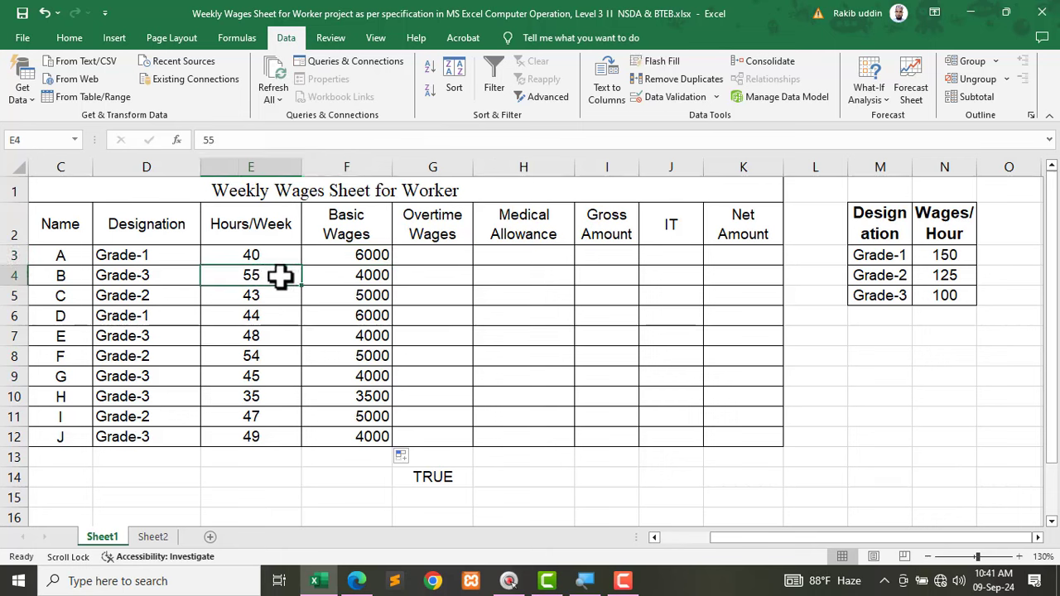
left_click_drag(350, 253, 367, 444)
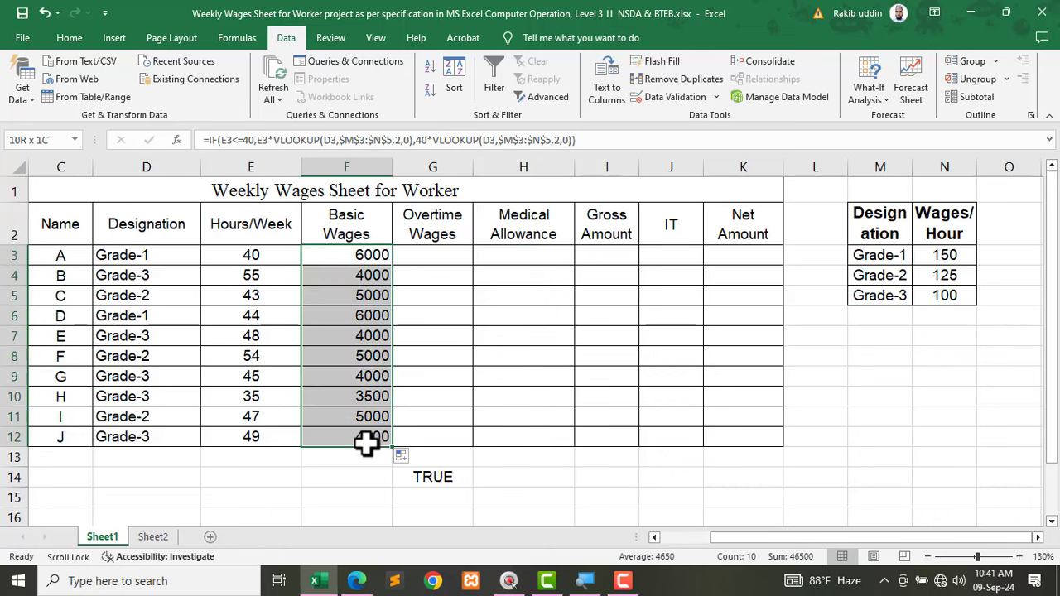
left_click(437, 256)
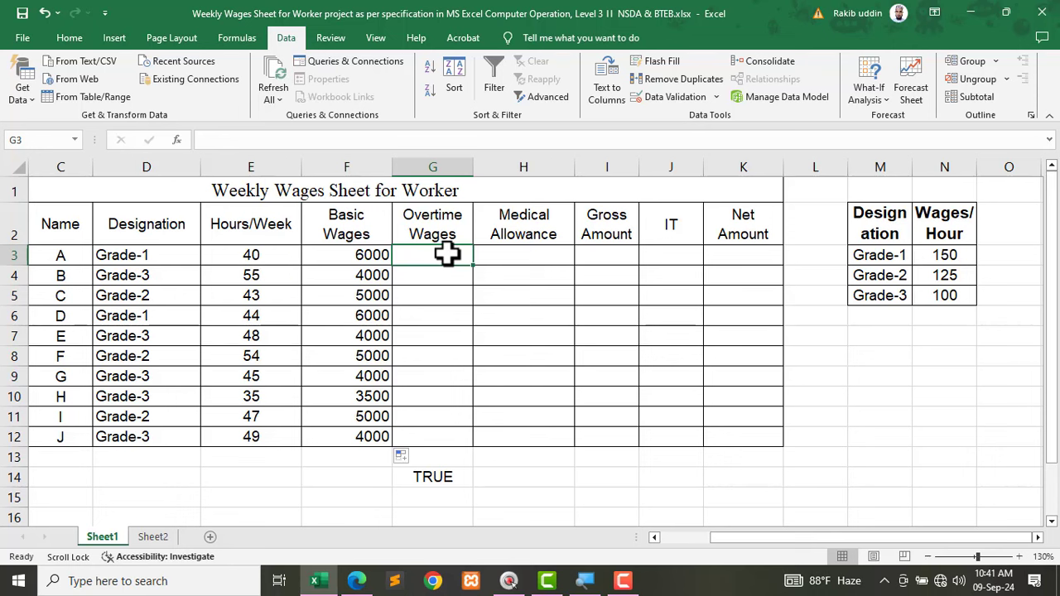
Step: Start G3's overtime formula =IF(E3>40,(E3-40)*200 and check the overtime rule in the specification PDF
type("=i")
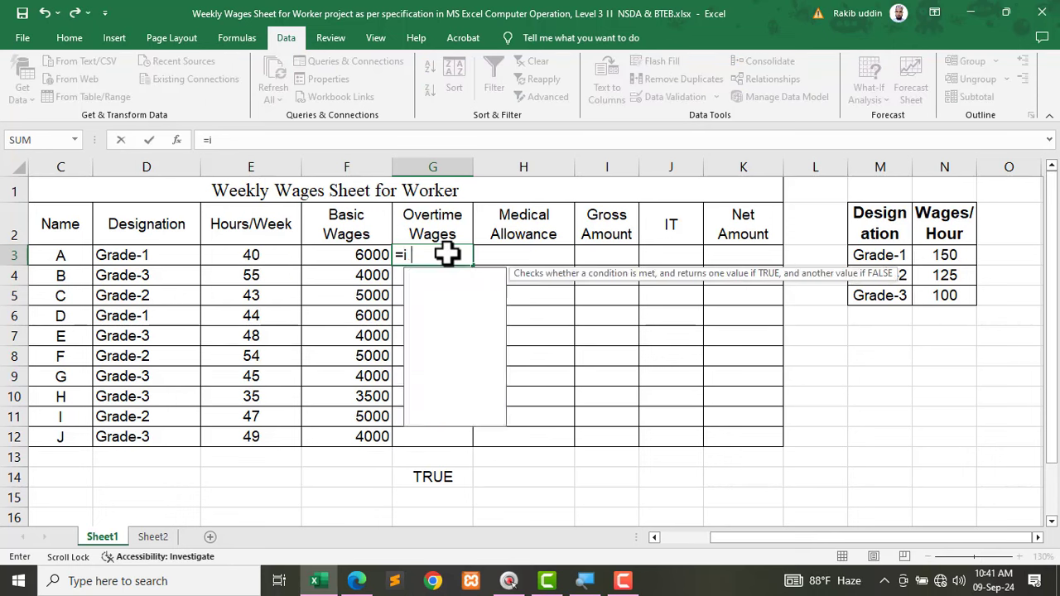
key("Tab")
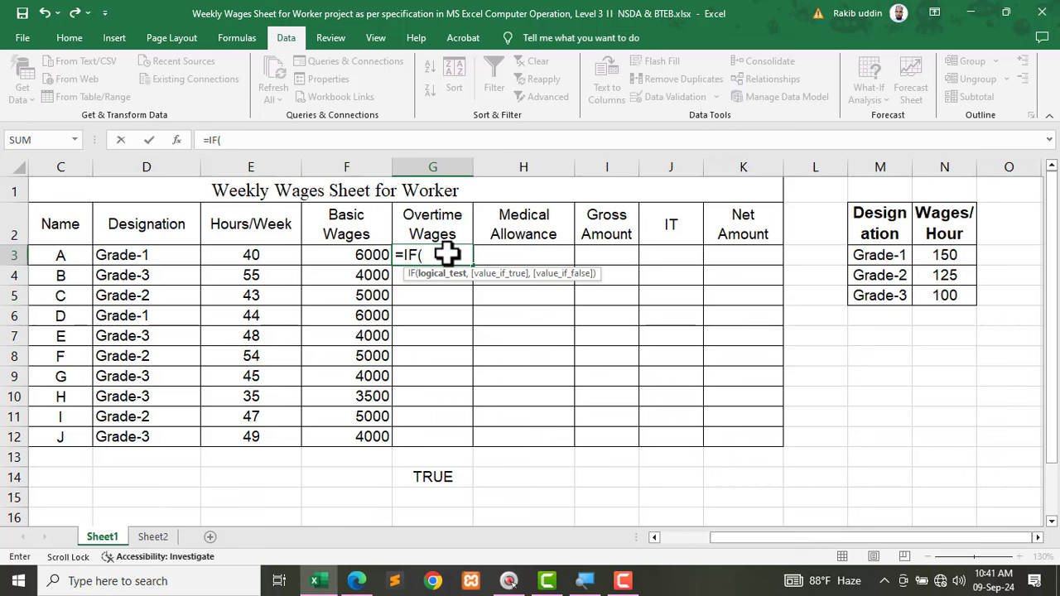
left_click(251, 258)
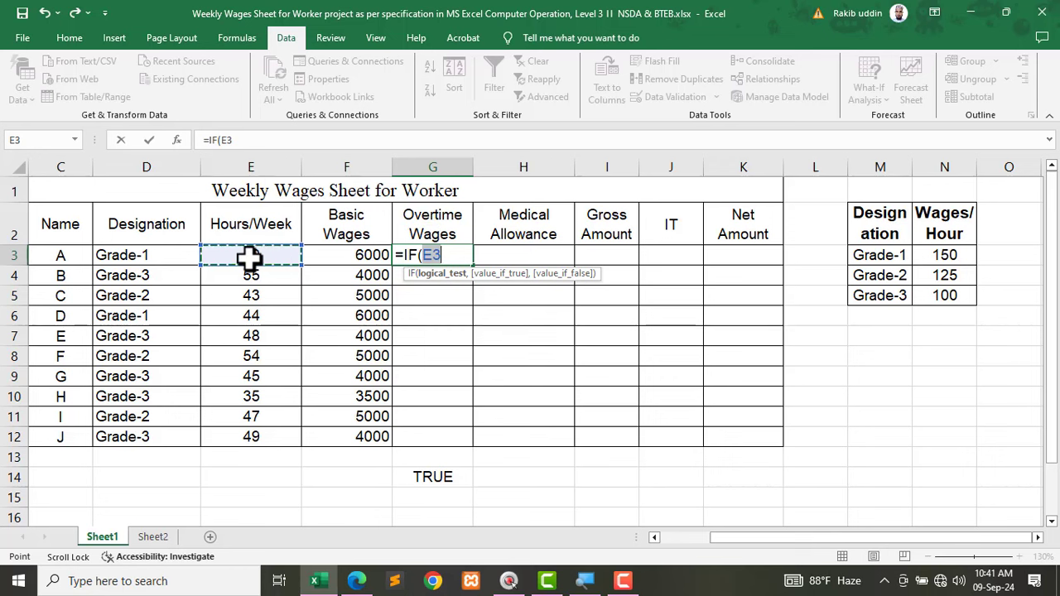
type(">40")
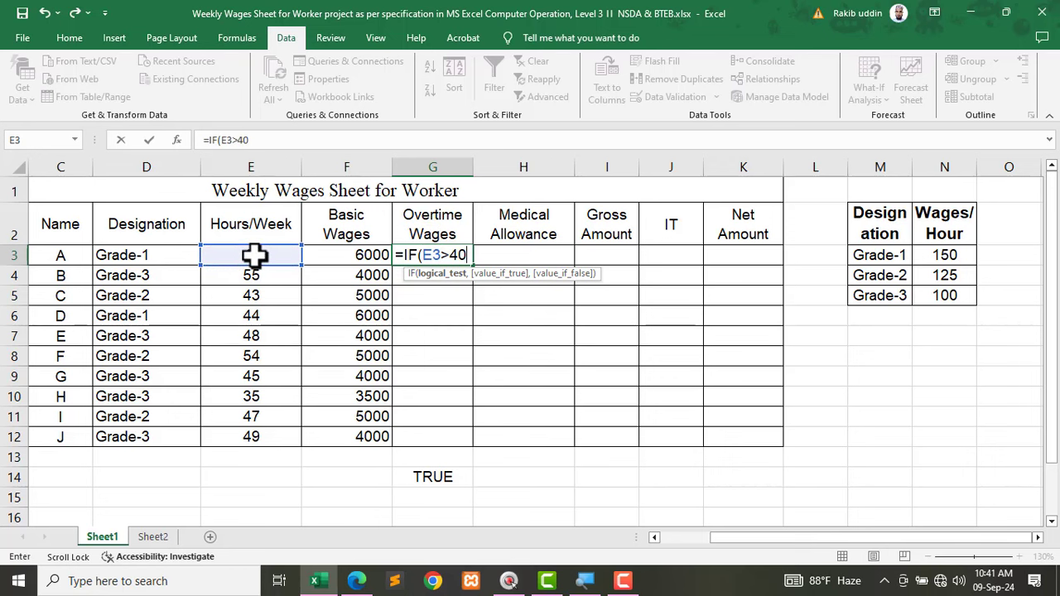
type(",")
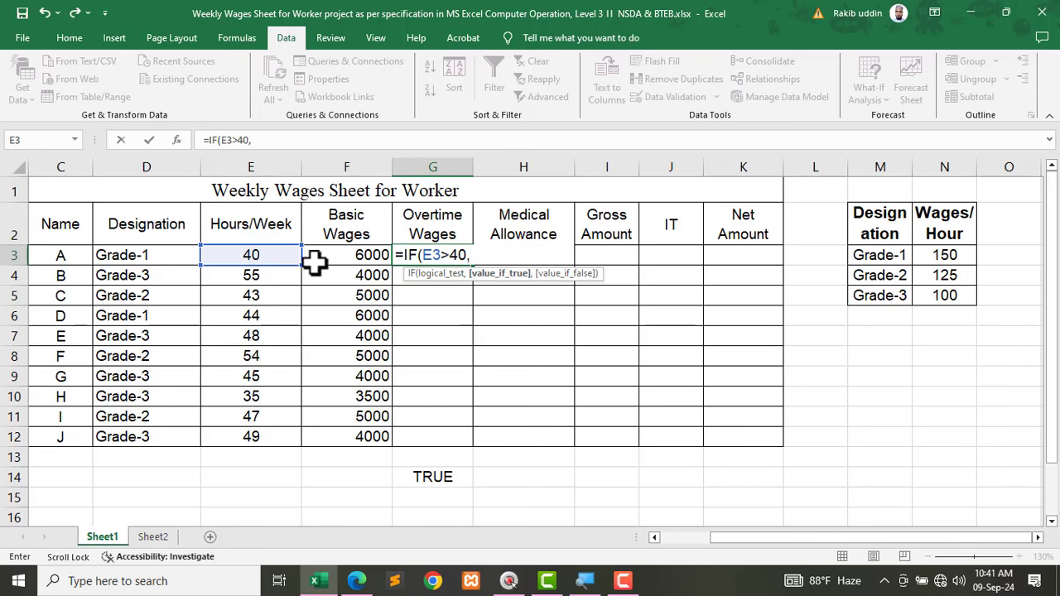
type("(")
left_click(252, 255)
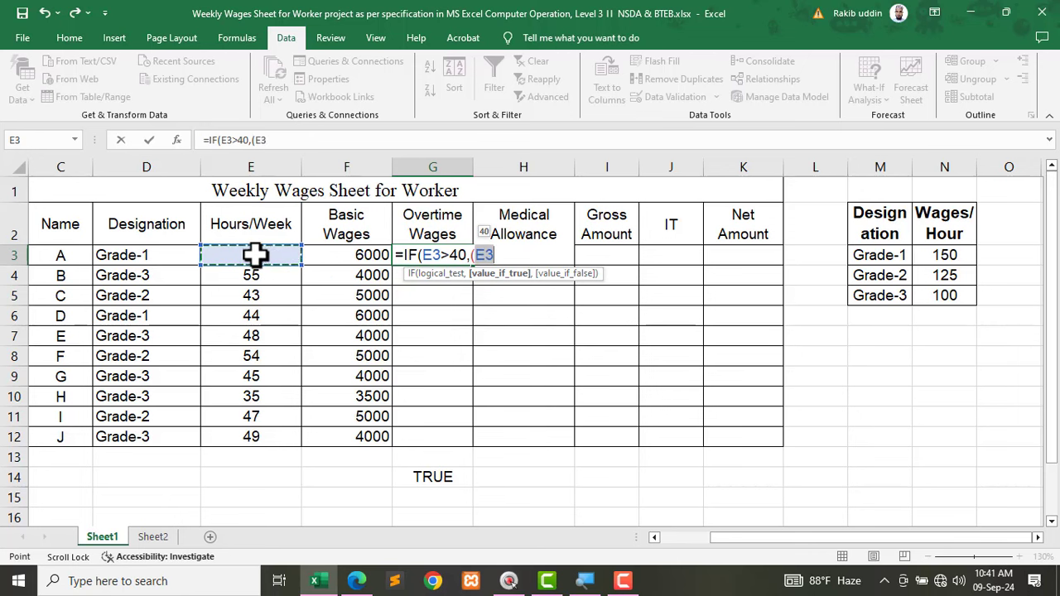
type("- ")
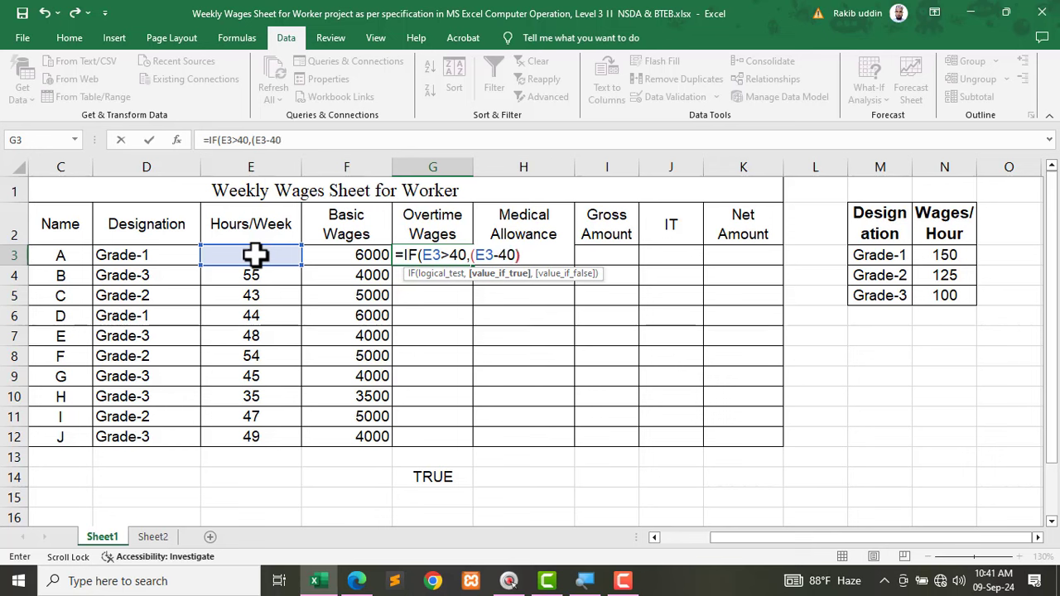
type("*")
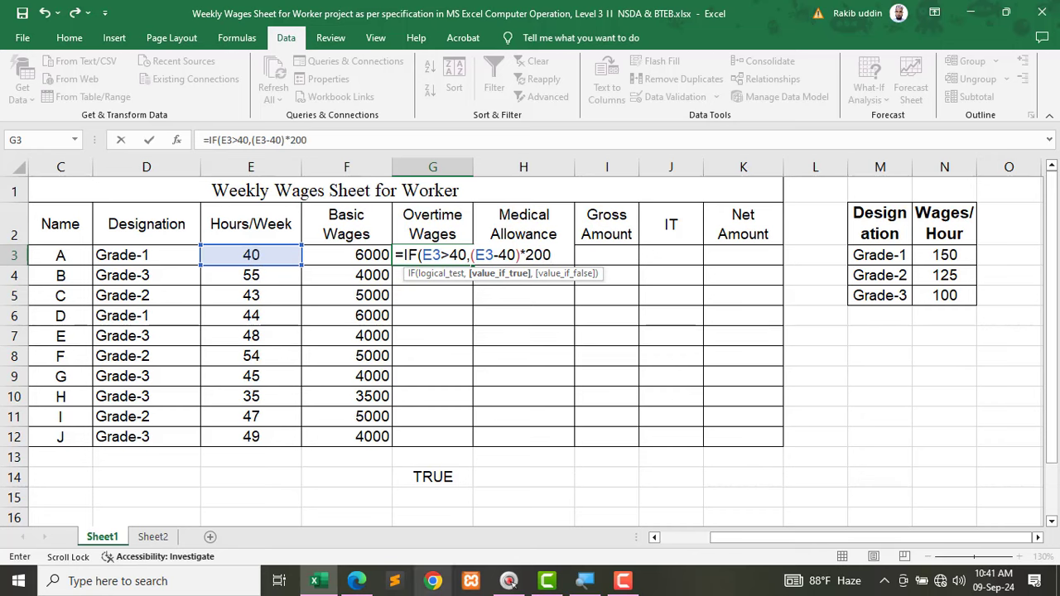
left_click(356, 580)
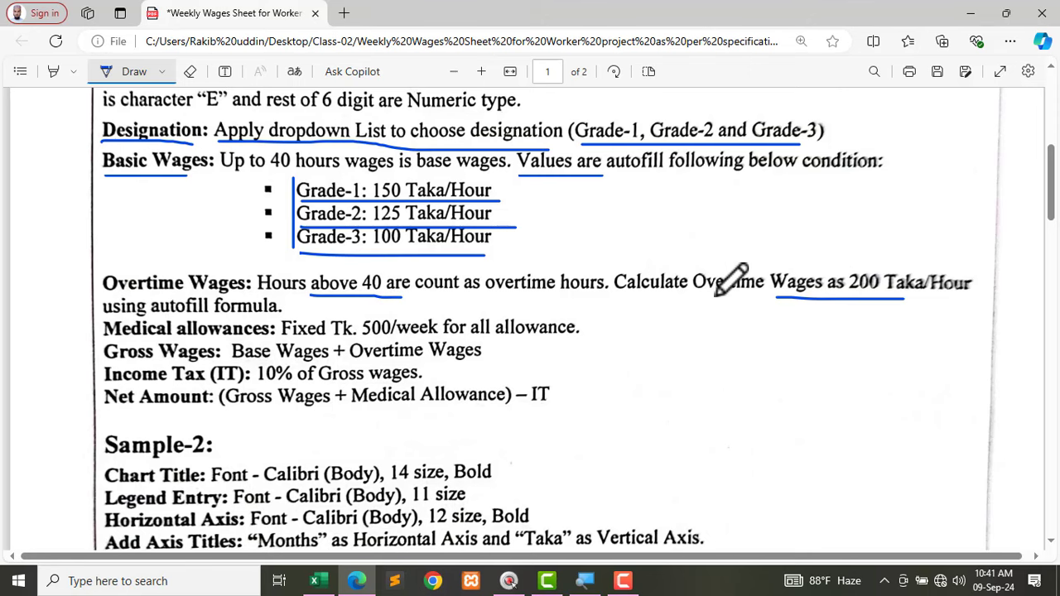
left_click(971, 12)
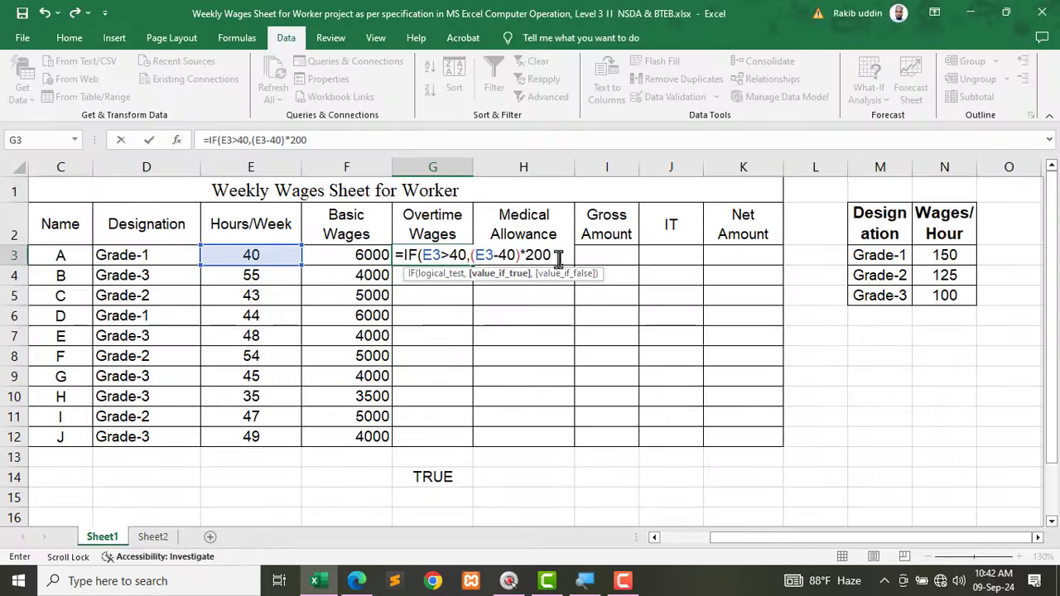
Step: Complete G3 as =IF(E3>40,(E3-40)*200,0), accepting Excel's parenthesis correction, so it shows 0
double_click(432, 255)
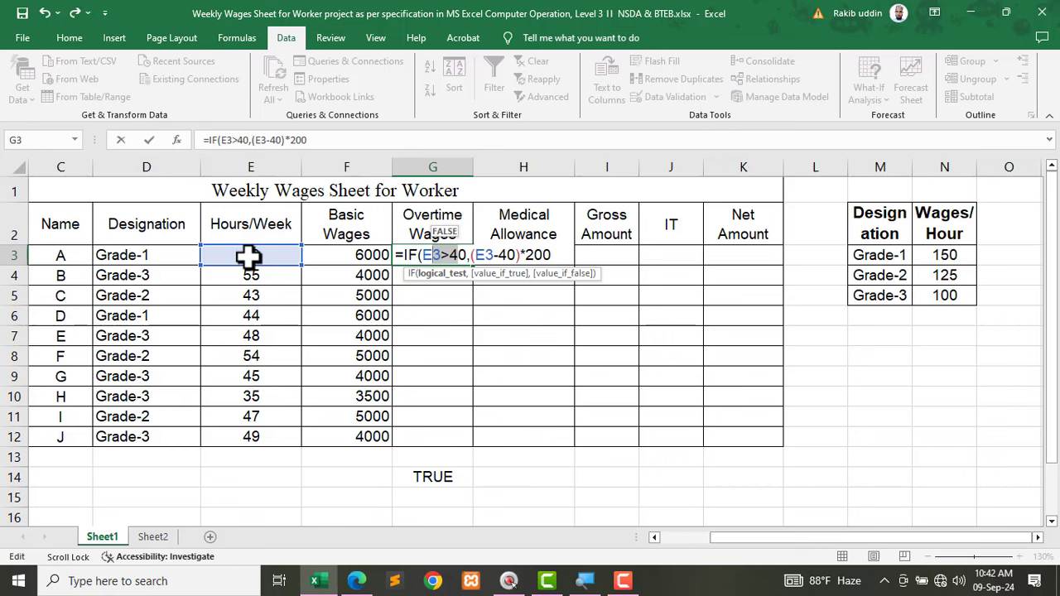
left_click(553, 255)
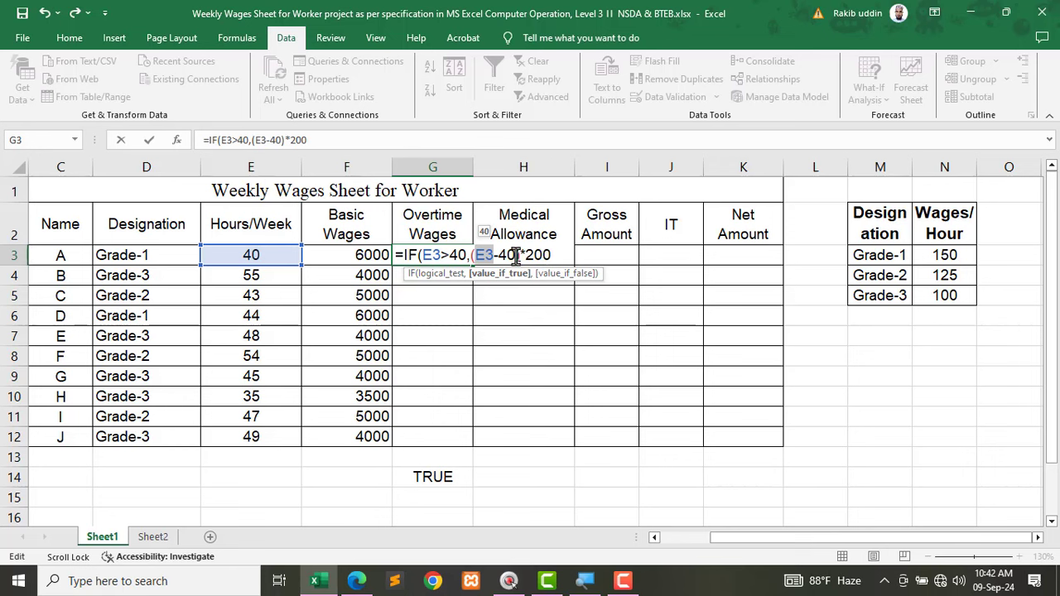
left_click(556, 255)
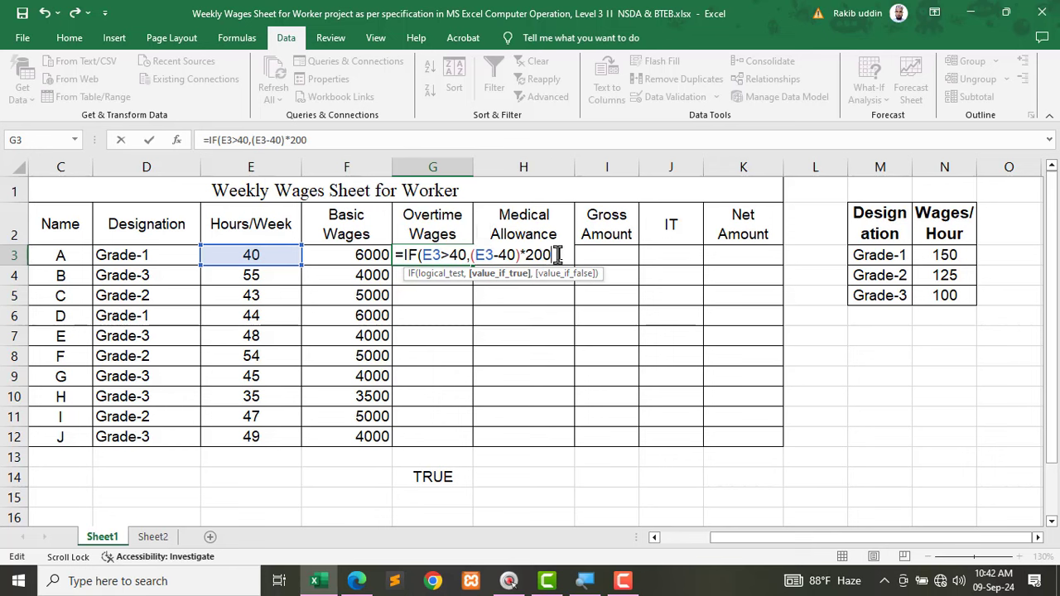
type(",")
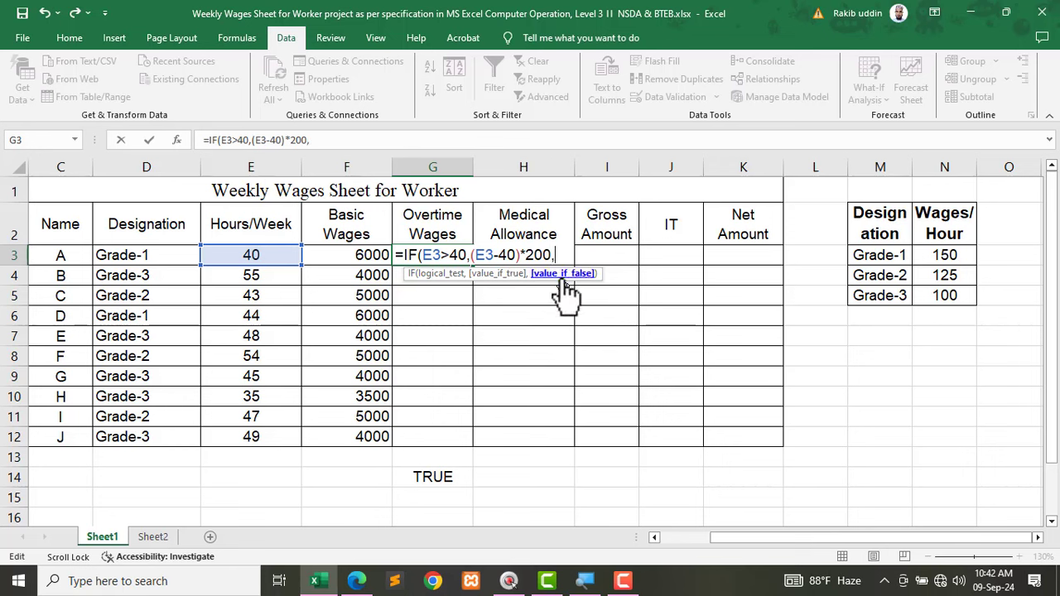
type("0")
key("Return")
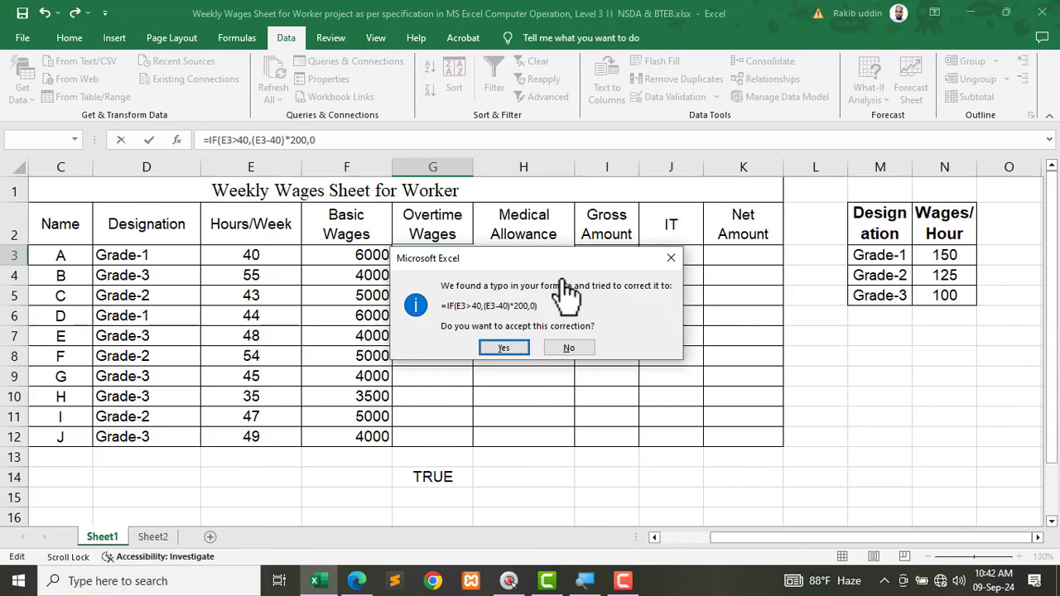
key("Return")
left_click(451, 252)
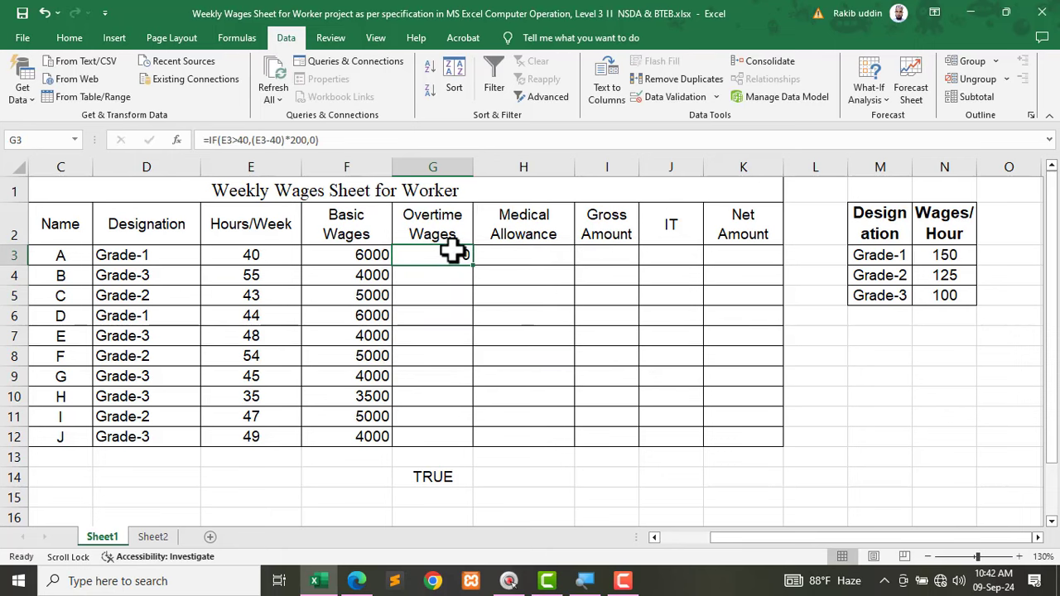
Step: Copy the overtime formula into G4, check worker B's result, then fill it down to G12
left_click(248, 255)
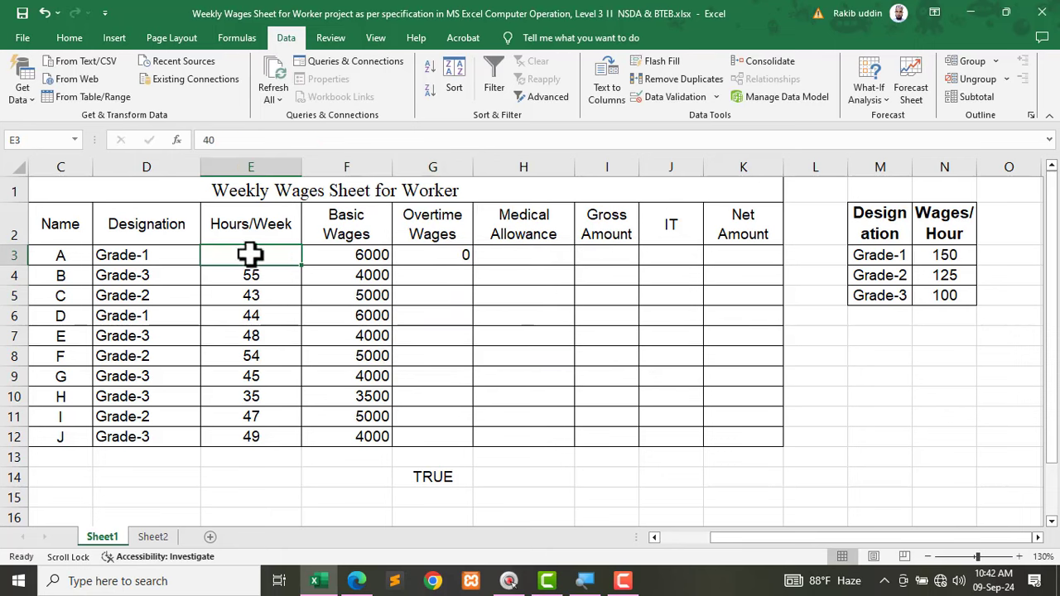
left_click(435, 258)
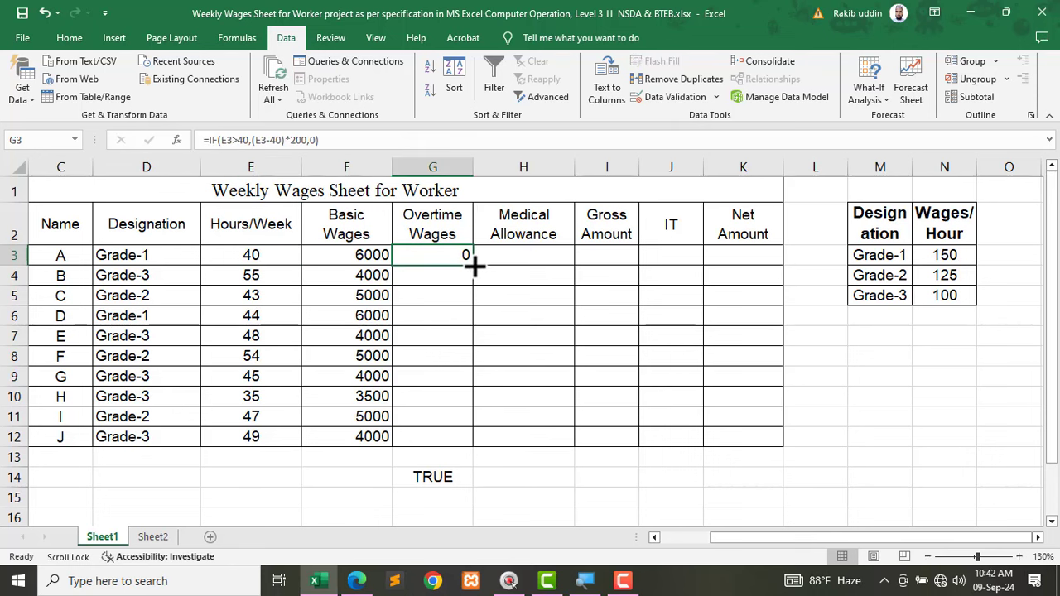
left_click_drag(474, 264, 475, 281)
left_click(450, 277)
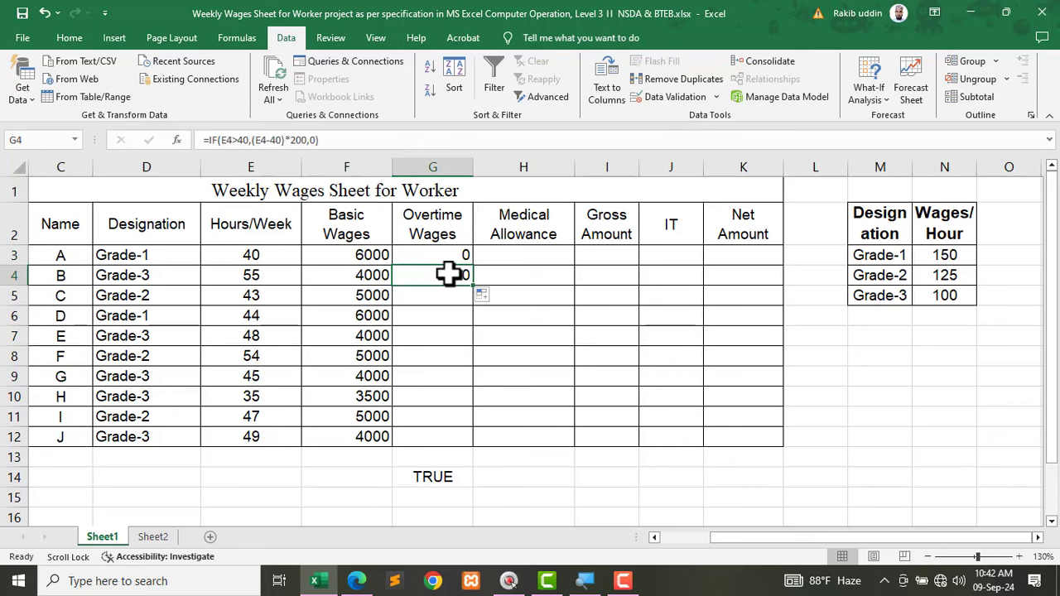
left_click(249, 277)
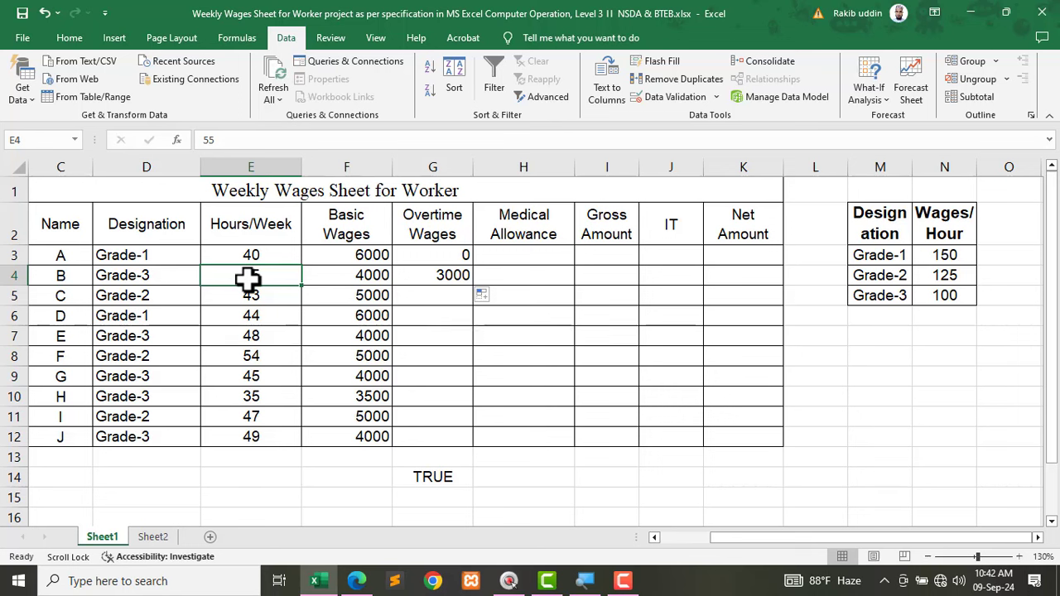
left_click(449, 277)
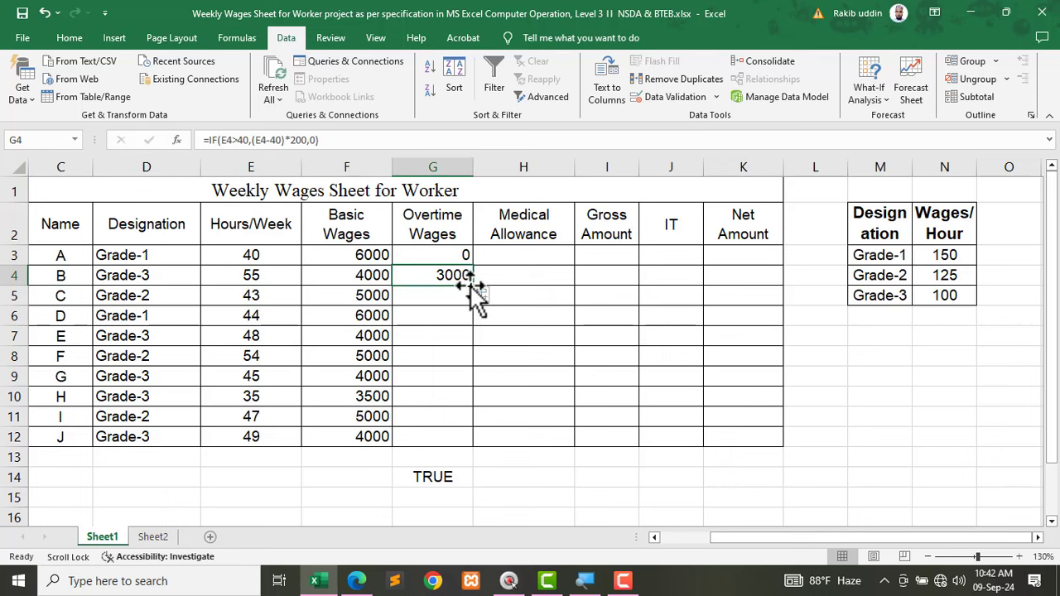
left_click_drag(474, 284, 469, 444)
left_click(567, 489)
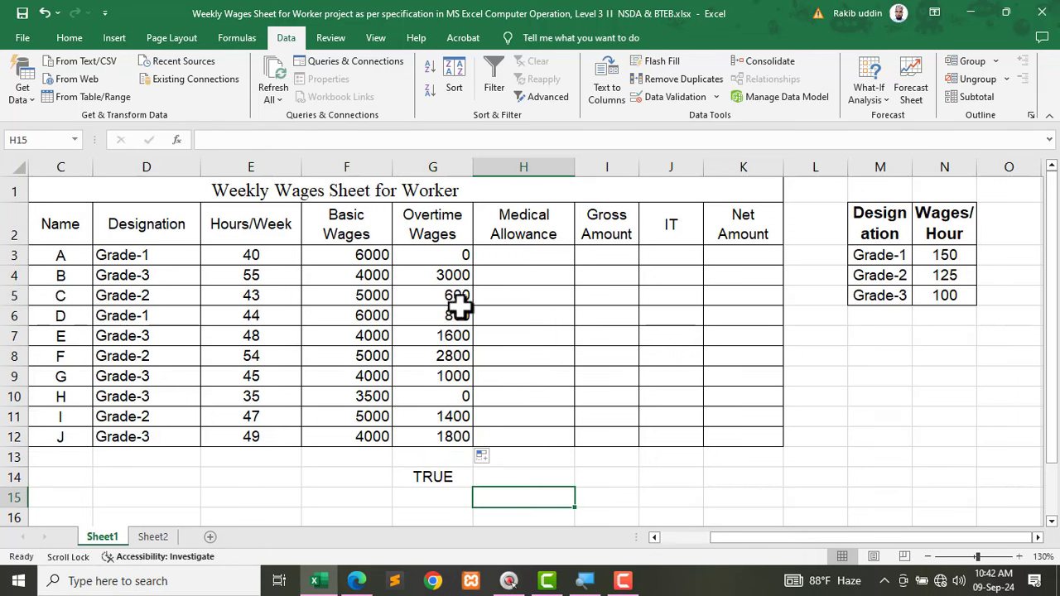
Step: Review Basic Wages F3:F12 and Overtime Wages G3:G12 (0, 3000, 600 … 1800)
left_click_drag(436, 256, 434, 429)
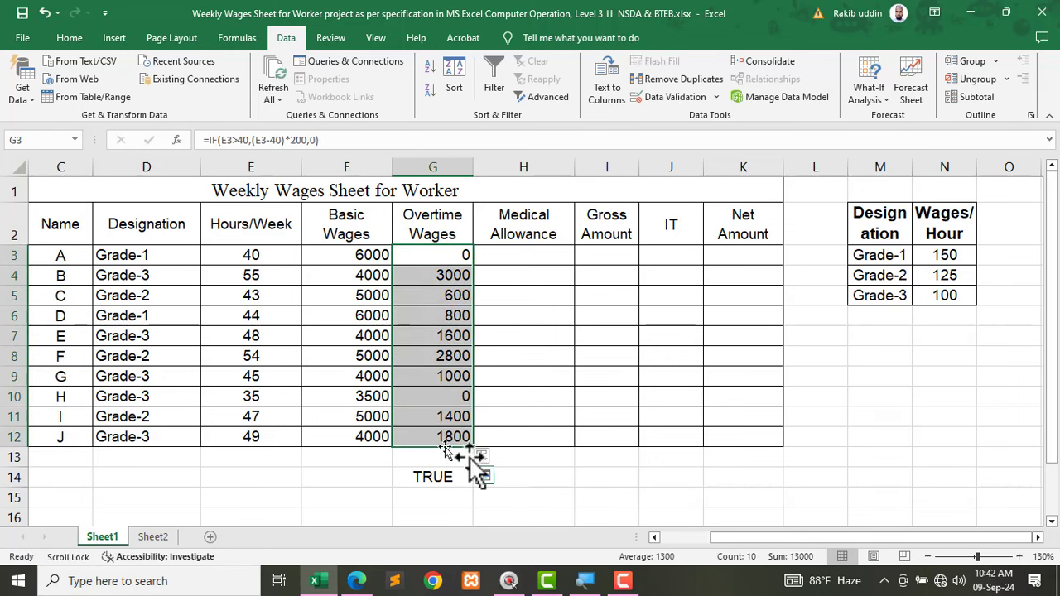
left_click(540, 480)
left_click_drag(352, 254, 343, 428)
left_click(243, 257)
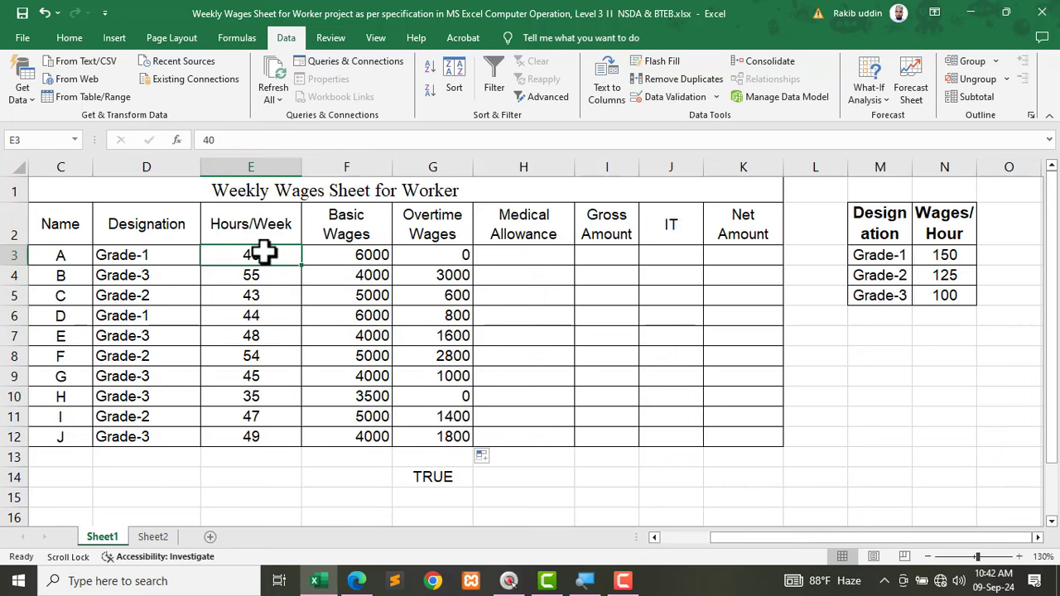
left_click_drag(373, 255, 363, 435)
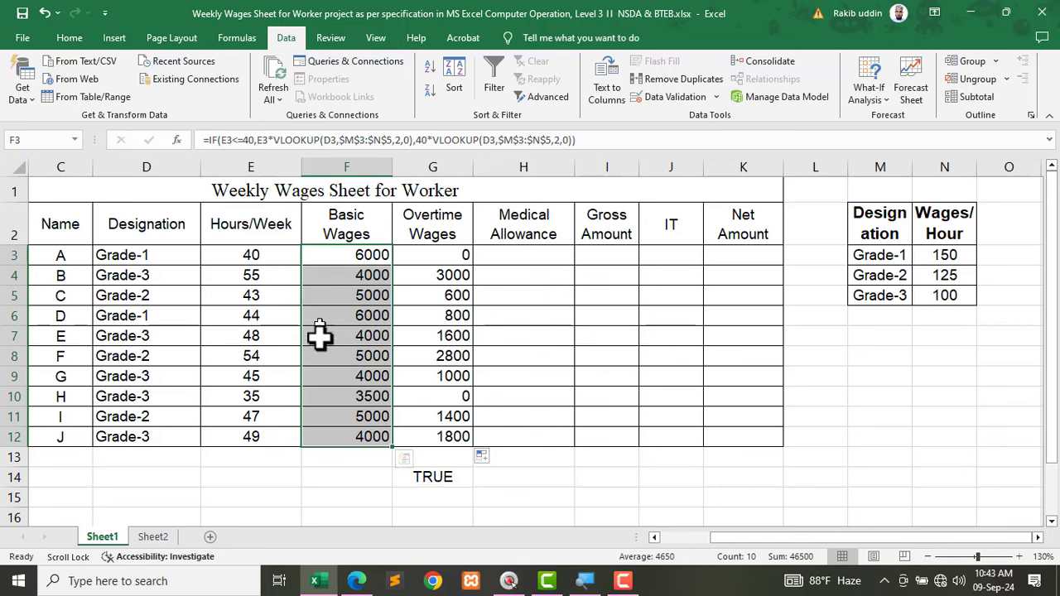
left_click(352, 272)
left_click(433, 255)
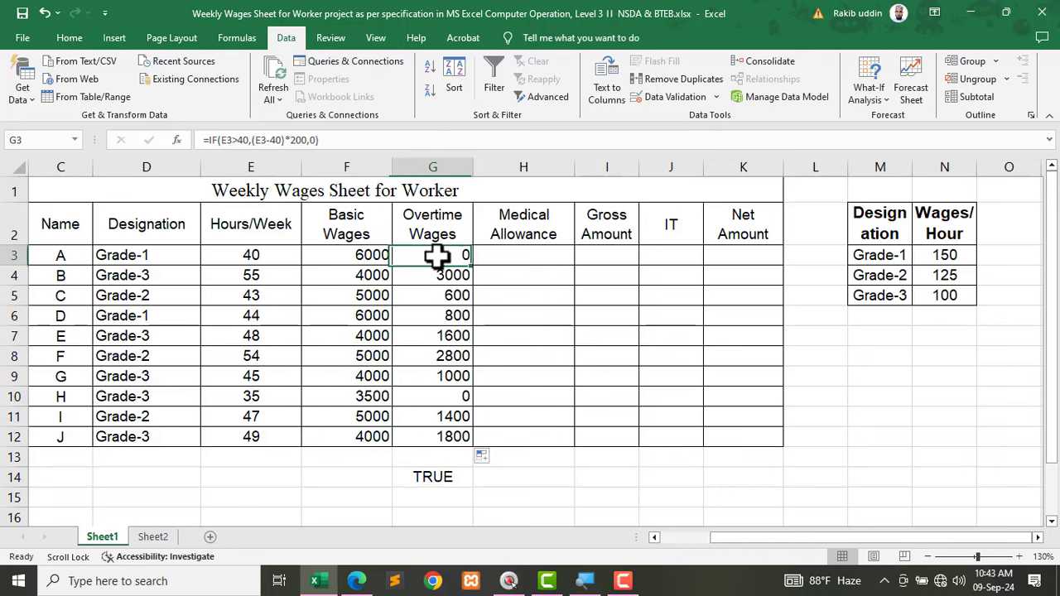
left_click_drag(447, 255, 439, 432)
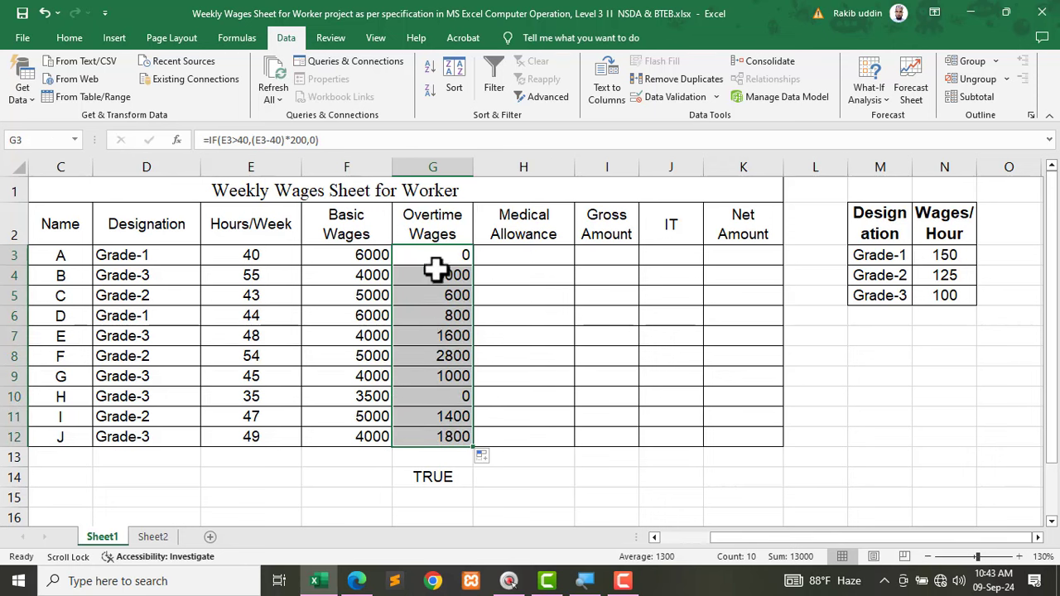
Step: Compare the F3 basic-wages and G3 overtime formulas once more from Medical Allowance cell H3
left_click(505, 255)
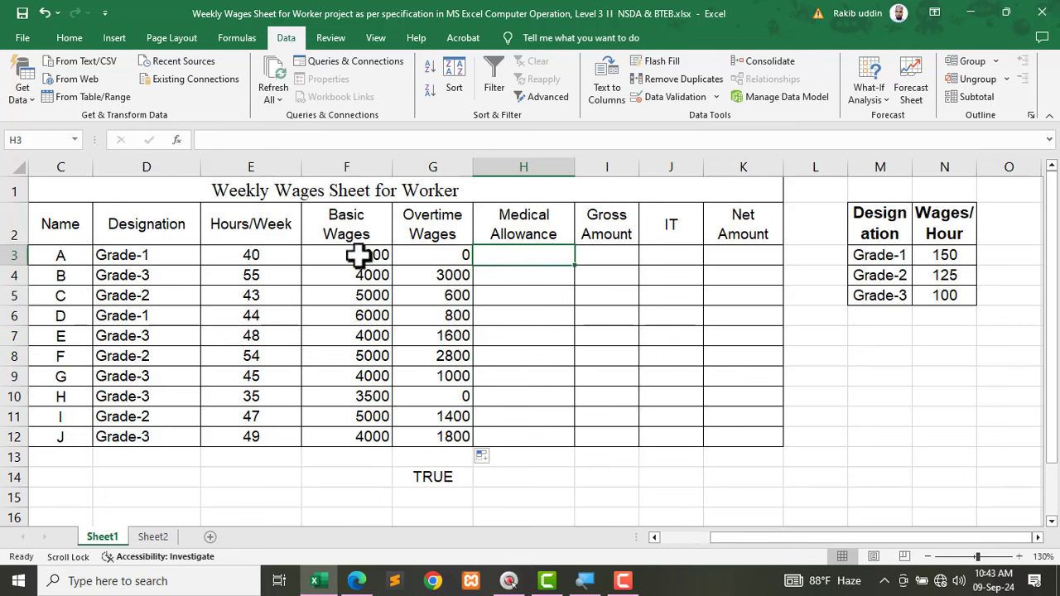
left_click(421, 253)
left_click(531, 257)
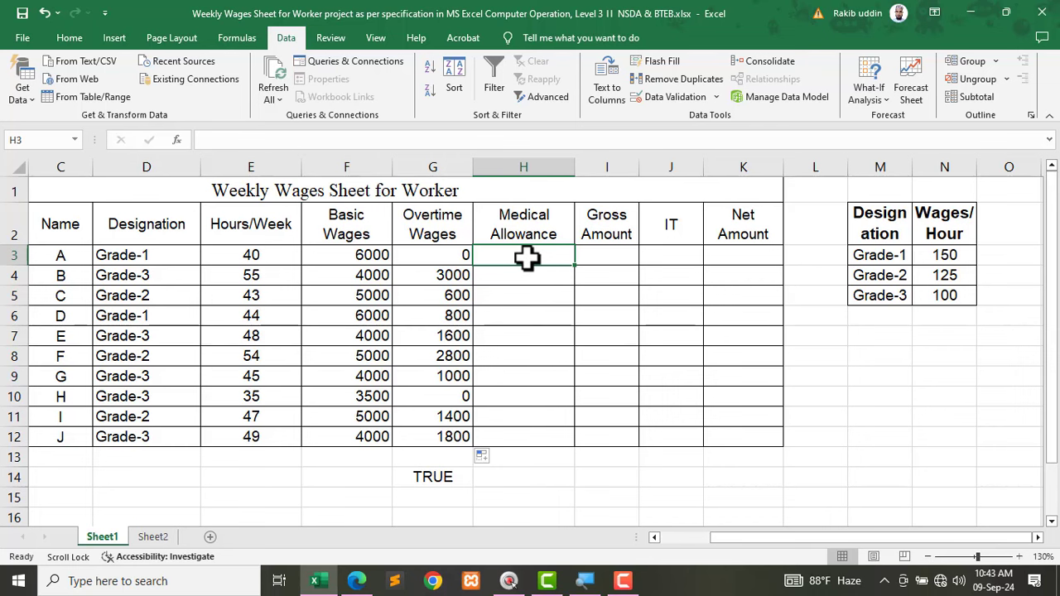
left_click(348, 264)
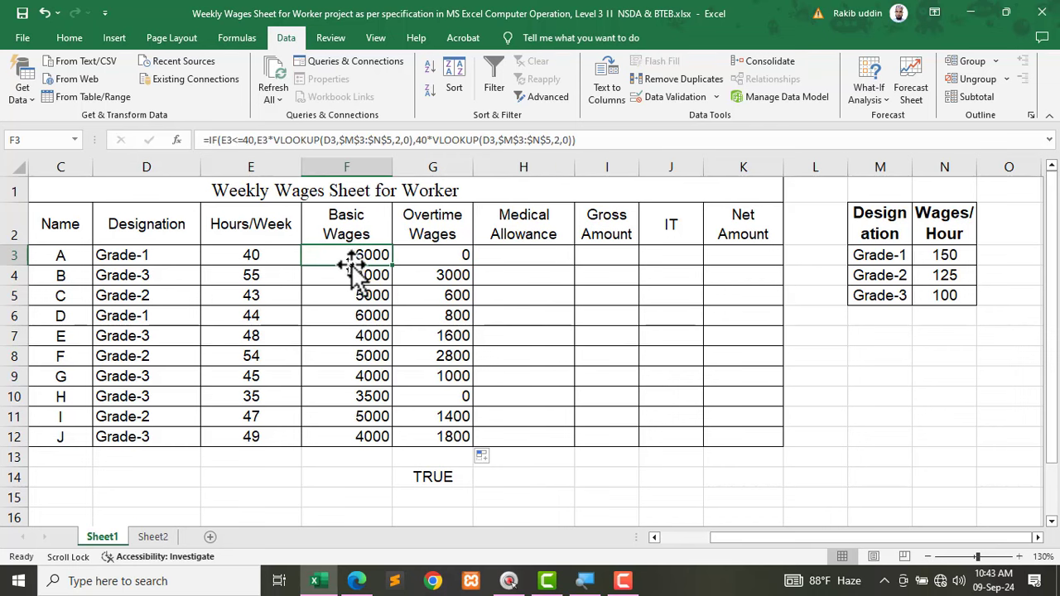
left_click(414, 264)
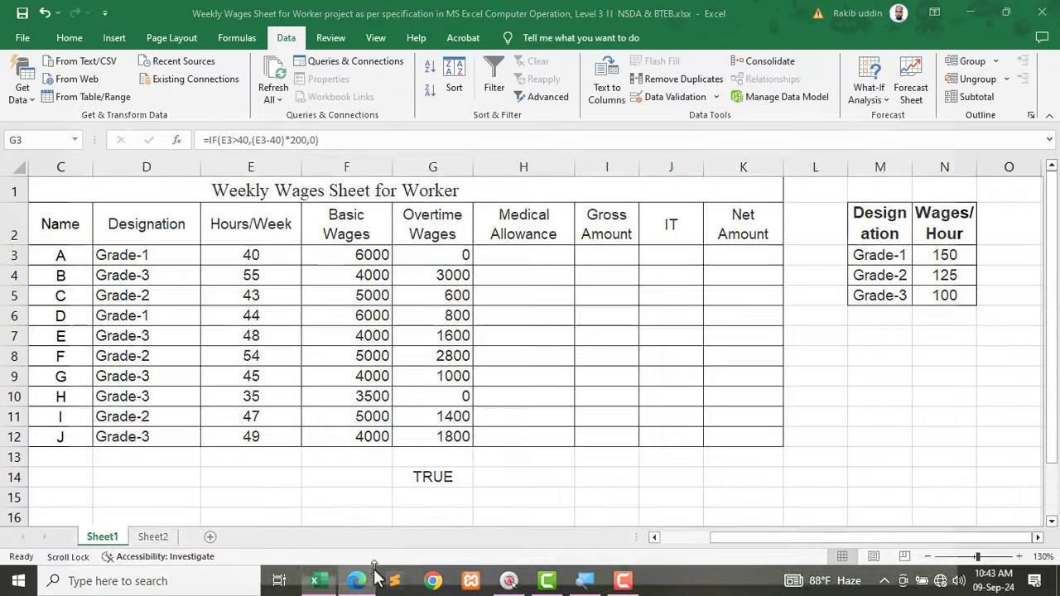
Step: Underline the Medical allowances rule, Fixed Tk. 500/week, in the specification PDF, then return to Excel
left_click(357, 581)
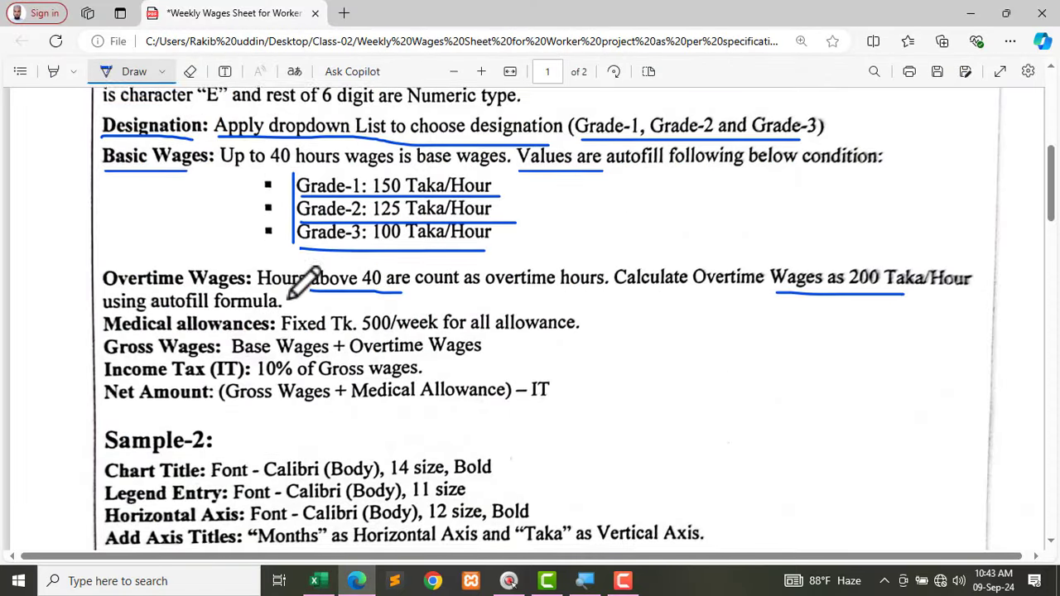
scroll(289, 299, "down", 2)
left_click_drag(107, 259, 527, 262)
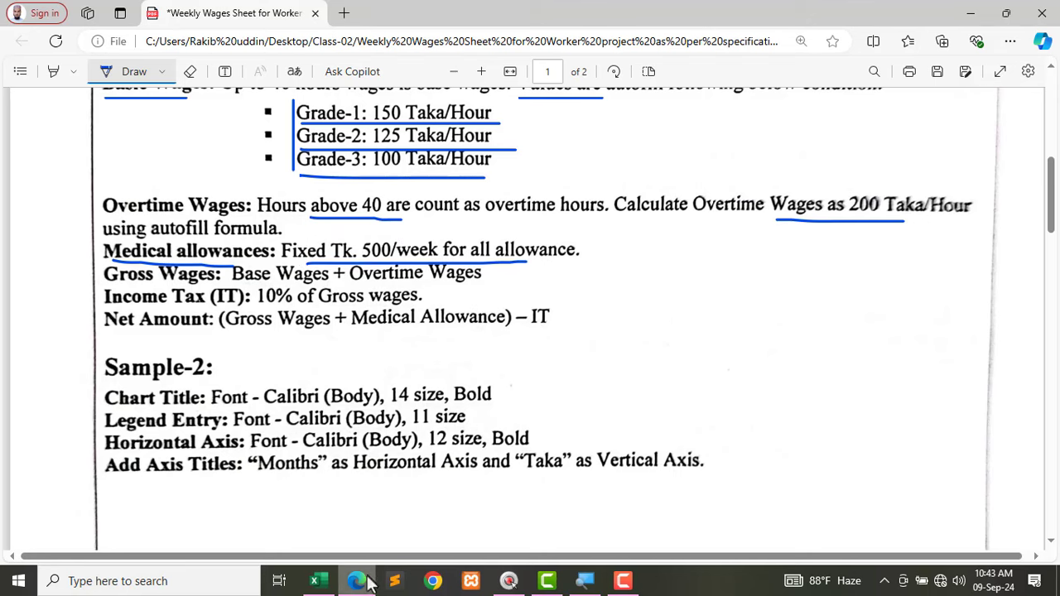
left_click(314, 580)
Step: Enter 500 in H3 and fill it down through H12 with Ctrl+D
left_click(518, 257)
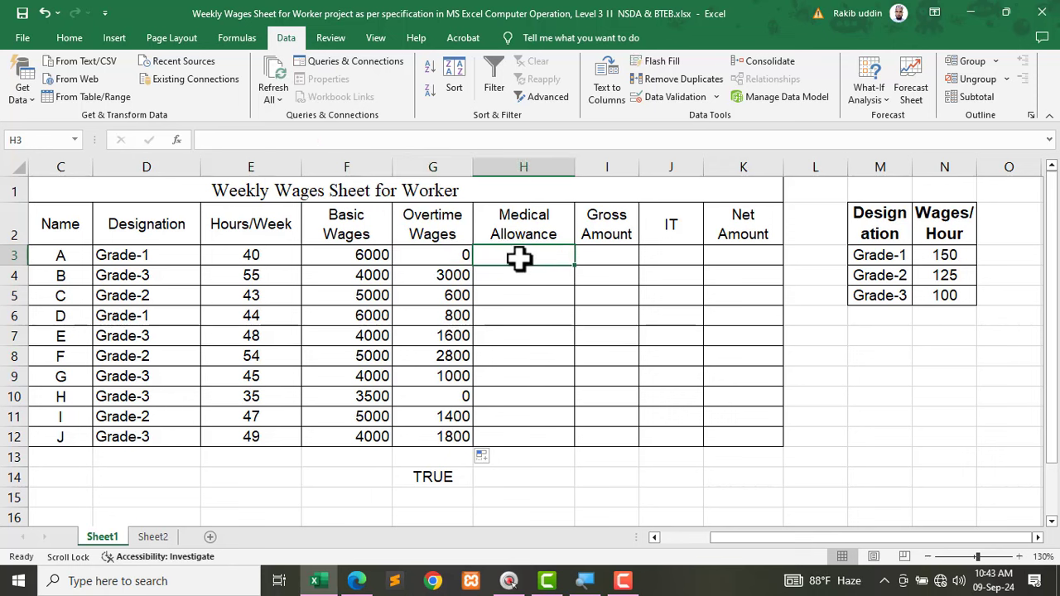
type("500")
key("Return")
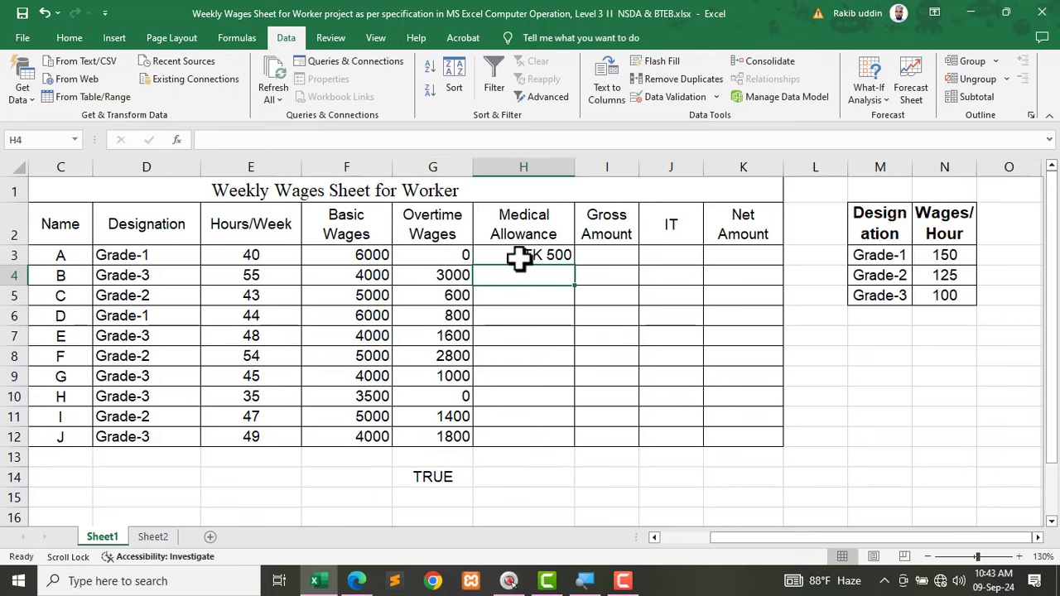
left_click_drag(518, 254, 542, 432)
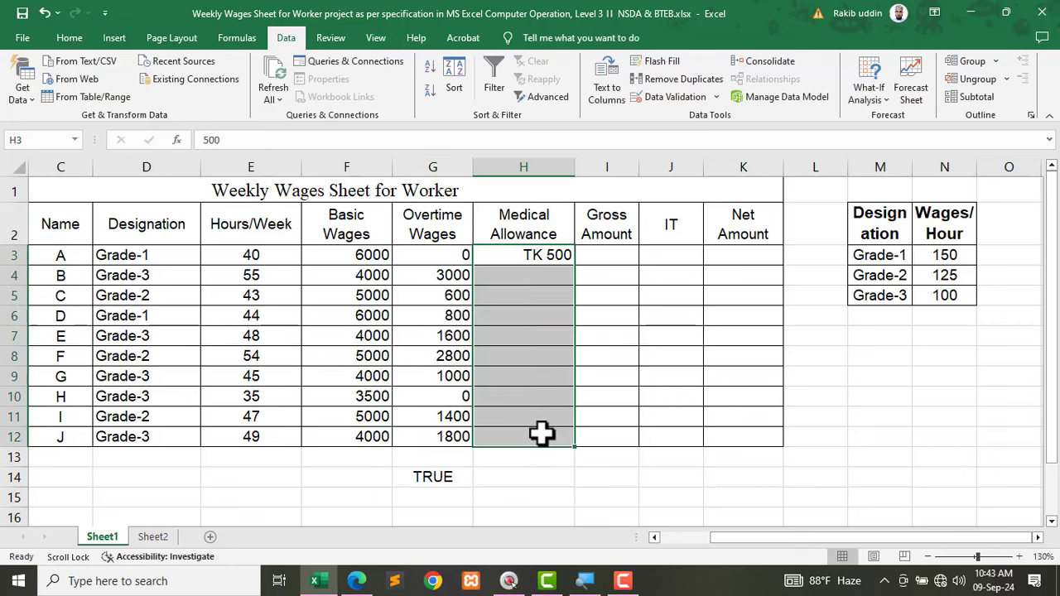
key("ctrl+d")
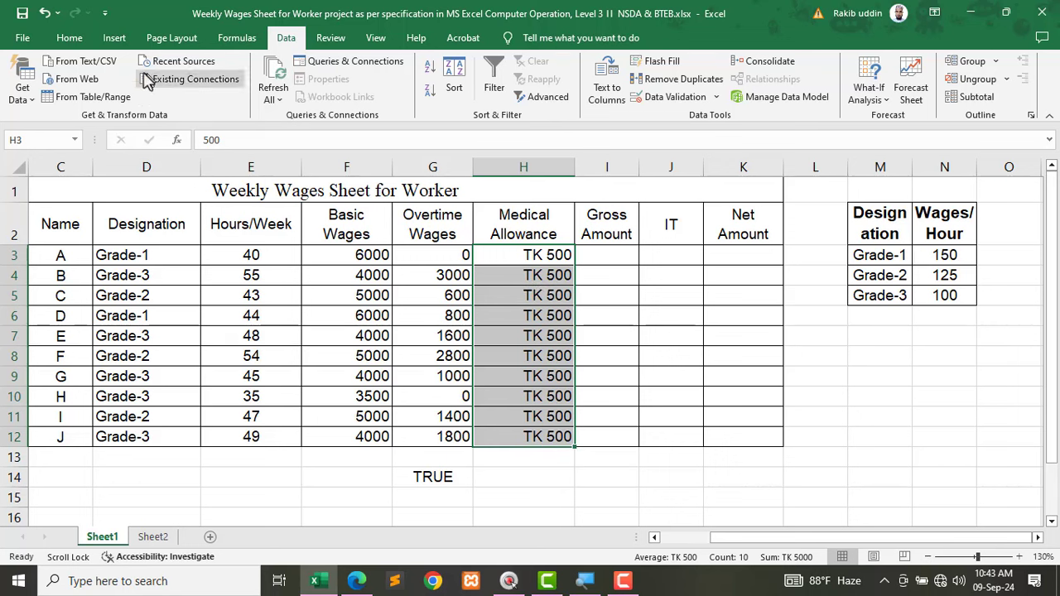
left_click(70, 38)
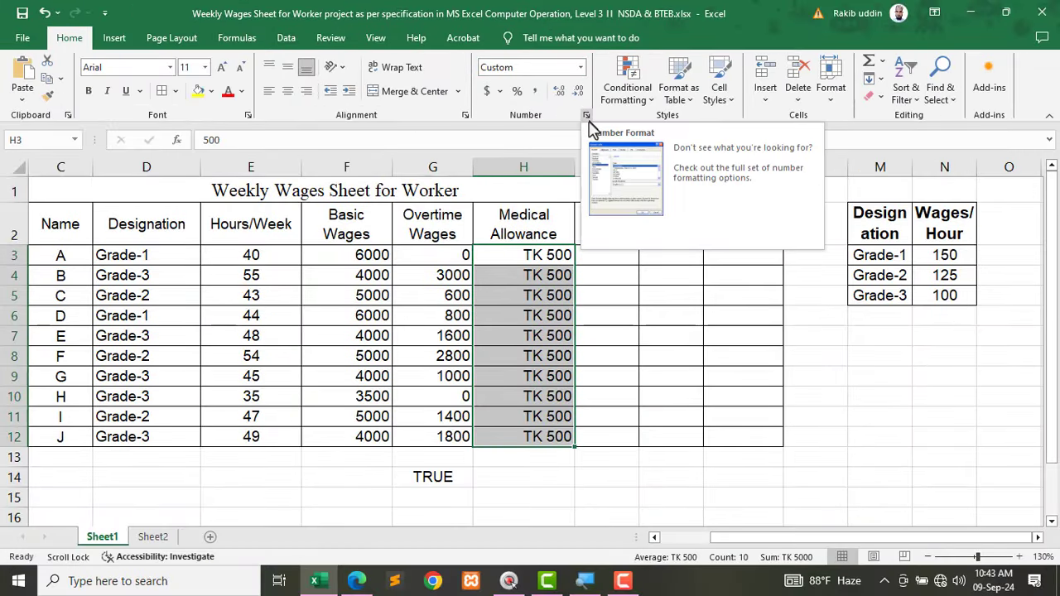
Step: Give H3:H12 the custom number format "TK" General so each cell shows TK 500
left_click(585, 115)
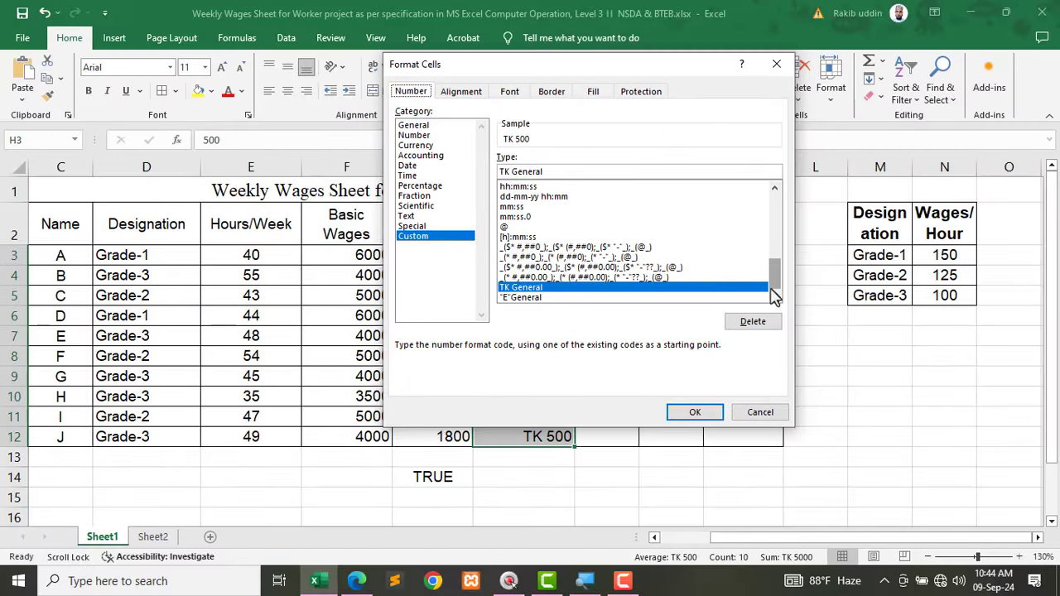
left_click_drag(771, 286, 764, 206)
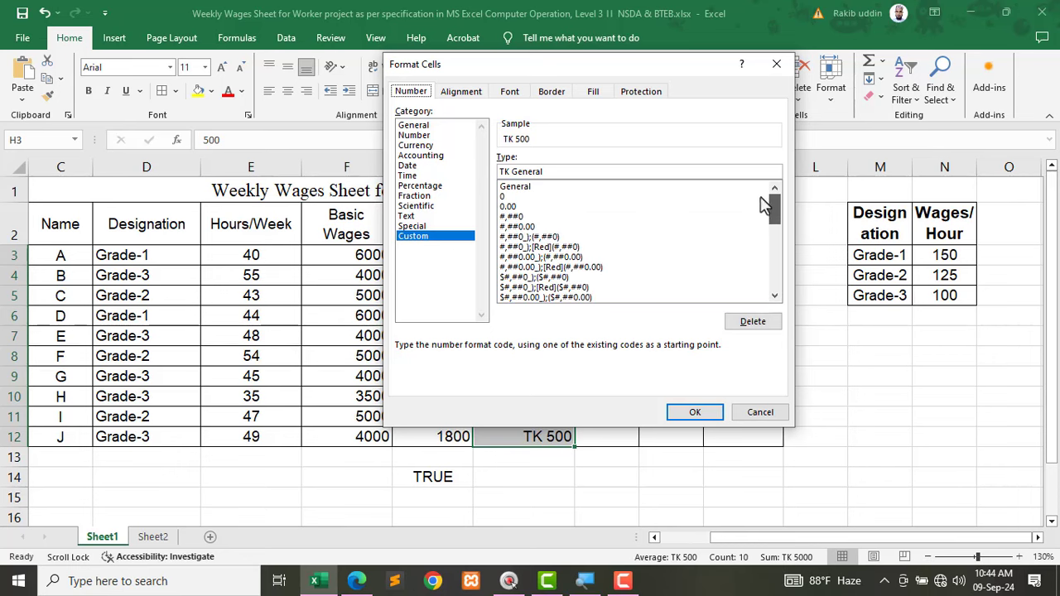
left_click(520, 190)
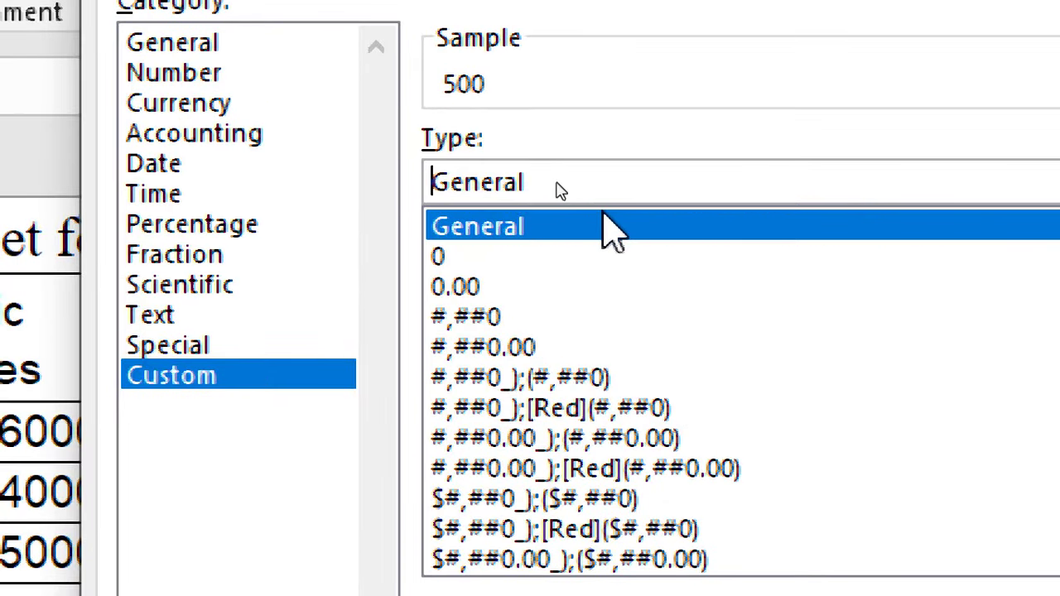
type("\"")
type("TK")
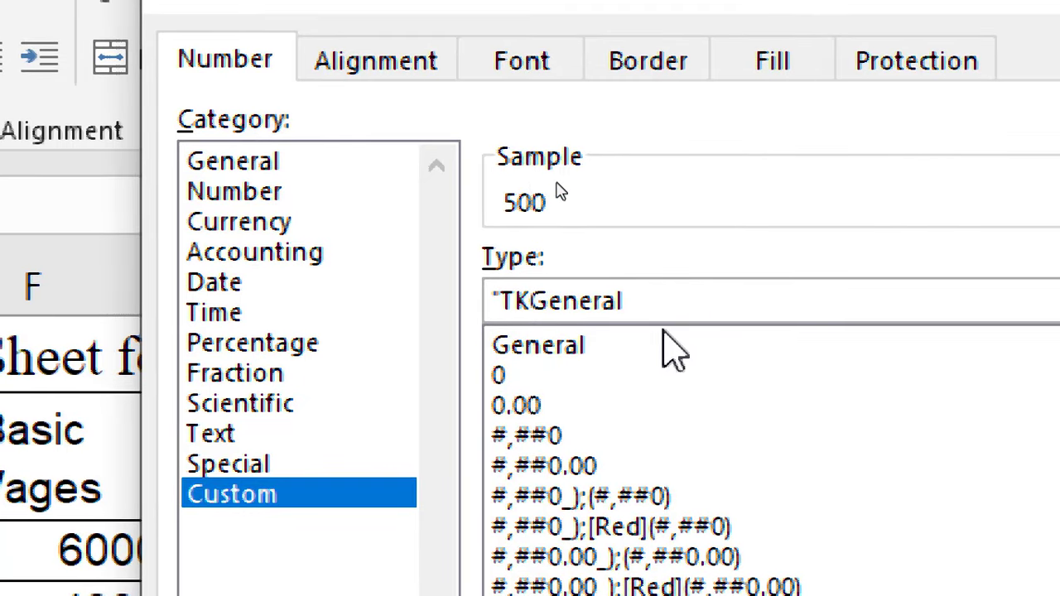
type("\"")
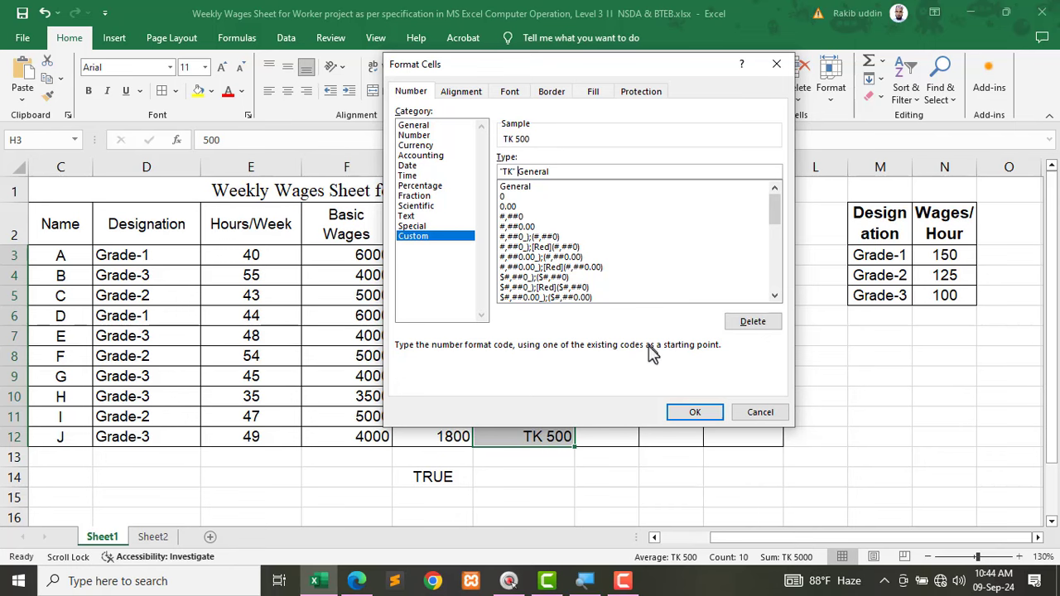
left_click(692, 412)
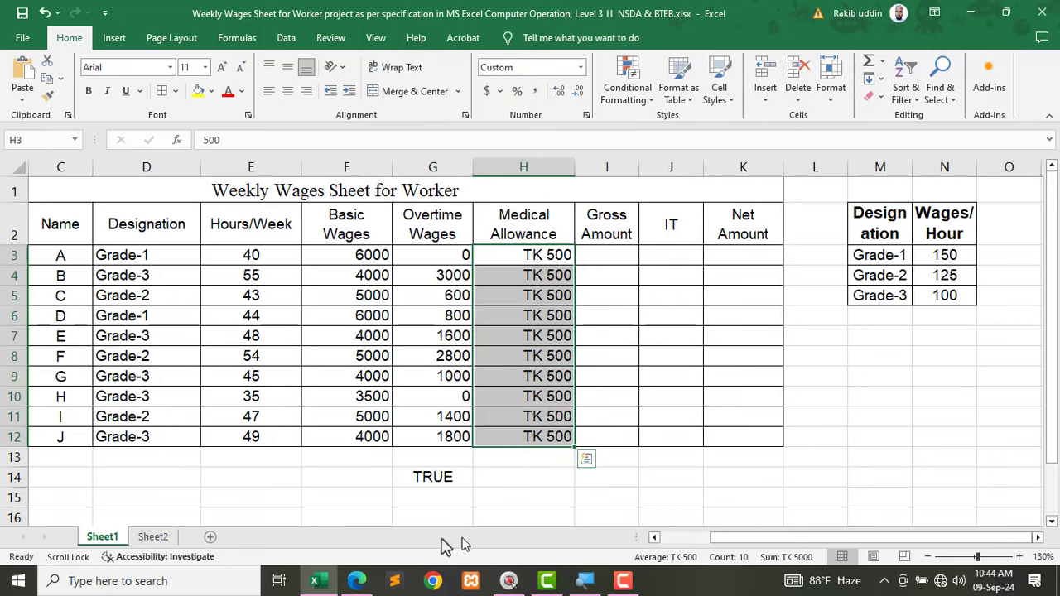
Step: Erase the Medical allowances underline and underline 'Base Wages + Overtime Wages' in the PDF instead
left_click(341, 582)
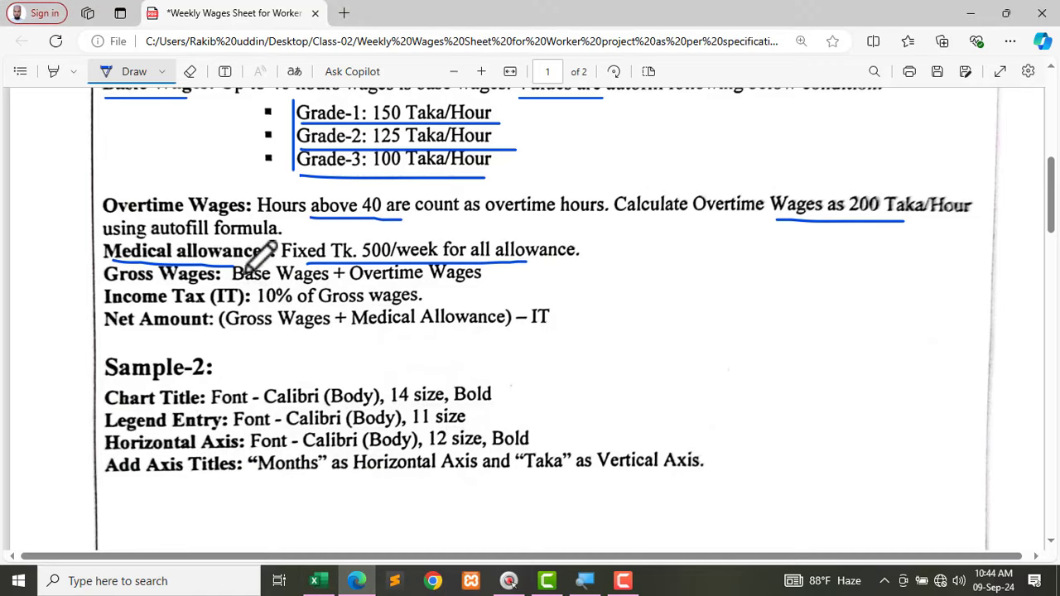
left_click(189, 77)
left_click_drag(166, 264, 215, 263)
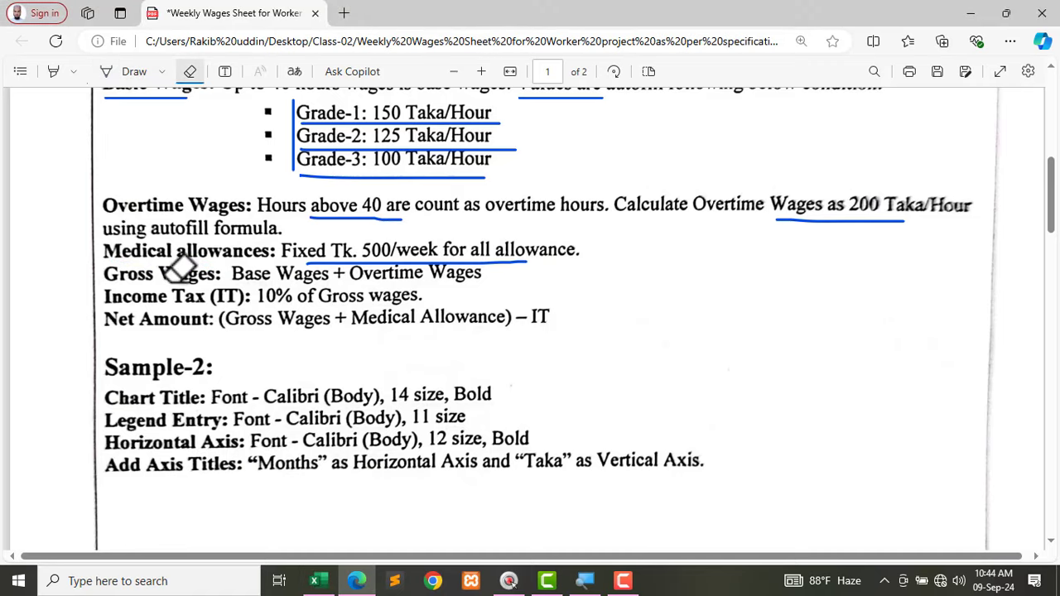
left_click_drag(313, 248, 383, 251)
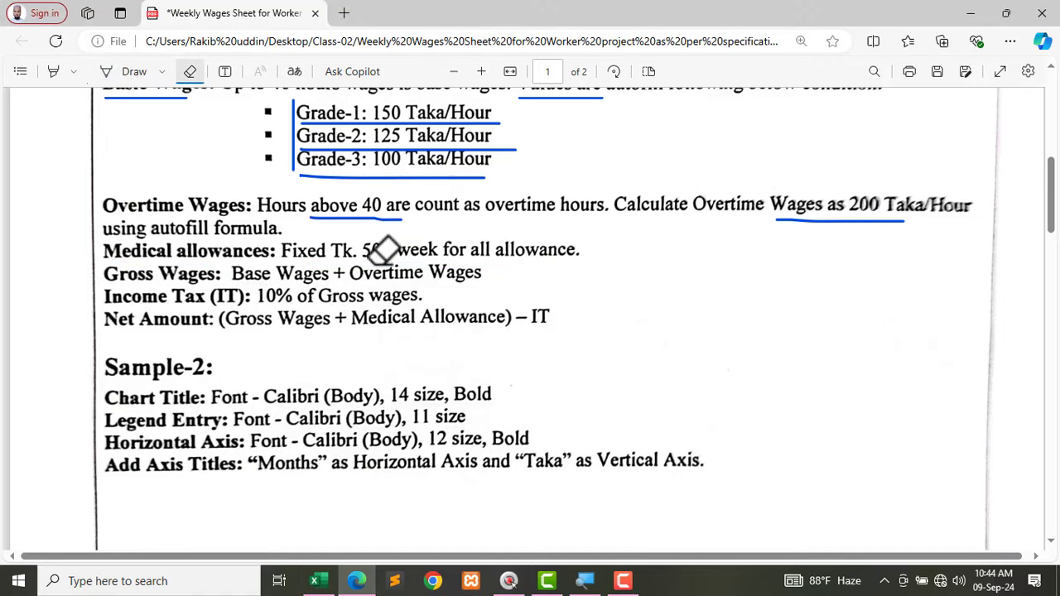
left_click(106, 71)
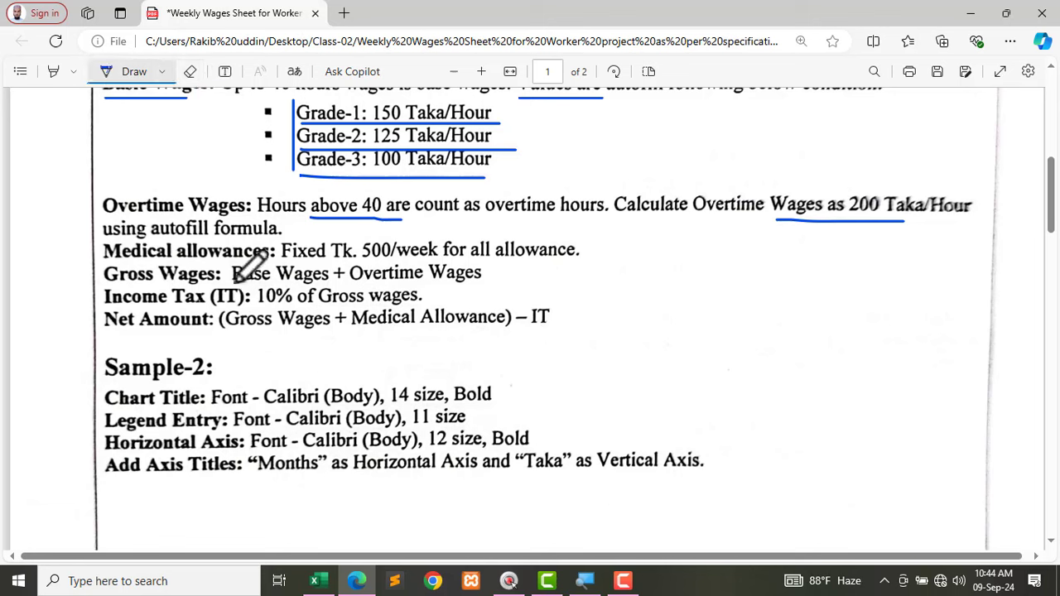
left_click_drag(232, 284, 479, 288)
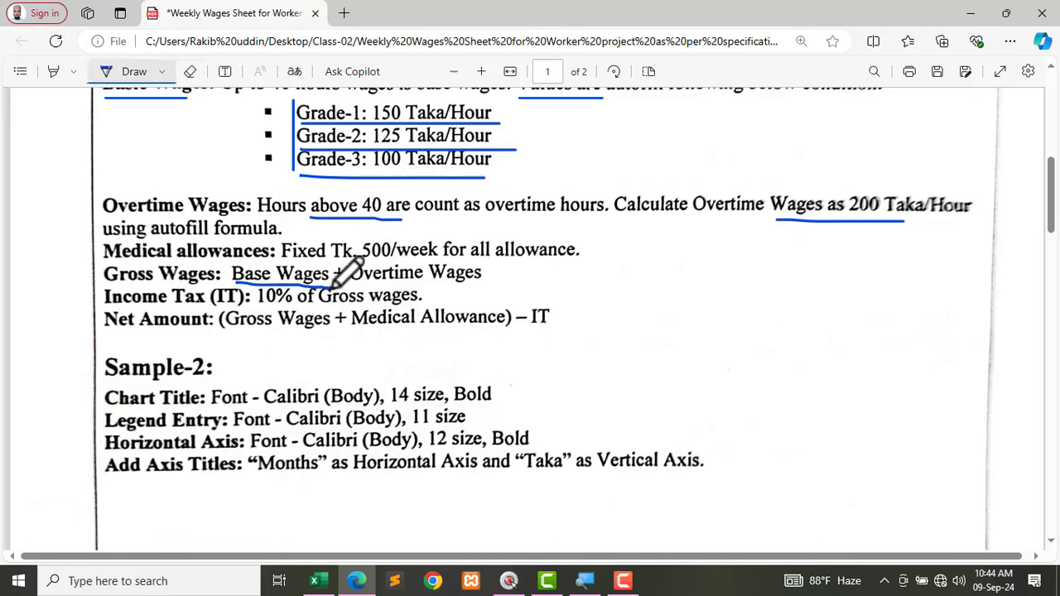
left_click(315, 581)
Step: Enter =F3+G3 in Gross Amount cell I3 and fill it down to I12 (6000 … 5800)
left_click(600, 253)
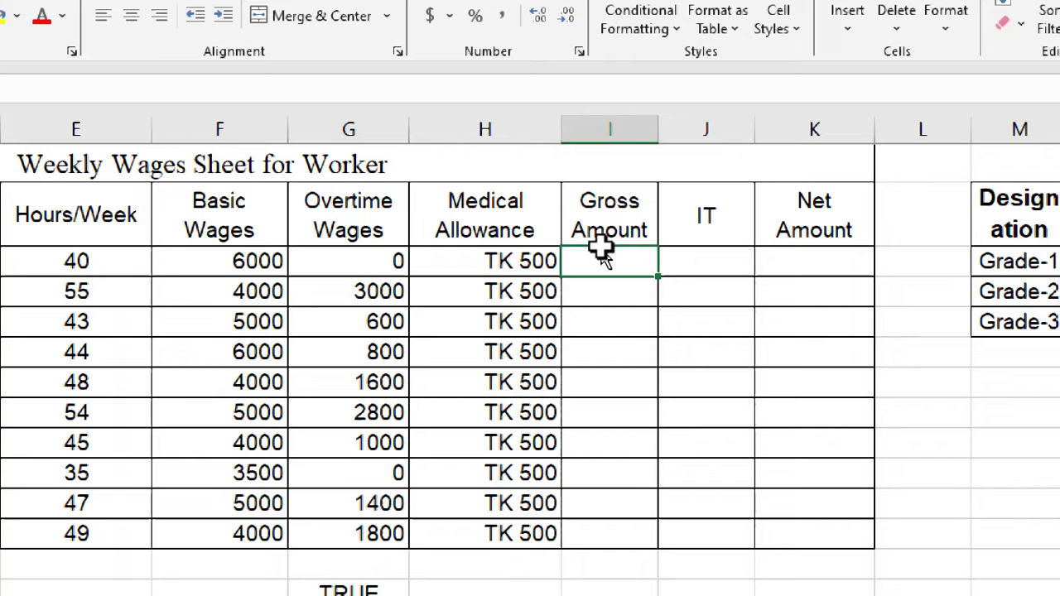
type("=")
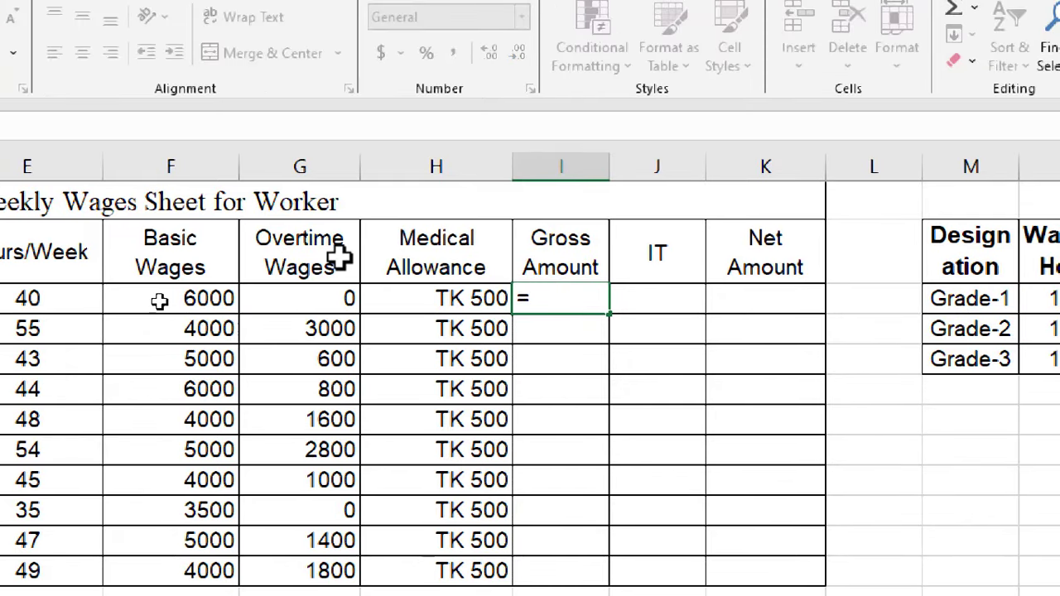
left_click(160, 301)
type("+")
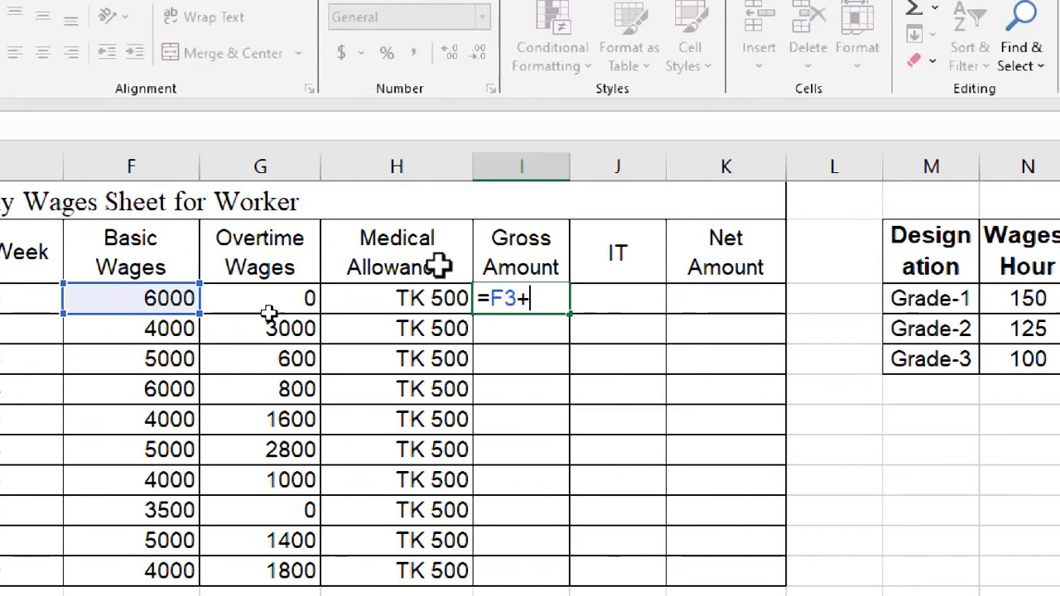
left_click(261, 296)
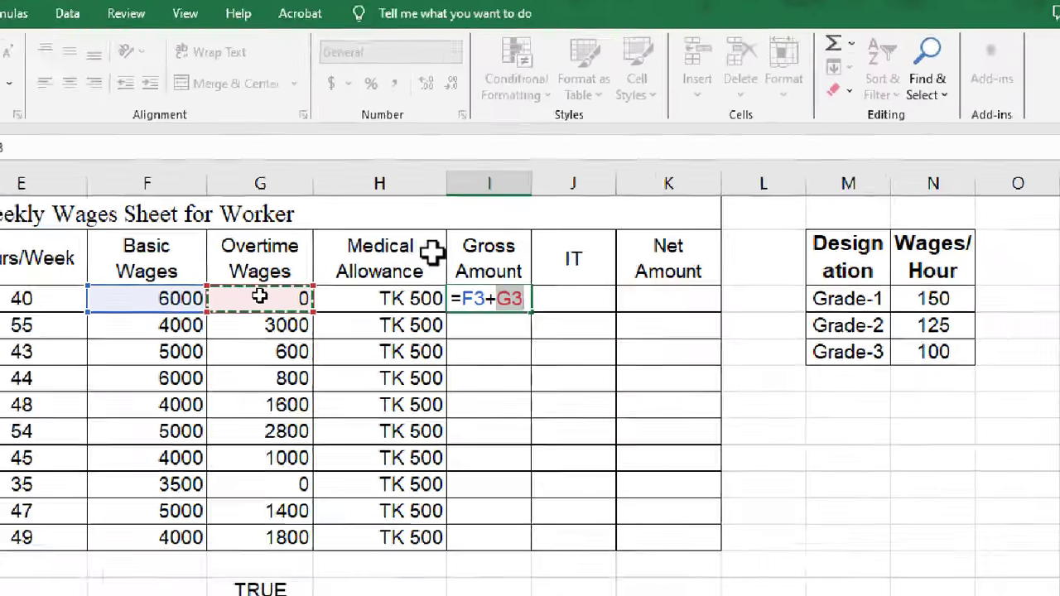
key("Return")
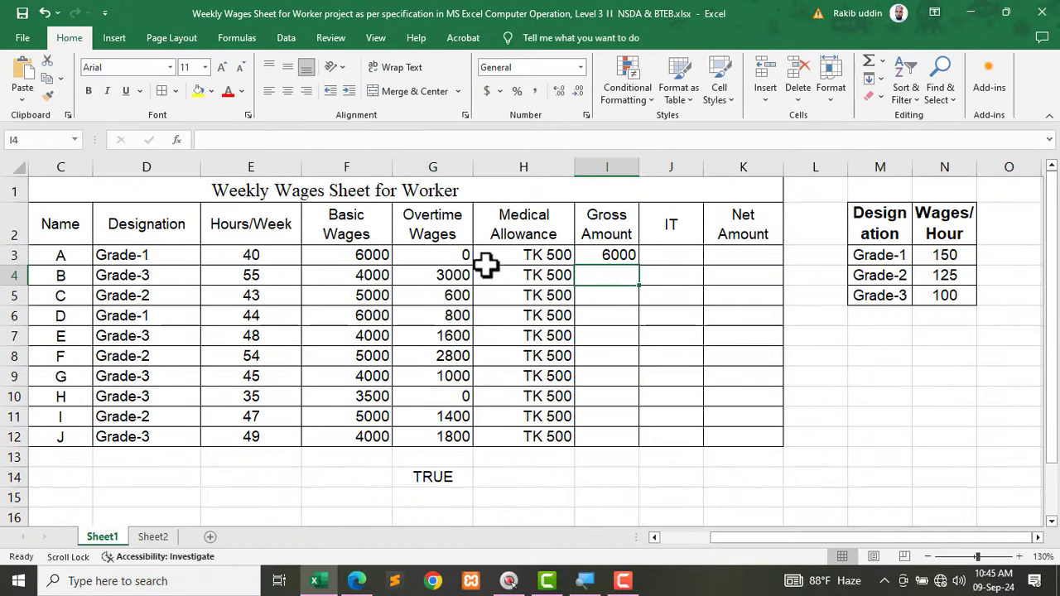
left_click_drag(622, 254, 621, 436)
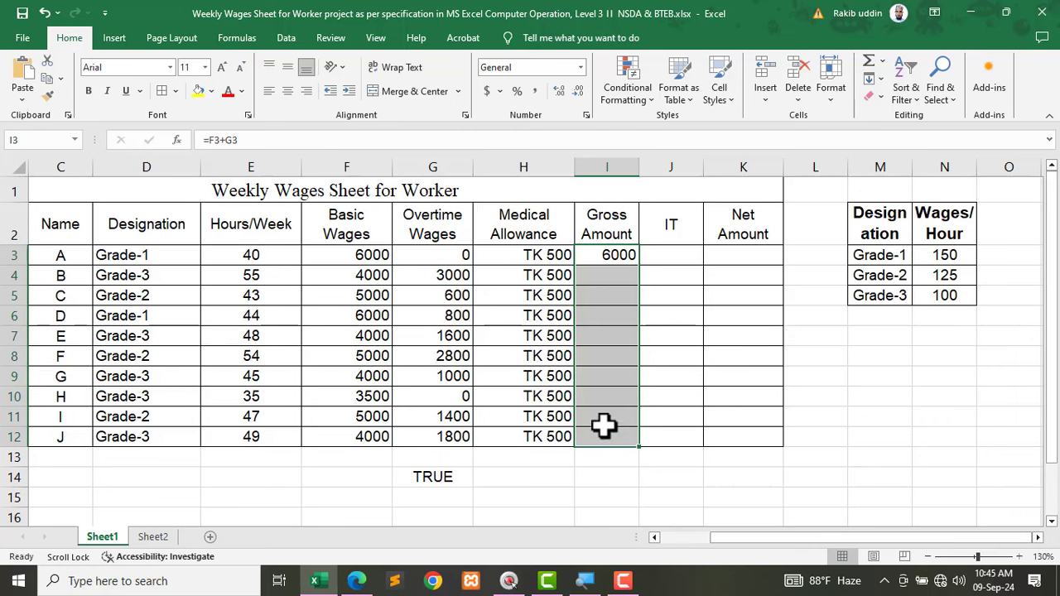
key("ctrl+d")
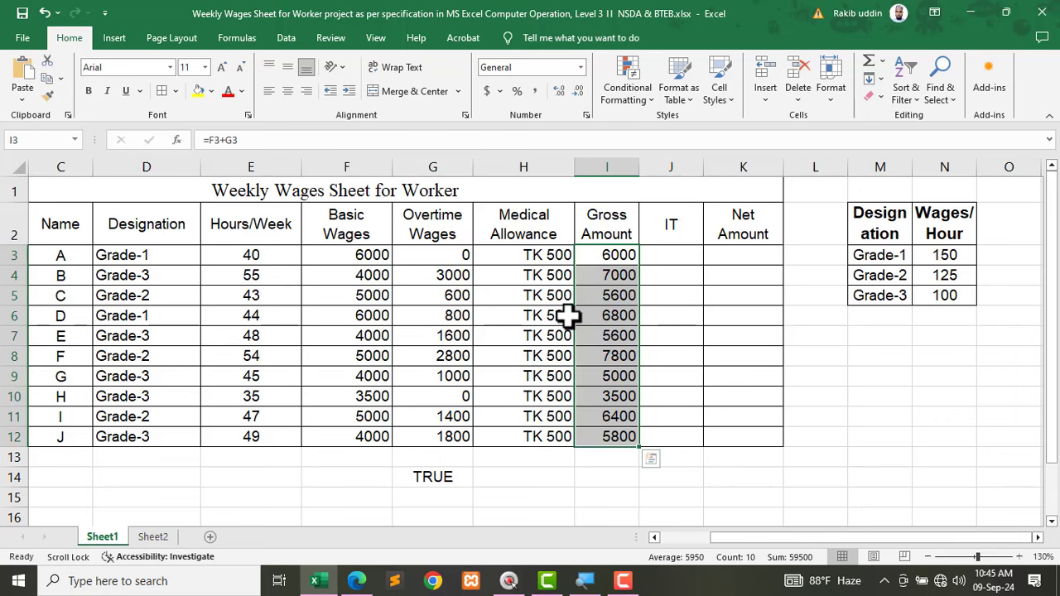
left_click(359, 580)
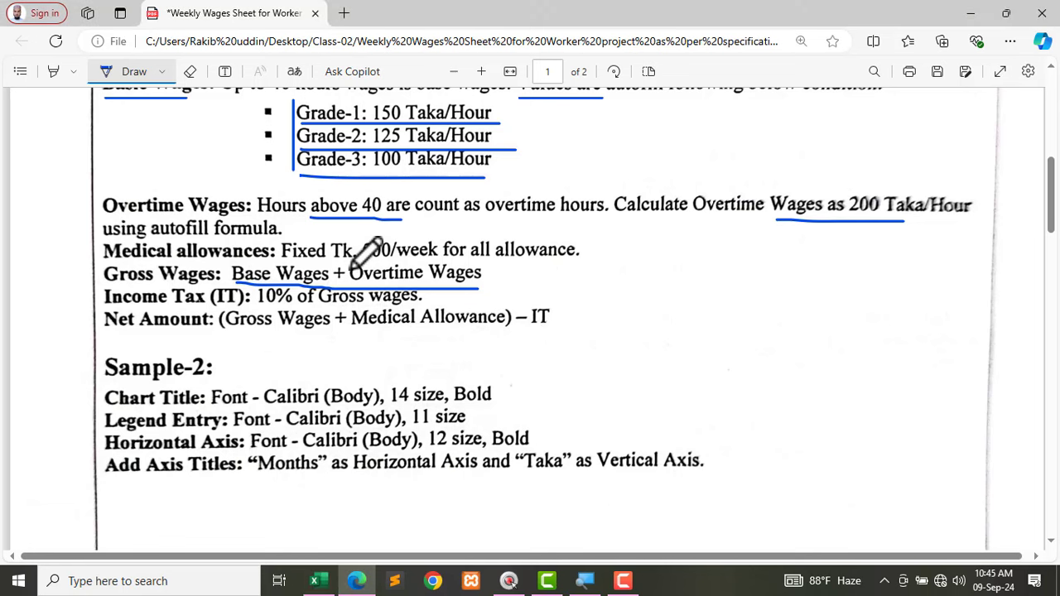
Step: Replace the Gross Wages underline with one under the Income Tax rule, 10% of Gross wages
left_click(197, 75)
left_click(240, 288)
left_click(107, 71)
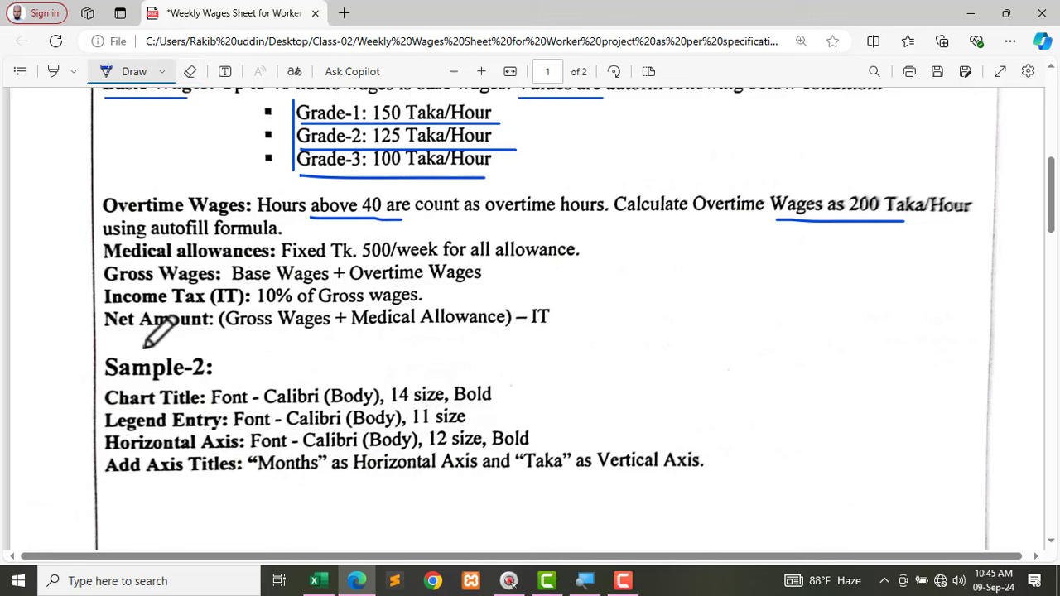
left_click_drag(105, 306, 298, 305)
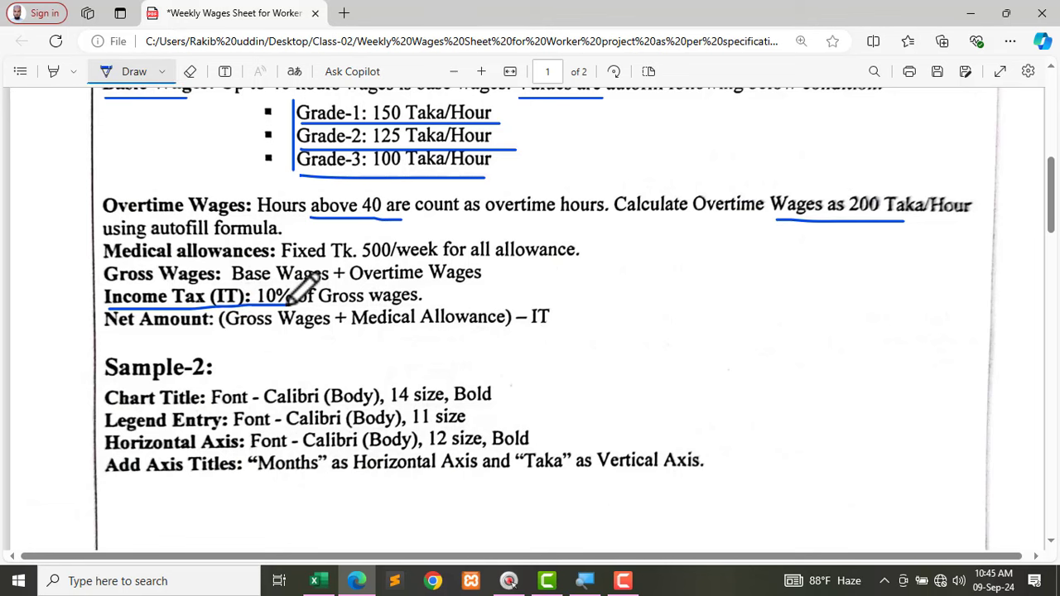
left_click_drag(288, 304, 429, 303)
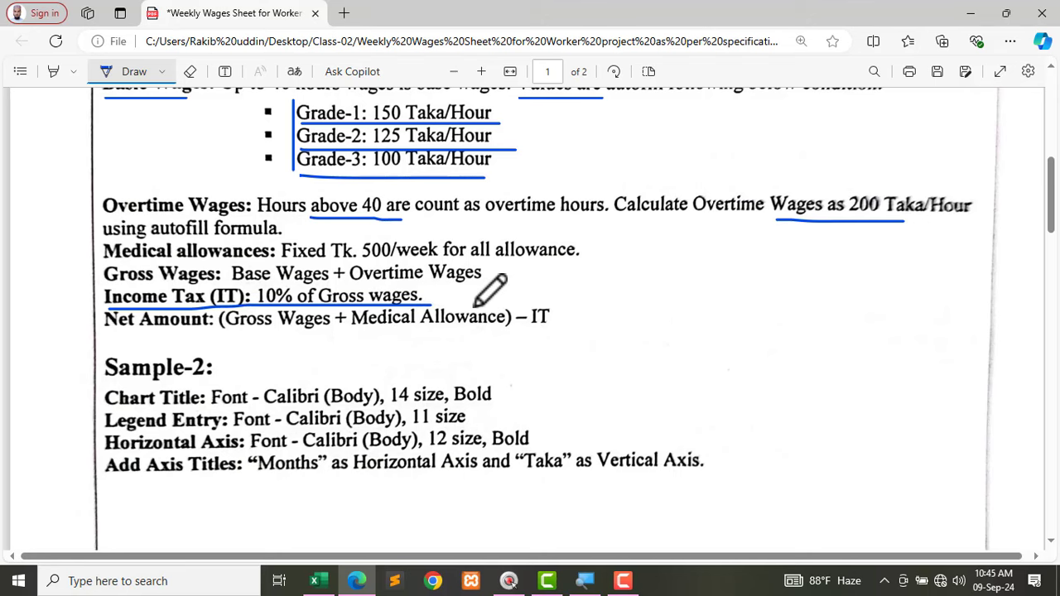
left_click(314, 580)
left_click(675, 252)
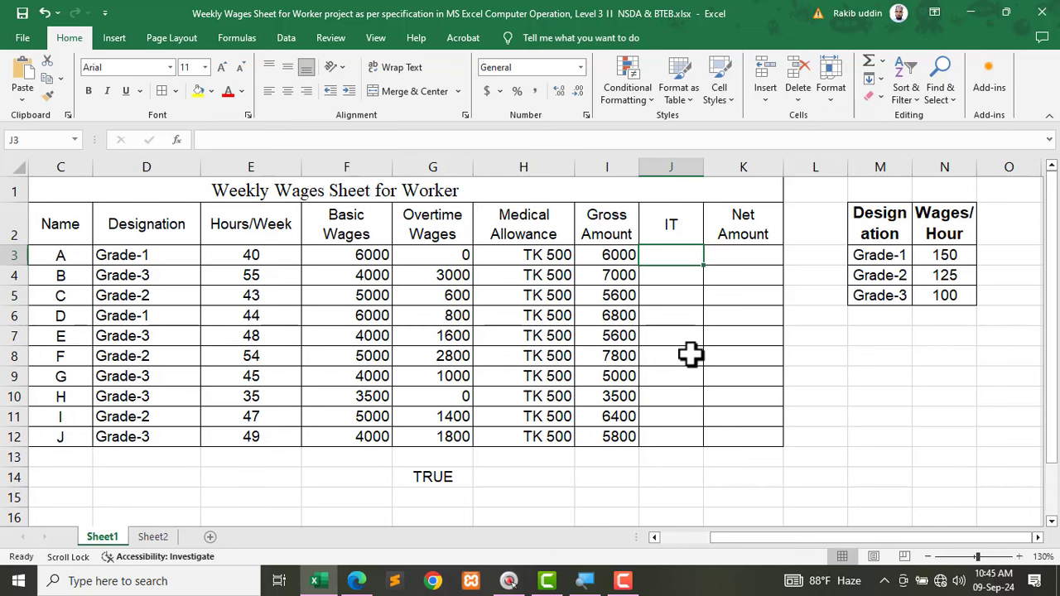
Step: Enter =I3*10% in J3 and fill it down to J12, giving income tax 600 through 580
type("=")
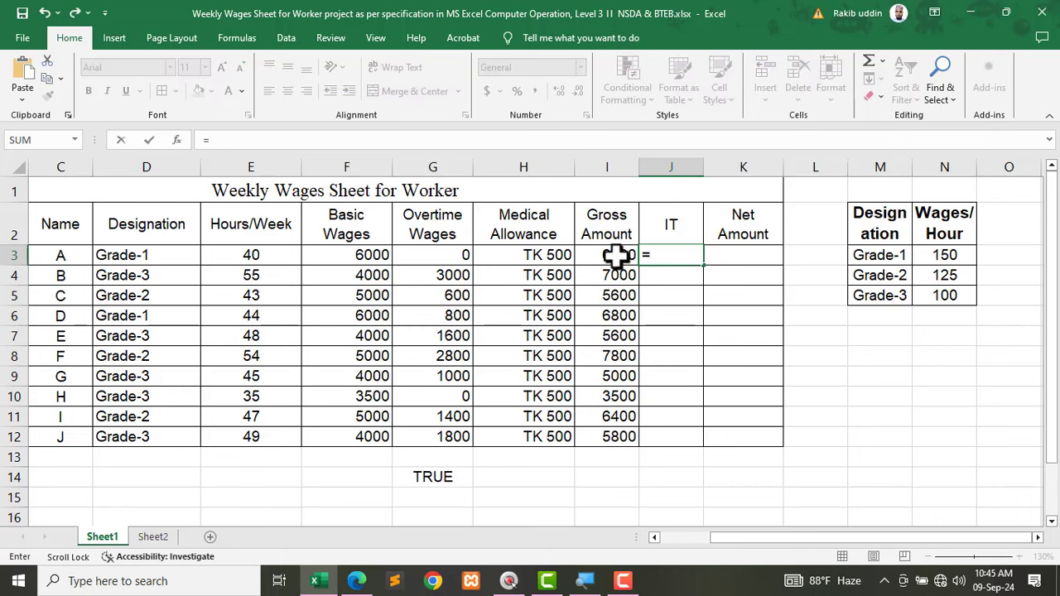
left_click(613, 255)
type("*")
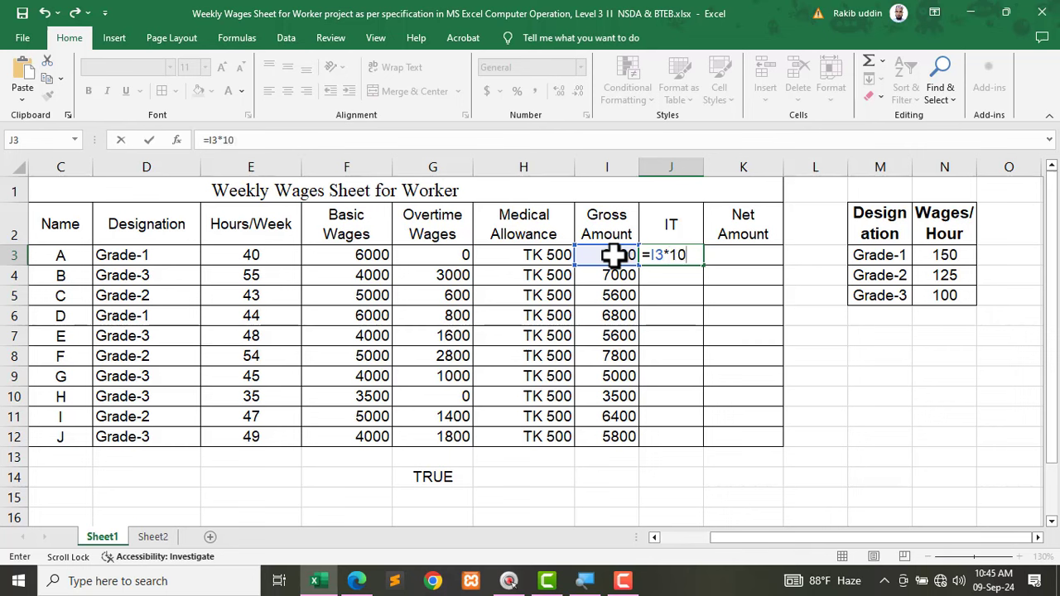
key("Return")
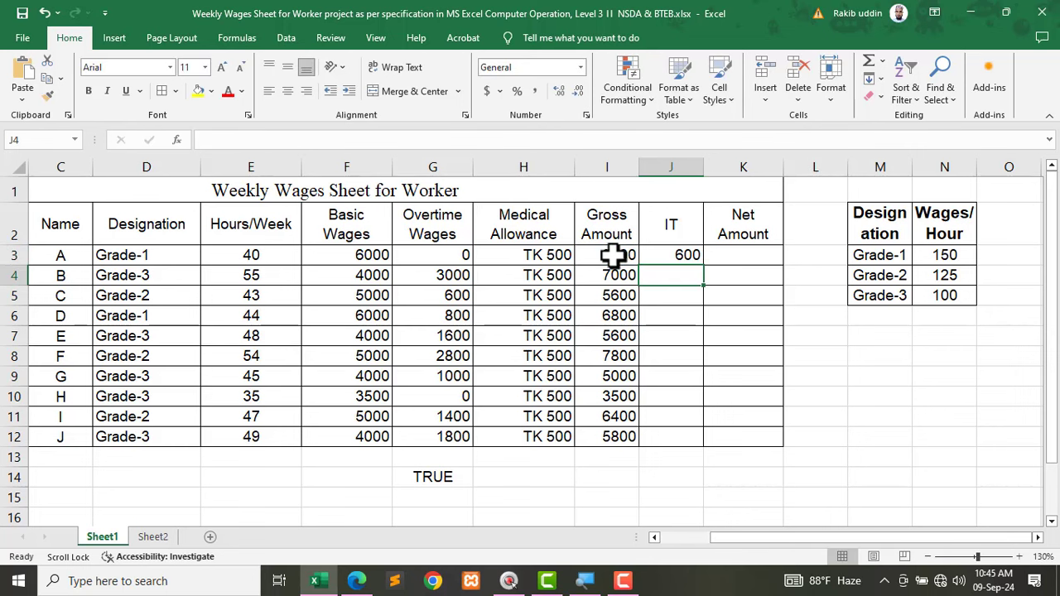
left_click_drag(686, 255, 671, 442)
key("ctrl+d")
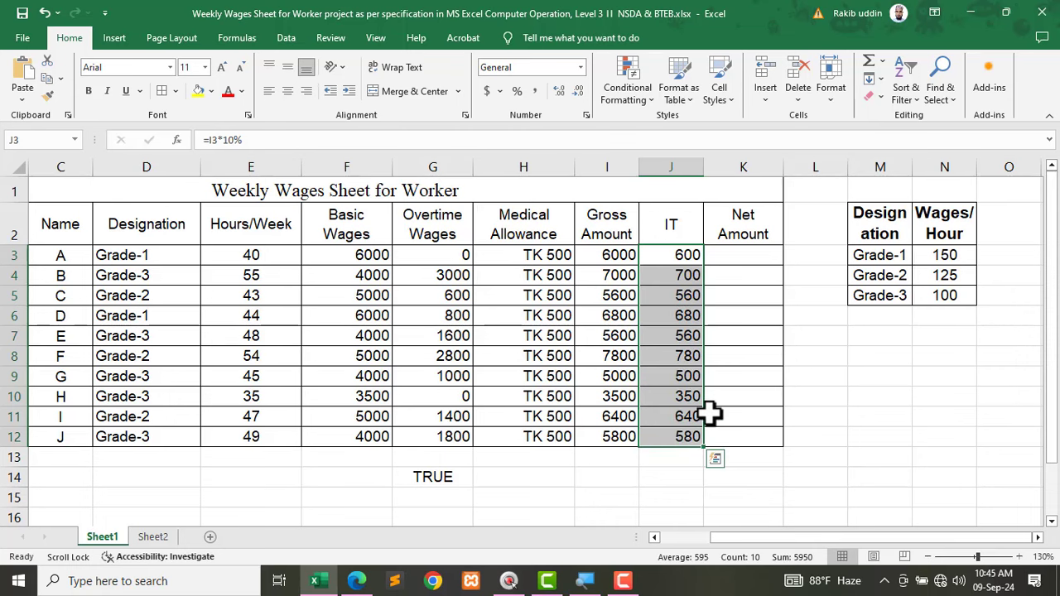
left_click(356, 581)
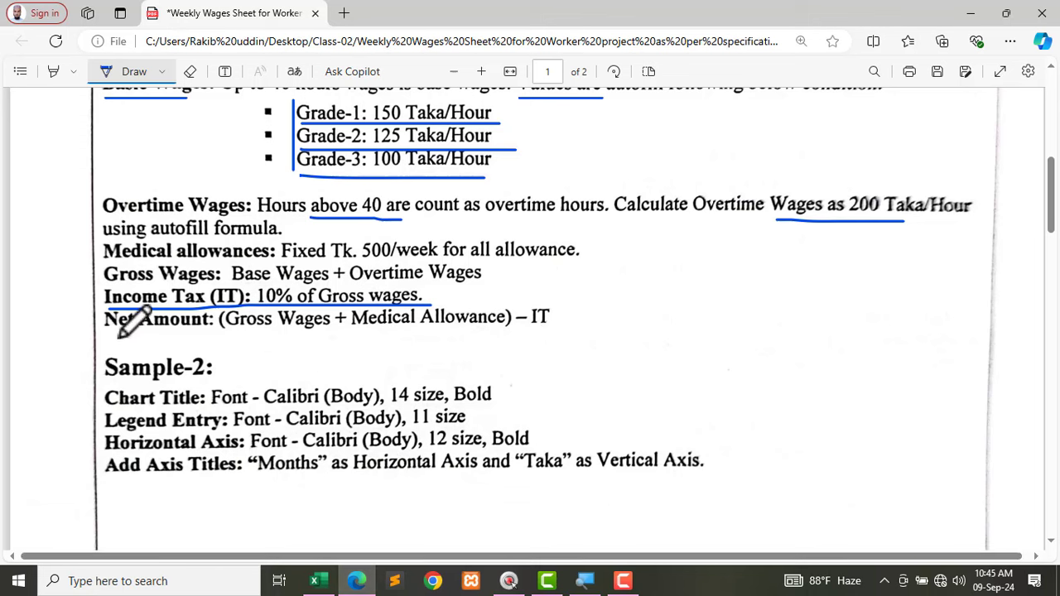
Step: Underline the Net Amount rule, (Gross Wages + Medical Allowance) – IT, in blue ink
left_click_drag(106, 330, 497, 335)
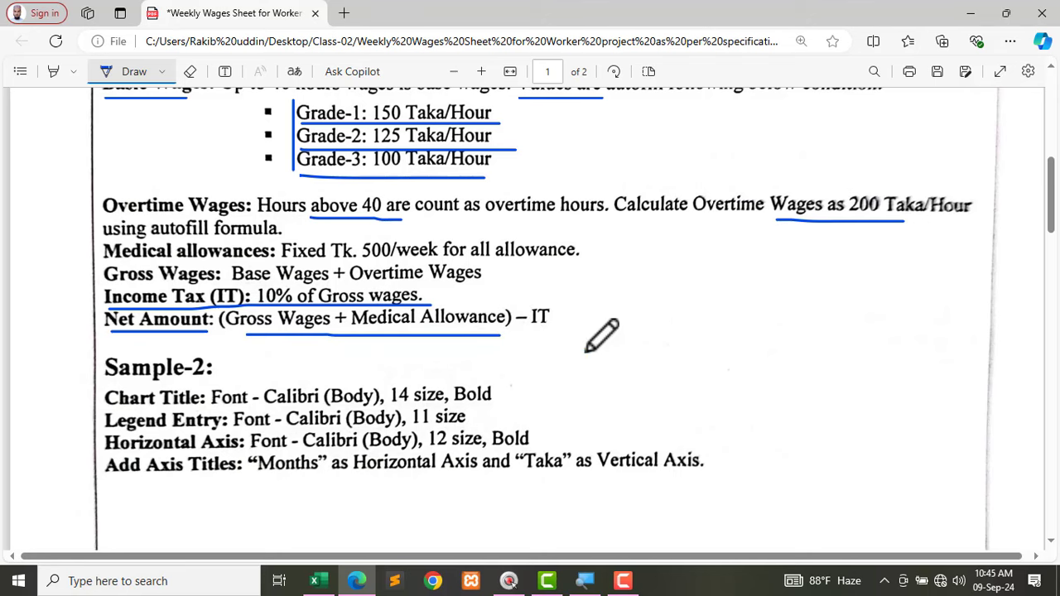
left_click(314, 580)
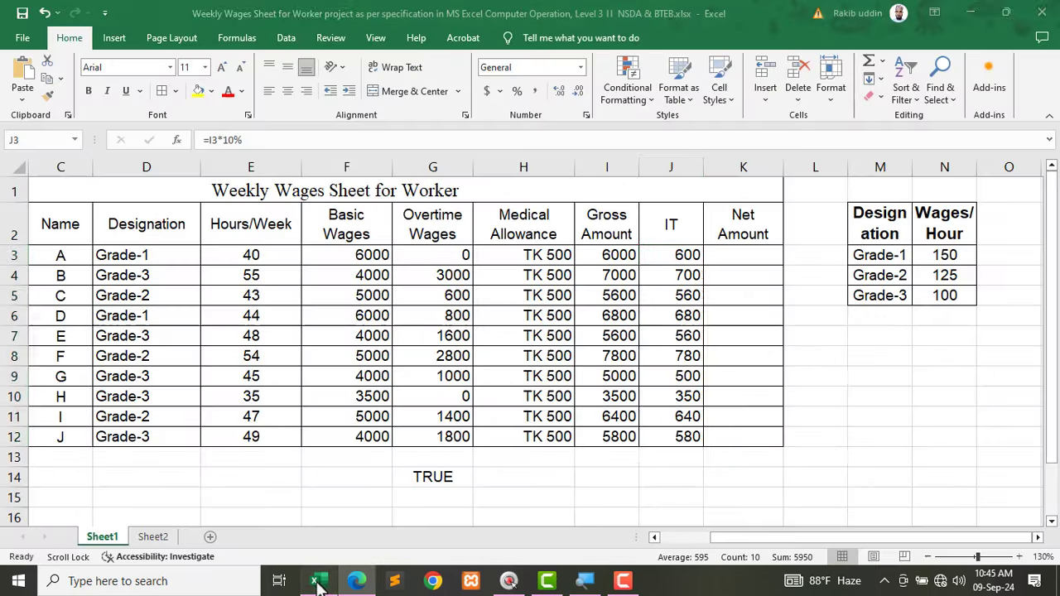
Step: Enter =(H3+I3)-J3 in K3 and fill it to K12, showing TK 5900 through TK 5720
left_click(745, 254)
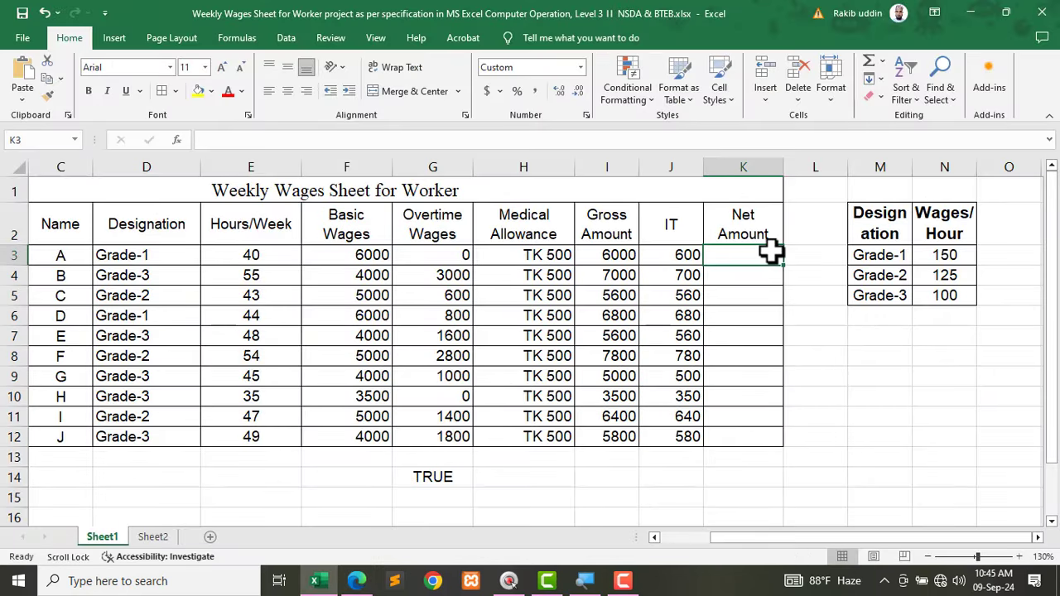
type("=(")
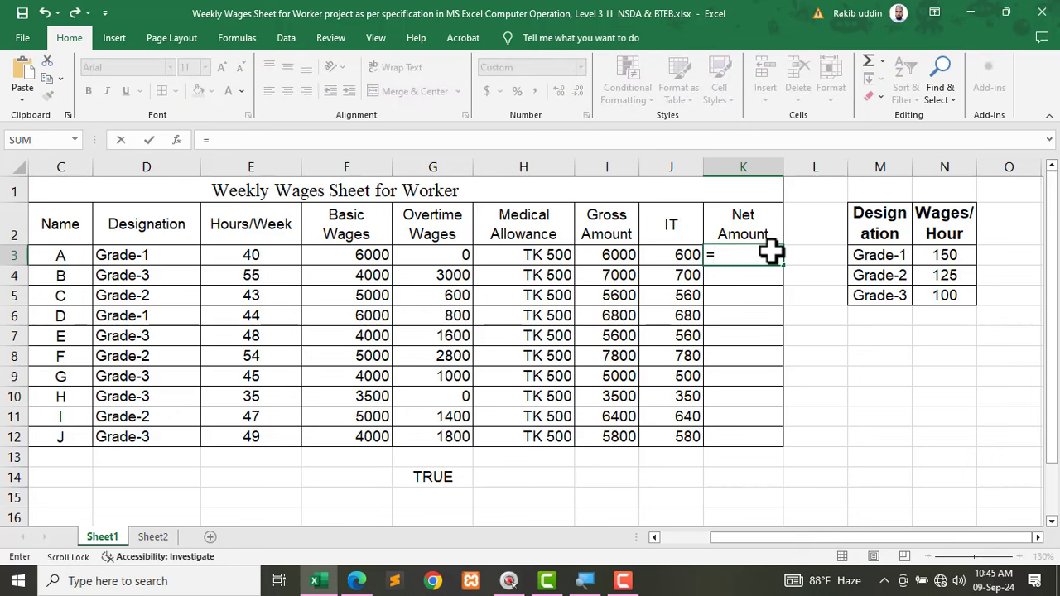
left_click(514, 255)
type("+")
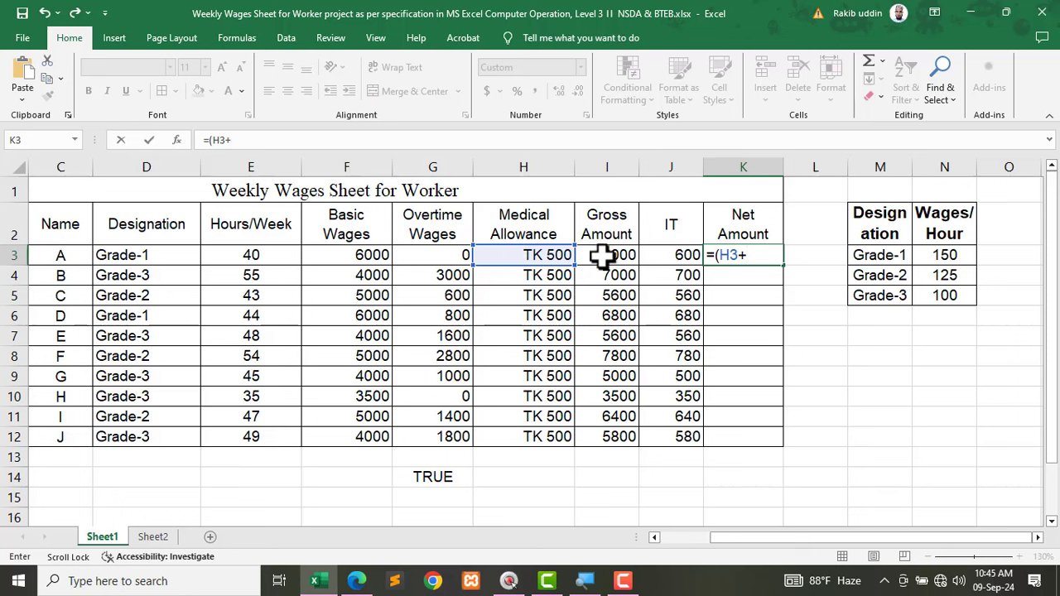
left_click(604, 257)
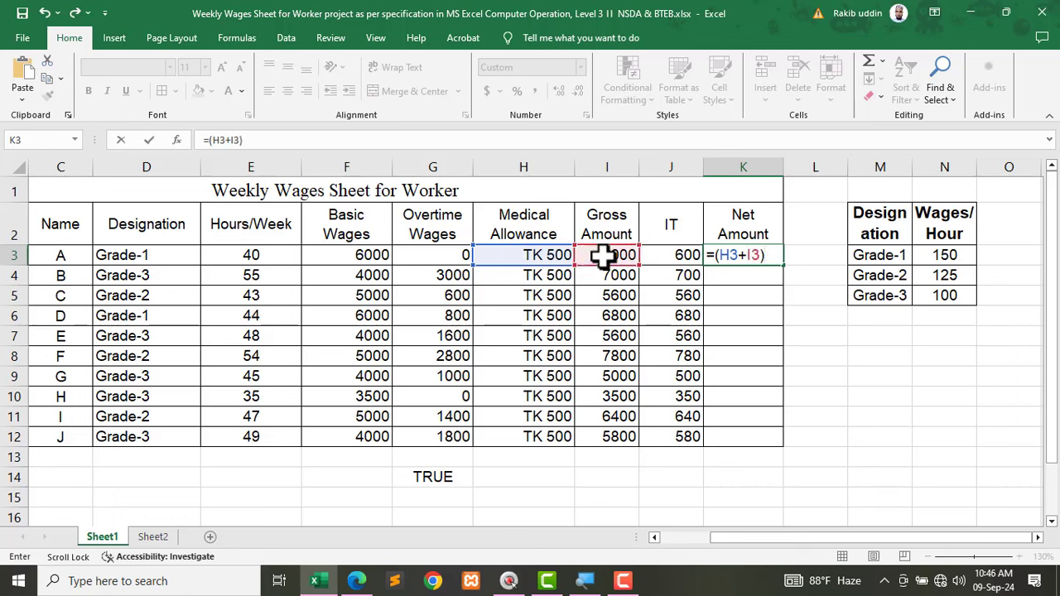
left_click(667, 260)
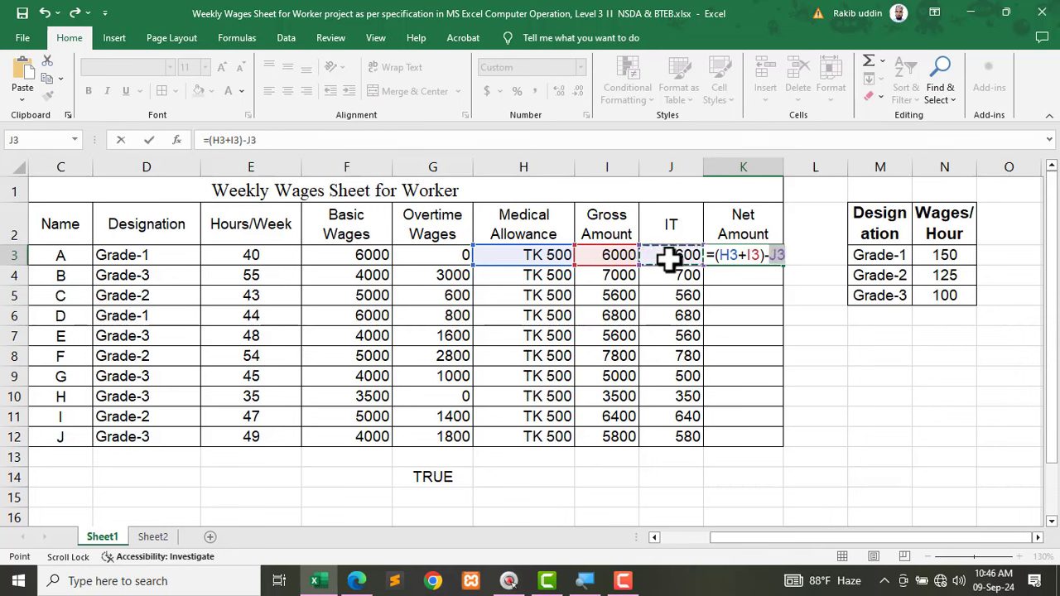
key("Return")
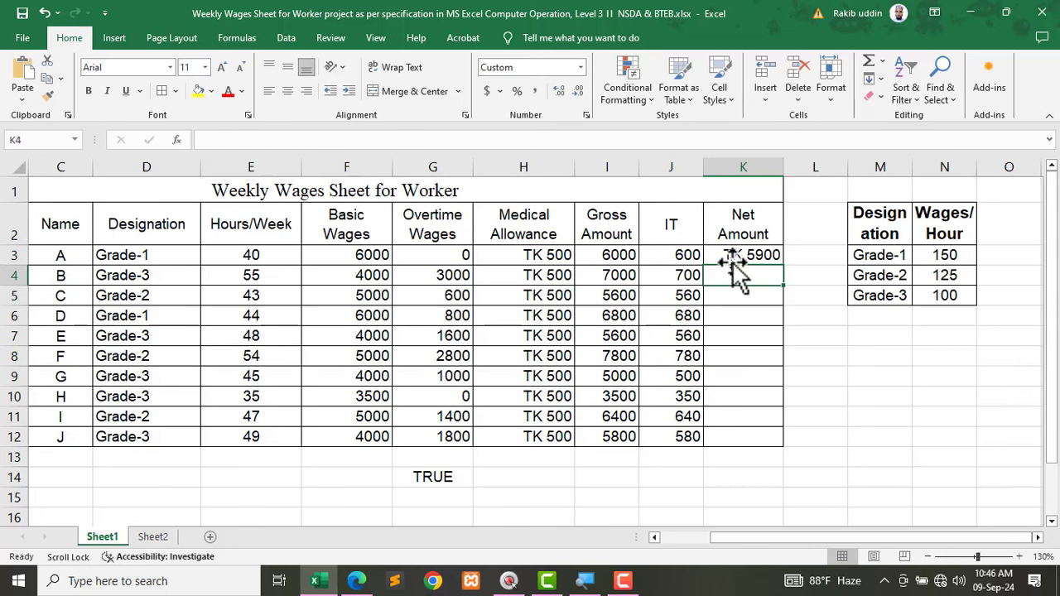
left_click_drag(741, 258, 748, 436)
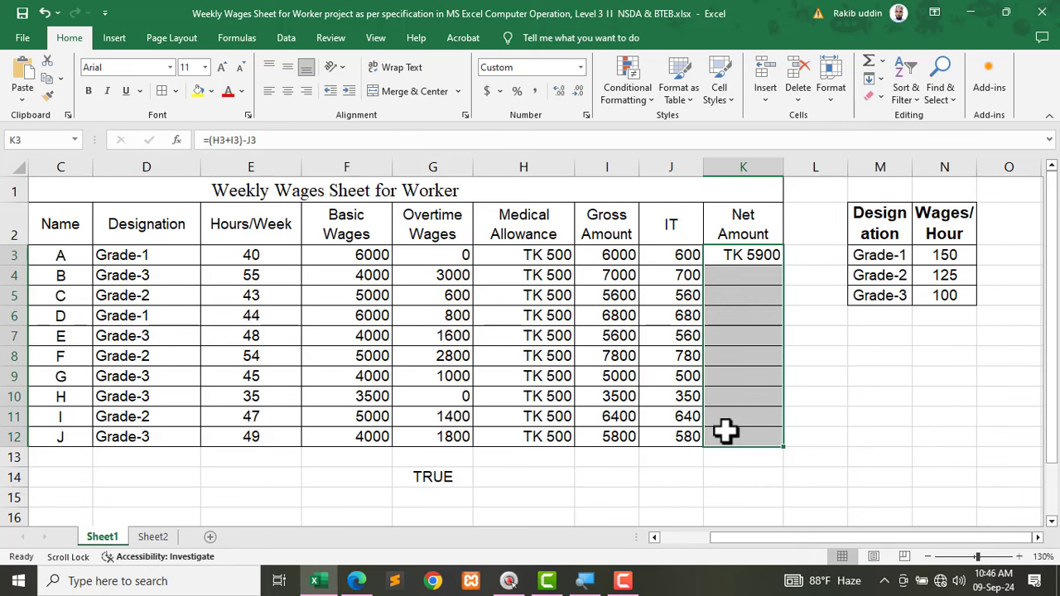
key("ctrl+d")
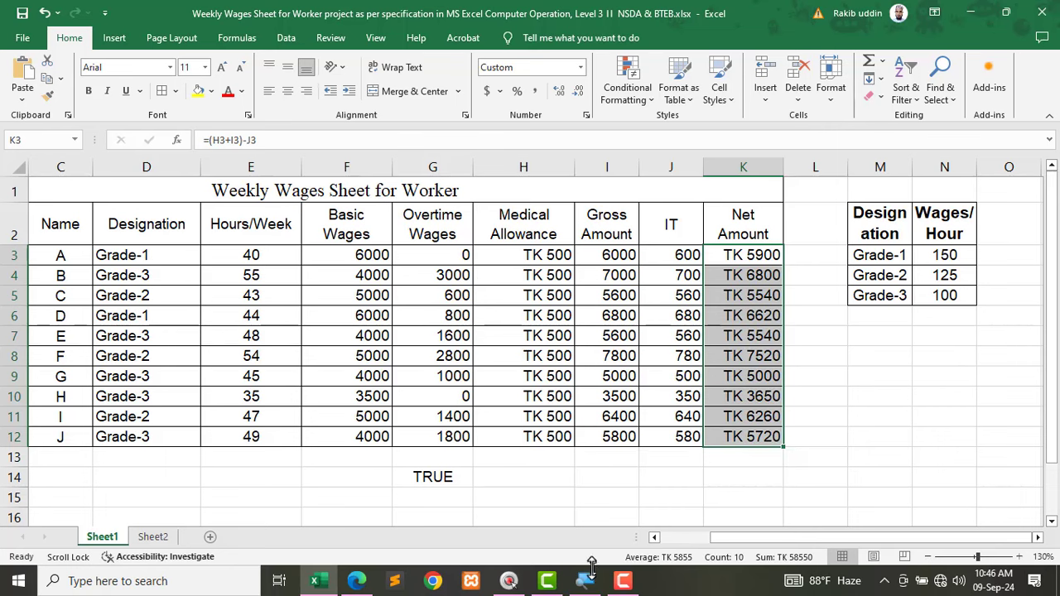
Step: Delete the leftover TRUE check formula from G14, then select row 3's wage cells F3:G3
mouse_move(357, 584)
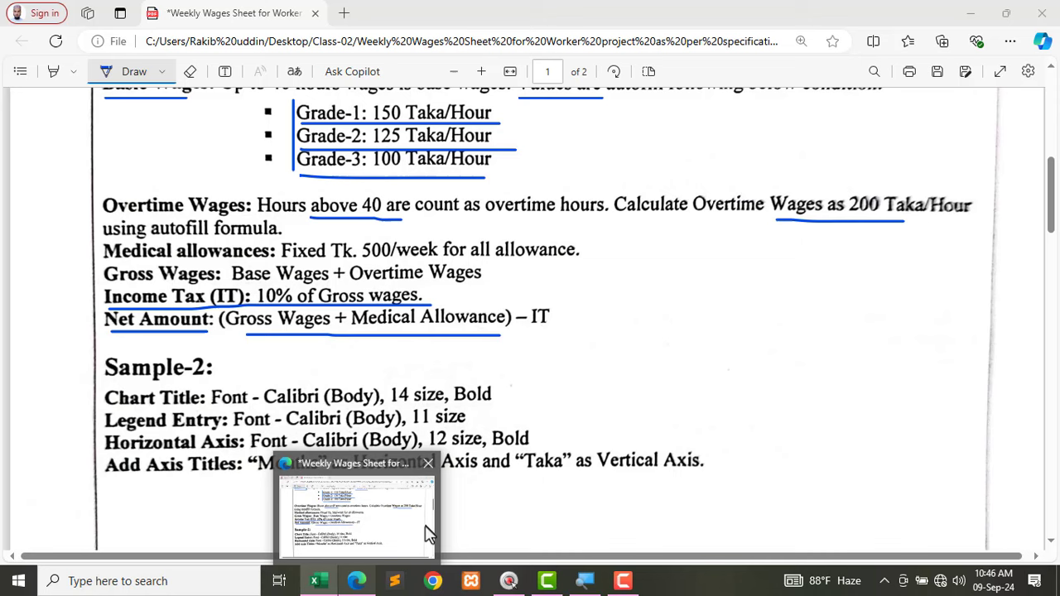
left_click(432, 529)
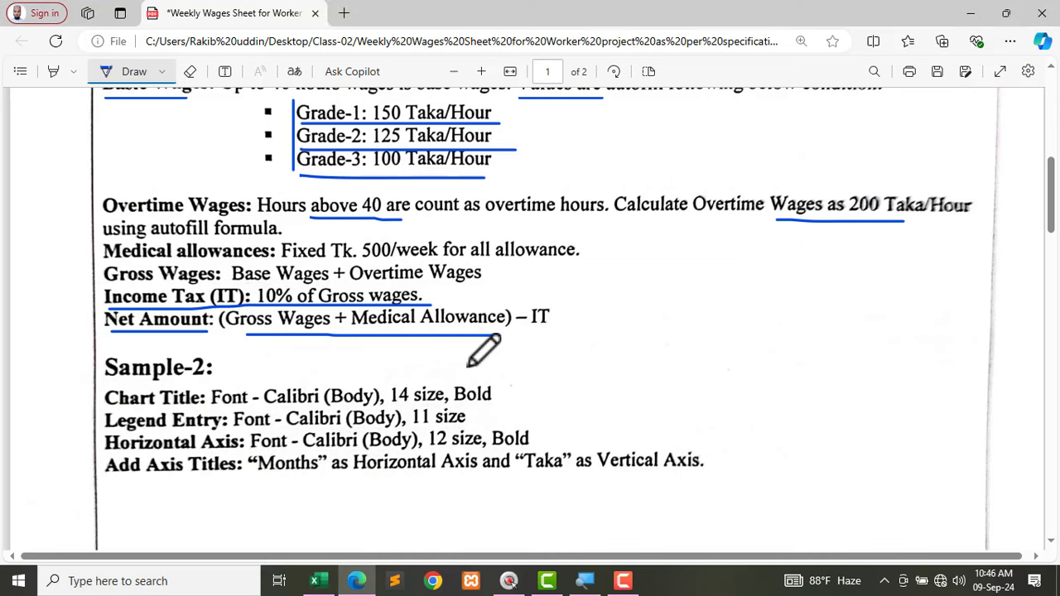
left_click(313, 580)
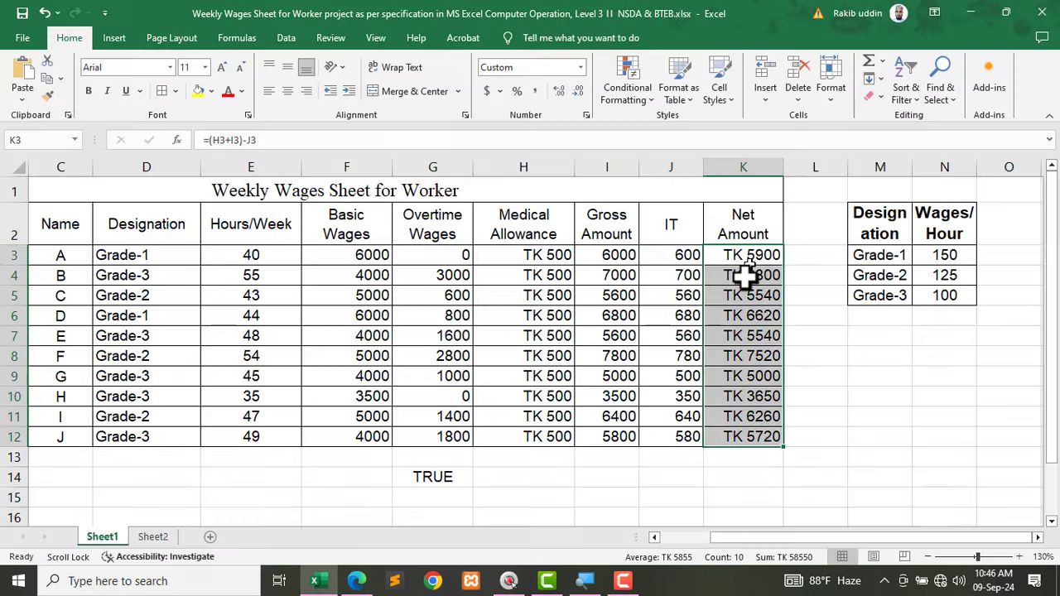
left_click(430, 478)
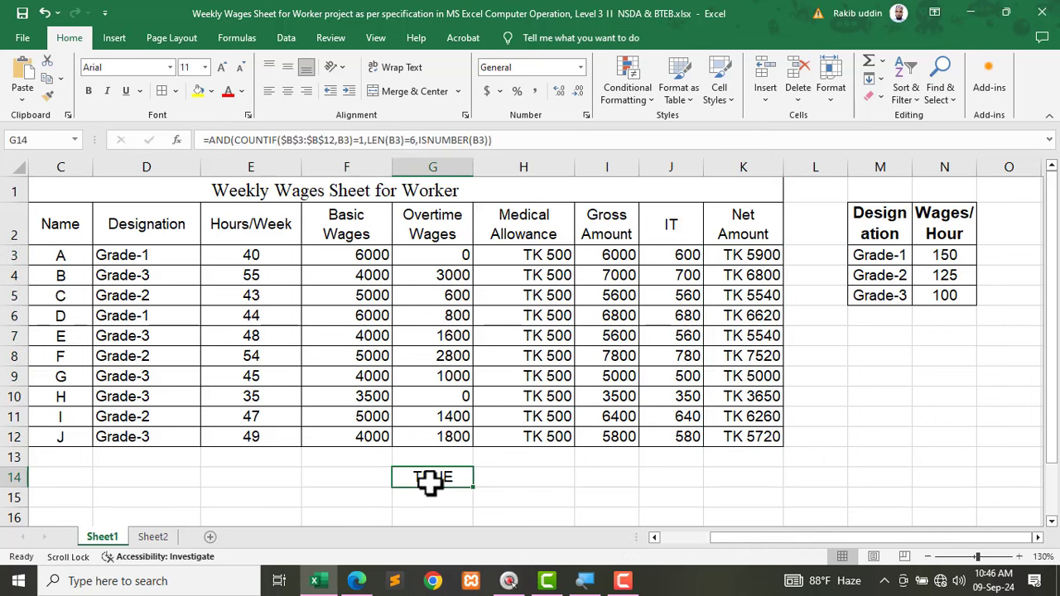
key("Delete")
left_click_drag(342, 254, 406, 256)
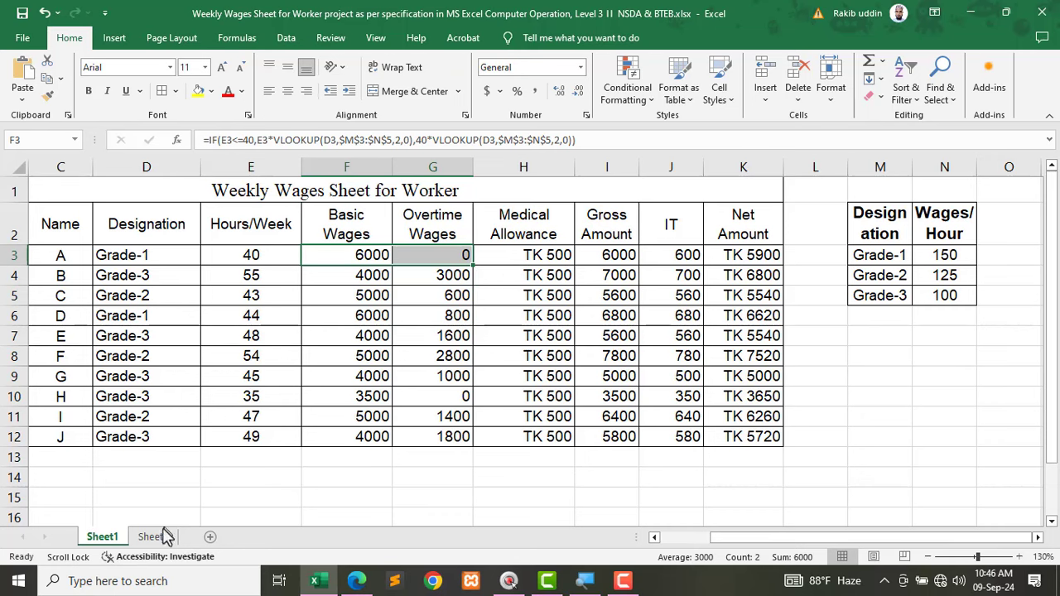
Step: Underline the 'Sample-2:' heading and the chart title's '14 size, Bold' requirement in blue ink
left_click(356, 580)
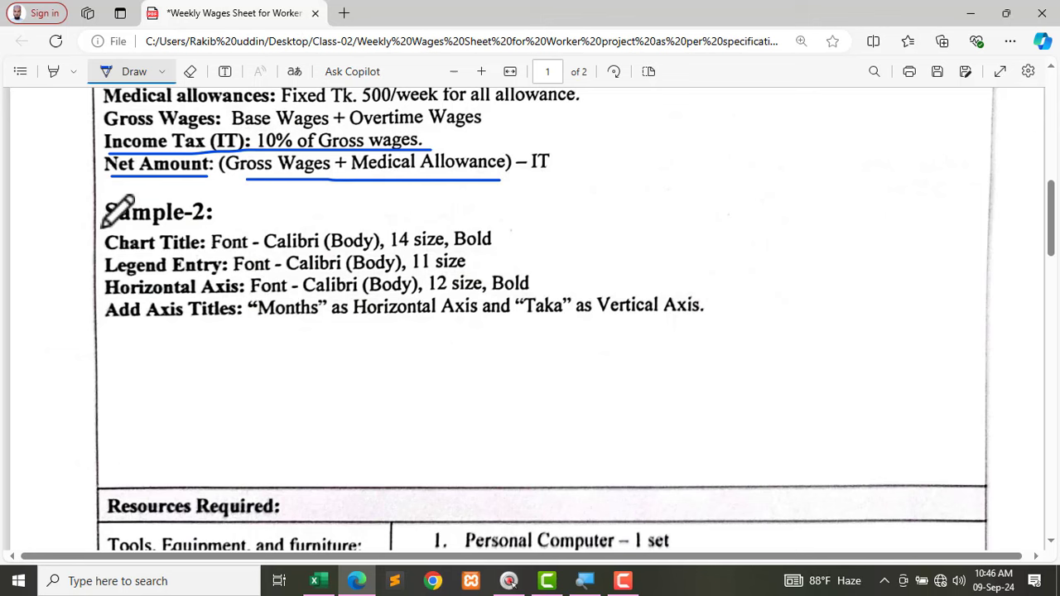
left_click_drag(103, 225, 213, 223)
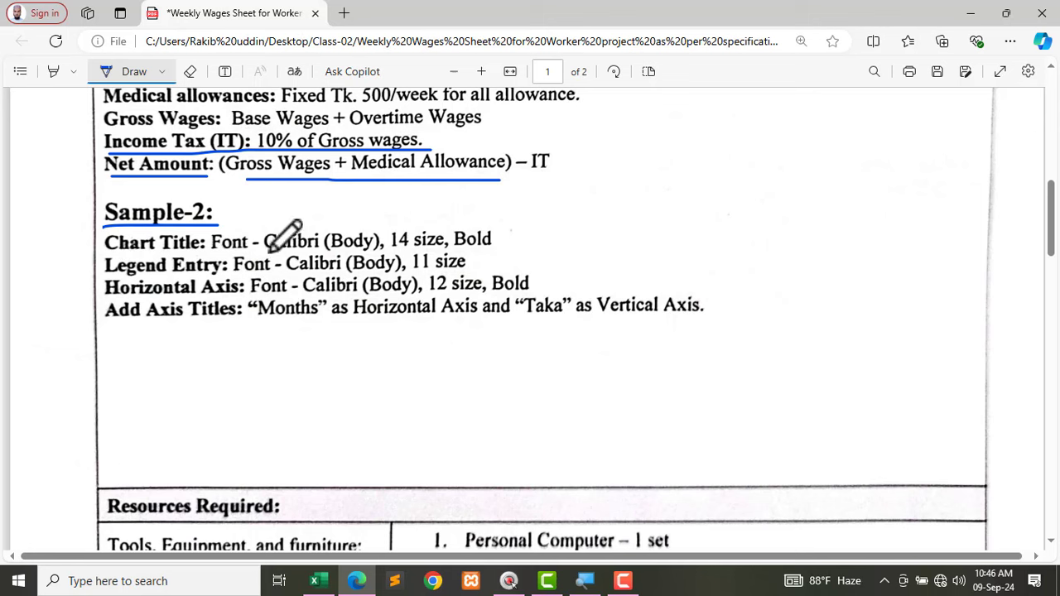
left_click_drag(392, 250, 514, 249)
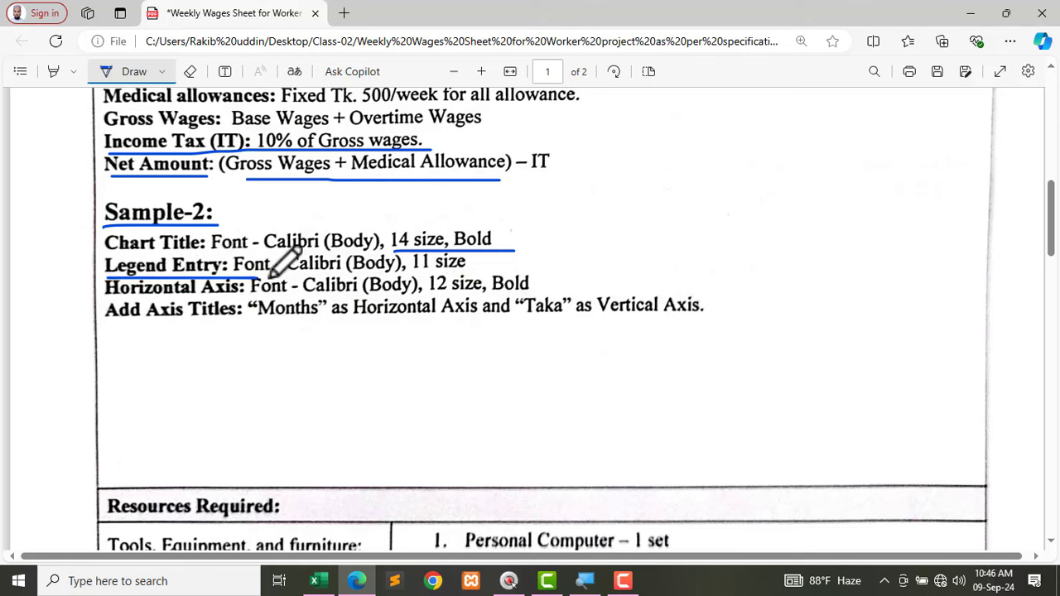
Step: Compare page 2's Book Sale table with the book-sale data on Sheet2
scroll(354, 315, "down", 1)
scroll(364, 319, "down", 5)
scroll(367, 324, "down", 8)
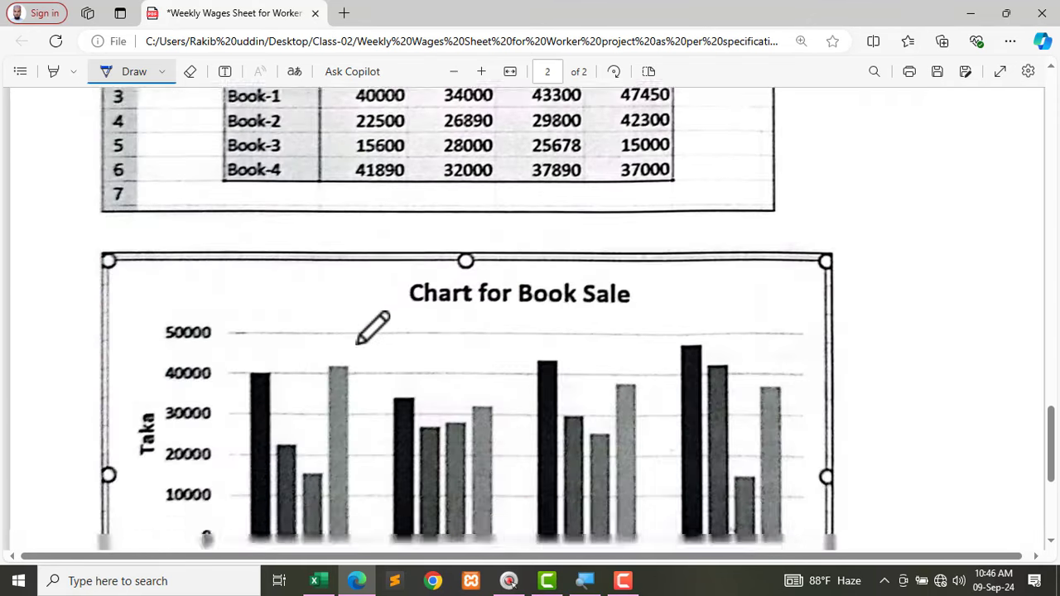
scroll(364, 323, "up", 3)
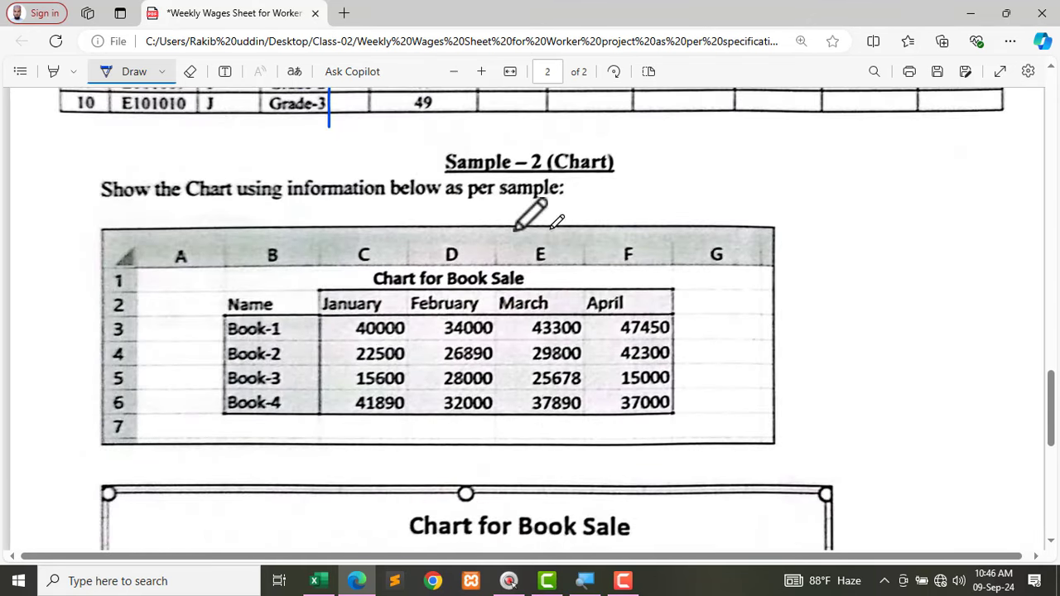
left_click(320, 583)
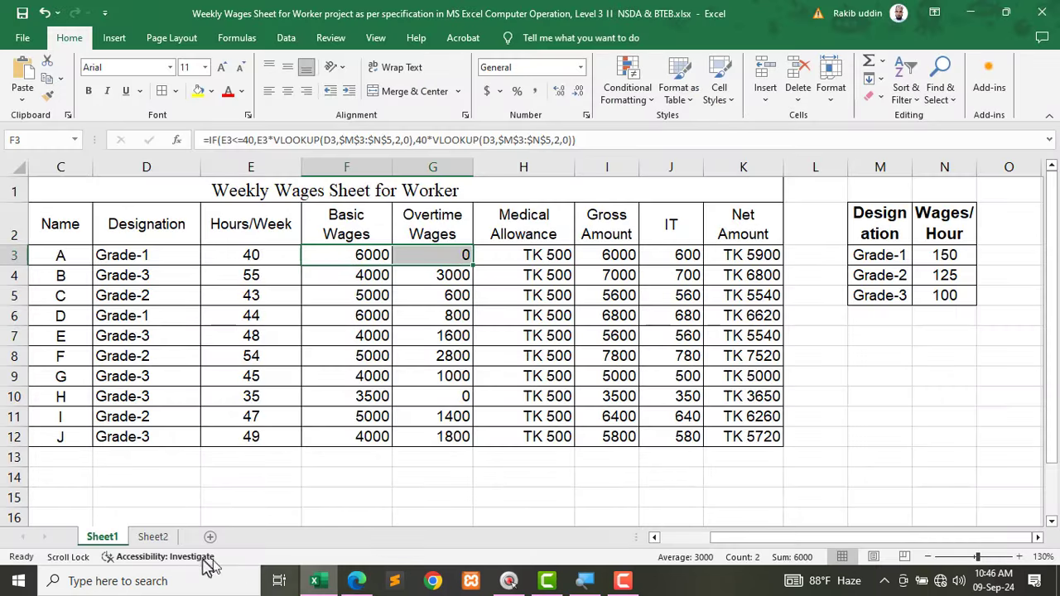
left_click(153, 537)
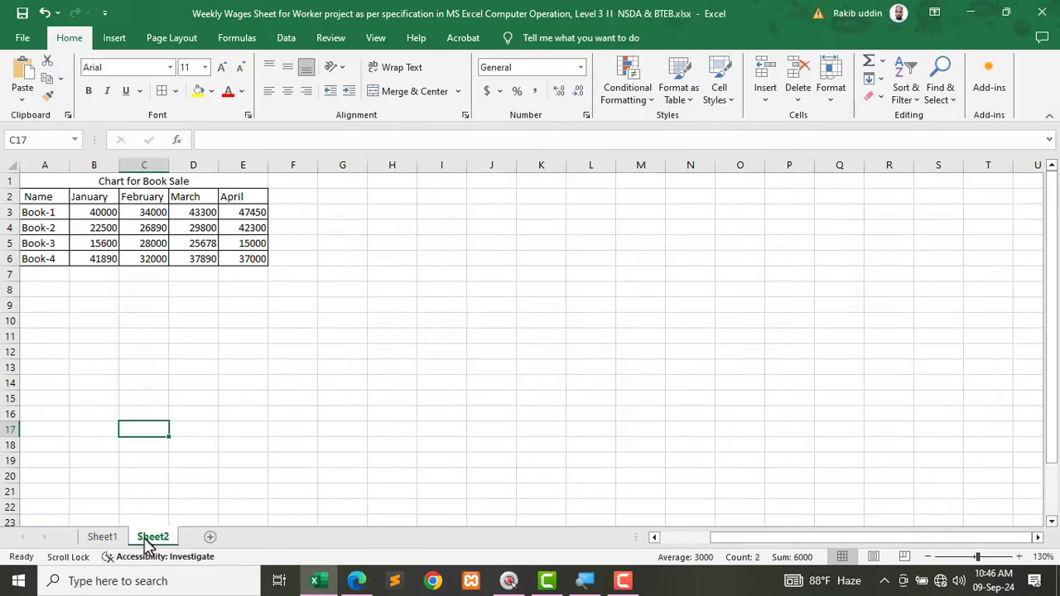
left_click(250, 371)
scroll(48, 257, "up", 3, "ctrl")
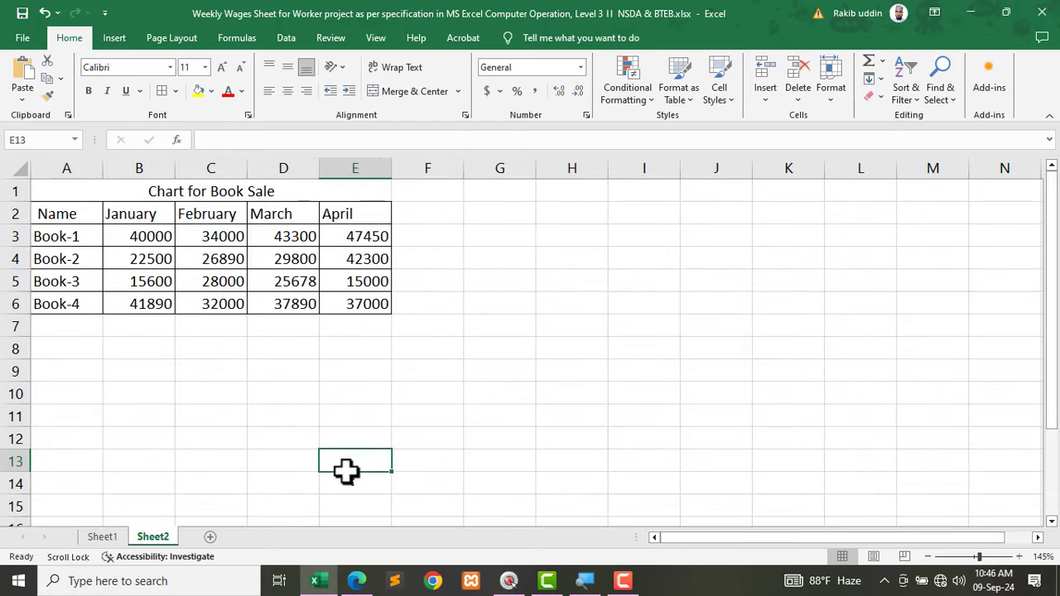
left_click(356, 580)
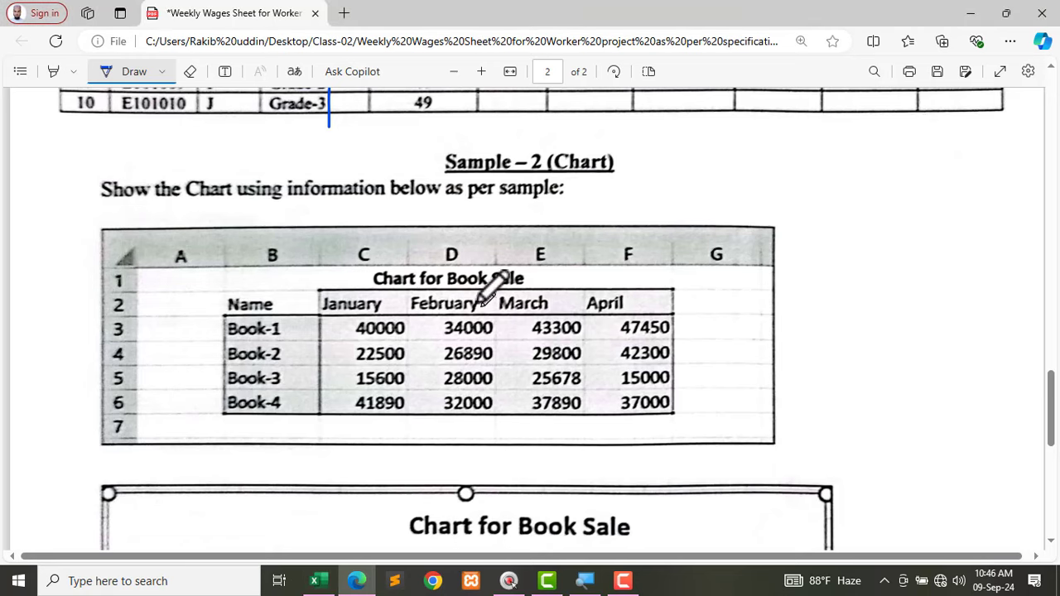
Step: Chart the book-sale table A2:E6 as a Clustered Column chart from All Charts
left_click(318, 578)
left_click(250, 350)
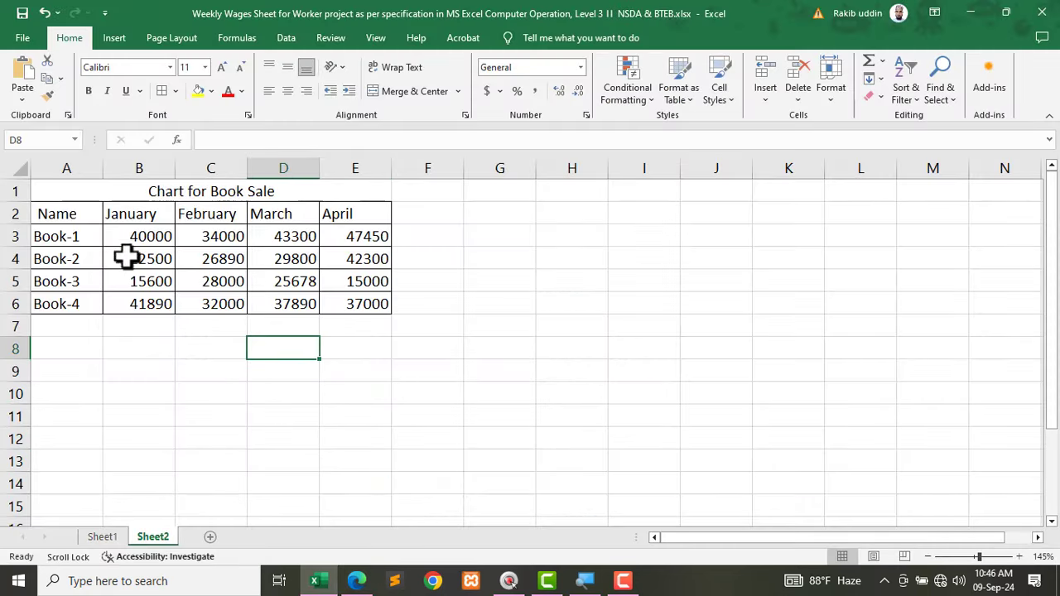
left_click_drag(32, 213, 357, 295)
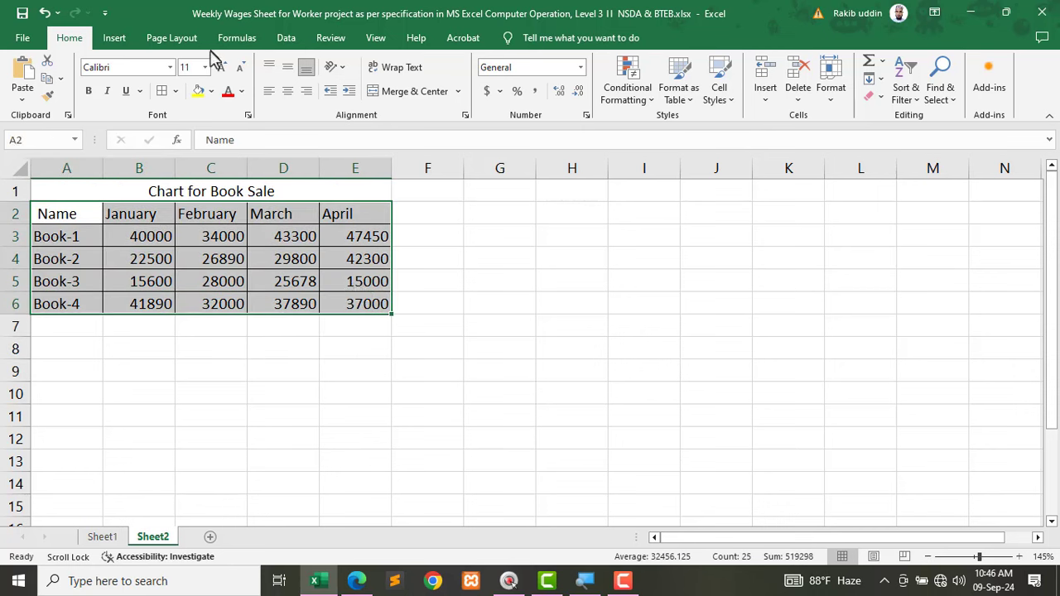
left_click(115, 39)
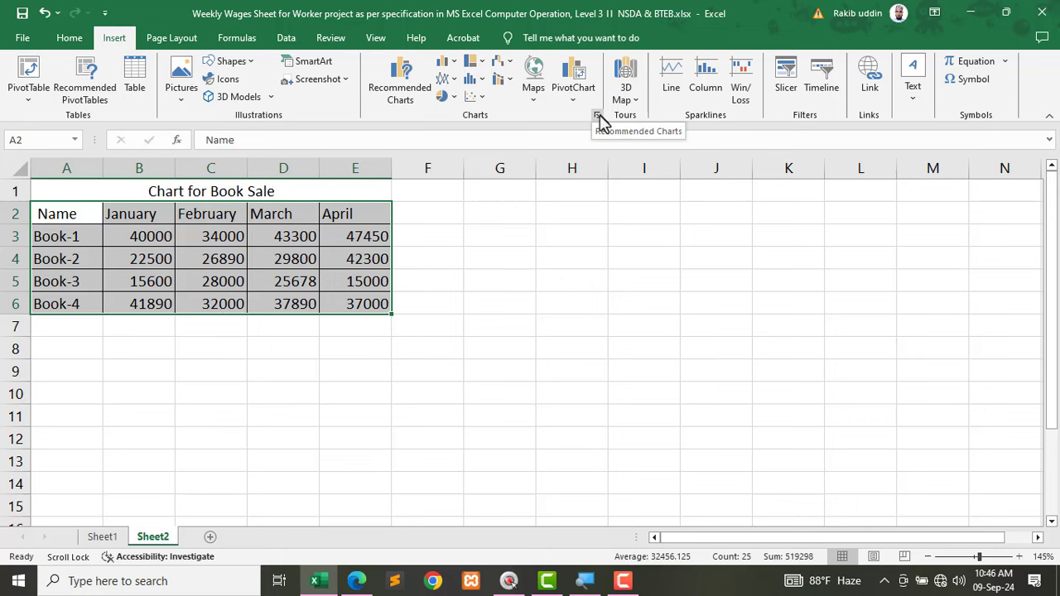
left_click(599, 116)
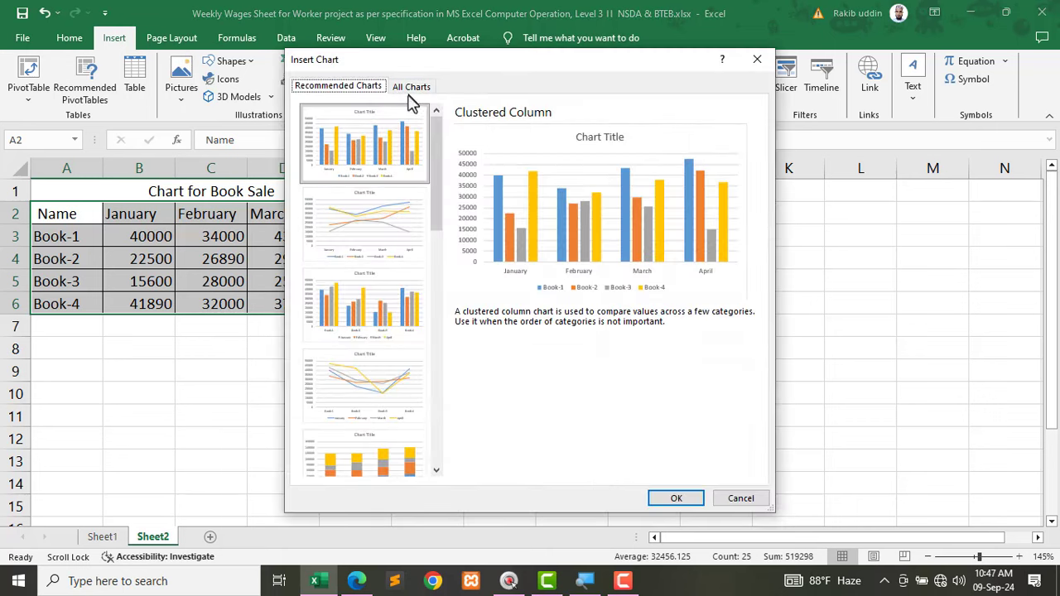
left_click(412, 90)
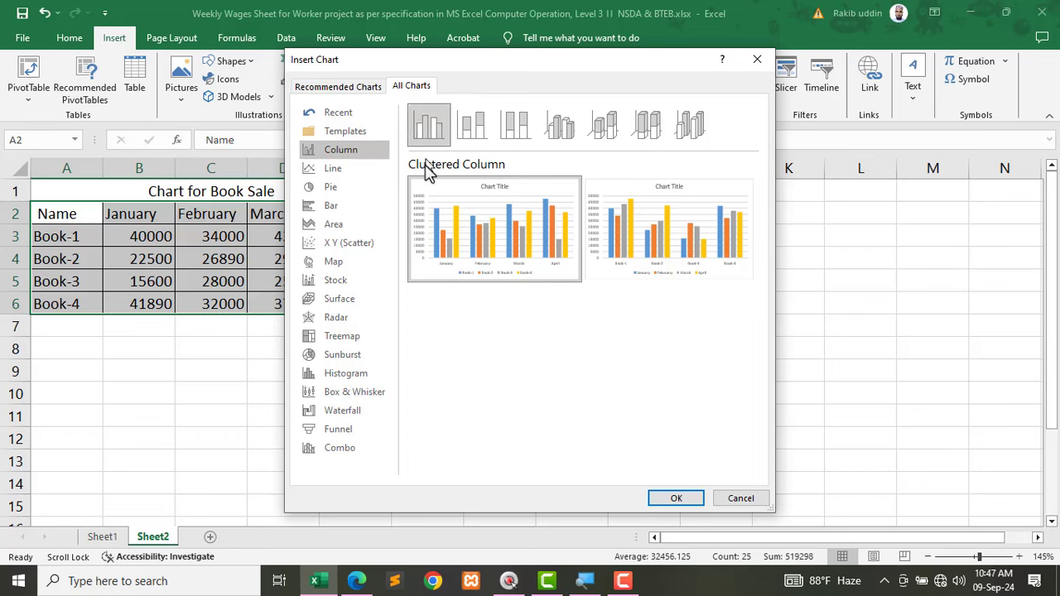
left_click(679, 499)
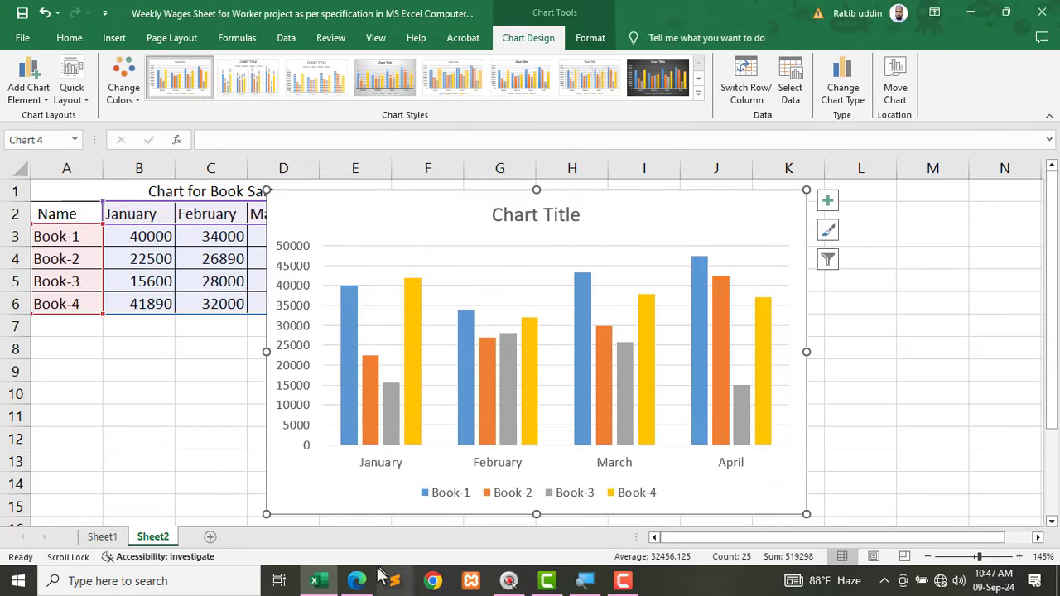
Step: Circle the sample chart's Taka axis label and underline Months in blue ink
left_click(356, 581)
scroll(348, 464, "down", 2)
scroll(299, 352, "down", 3)
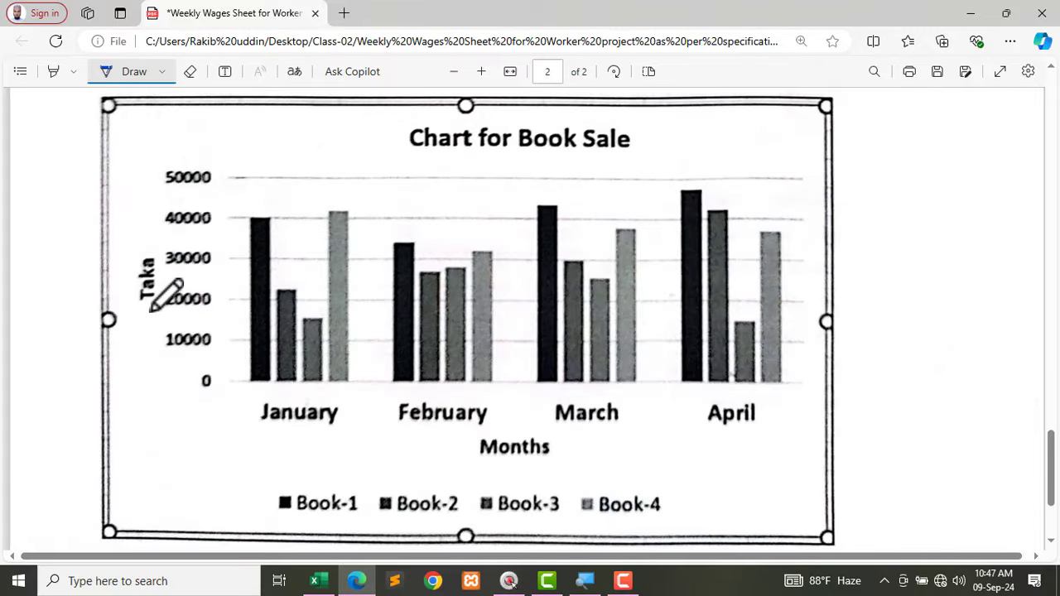
left_click_drag(133, 298, 169, 285)
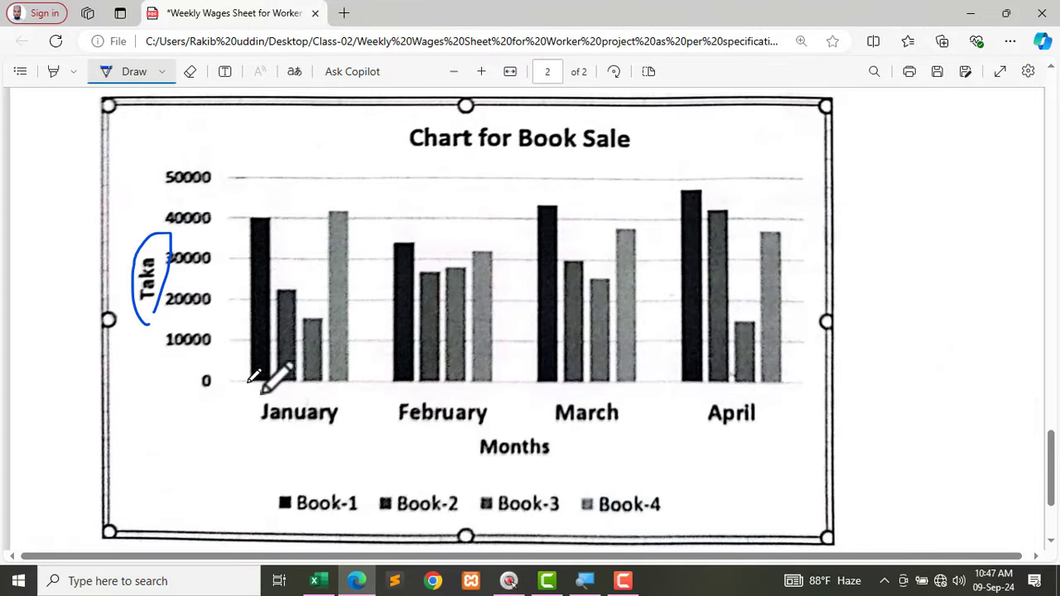
scroll(324, 497, "down", 1)
mouse_move(275, 400)
left_mouse_down()
mouse_move(684, 401)
mouse_move(201, 480)
mouse_move(331, 402)
left_mouse_up()
scroll(469, 434, "up", 2)
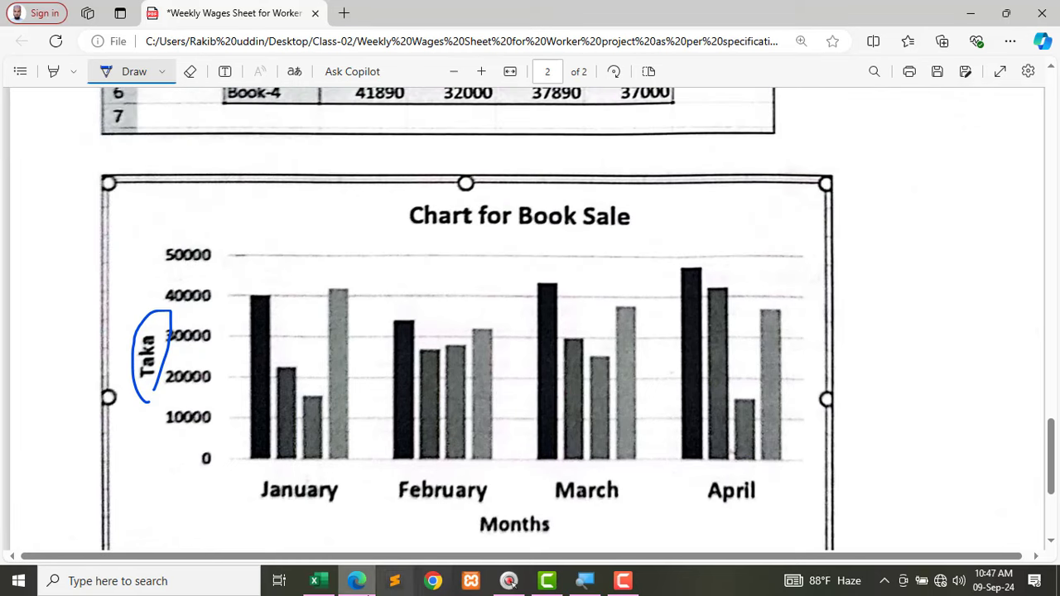
Step: Apply Quick Layout 7 to the chart for axis titles and a right-side legend
left_click(314, 580)
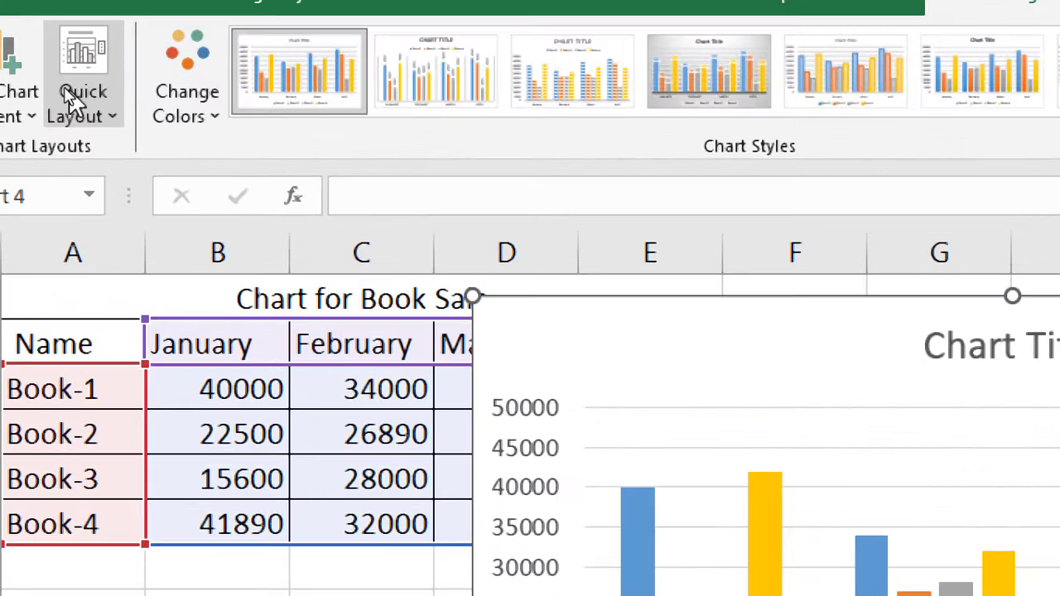
left_click(74, 103)
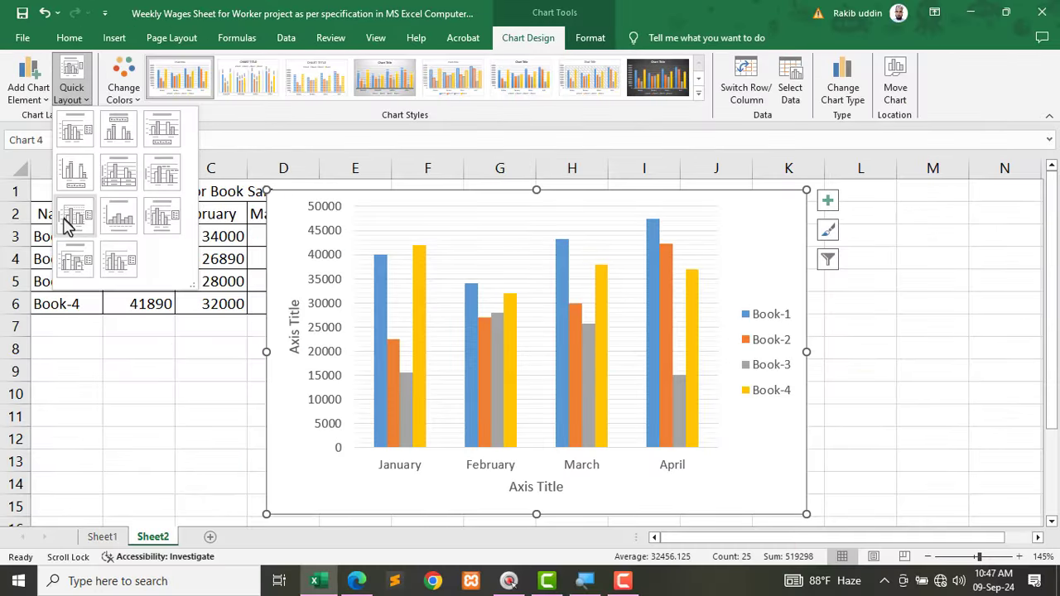
left_click(68, 224)
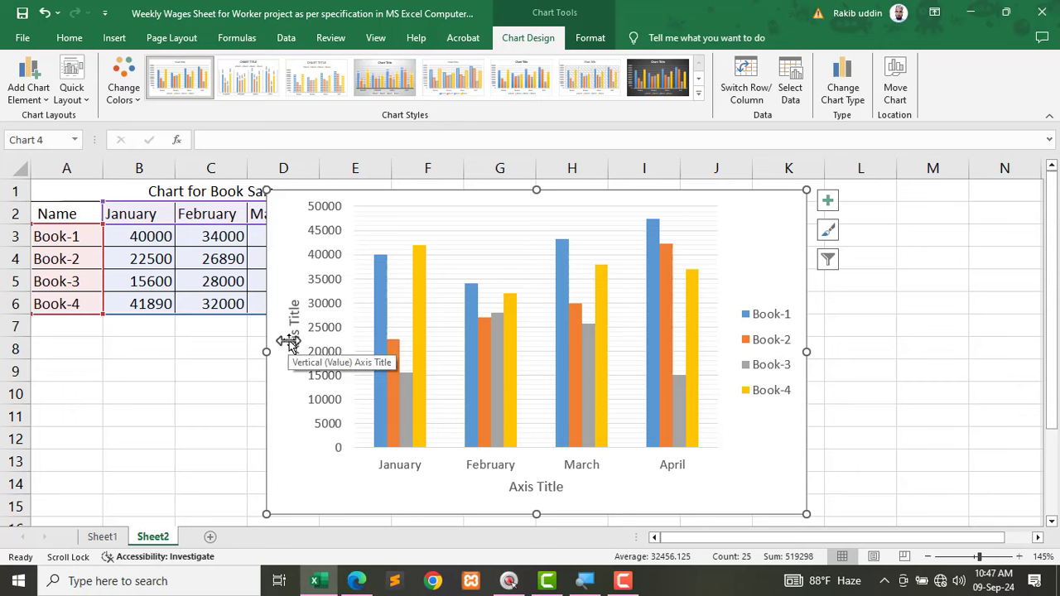
Step: Title the chart's vertical axis 'Taka'
left_click(357, 582)
left_click(356, 582)
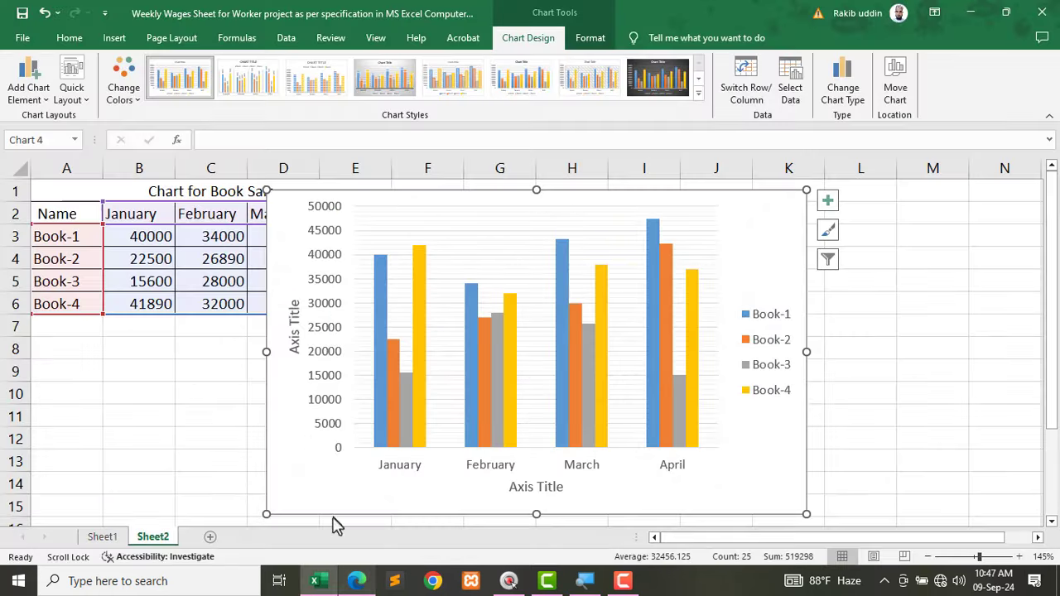
left_click(293, 332)
double_click(293, 331)
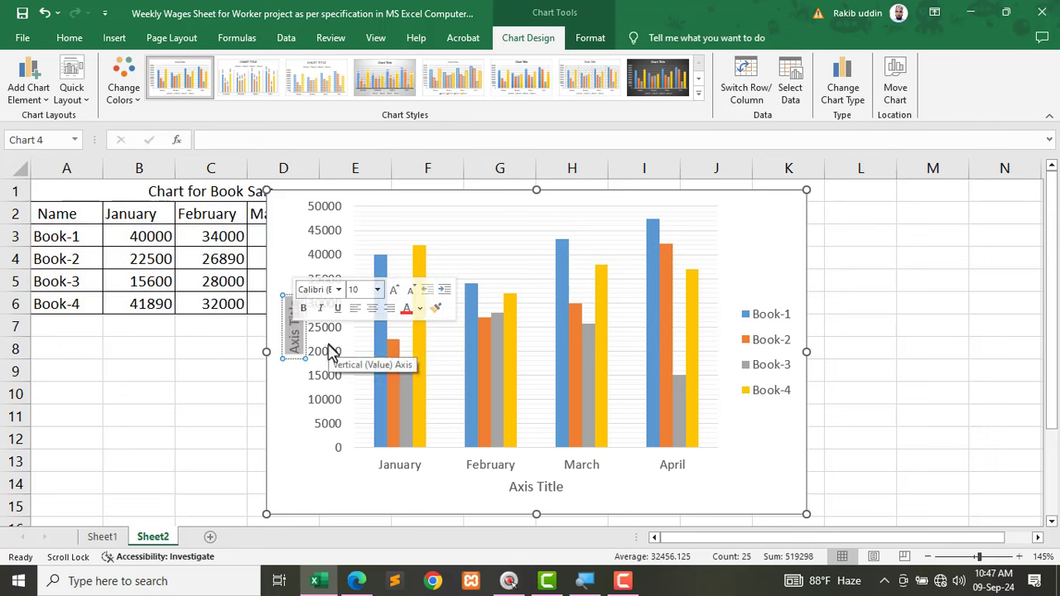
type("Taka")
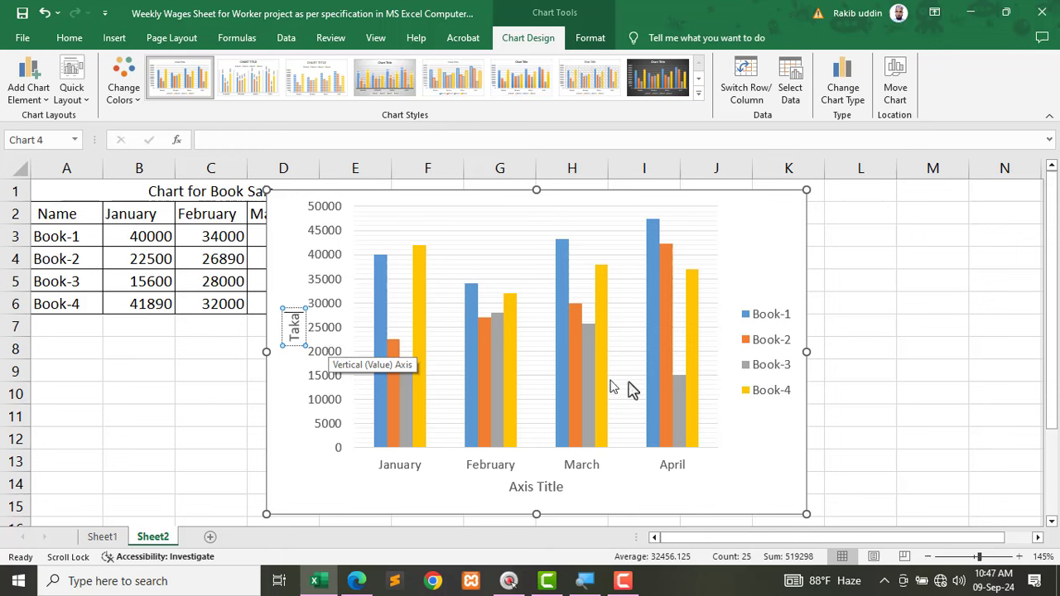
left_click(894, 395)
Step: Open Format Axis Title for the horizontal axis title and view its fill settings
left_click(774, 328)
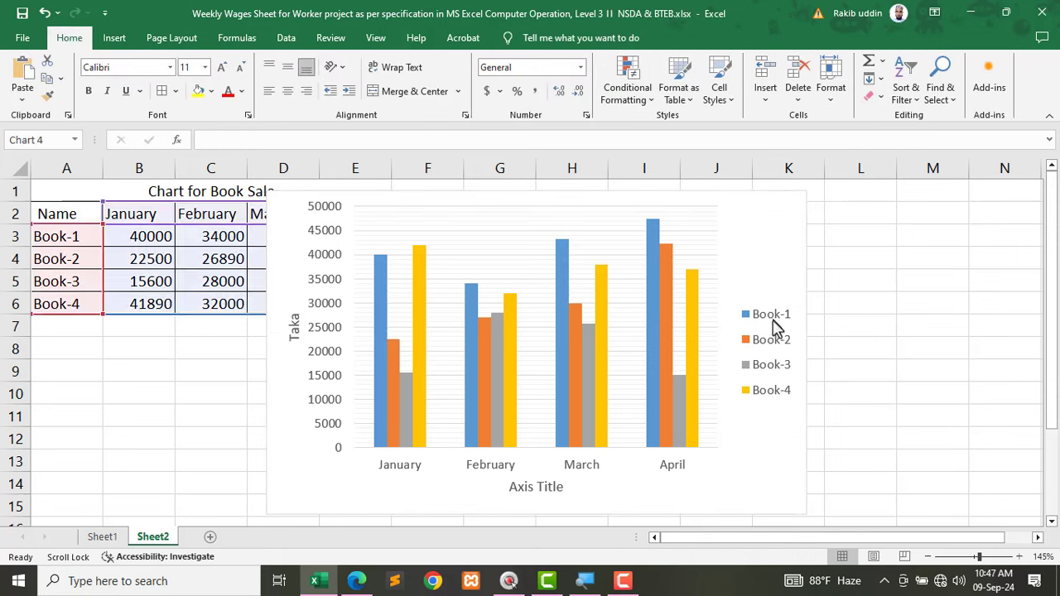
left_click(771, 341)
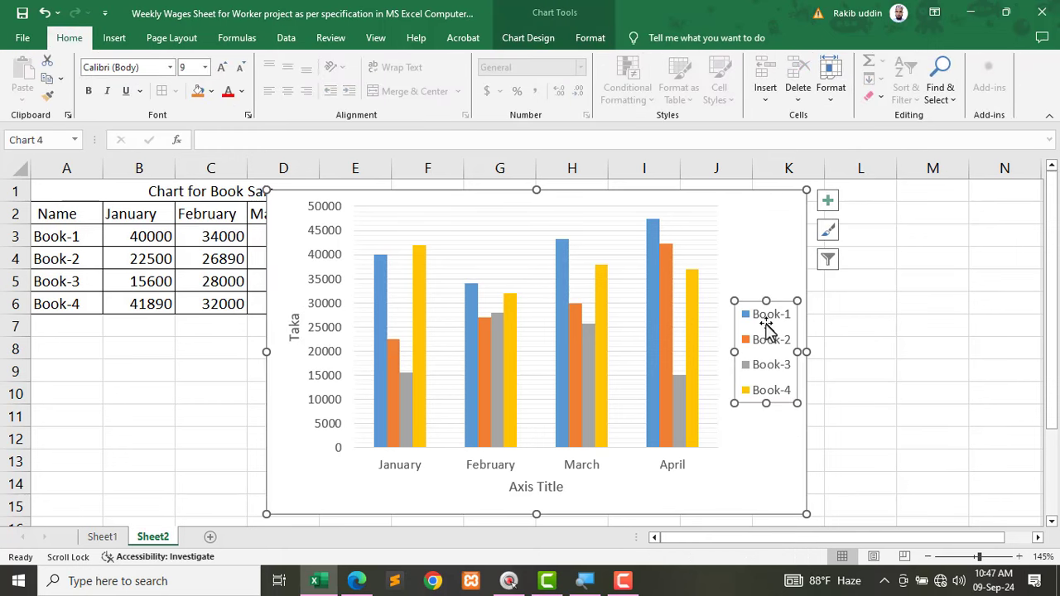
left_click(541, 491)
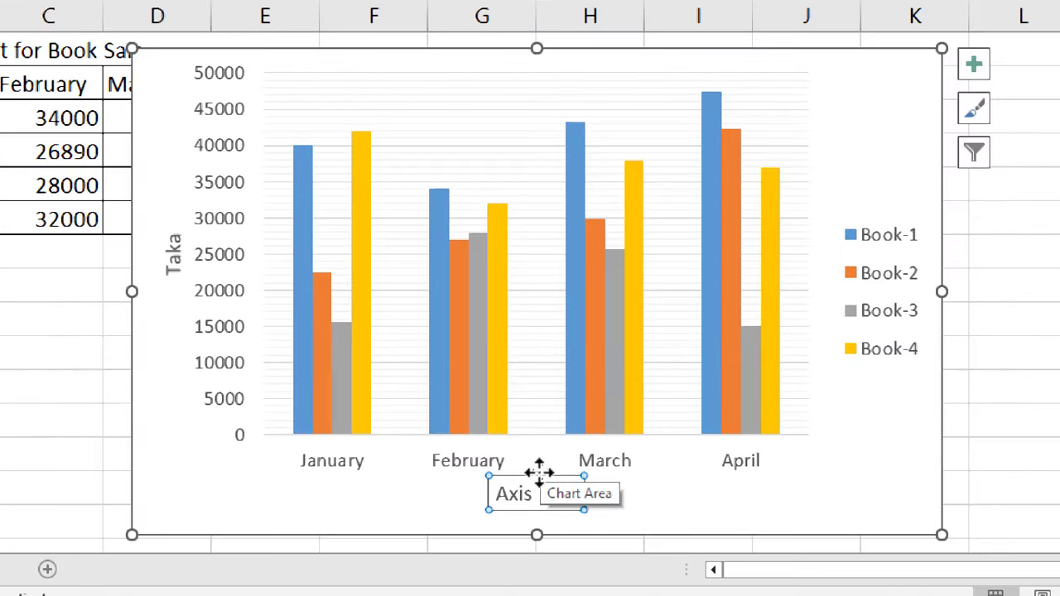
right_click(539, 471)
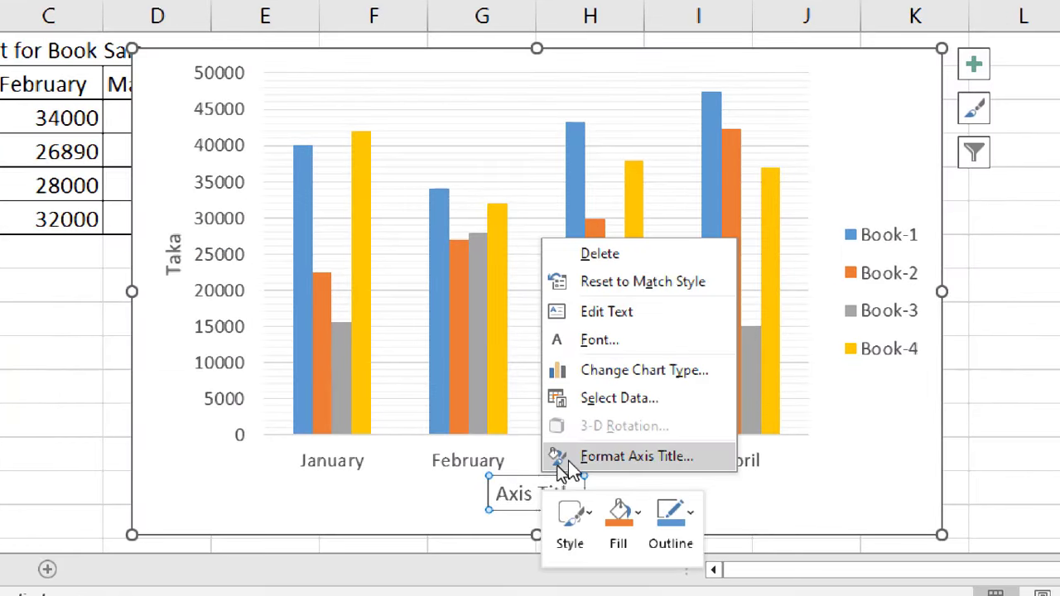
left_click(644, 457)
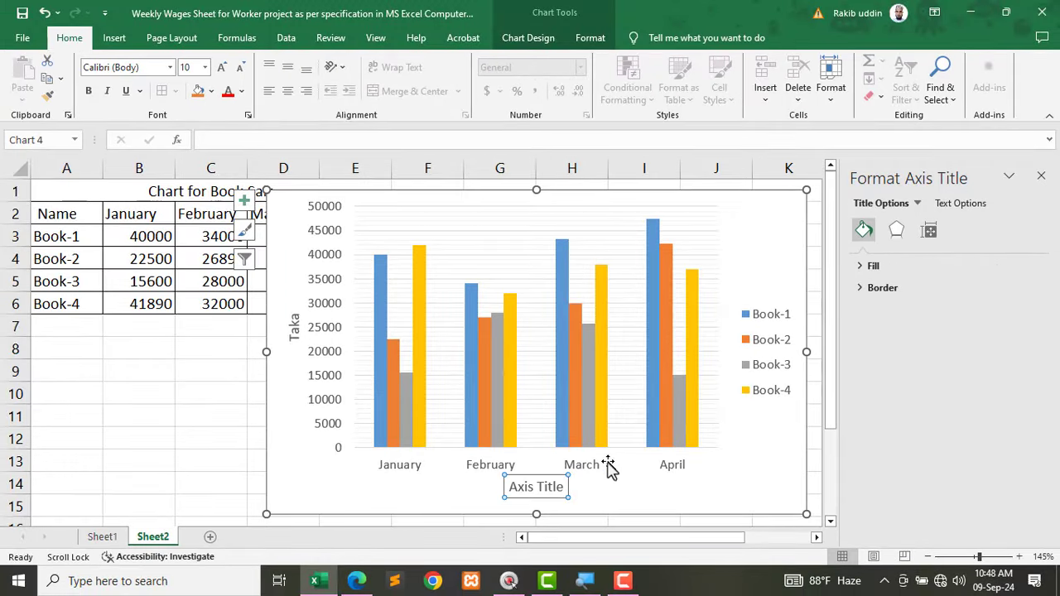
left_click(861, 270)
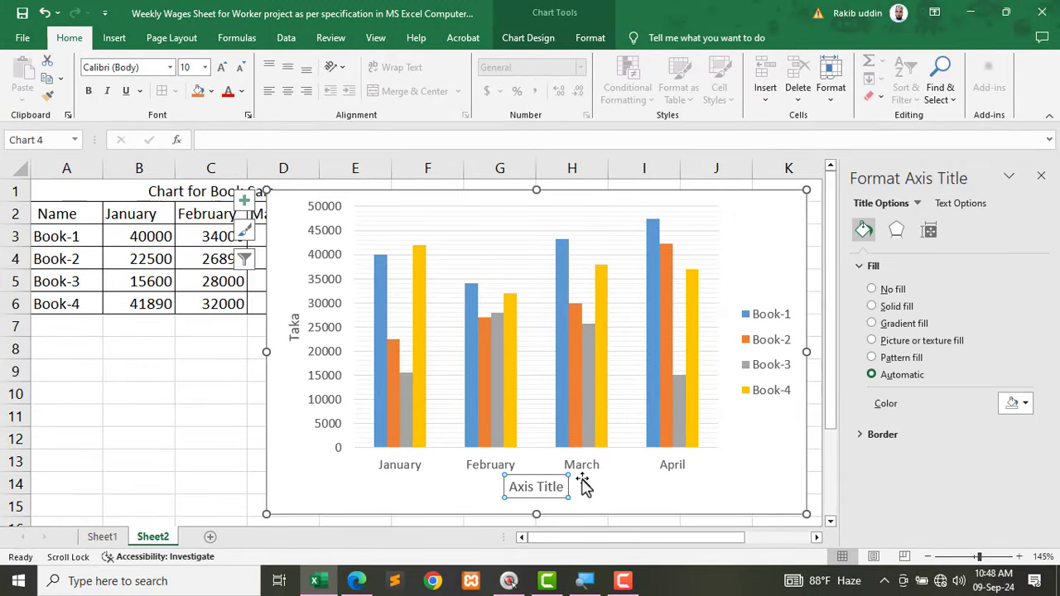
left_click(1041, 176)
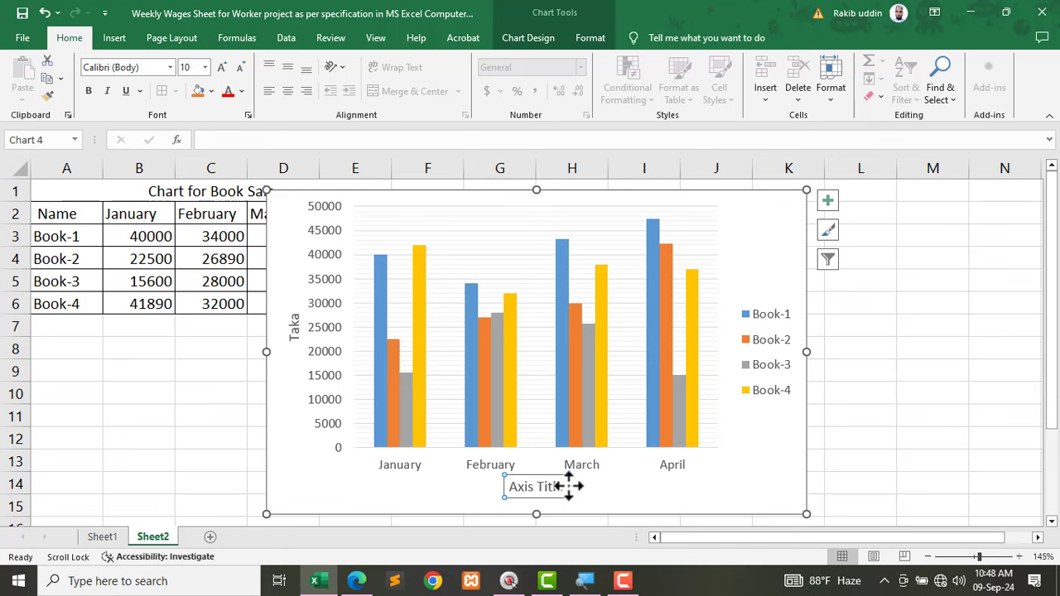
Step: Browse the axis title's size, effects and border options, then select the chart legend
right_click(568, 486)
left_click(602, 476)
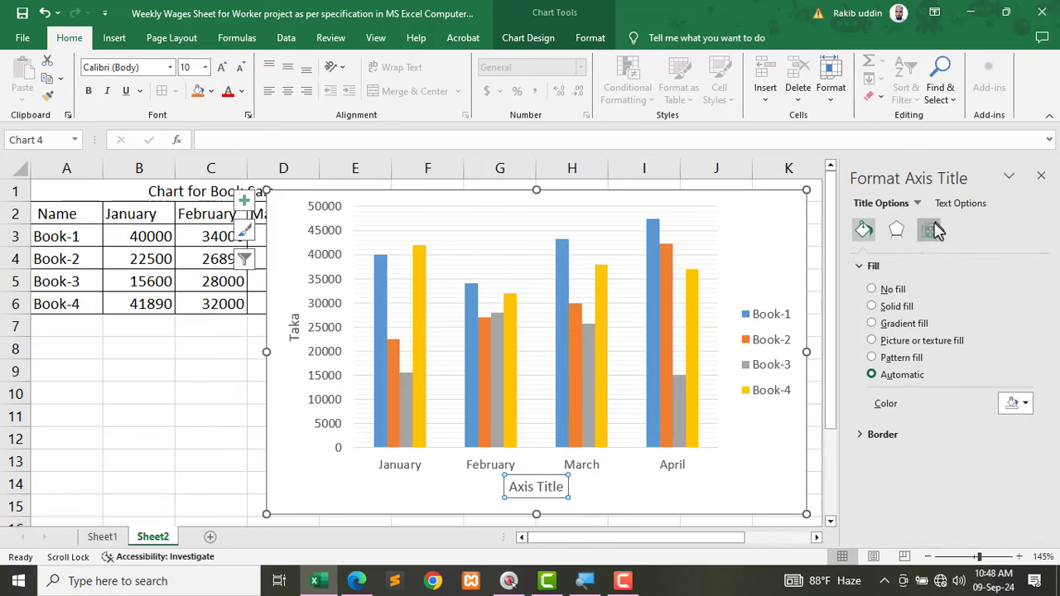
left_click(930, 230)
left_click(893, 232)
left_click(864, 230)
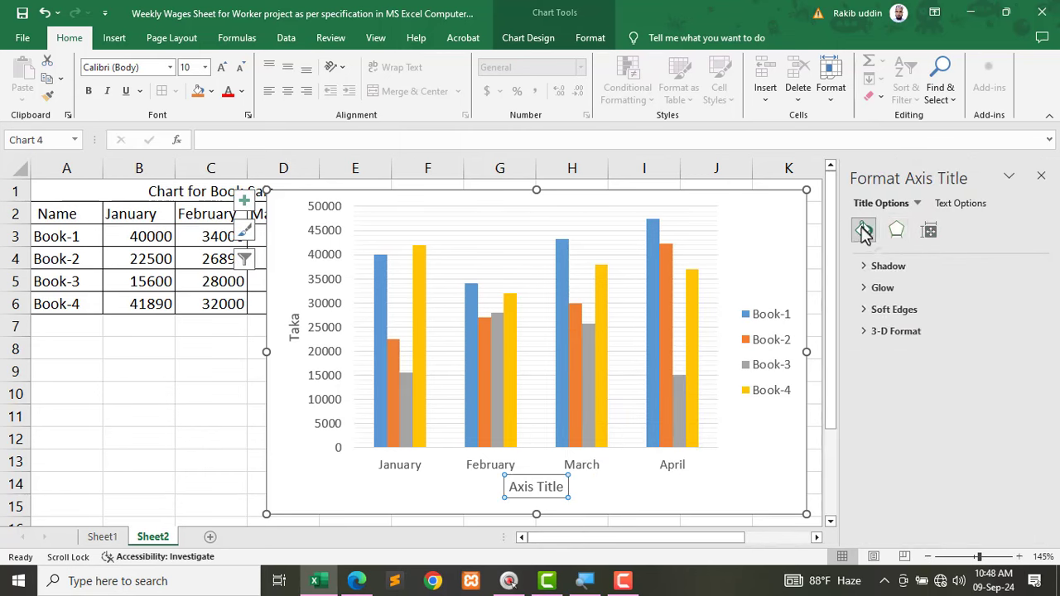
left_click(860, 436)
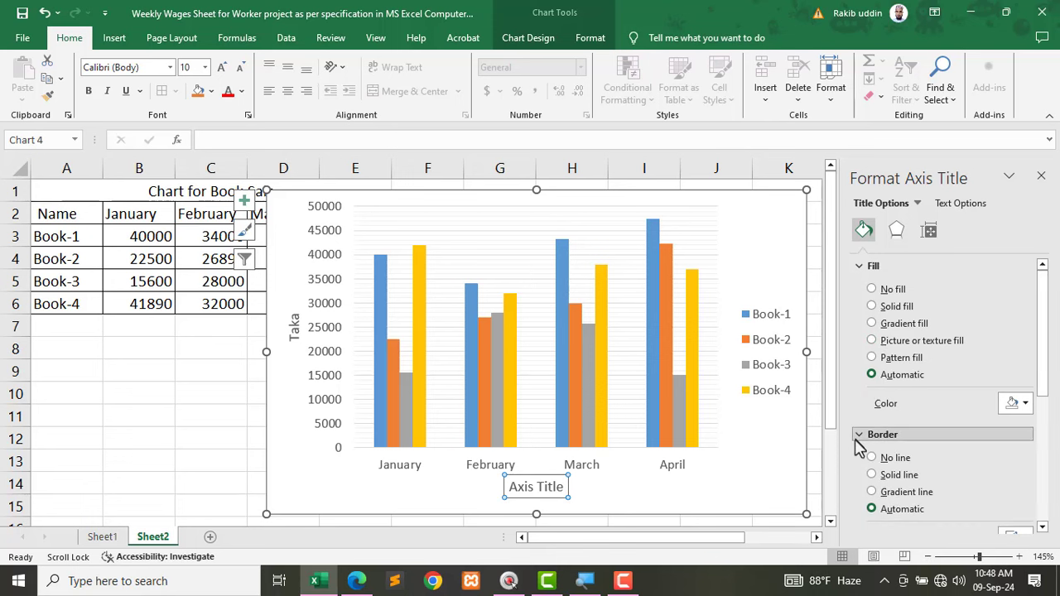
left_click(858, 437)
left_click(742, 468)
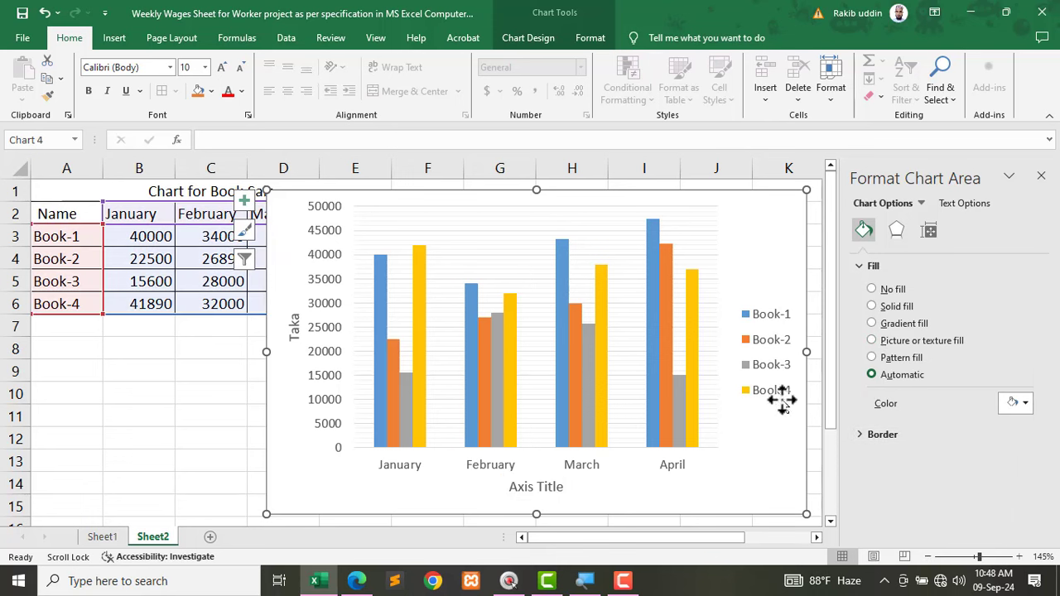
left_click(777, 344)
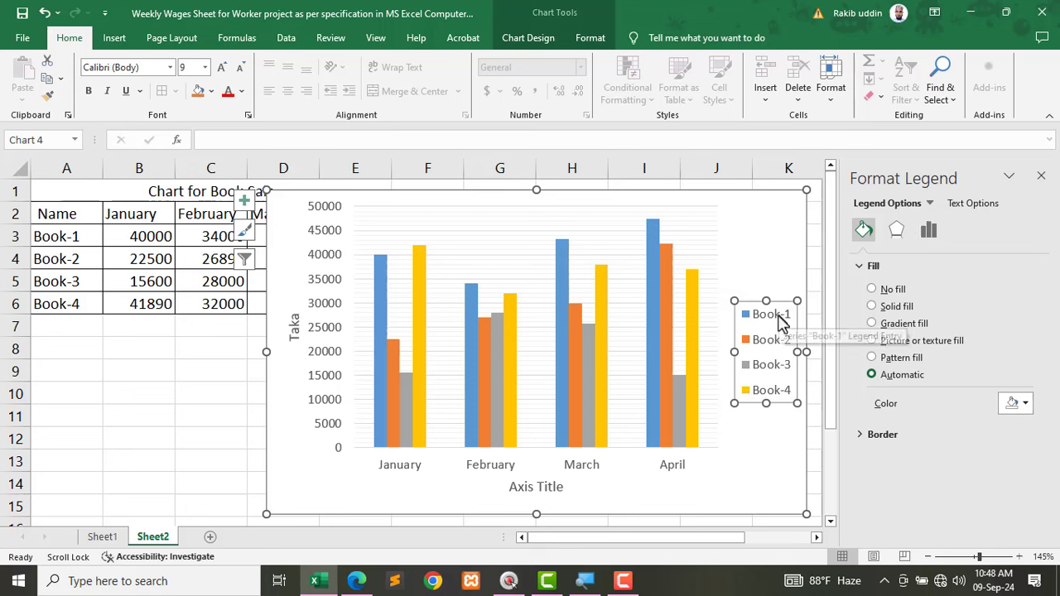
Step: Position the chart legend at the Bottom
right_click(778, 316)
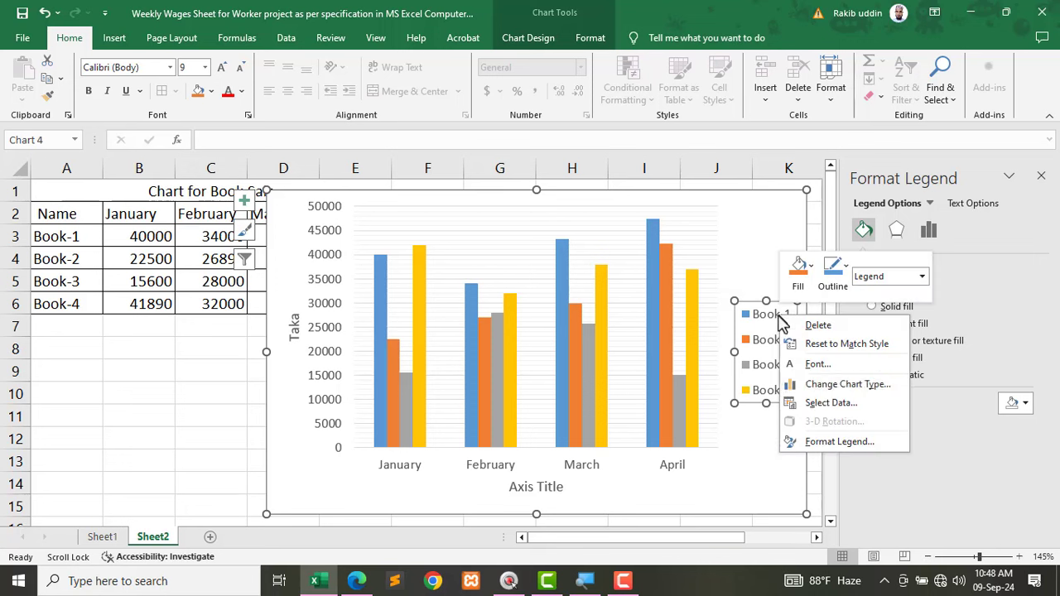
left_click(813, 443)
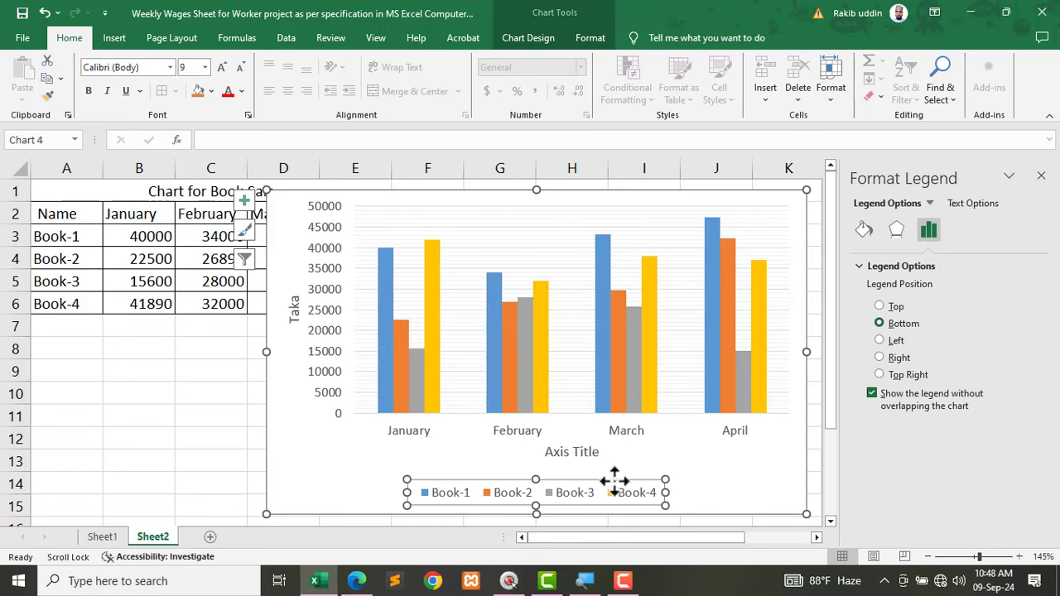
left_click(551, 227)
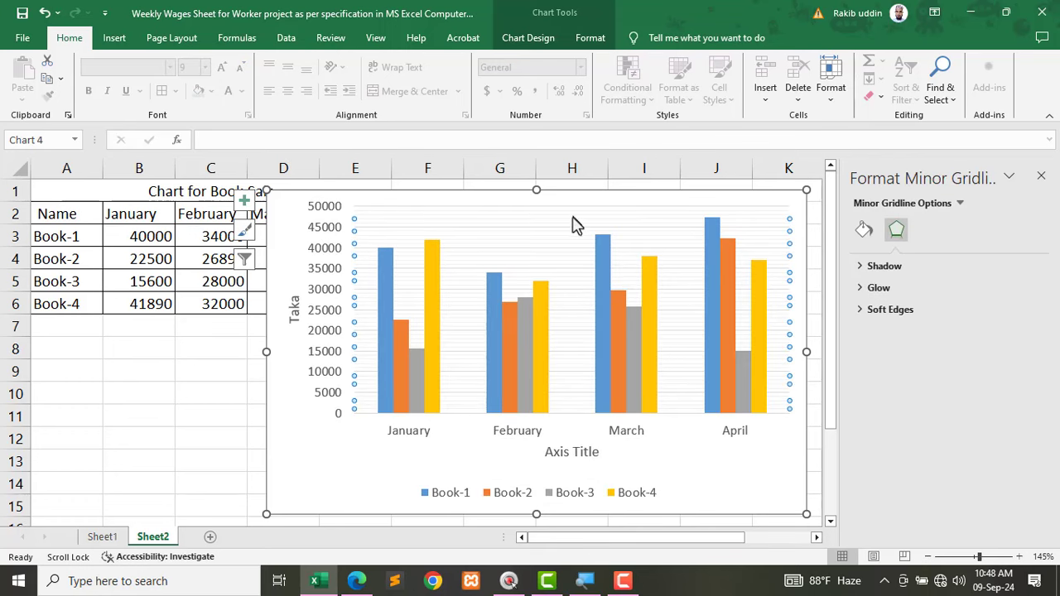
left_click(561, 452)
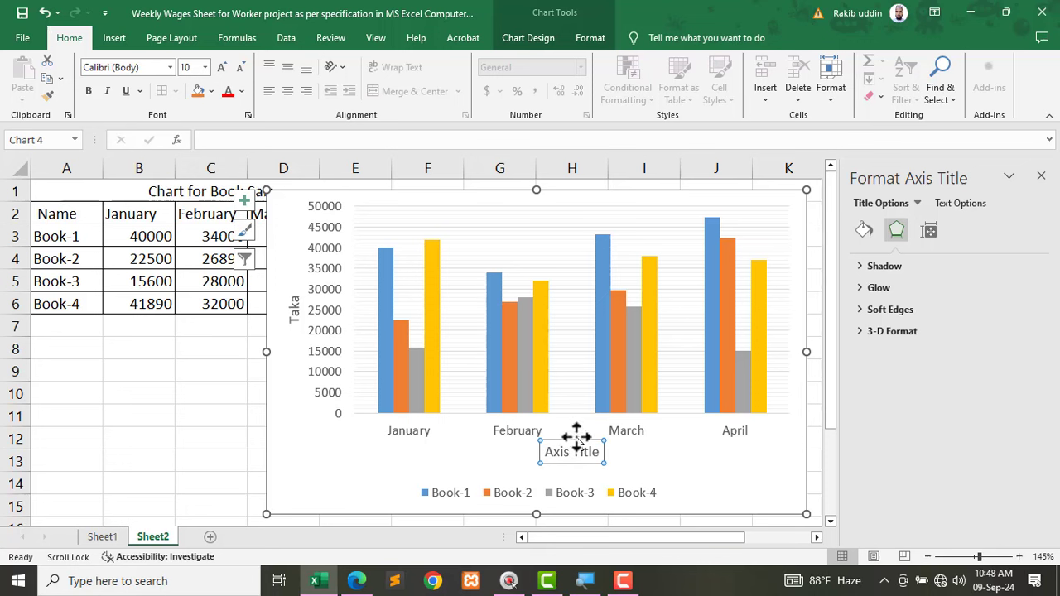
left_click(863, 231)
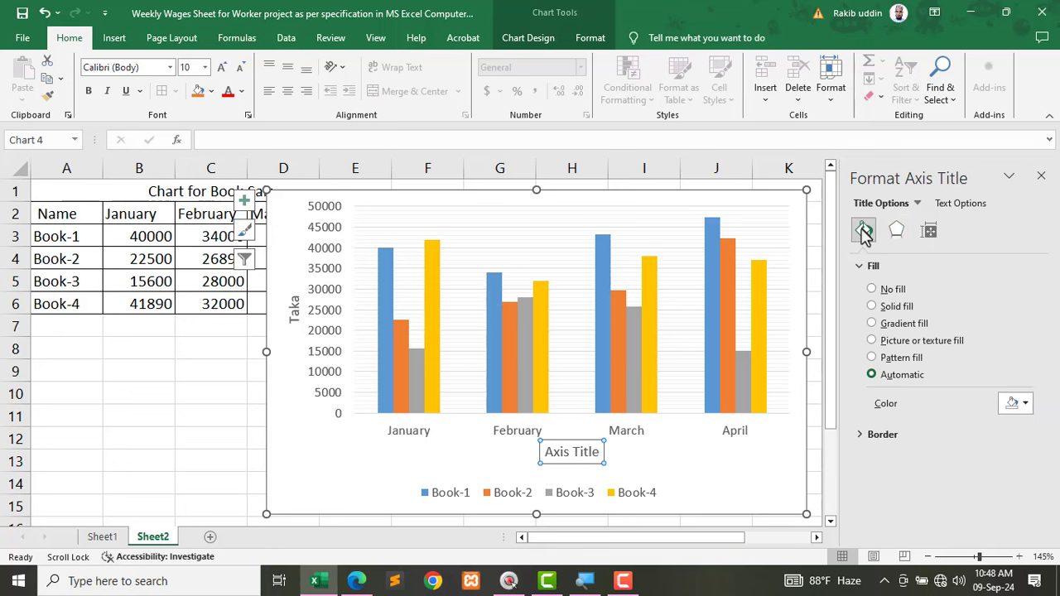
Step: Shrink the chart slightly and place it right of the book-sale data table
left_click(349, 439)
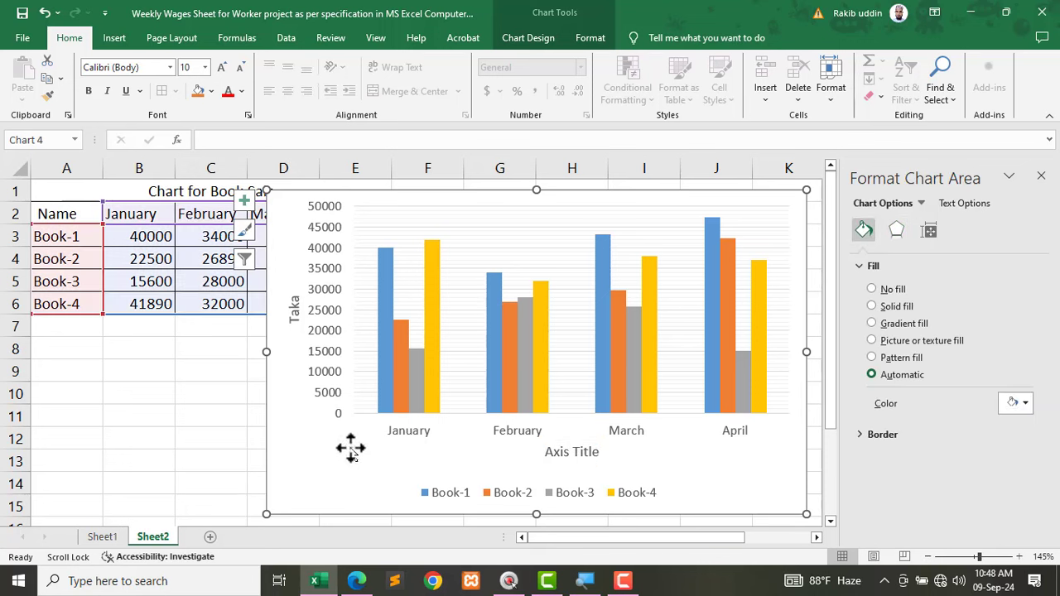
scroll(599, 440, "down", 1, "ctrl")
scroll(689, 468, "down", 1, "ctrl")
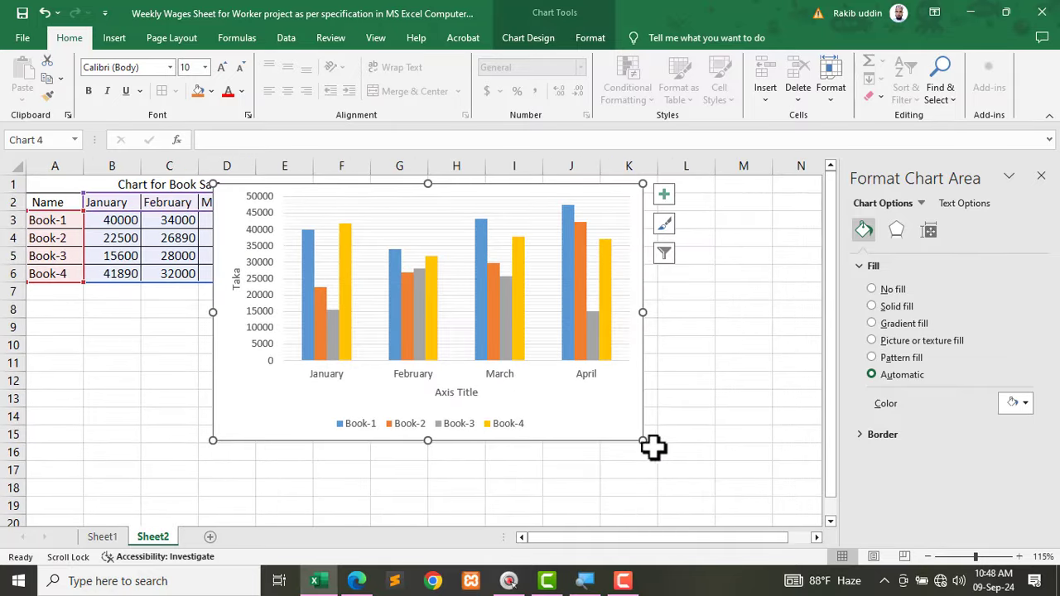
left_click_drag(642, 439, 611, 406)
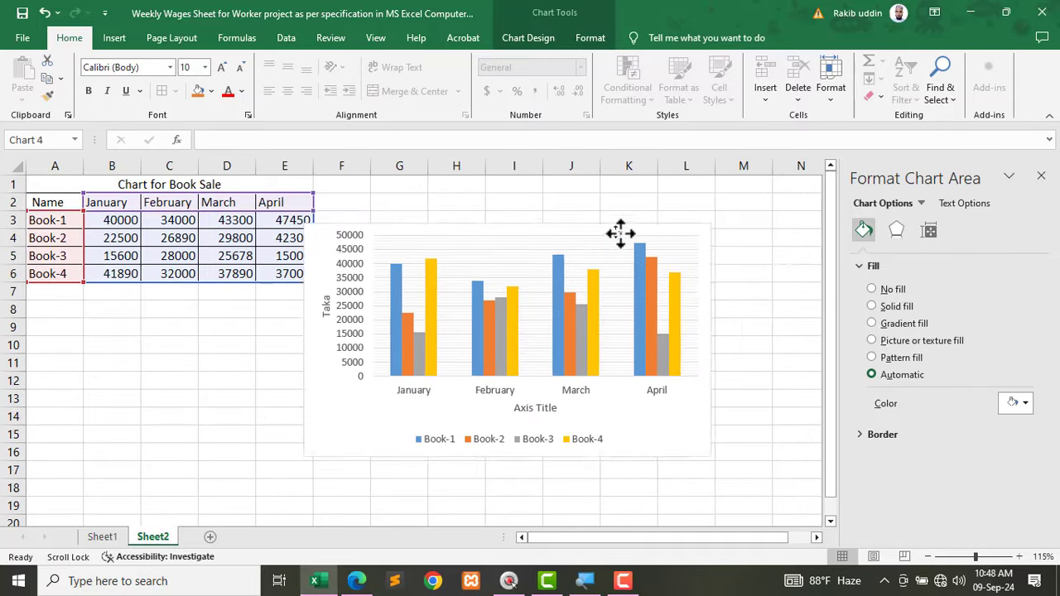
left_click_drag(507, 199, 631, 247)
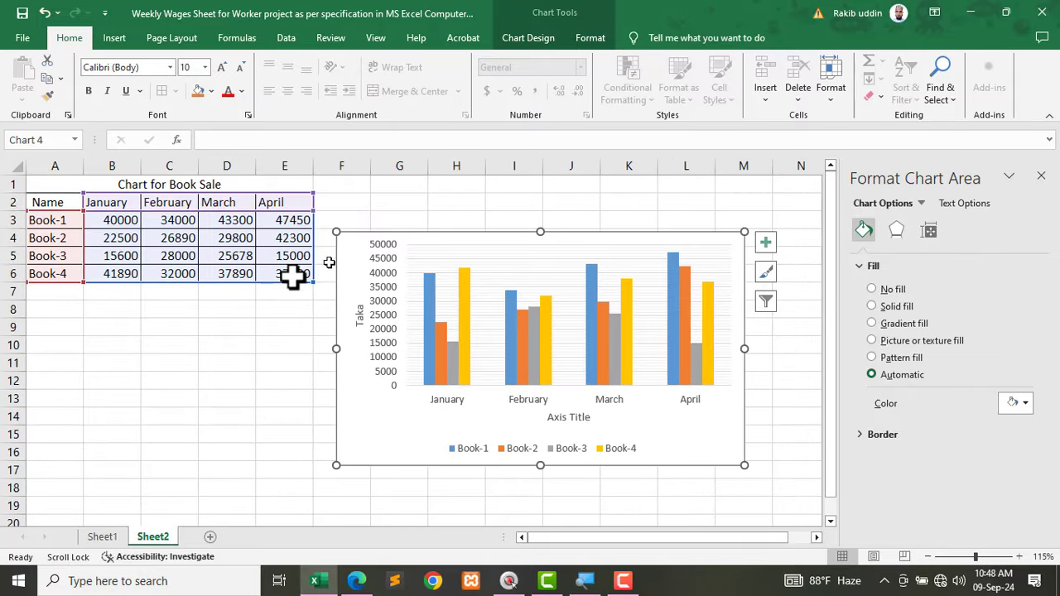
left_click(356, 580)
Step: Review the chart's Chart Design and Format options, then deselect the chart
scroll(467, 414, "down", 5, "ctrl")
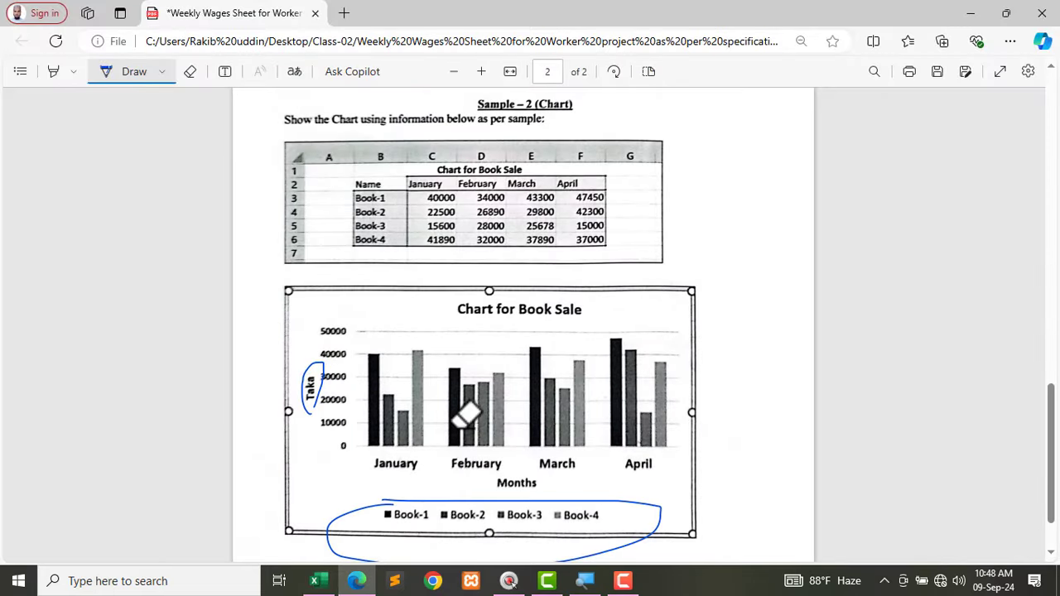
left_click(318, 583)
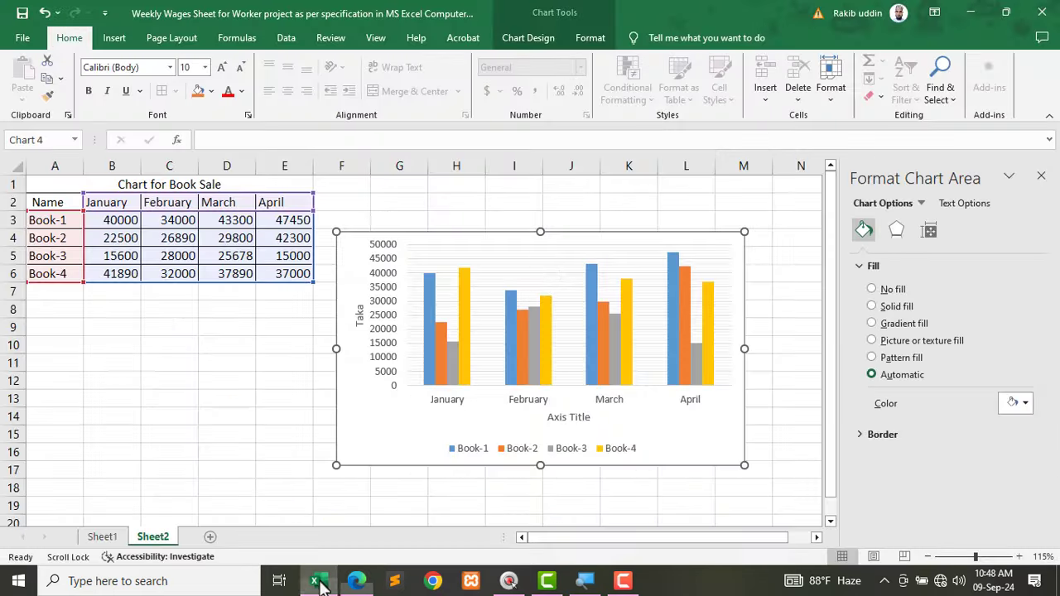
left_click(547, 248)
left_click(472, 235)
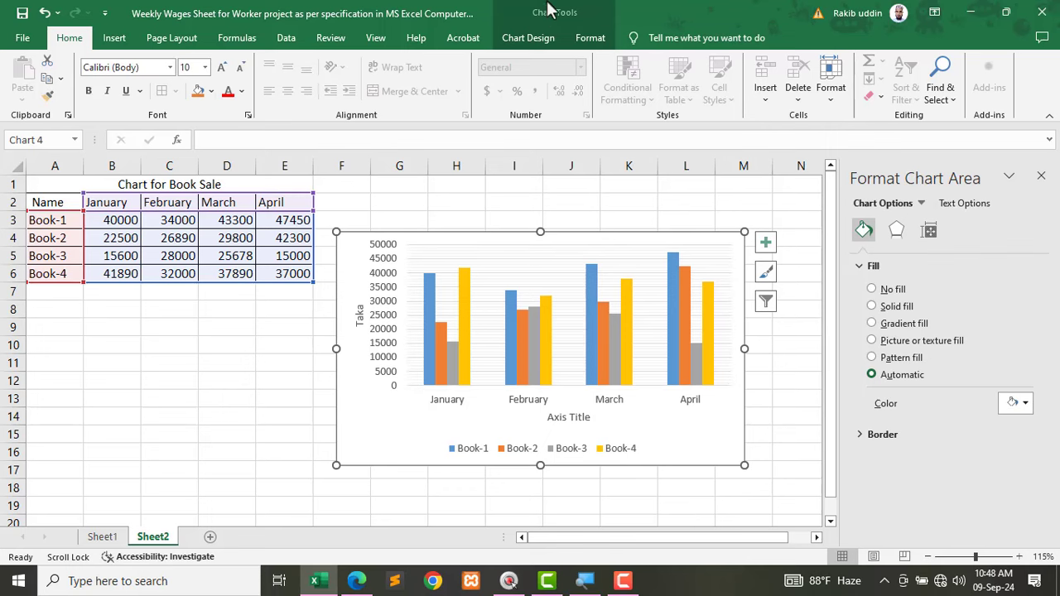
left_click(540, 40)
left_click(590, 41)
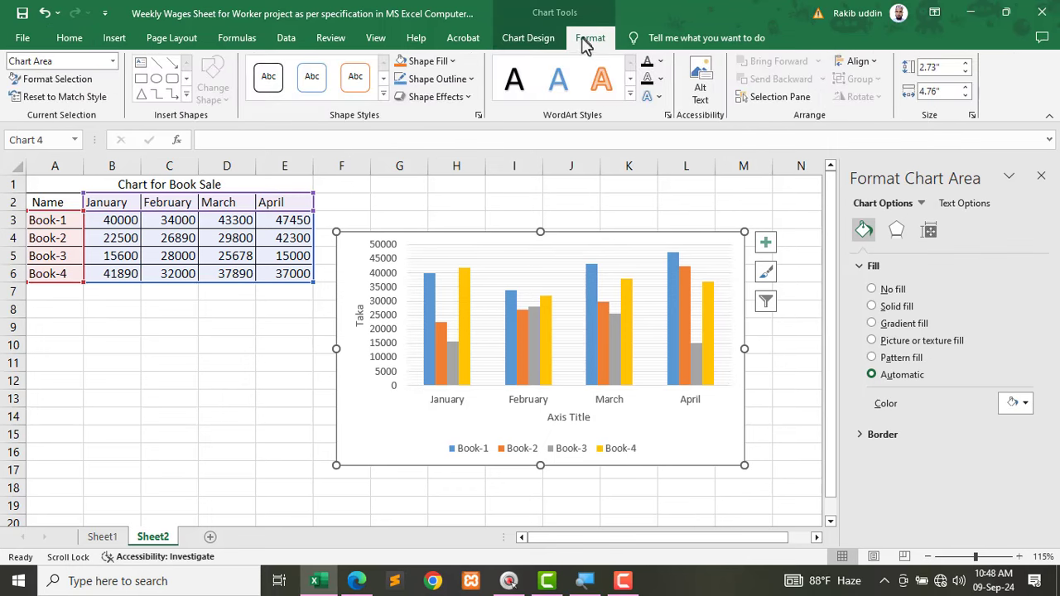
left_click(217, 418)
left_click(356, 581)
Step: Underline the Legend Entry and Chart Title requirements and the Job 02 'Weekly Wages sheet' wording in blue ink
scroll(433, 307, "down", 3)
scroll(447, 312, "down", 2)
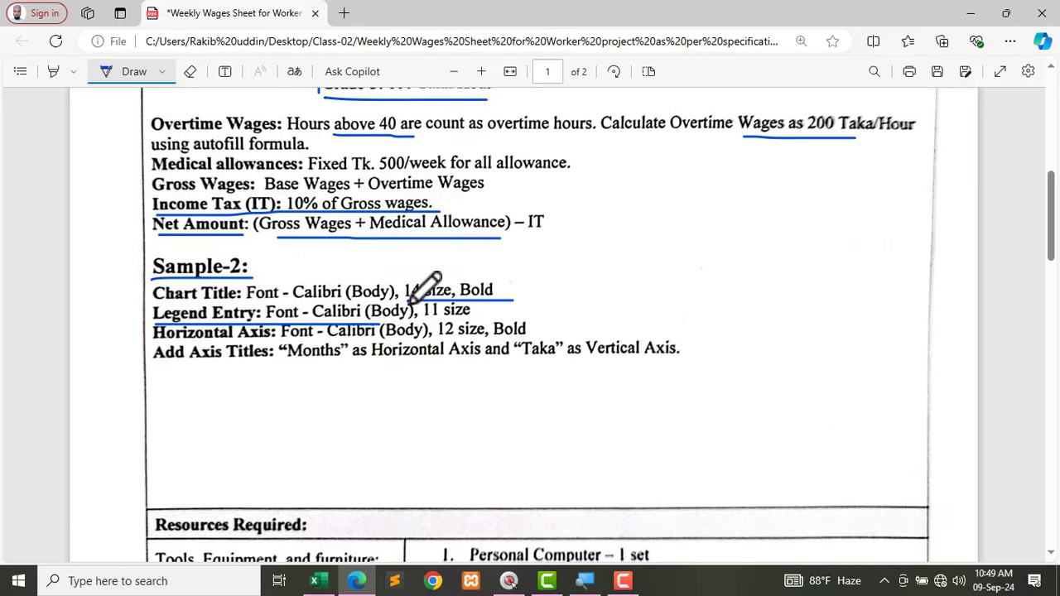
left_click_drag(396, 319, 530, 317)
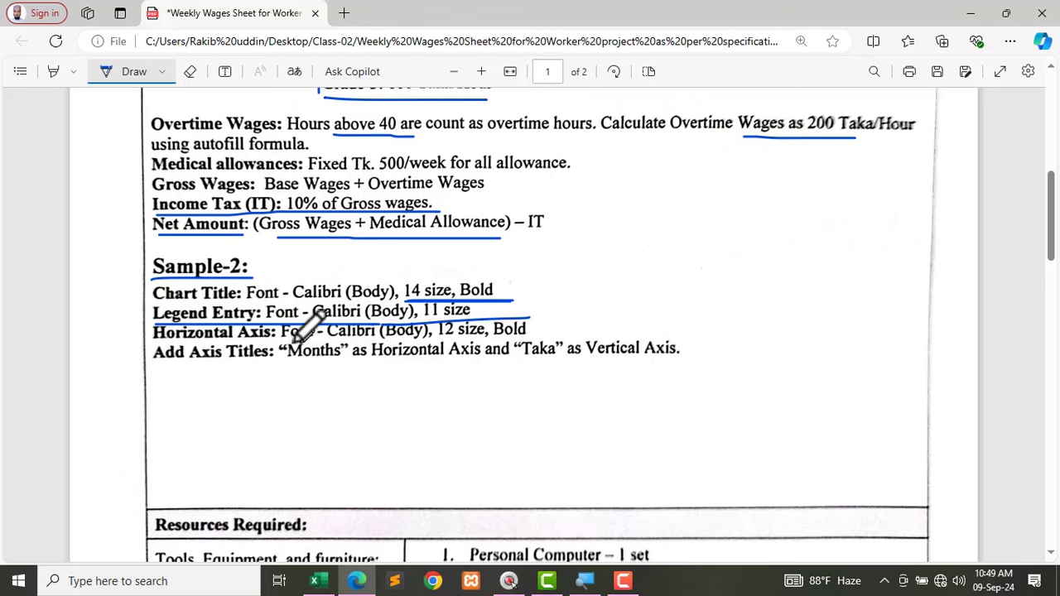
left_click_drag(156, 307, 527, 310)
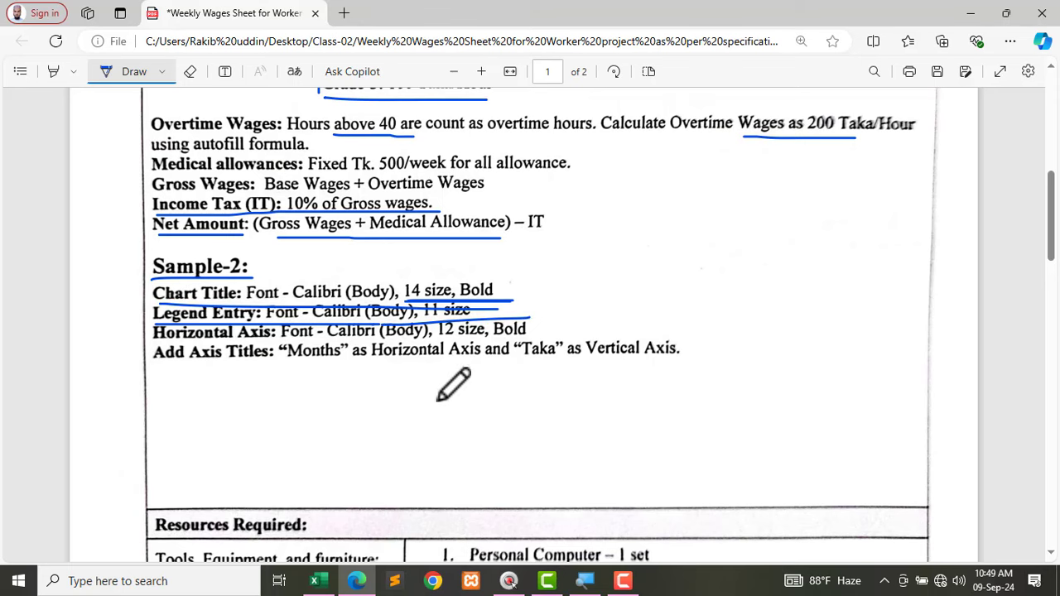
scroll(437, 401, "up", 10)
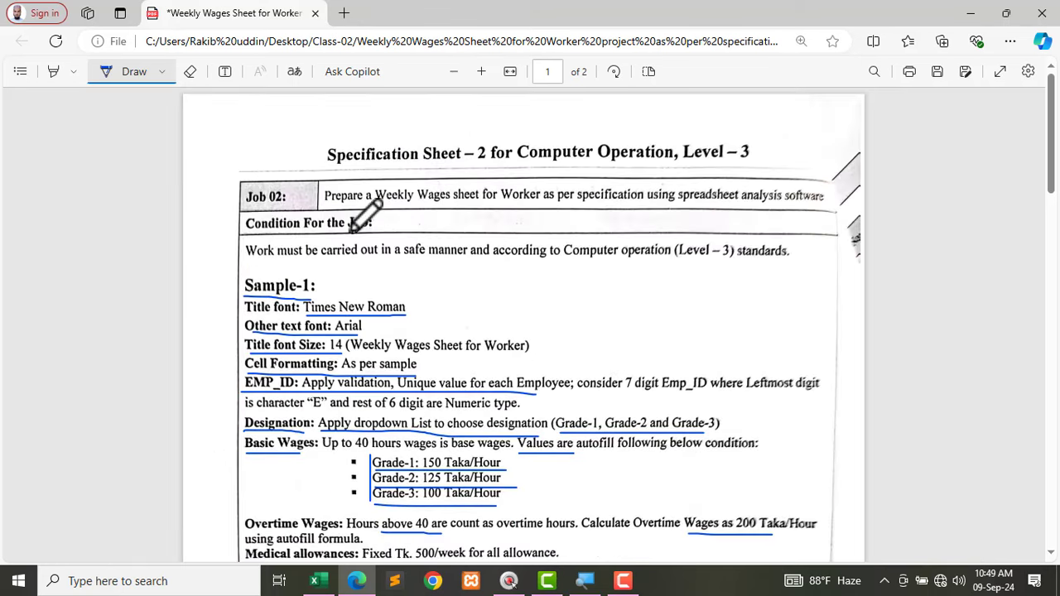
left_click_drag(362, 207, 466, 206)
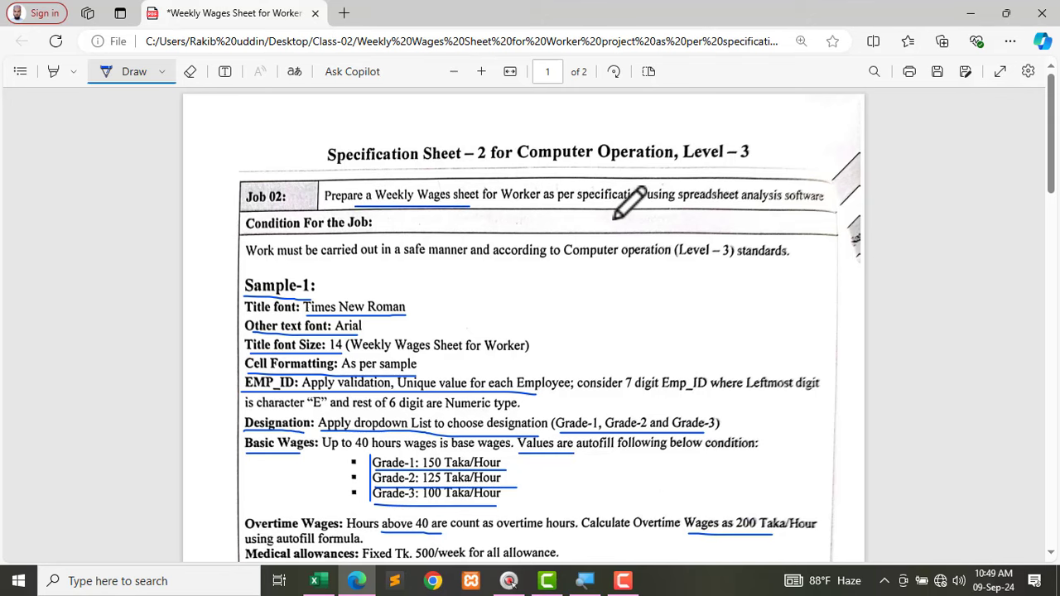
Step: Back in Excel, close the Format Shape pane and select cell G14 on Sheet1's Weekly Wages table
left_click(315, 580)
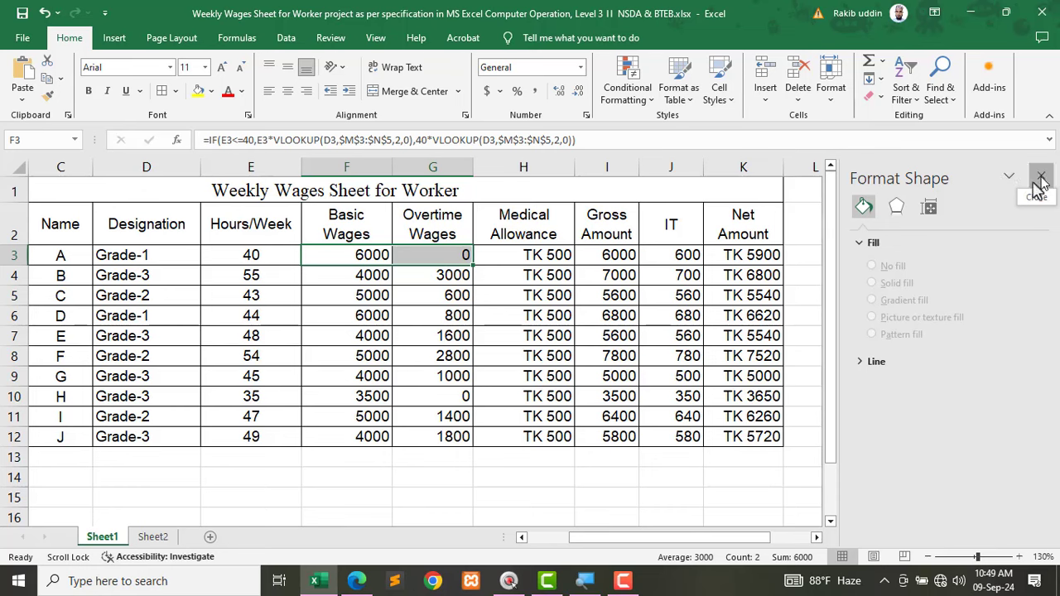
left_click(1041, 175)
left_click(406, 485)
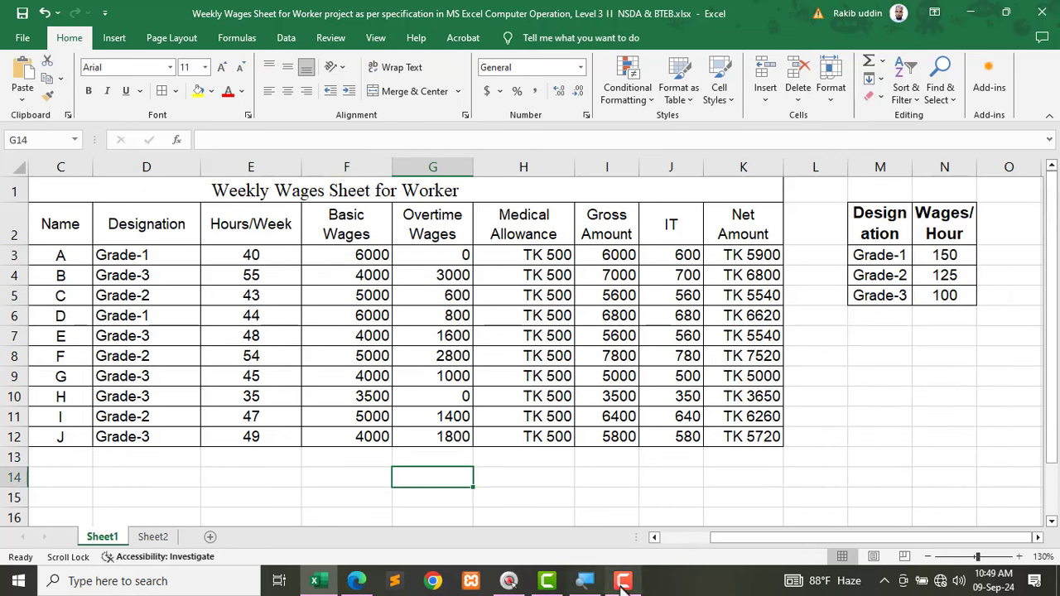
mouse_move(633, 586)
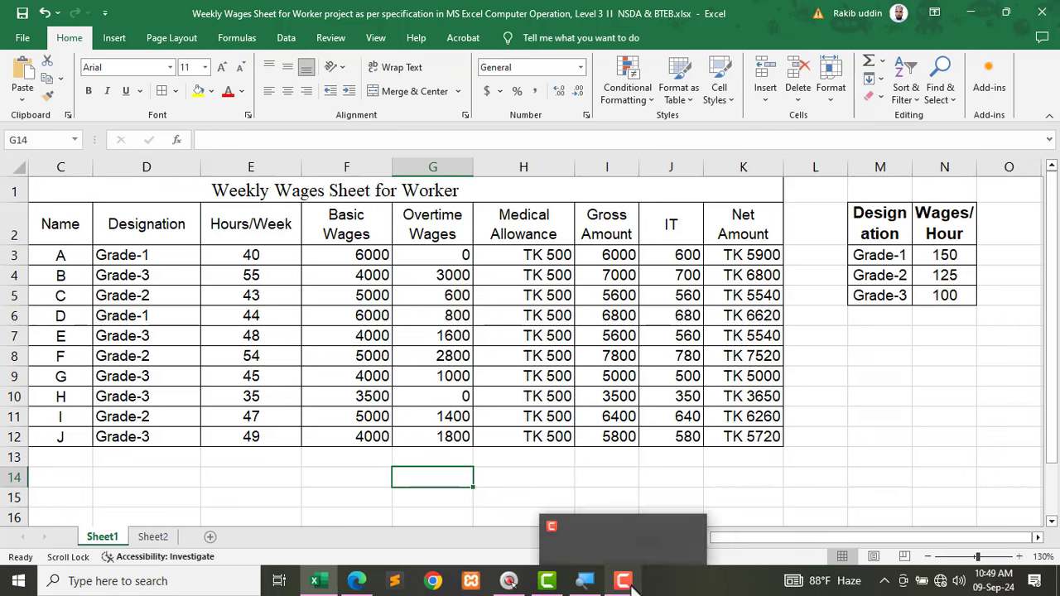